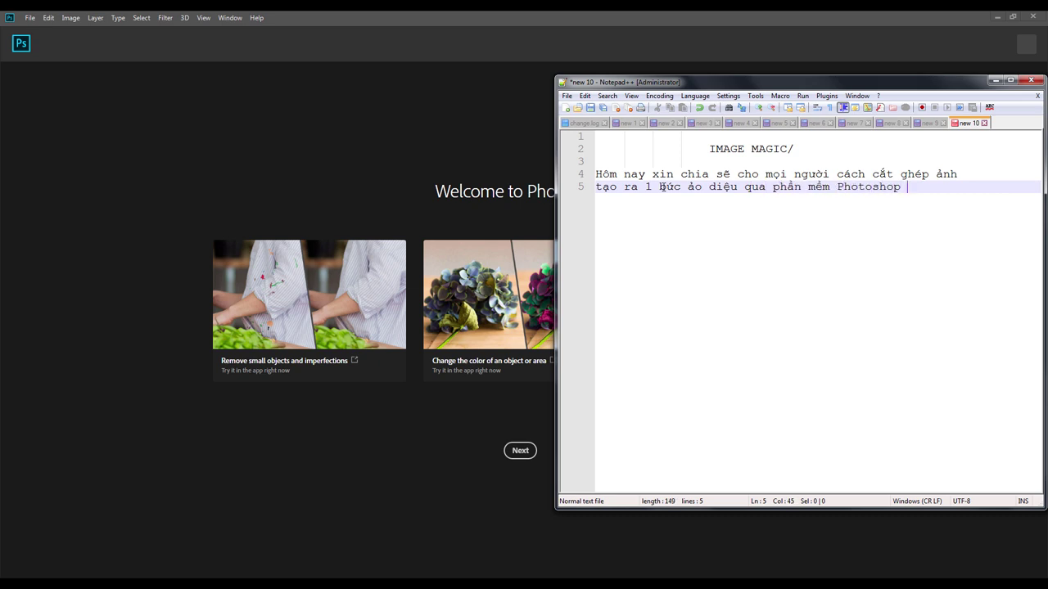
Finish the intro notes about the images downloadable below the video.
{"action": "key", "text": "Return"}
{"action": "type", "text": "- Các bạn có thể down tài nguyên cắt"}
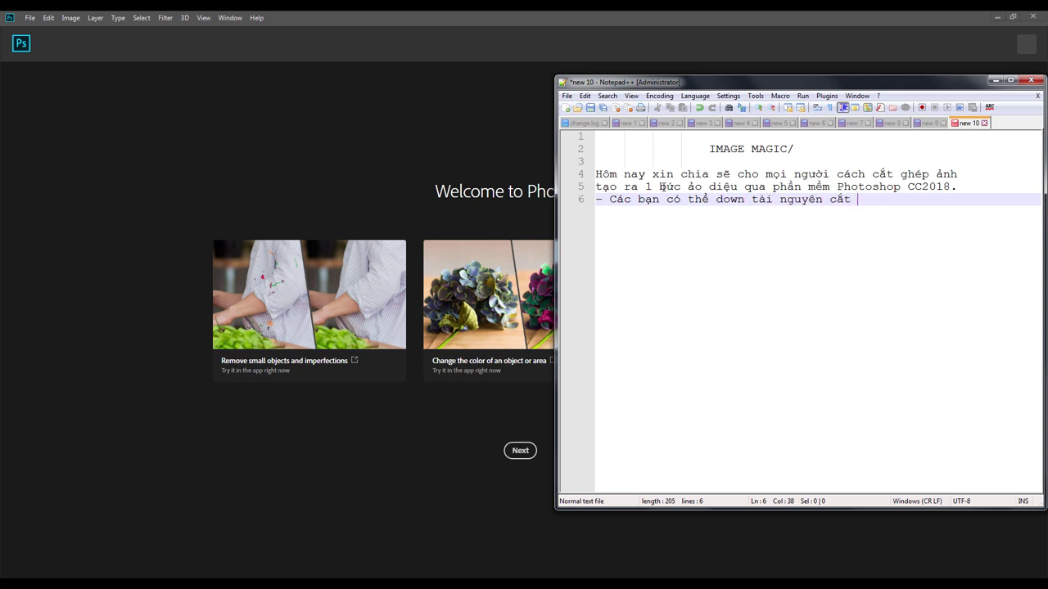
{"action": "type", "text": "ghép bê"}
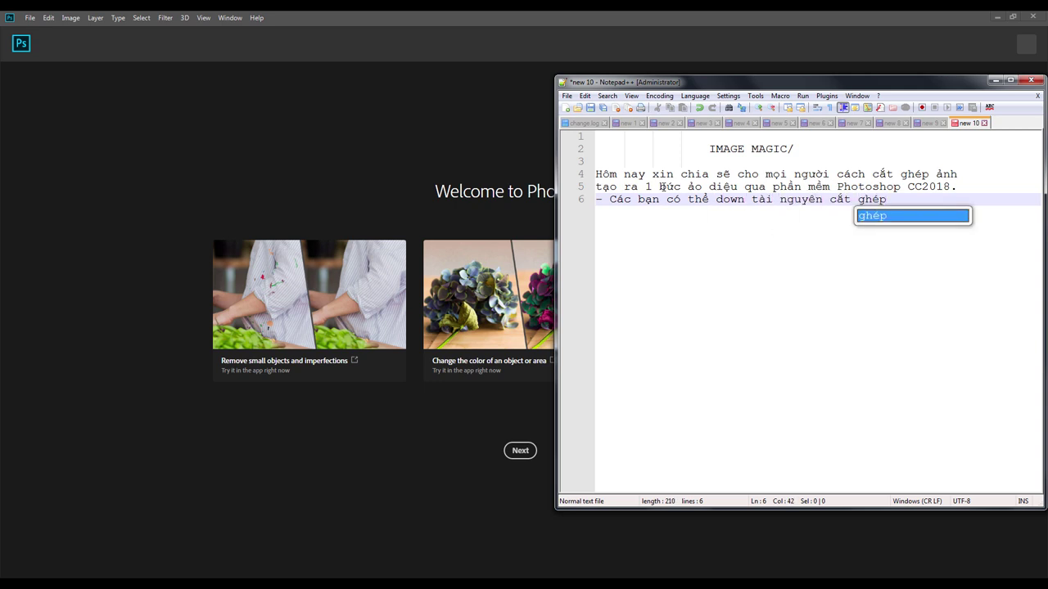
{"action": "type", "text": "n dưới video"}
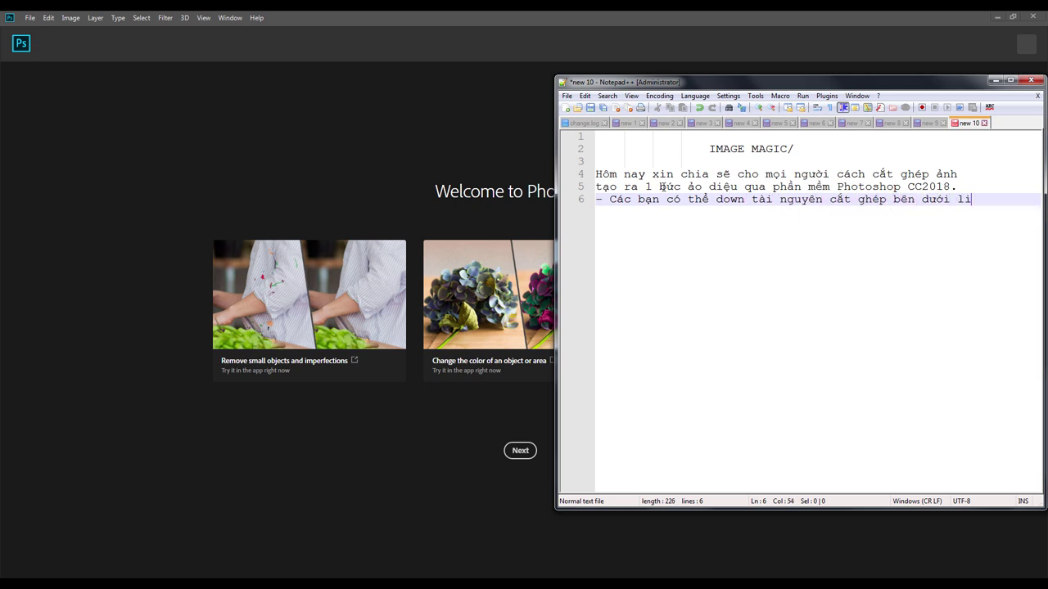
{"action": "type", "text": "."}
{"action": "key", "text": "Return"}
{"action": "type", "text": "- Bắt đầu nh"}
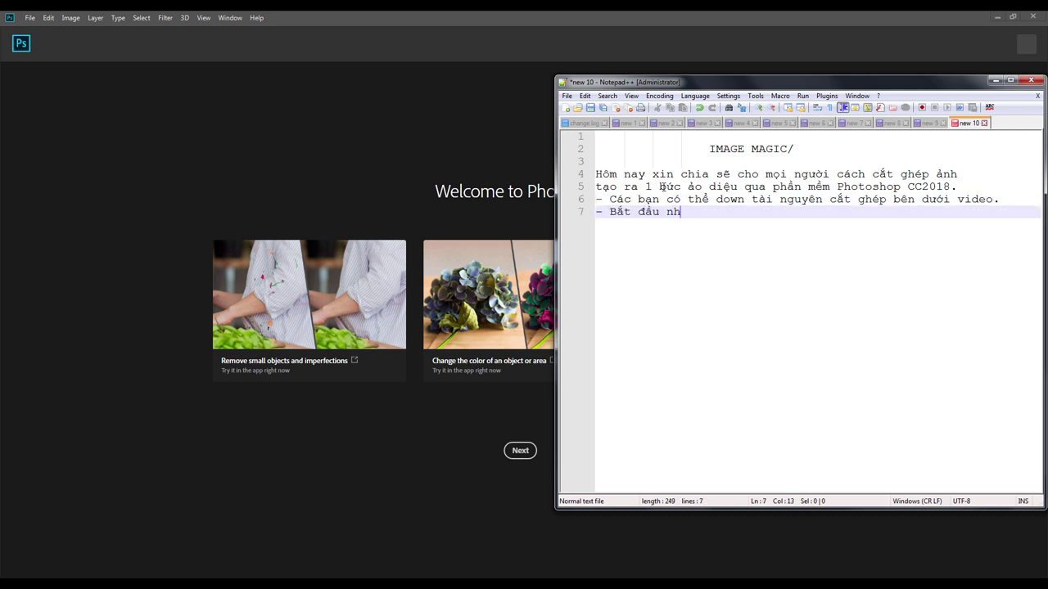
{"action": "type", "text": "é."}
{"action": "key", "text": "Return"}
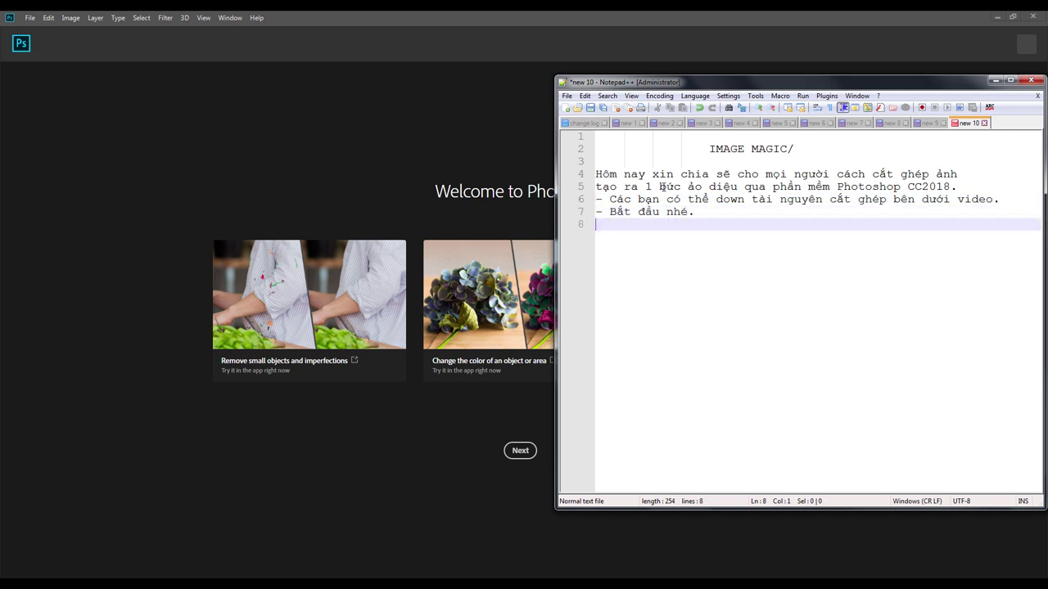
{"action": "key", "text": "Return"}
Add step 1 listing W = 3000px, H = 2000px and R = 300dpi.
{"action": "type", "text": "1/ Tạo document"}
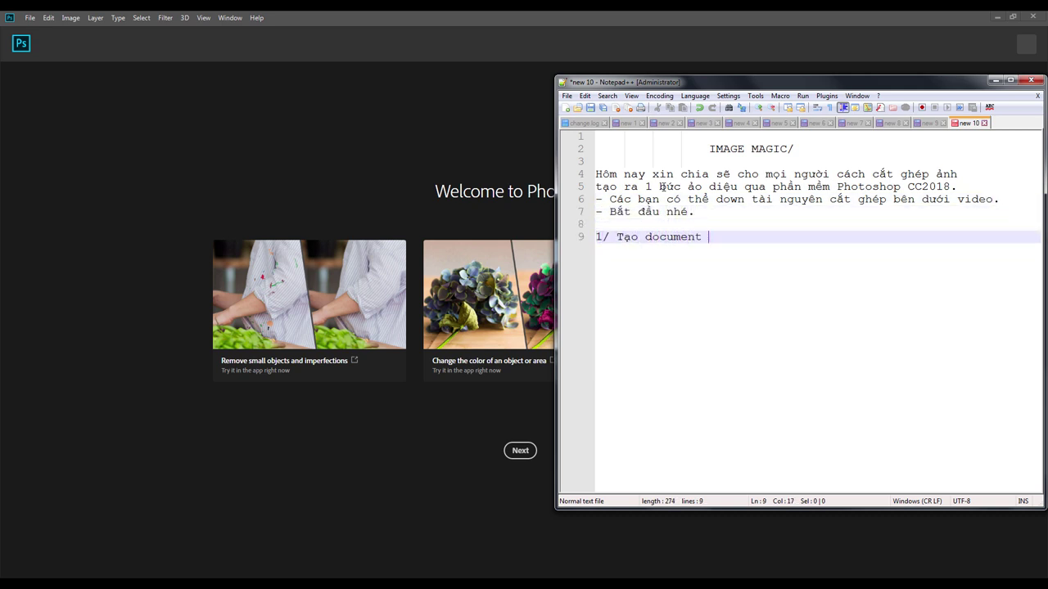
{"action": "type", "text": " :"}
{"action": "key", "text": "Return"}
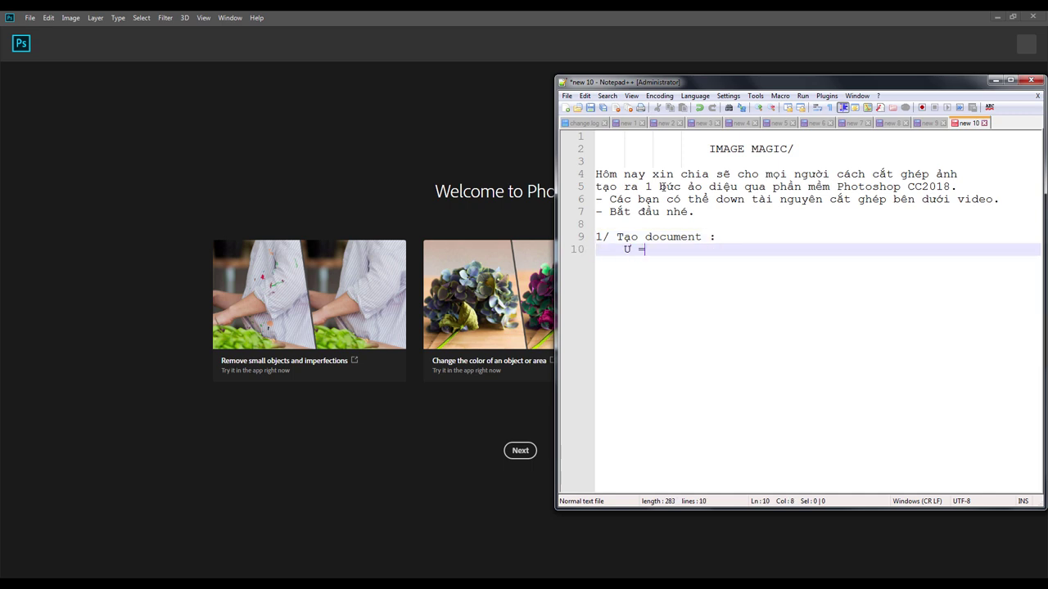
{"action": "type", "text": "00"}
{"action": "key", "text": "Return"}
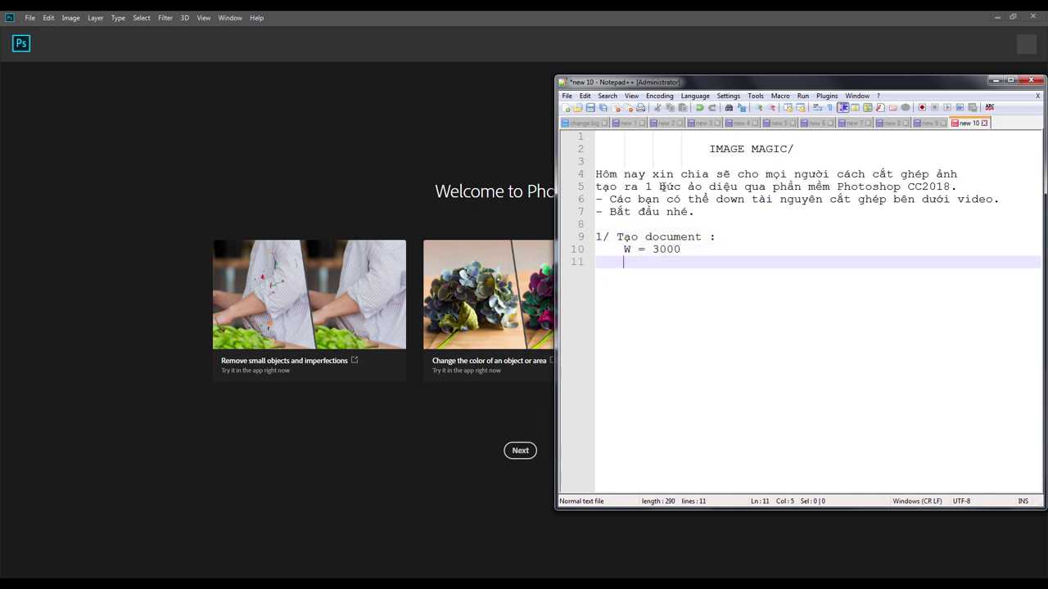
{"action": "type", "text": "H = 2000"}
{"action": "type", "text": "px"}
{"action": "key", "text": "Up"}
{"action": "type", "text": "px"}
{"action": "key", "text": "Down"}
{"action": "key", "text": "Return"}
{"action": "type", "text": "R = 300dpi"}
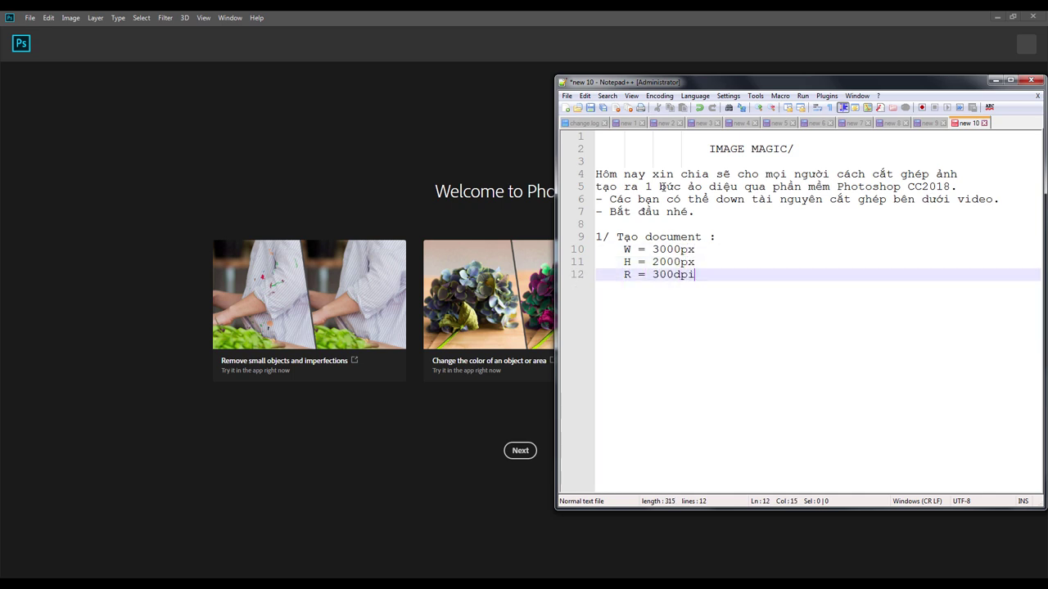
Add step 2 about dragging the needed images into the document.
{"action": "key", "text": "Return"}
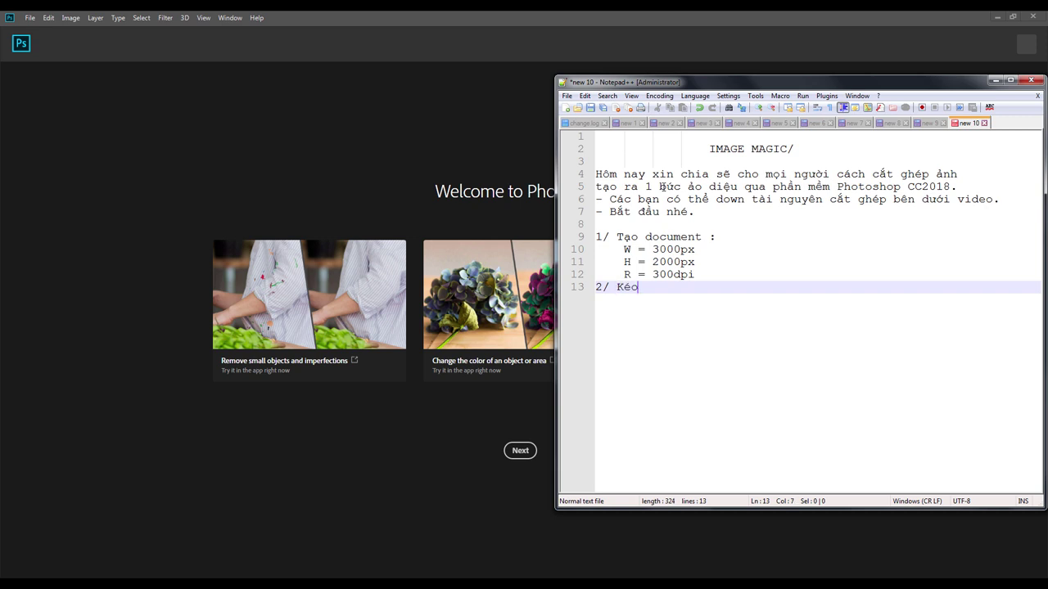
{"action": "type", "text": "thả ảnh cần "}
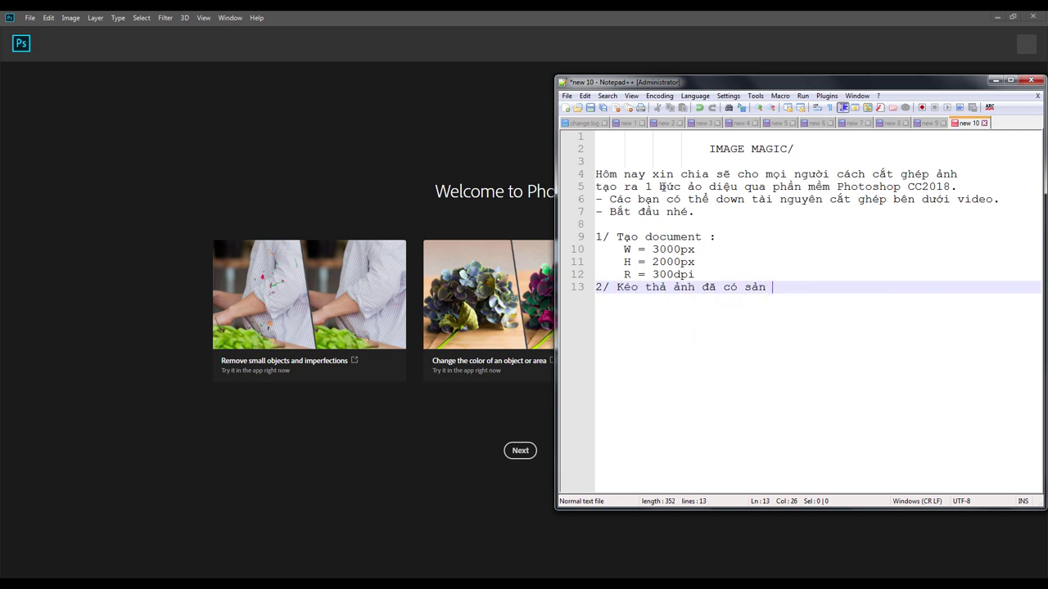
{"action": "type", "text": "lder."}
{"action": "key", "text": "Return"}
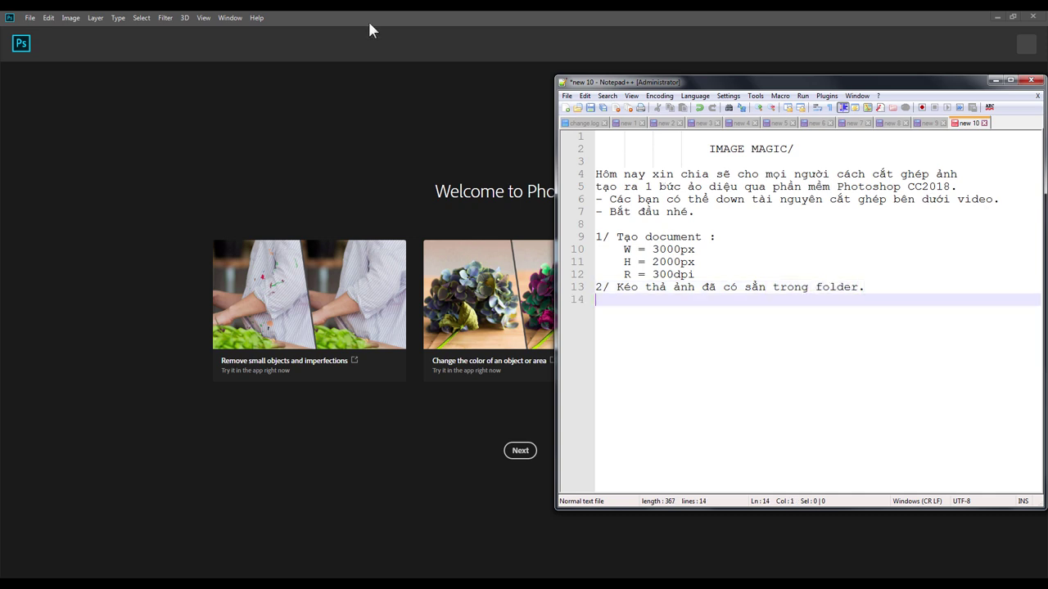
{"action": "left_click", "coordinate": [369, 30]}
Create a new 3000 × 2000 px document named Fairy.
{"action": "left_click", "coordinate": [713, 366]}
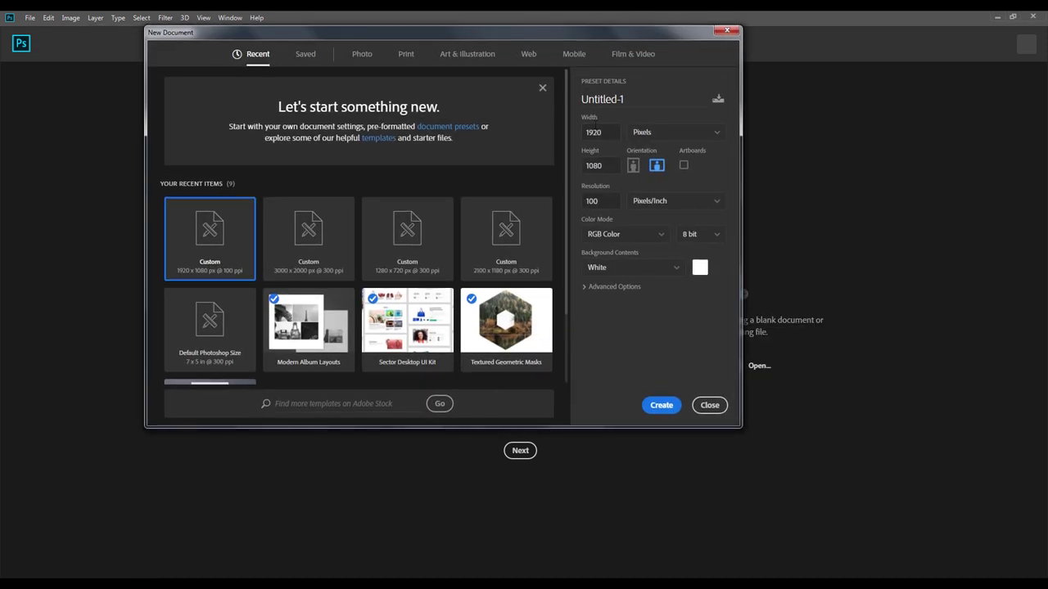
{"action": "type", "text": "3000"}
{"action": "key", "text": "Tab"}
{"action": "type", "text": "2000"}
{"action": "key", "text": "Tab"}
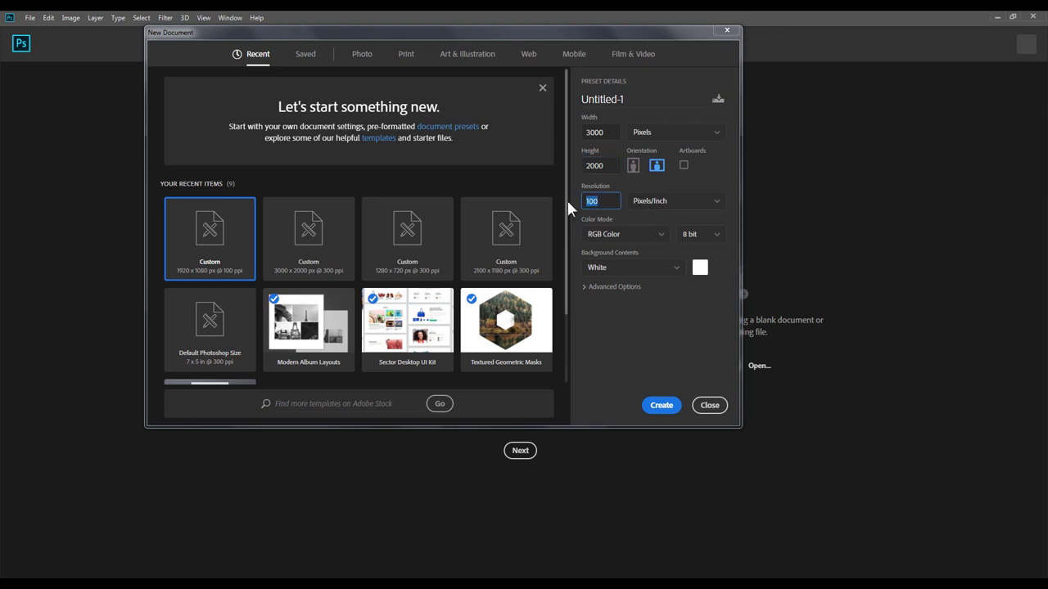
{"action": "type", "text": "3000"}
{"action": "key", "text": "Tab"}
{"action": "type", "text": "Fairy"}
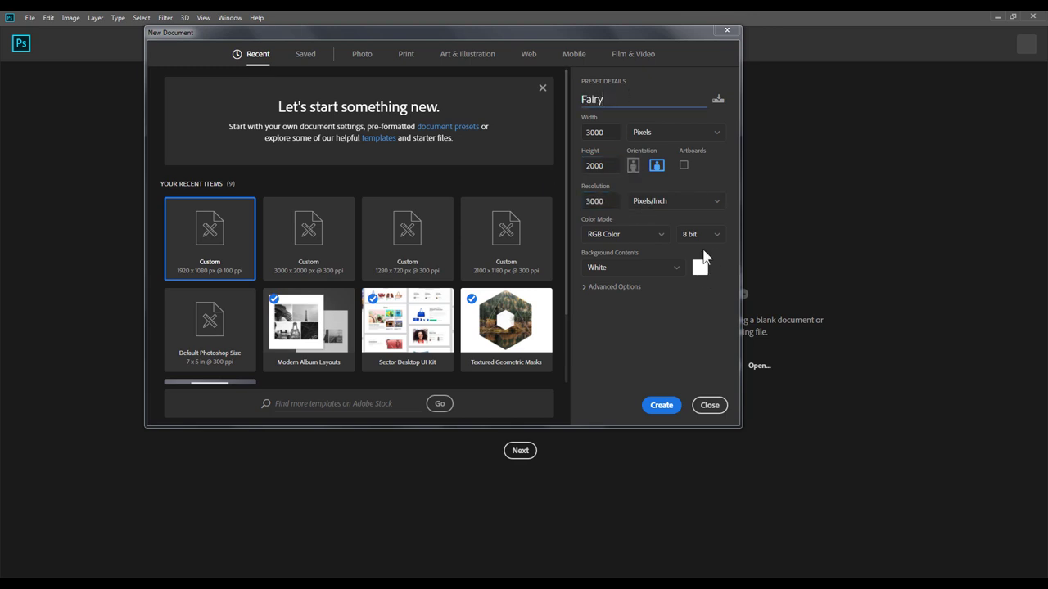
{"action": "key", "text": "Return"}
Place the moss photo on the canvas, shifted slightly down.
{"action": "double_click", "coordinate": [963, 78]}
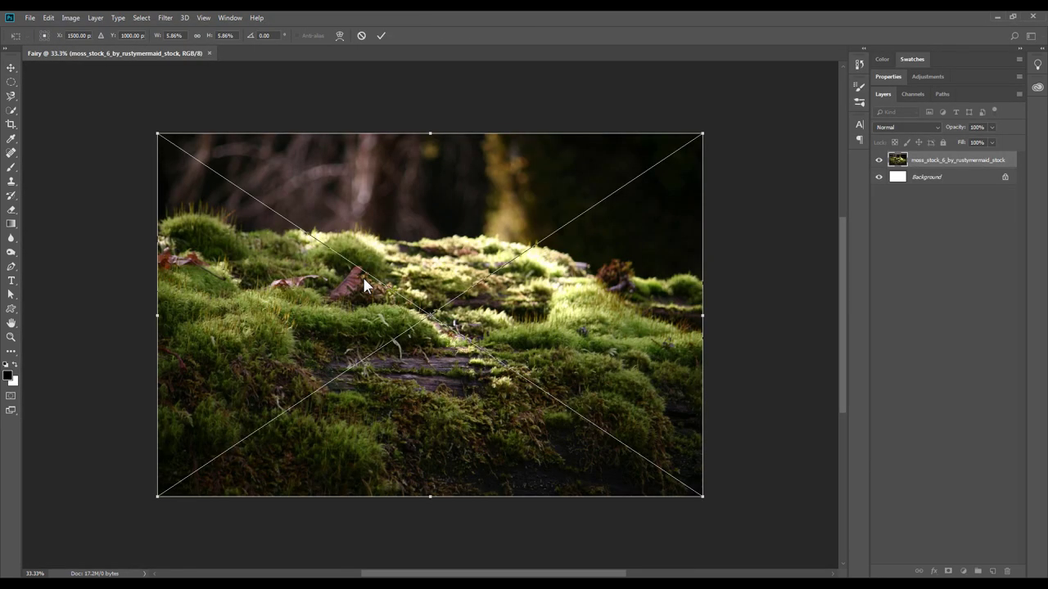
{"action": "mouse_move", "coordinate": [590, 277]}
{"action": "left_mouse_down"}
{"action": "mouse_move", "coordinate": [598, 282]}
{"action": "mouse_move", "coordinate": [581, 300]}
{"action": "left_mouse_up"}
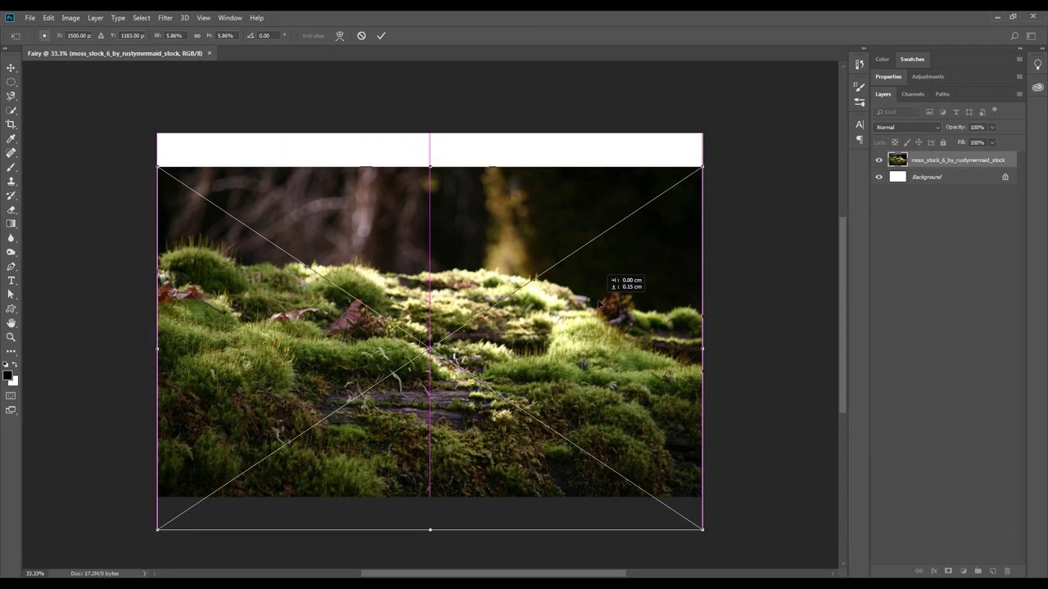
{"action": "key", "text": "Return"}
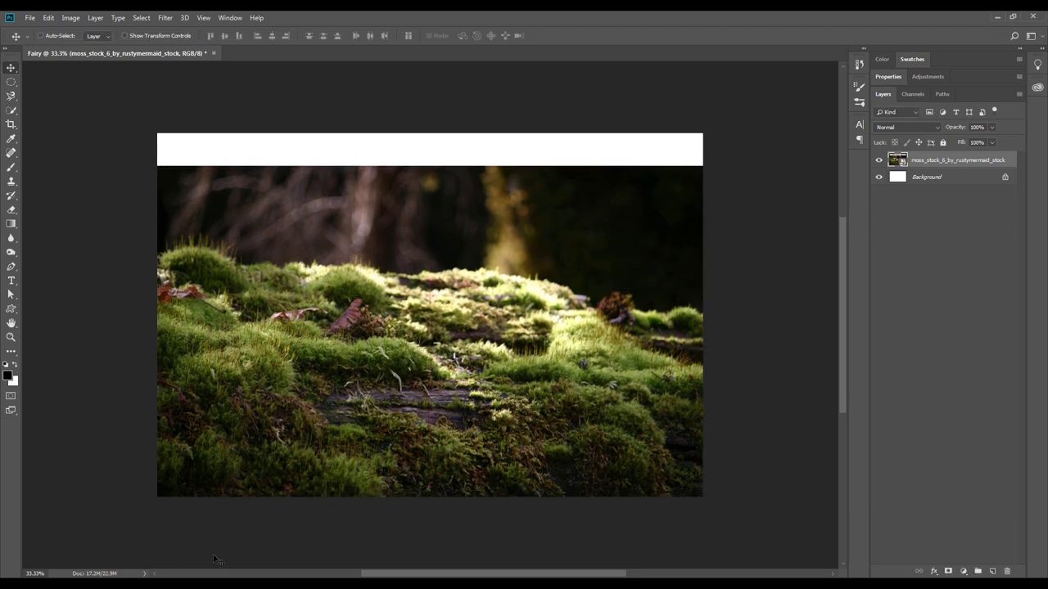
Preview little_witch_3 and drag it into the Fairy document.
{"action": "left_click", "coordinate": [117, 532]}
{"action": "double_click", "coordinate": [949, 115]}
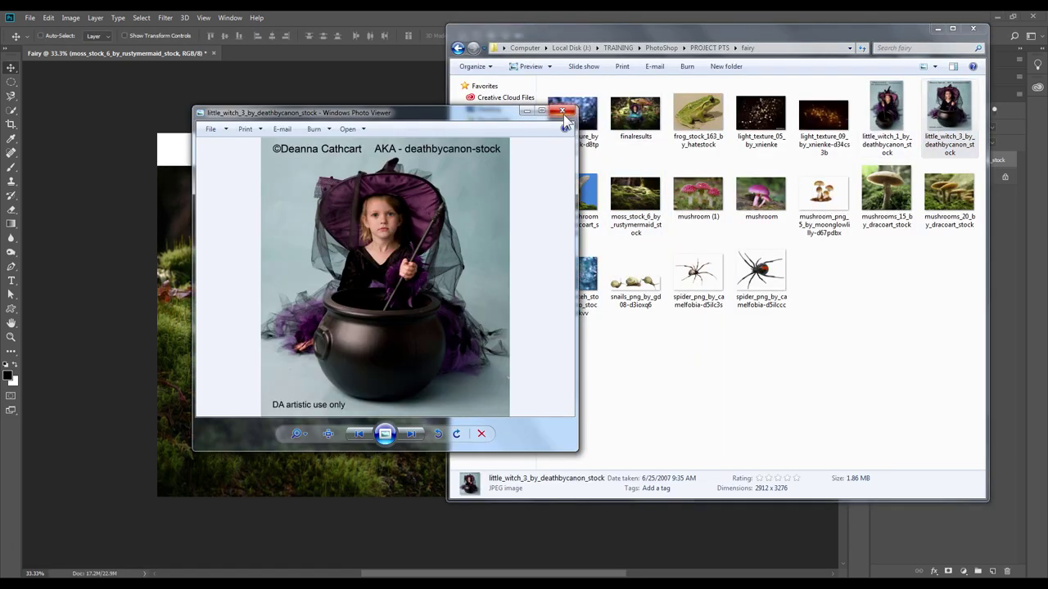
{"action": "left_click", "coordinate": [563, 111]}
{"action": "left_click_drag", "start_coordinate": [948, 114], "coordinate": [429, 315]}
Shrink the witch photo and centre it over the moss, checking against the moss layer.
{"action": "left_click_drag", "start_coordinate": [589, 133], "coordinate": [545, 186]}
{"action": "left_click_drag", "start_coordinate": [491, 281], "coordinate": [491, 291]}
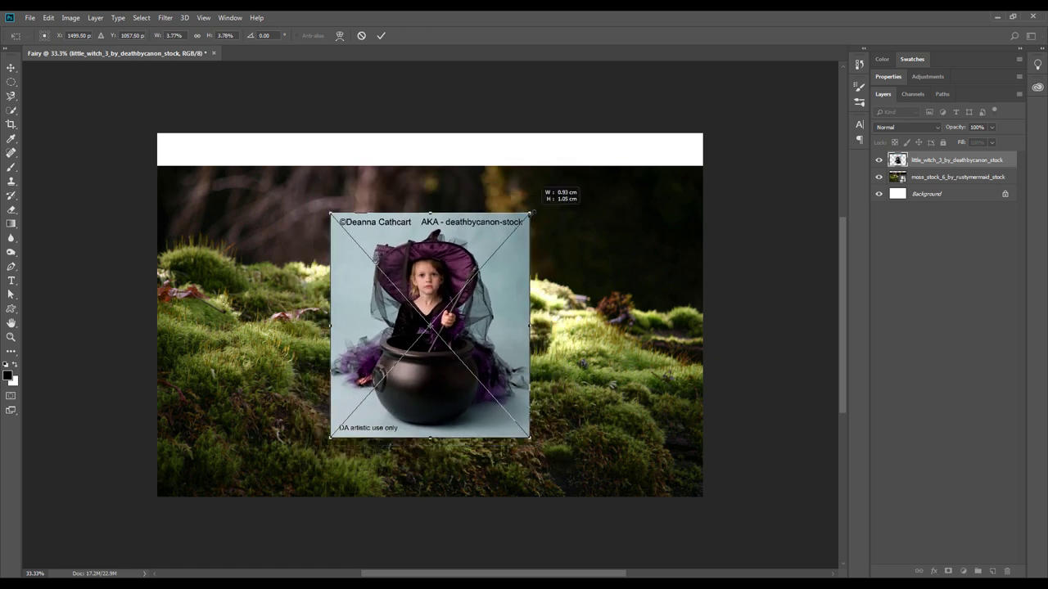
{"action": "left_click_drag", "start_coordinate": [545, 188], "coordinate": [534, 195]}
{"action": "left_click_drag", "start_coordinate": [497, 304], "coordinate": [514, 319]}
{"action": "left_click_drag", "start_coordinate": [554, 222], "coordinate": [564, 219]}
{"action": "key", "text": "Return"}
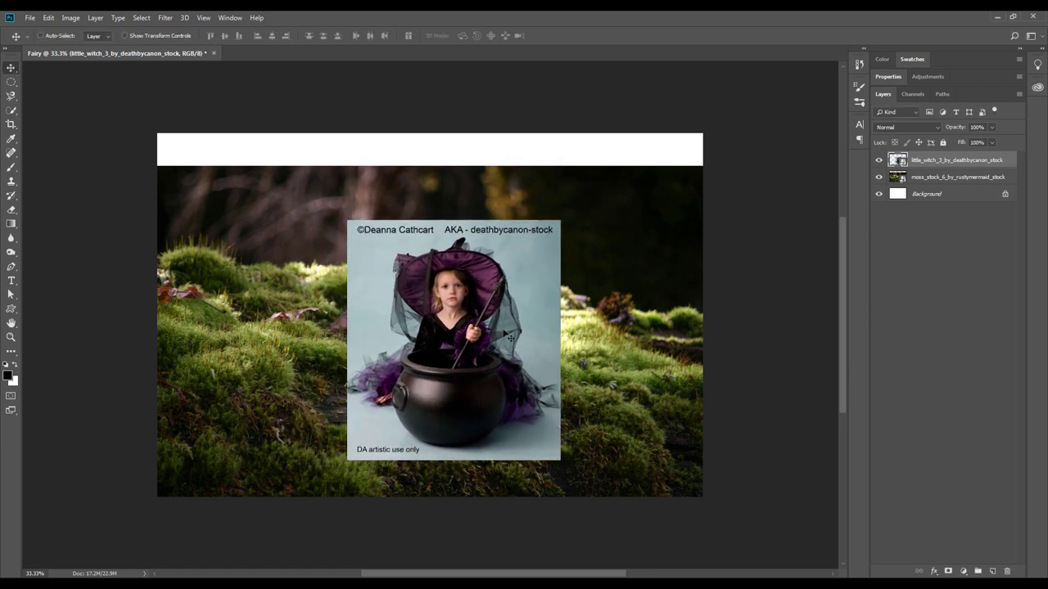
{"action": "left_click_drag", "start_coordinate": [504, 330], "coordinate": [443, 322]}
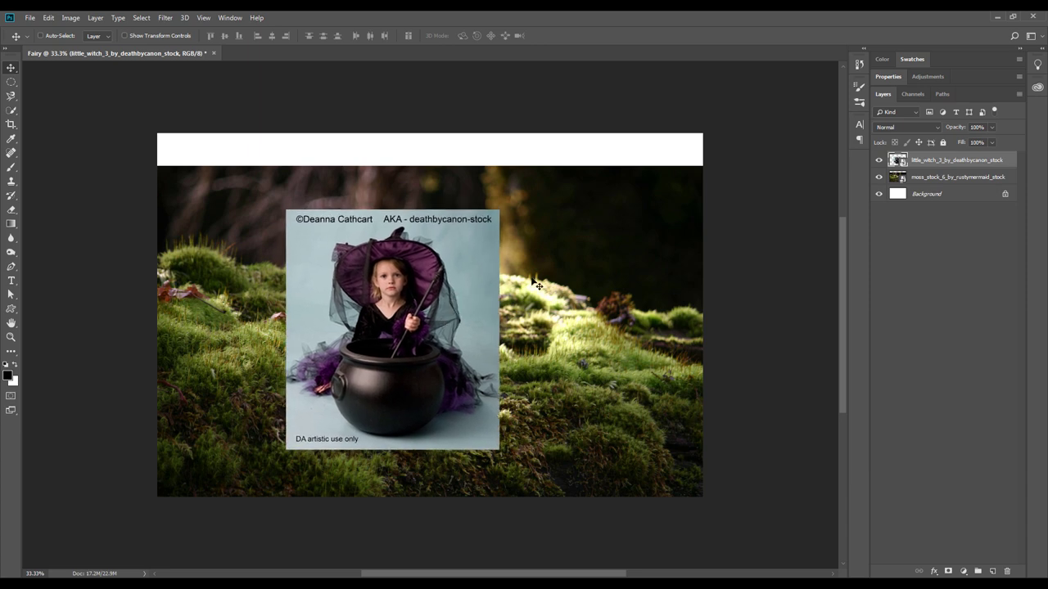
{"action": "left_click", "coordinate": [878, 177]}
{"action": "left_click", "coordinate": [878, 176]}
{"action": "left_click", "coordinate": [941, 177]}
Rename the witch layer to mode and the moss layer to stock.
{"action": "right_click", "coordinate": [941, 178]}
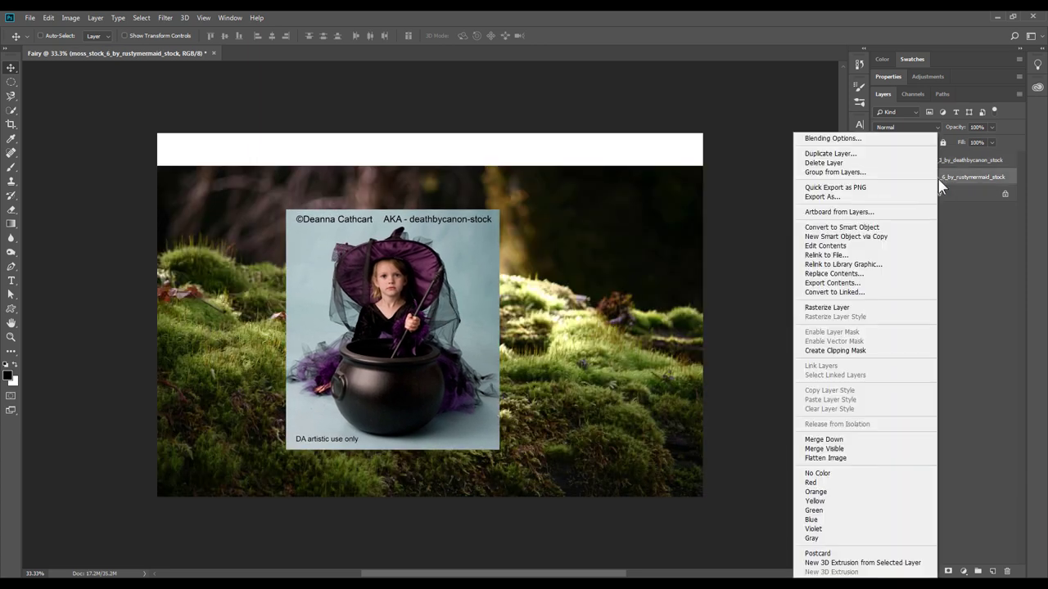
{"action": "key", "text": "Escape"}
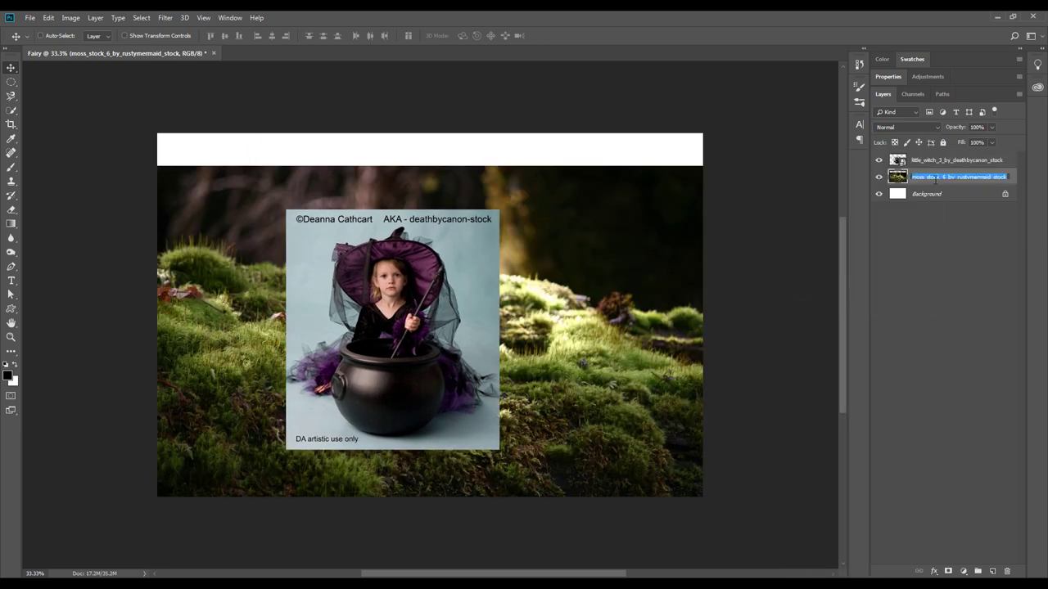
{"action": "left_click", "coordinate": [961, 177]}
{"action": "type", "text": "stock"}
{"action": "double_click", "coordinate": [953, 159]}
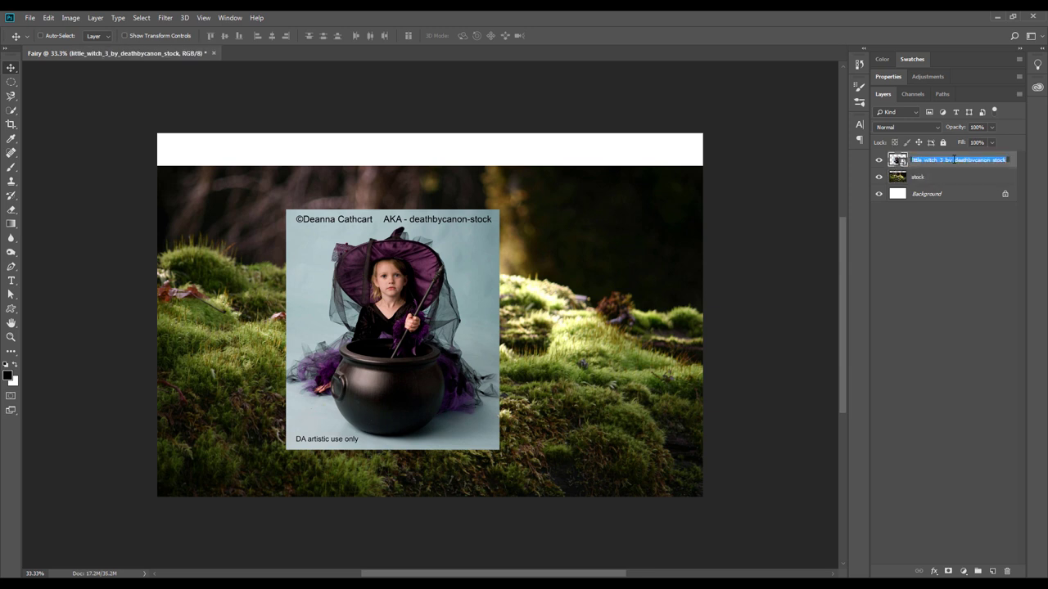
{"action": "left_click", "coordinate": [916, 176]}
Marquee the moss photo's dark top band and stretch it upward over the white strip.
{"action": "right_click", "coordinate": [11, 82]}
{"action": "left_click", "coordinate": [65, 82]}
{"action": "mouse_move", "coordinate": [156, 132]}
{"action": "left_mouse_down"}
{"action": "mouse_move", "coordinate": [828, 221]}
{"action": "mouse_move", "coordinate": [704, 228]}
{"action": "left_mouse_up"}
{"action": "right_click", "coordinate": [592, 203]}
{"action": "left_click", "coordinate": [638, 320]}
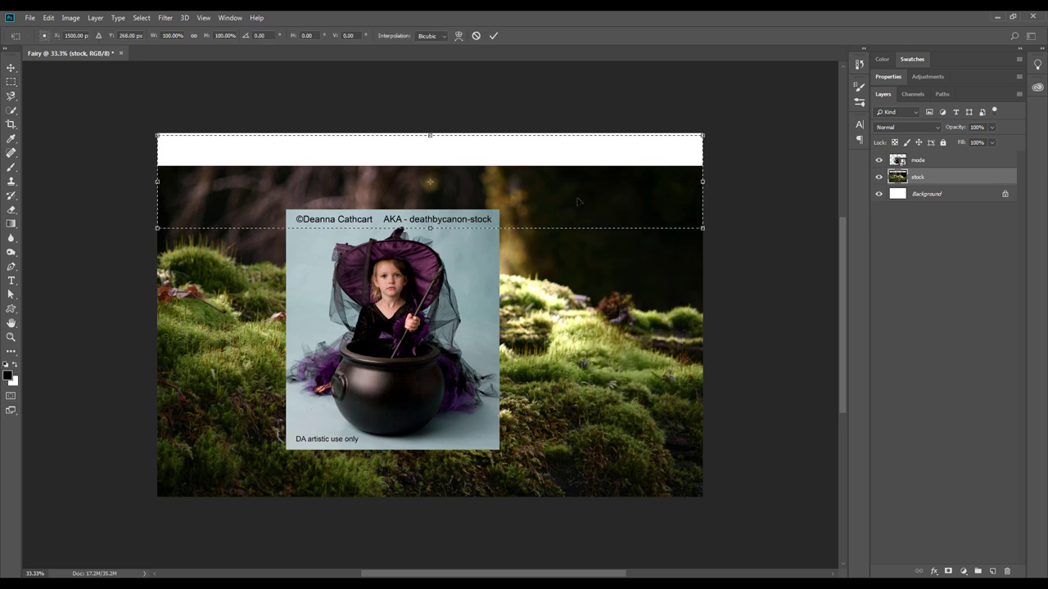
{"action": "right_click", "coordinate": [580, 197]}
{"action": "left_click", "coordinate": [622, 246]}
{"action": "left_click_drag", "start_coordinate": [429, 134], "coordinate": [434, 77]}
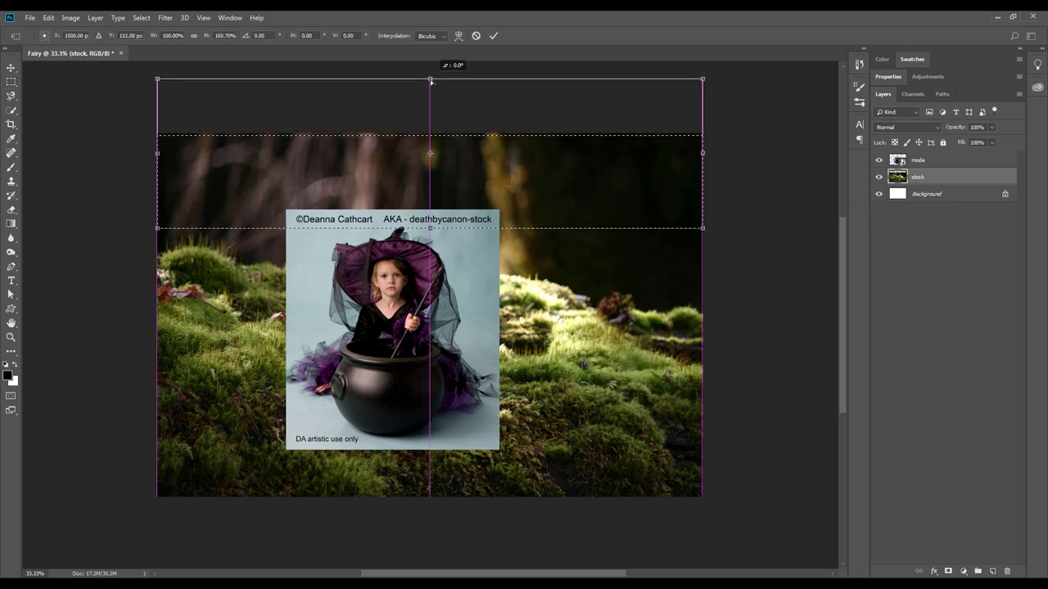
Commit the stretched top band and deselect, returning to the Move tool.
{"action": "right_click", "coordinate": [458, 152]}
{"action": "left_click", "coordinate": [493, 35]}
{"action": "left_click", "coordinate": [140, 17]}
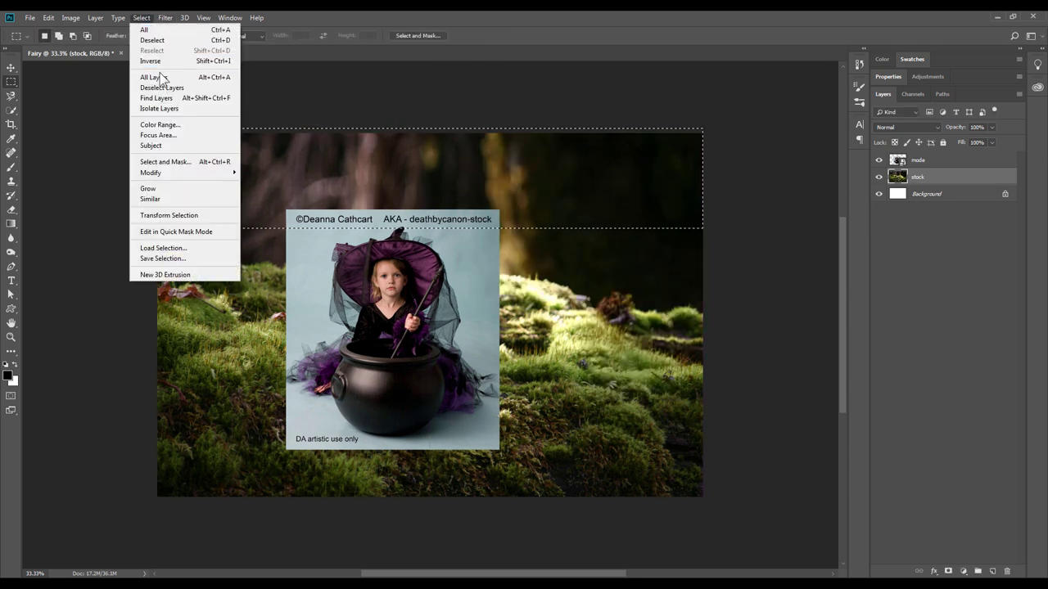
{"action": "left_click", "coordinate": [164, 38]}
{"action": "key", "text": "v"}
{"action": "scroll", "coordinate": [458, 407], "scroll_direction": "up", "scroll_amount": 1, "text": "alt"}
Place the frog photo as the top layer, moved down and right.
{"action": "key", "text": "alt+Tab"}
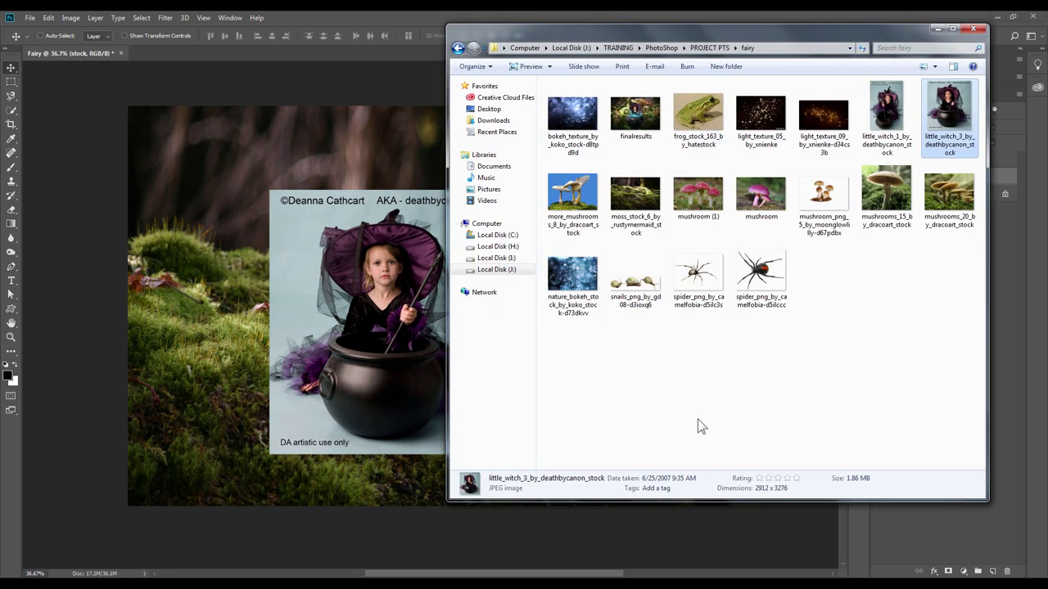
{"action": "left_click_drag", "start_coordinate": [696, 110], "coordinate": [382, 386]}
{"action": "key", "text": "Return"}
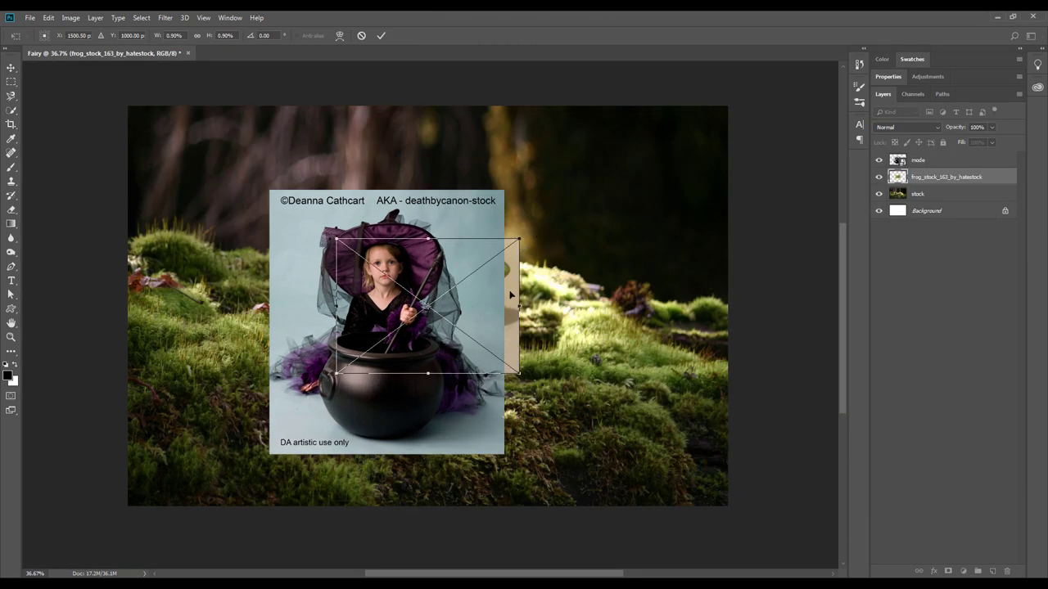
{"action": "double_click", "coordinate": [934, 177]}
{"action": "type", "text": "frog"}
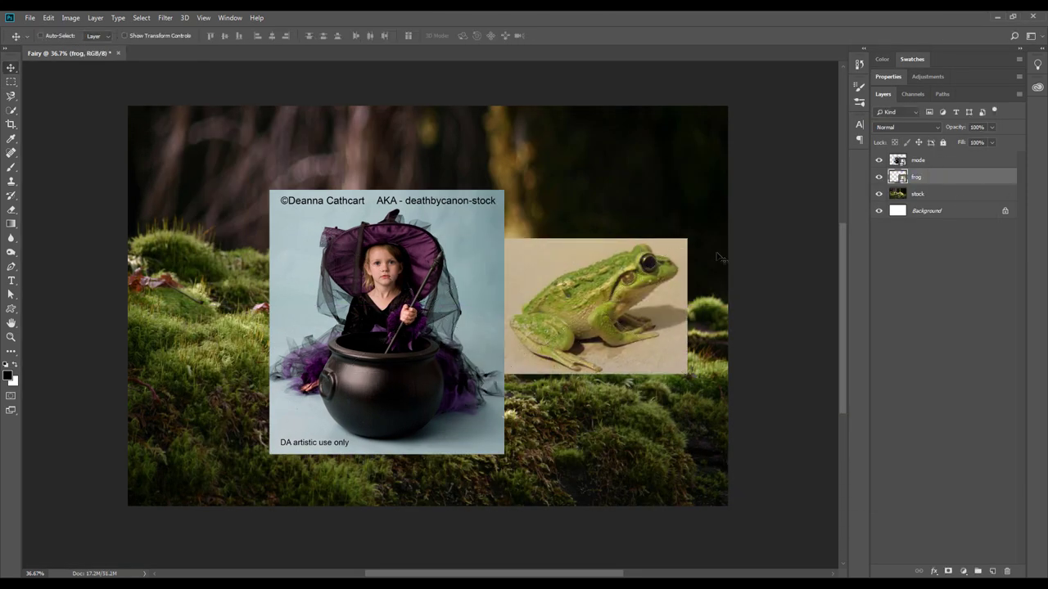
{"action": "key", "text": "ctrl+bracketright"}
{"action": "left_click_drag", "start_coordinate": [717, 257], "coordinate": [733, 319]}
Flip the frog horizontally, shrink it to about three quarters and set it into the moss.
{"action": "key", "text": "ctrl+t"}
{"action": "right_click", "coordinate": [700, 425]}
{"action": "left_click", "coordinate": [697, 497]}
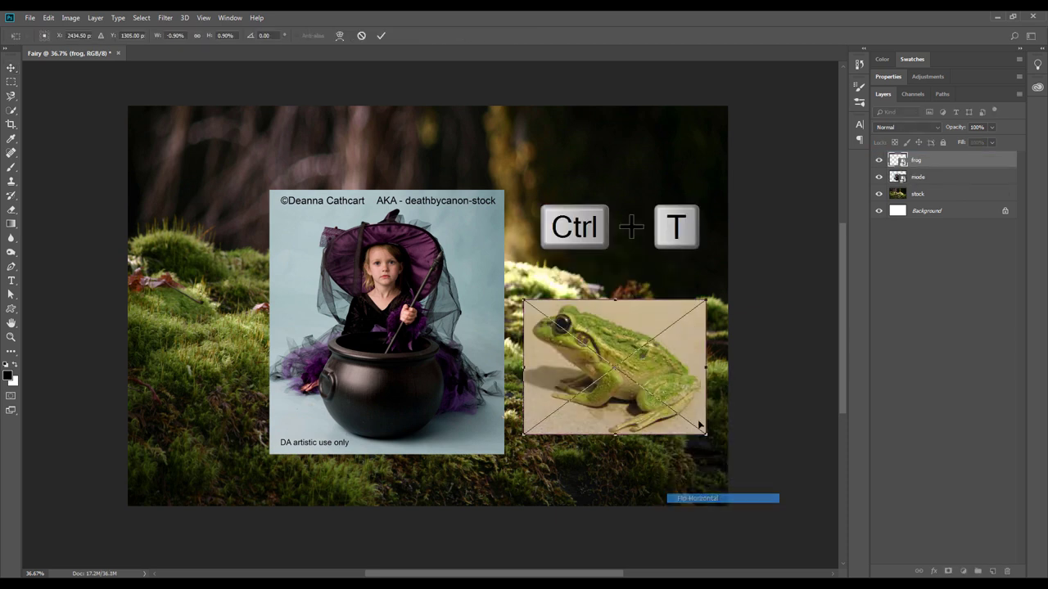
{"action": "left_click_drag", "start_coordinate": [699, 425], "coordinate": [670, 407]}
{"action": "left_click_drag", "start_coordinate": [655, 336], "coordinate": [672, 377]}
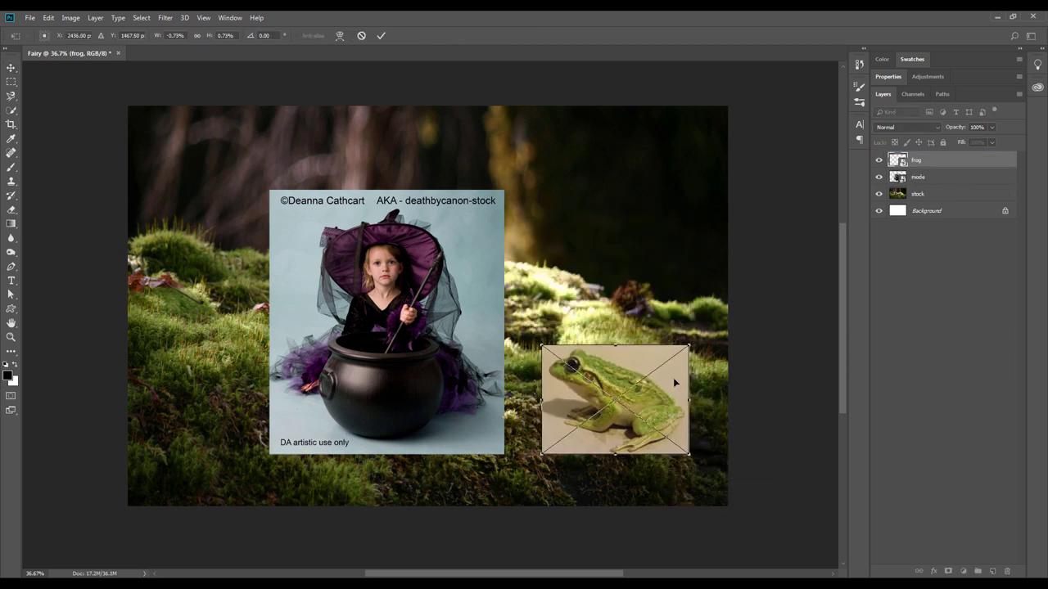
{"action": "key", "text": "Return"}
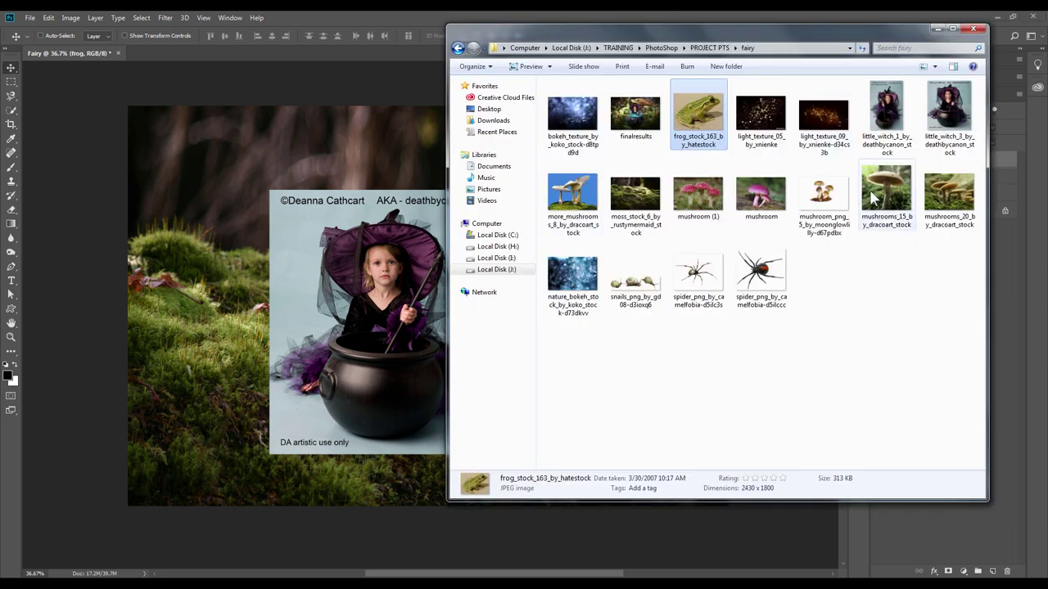
{"action": "double_click", "coordinate": [949, 197]}
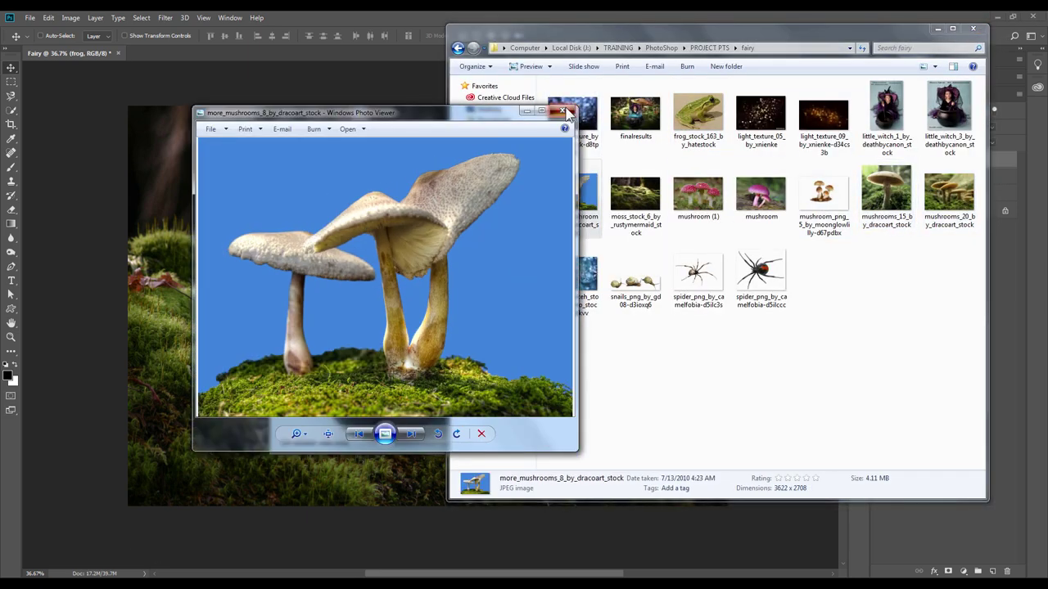
Preview the toadstool photos, then place mushrooms_20 beneath the frog and girl layers.
{"action": "left_click", "coordinate": [564, 110]}
{"action": "double_click", "coordinate": [760, 194]}
{"action": "key", "text": "Left"}
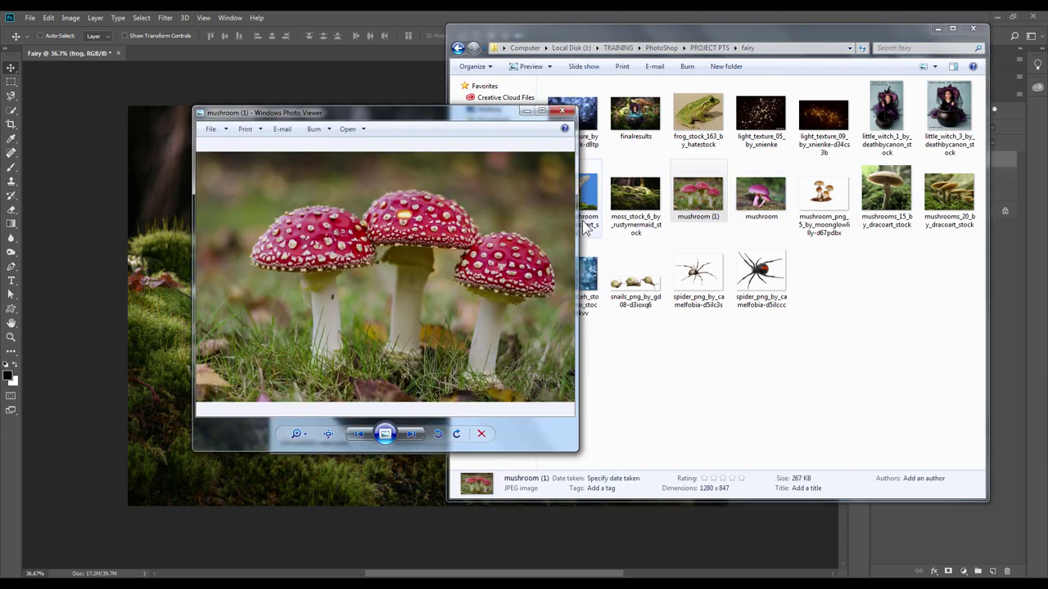
{"action": "left_click", "coordinate": [563, 111]}
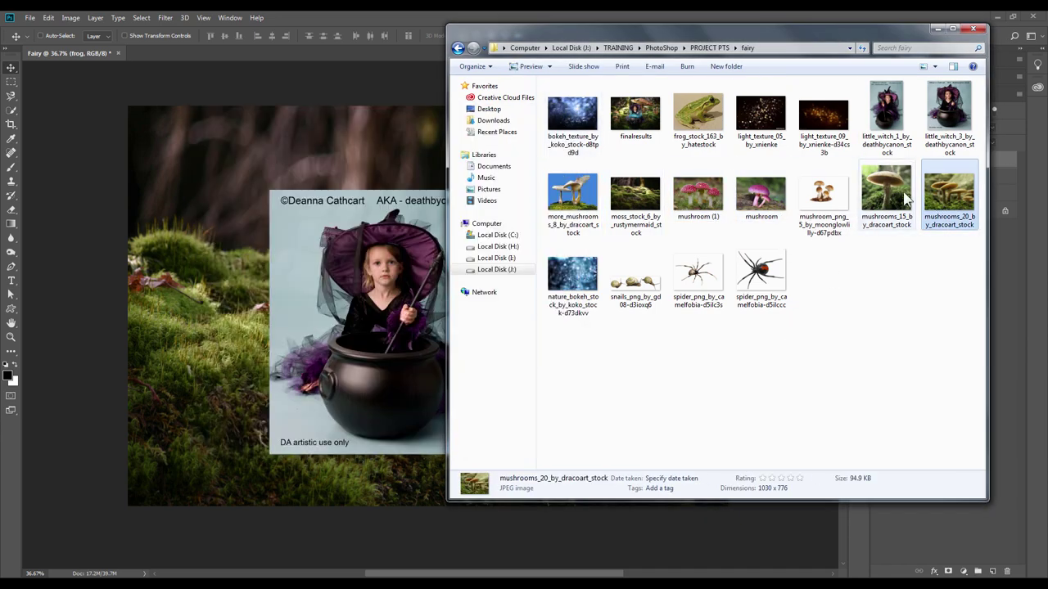
{"action": "left_click_drag", "start_coordinate": [906, 199], "coordinate": [410, 303]}
{"action": "key", "text": "Return"}
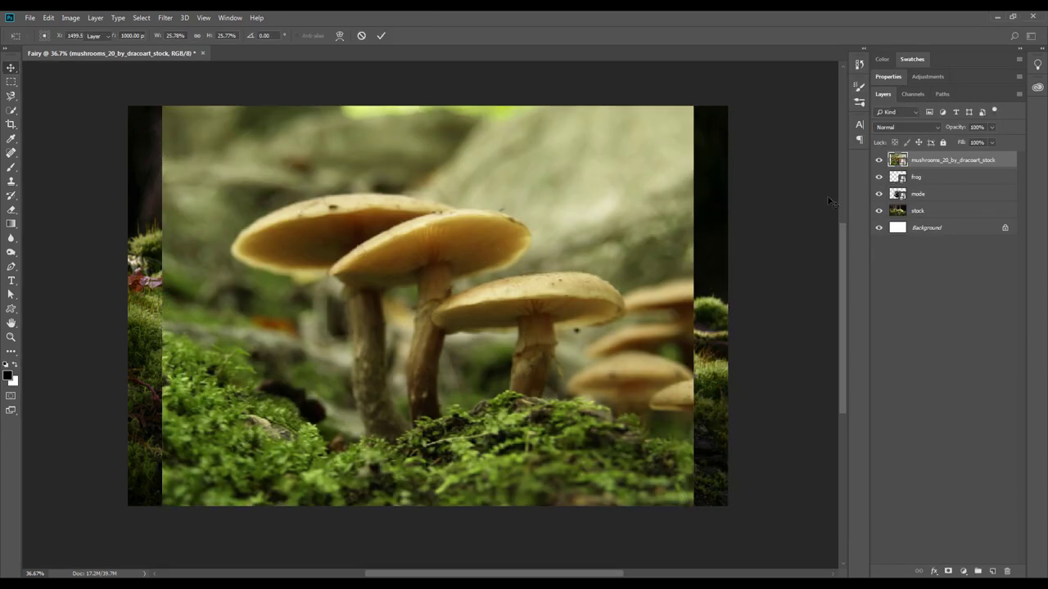
{"action": "key", "text": "ctrl+["}
{"action": "key", "text": "ctrl+["}
{"action": "left_click_drag", "start_coordinate": [496, 315], "coordinate": [527, 252]}
Shrink the mushrooms_20 photo and move it toward the upper right.
{"action": "key", "text": "ctrl+t"}
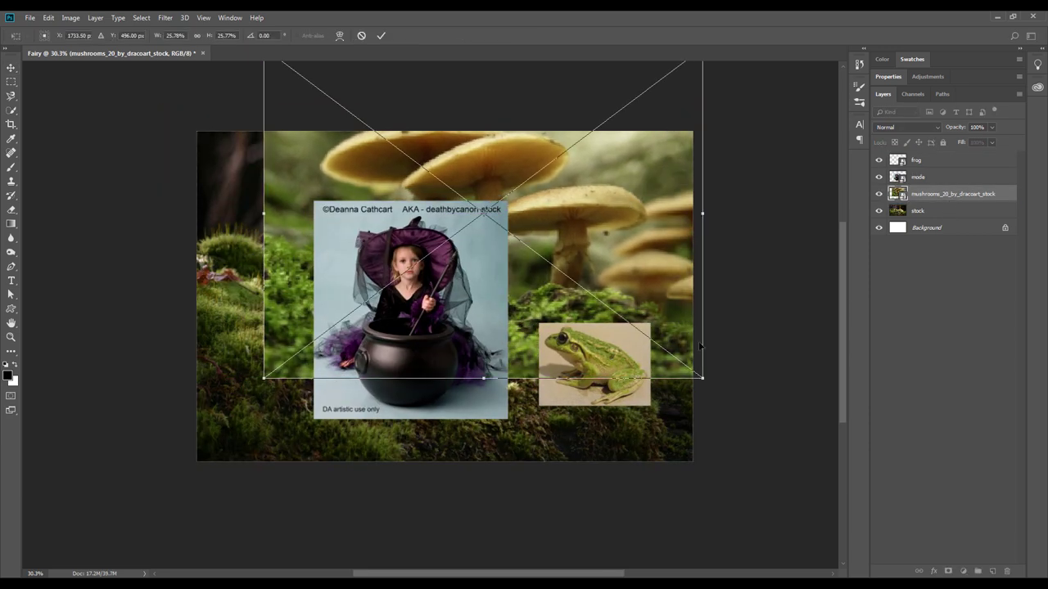
{"action": "mouse_move", "coordinate": [702, 374]}
{"action": "left_mouse_down"}
{"action": "mouse_move", "coordinate": [614, 311]}
{"action": "mouse_move", "coordinate": [646, 258]}
{"action": "mouse_move", "coordinate": [647, 289]}
{"action": "left_mouse_up"}
{"action": "left_click_drag", "start_coordinate": [400, 103], "coordinate": [426, 122]}
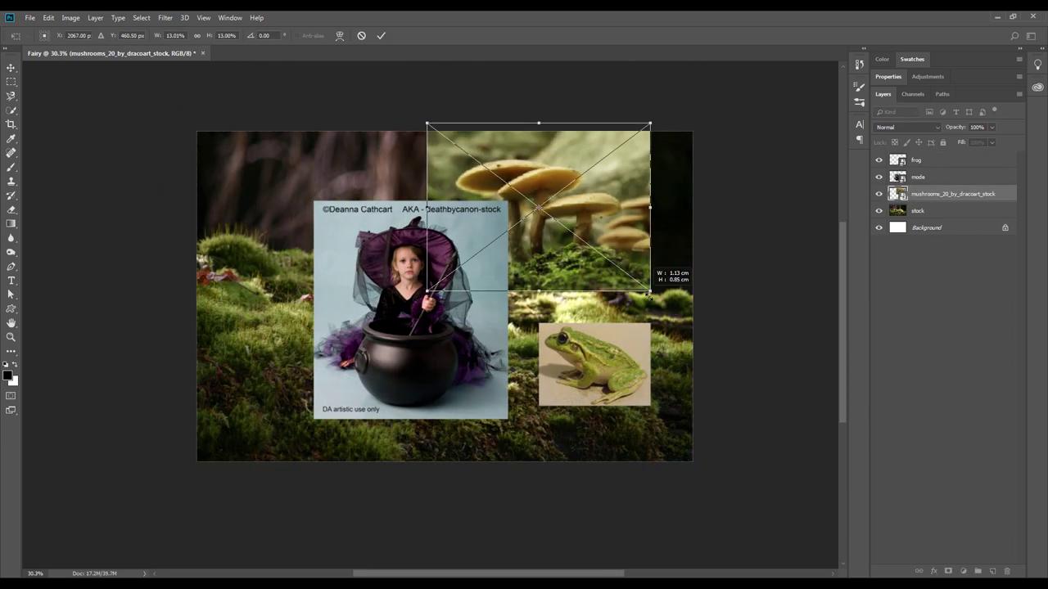
{"action": "left_click_drag", "start_coordinate": [678, 122], "coordinate": [638, 146]}
{"action": "mouse_move", "coordinate": [572, 229]}
{"action": "left_mouse_down"}
{"action": "mouse_move", "coordinate": [614, 230]}
{"action": "mouse_move", "coordinate": [618, 250]}
{"action": "left_mouse_up"}
Tilt the mushrooms_20 photo about 4 degrees and nudge it slightly down.
{"action": "left_click_drag", "start_coordinate": [468, 166], "coordinate": [507, 147]}
{"action": "key", "text": "Return"}
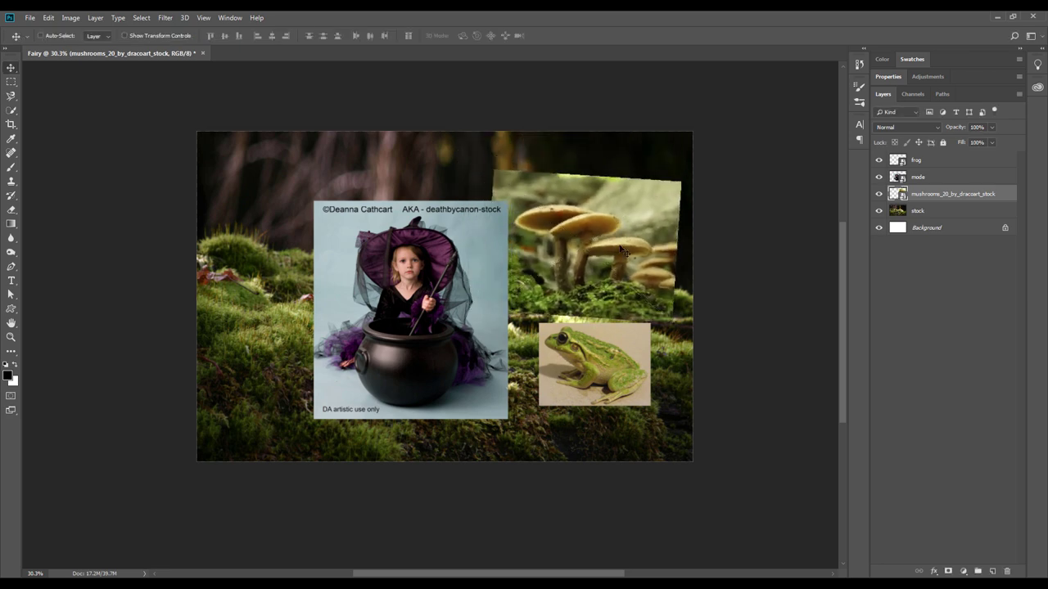
{"action": "left_click_drag", "start_coordinate": [653, 246], "coordinate": [653, 253]}
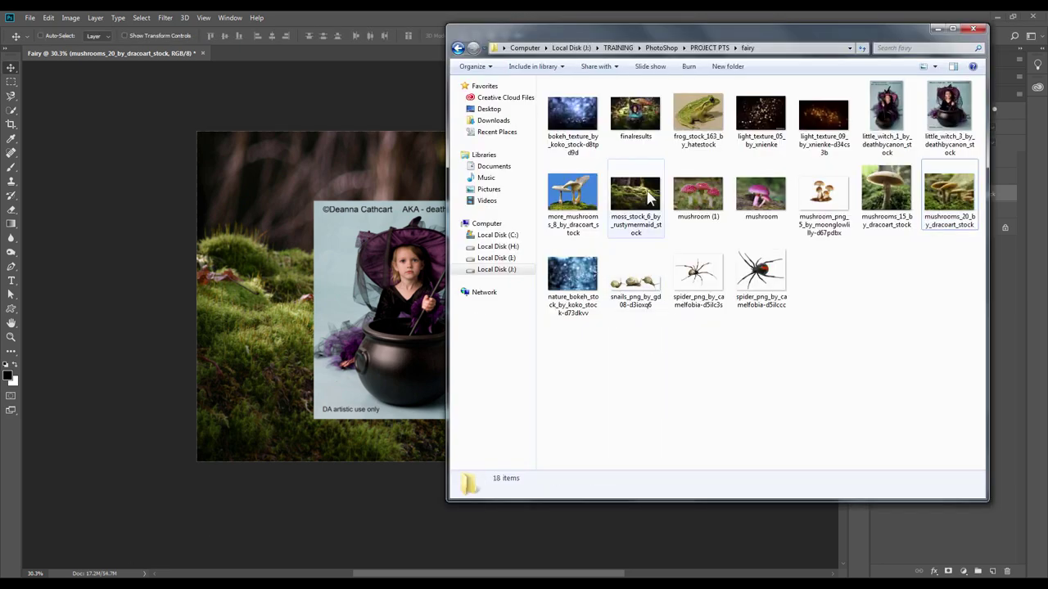
{"action": "double_click", "coordinate": [822, 196]}
{"action": "left_click", "coordinate": [561, 109]}
Place the red toadstool photo mushroom (1), shrunk and moved left of the girl.
{"action": "left_click", "coordinate": [698, 197]}
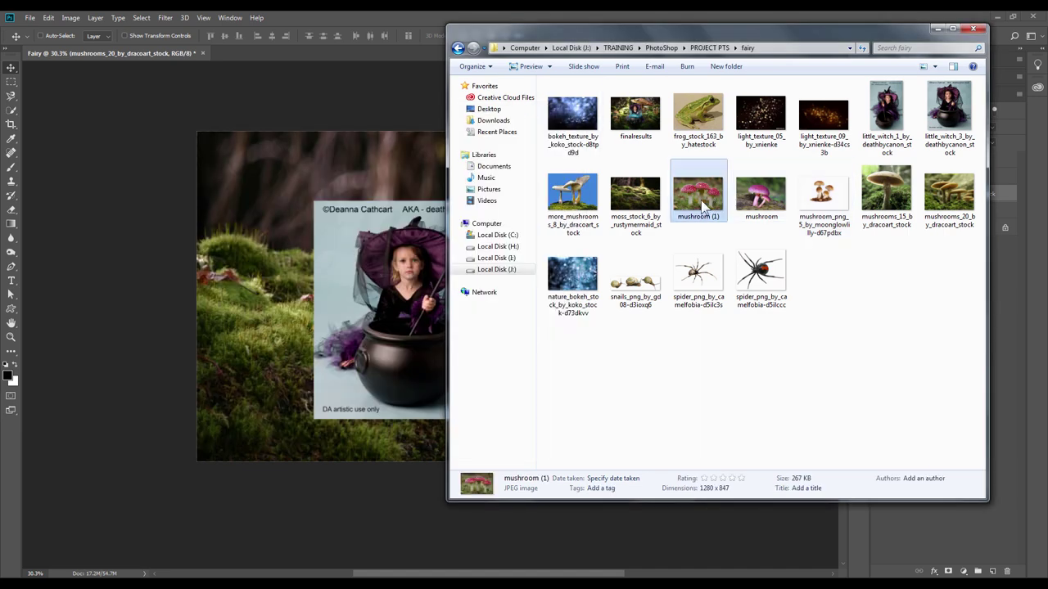
{"action": "left_click_drag", "start_coordinate": [690, 217], "coordinate": [381, 250]}
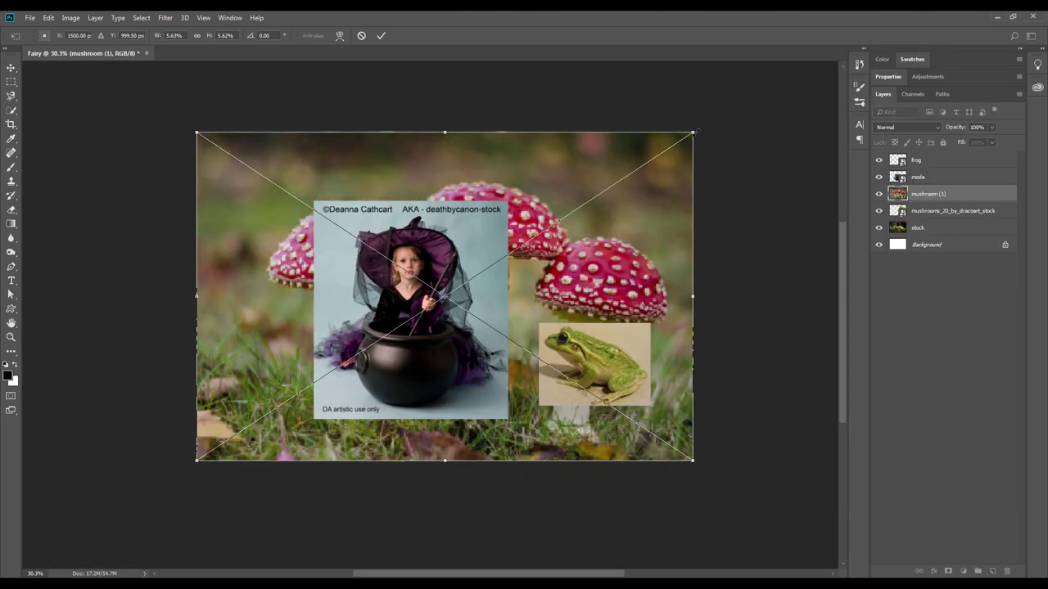
{"action": "left_click_drag", "start_coordinate": [696, 132], "coordinate": [555, 222]}
{"action": "key", "text": "Return"}
{"action": "left_click_drag", "start_coordinate": [421, 298], "coordinate": [282, 299]}
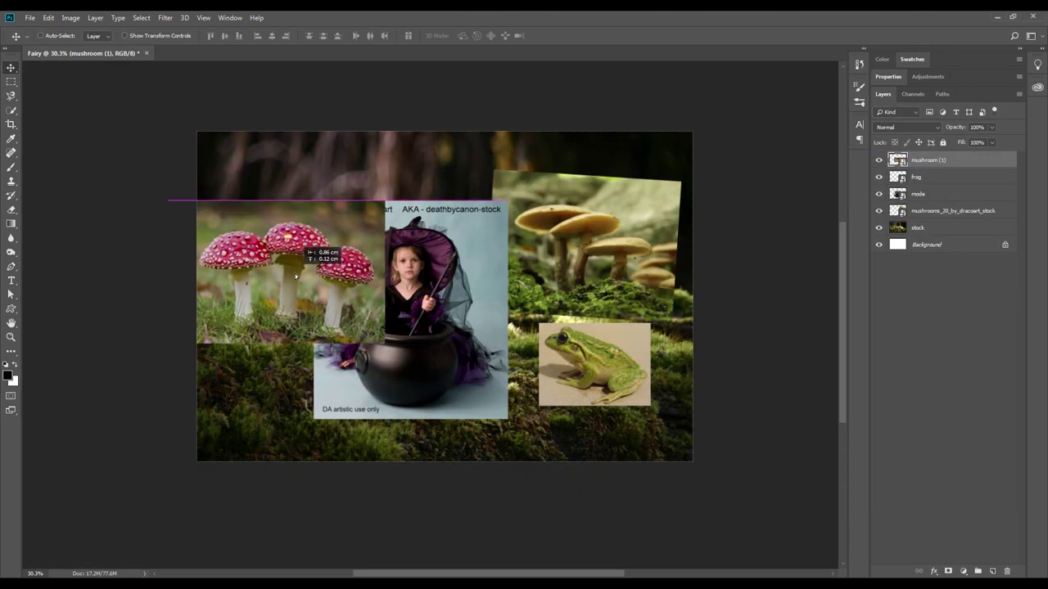
Shrink and tilt the toadstool further, undoing the stray repositioning.
{"action": "key", "text": "ctrl+t"}
{"action": "mouse_move", "coordinate": [350, 201]}
{"action": "left_mouse_down"}
{"action": "mouse_move", "coordinate": [324, 230]}
{"action": "mouse_move", "coordinate": [329, 239]}
{"action": "left_mouse_up"}
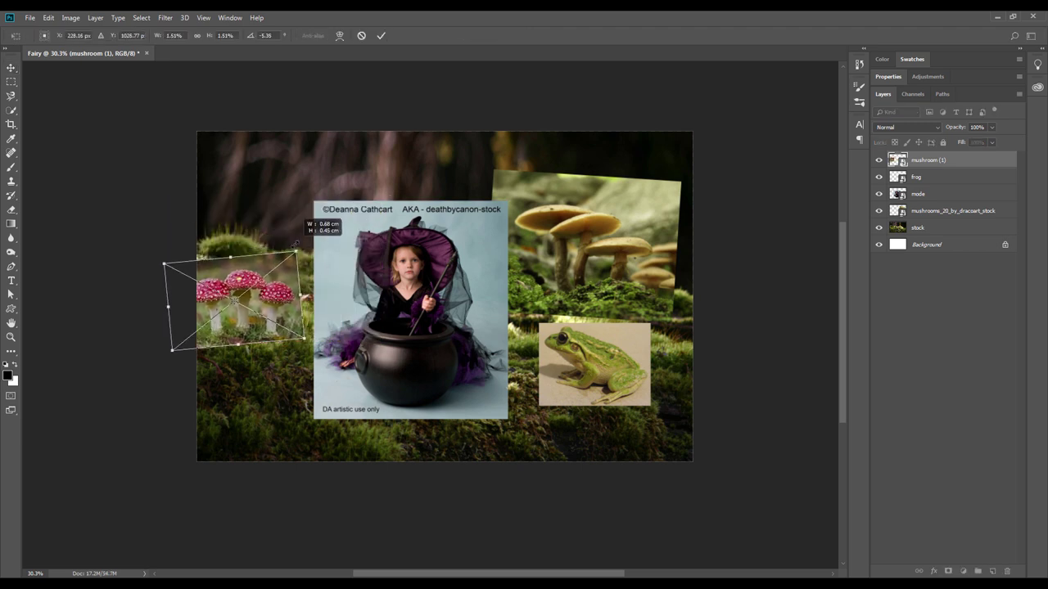
{"action": "key", "text": "Return"}
{"action": "left_click_drag", "start_coordinate": [303, 284], "coordinate": [305, 302]}
{"action": "key", "text": "ctrl+z"}
{"action": "key", "text": "ctrl+z"}
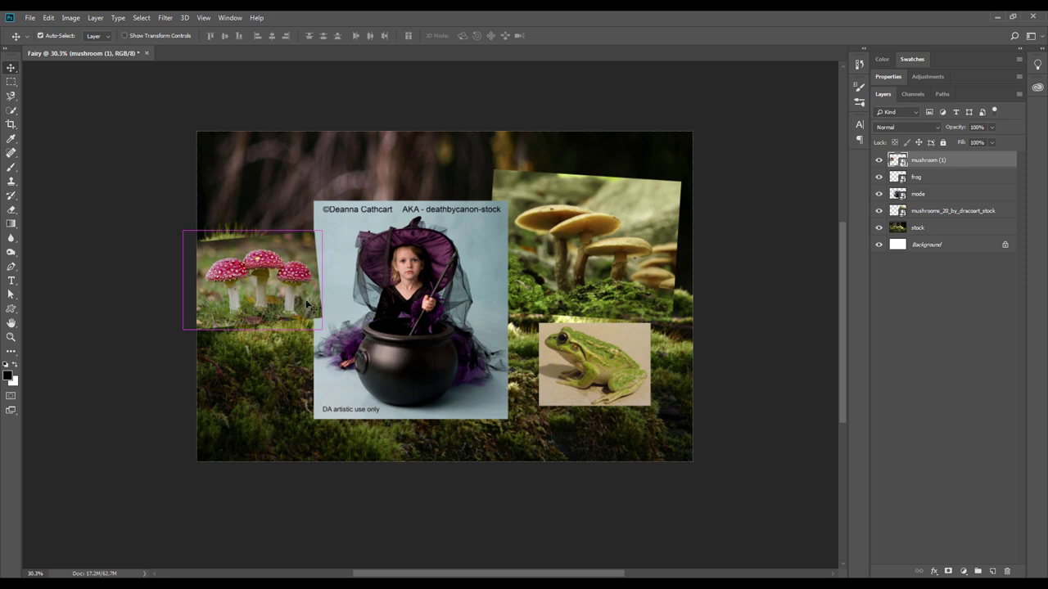
{"action": "key", "text": "ctrl+z"}
Tilt the frog about 6 degrees.
{"action": "left_click", "coordinate": [539, 342]}
{"action": "key", "text": "ctrl+t"}
{"action": "left_click_drag", "start_coordinate": [665, 317], "coordinate": [679, 304]}
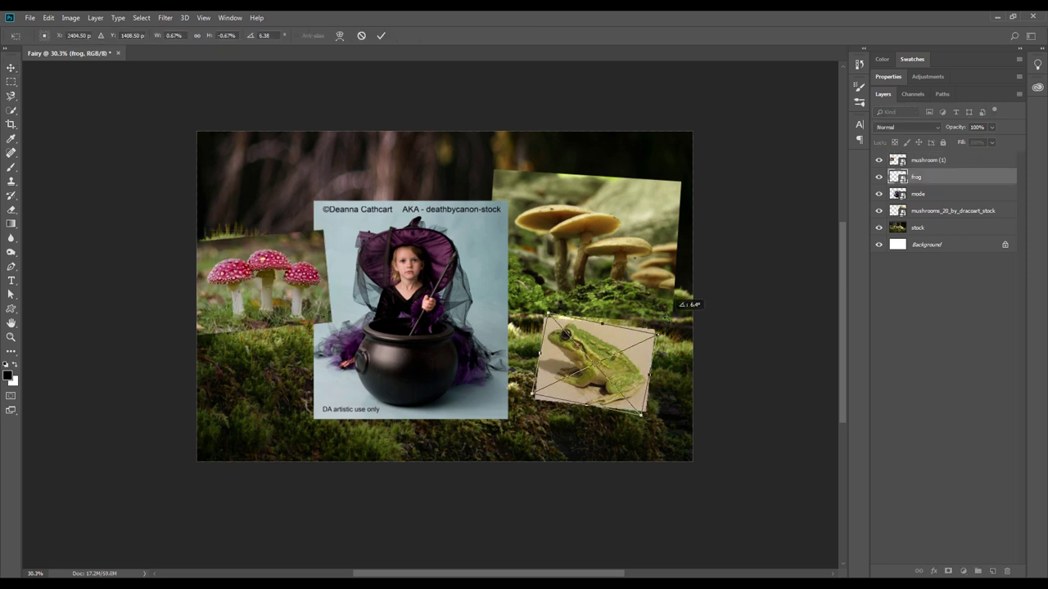
{"action": "key", "text": "Return"}
Move the girl photo slightly right and enlarge it.
{"action": "left_click_drag", "start_coordinate": [472, 228], "coordinate": [480, 228]}
{"action": "key", "text": "ctrl+t"}
{"action": "left_click_drag", "start_coordinate": [519, 200], "coordinate": [529, 191]}
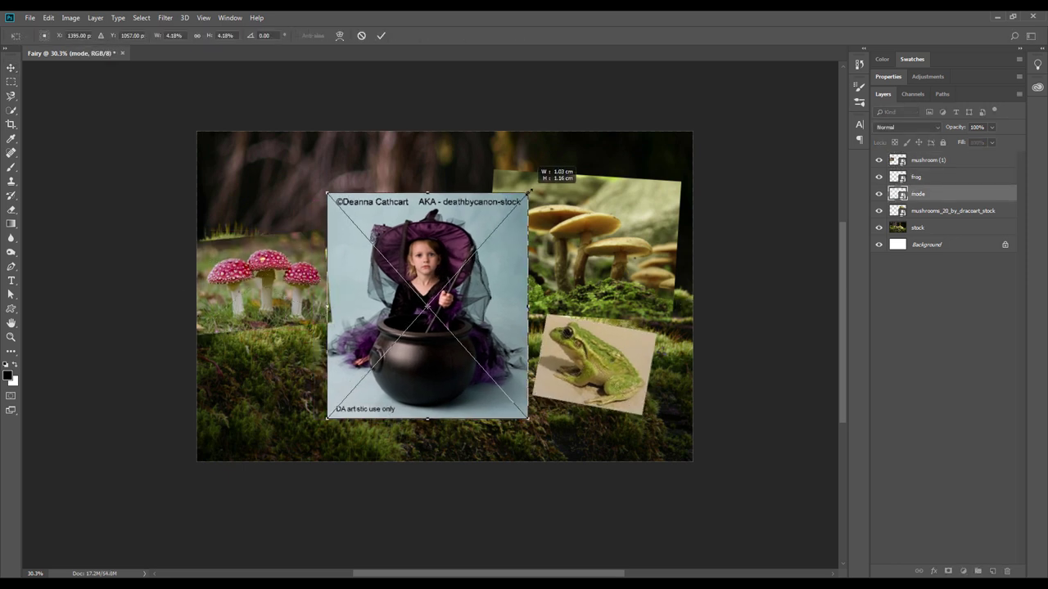
{"action": "key", "text": "Return"}
{"action": "left_click", "coordinate": [262, 278]}
Add the snails image, shrunk and perched on the red toadstool caps.
{"action": "key", "text": "alt+Tab"}
{"action": "left_click_drag", "start_coordinate": [657, 303], "coordinate": [328, 233]}
{"action": "mouse_move", "coordinate": [693, 227]}
{"action": "left_mouse_down"}
{"action": "mouse_move", "coordinate": [425, 303]}
{"action": "mouse_move", "coordinate": [271, 257]}
{"action": "mouse_move", "coordinate": [320, 255]}
{"action": "mouse_move", "coordinate": [304, 245]}
{"action": "mouse_move", "coordinate": [345, 233]}
{"action": "left_mouse_up"}
{"action": "scroll", "coordinate": [272, 258], "scroll_direction": "up", "scroll_amount": 5}
{"action": "key", "text": "Return"}
{"action": "scroll", "coordinate": [267, 286], "scroll_direction": "up", "scroll_amount": 2}
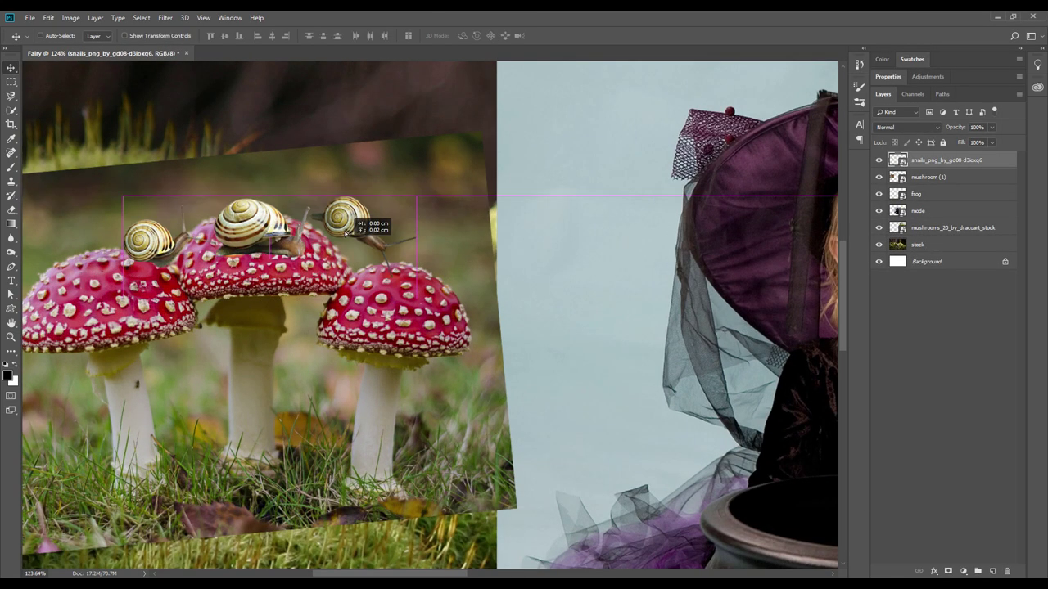
{"action": "scroll", "coordinate": [345, 233], "scroll_direction": "down", "scroll_amount": 3}
{"action": "scroll", "coordinate": [428, 329], "scroll_direction": "down", "scroll_amount": 1}
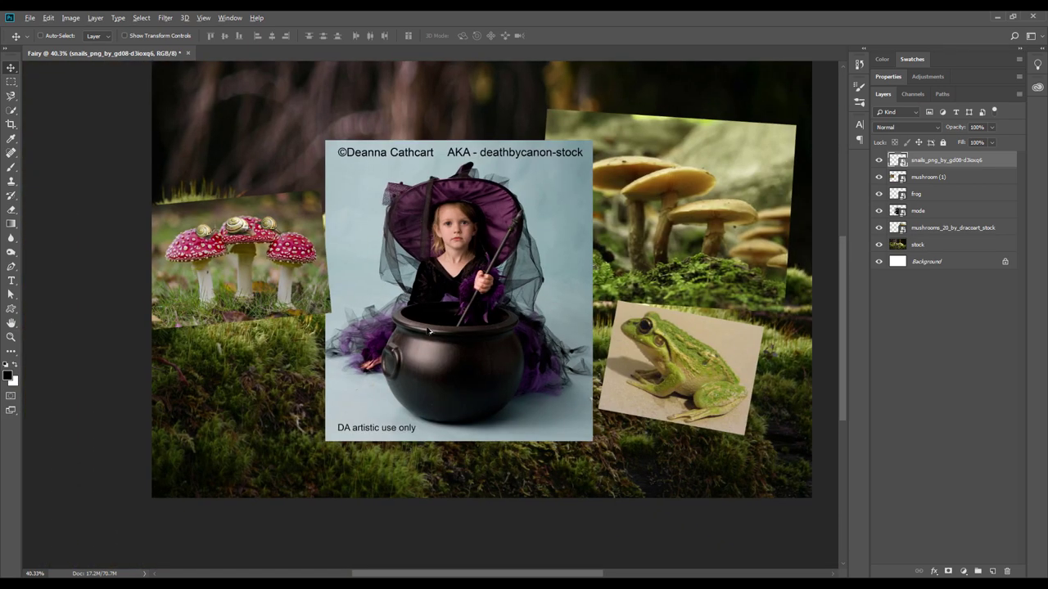
{"action": "scroll", "coordinate": [428, 330], "scroll_direction": "down", "scroll_amount": 2}
{"action": "key", "text": "alt+Tab"}
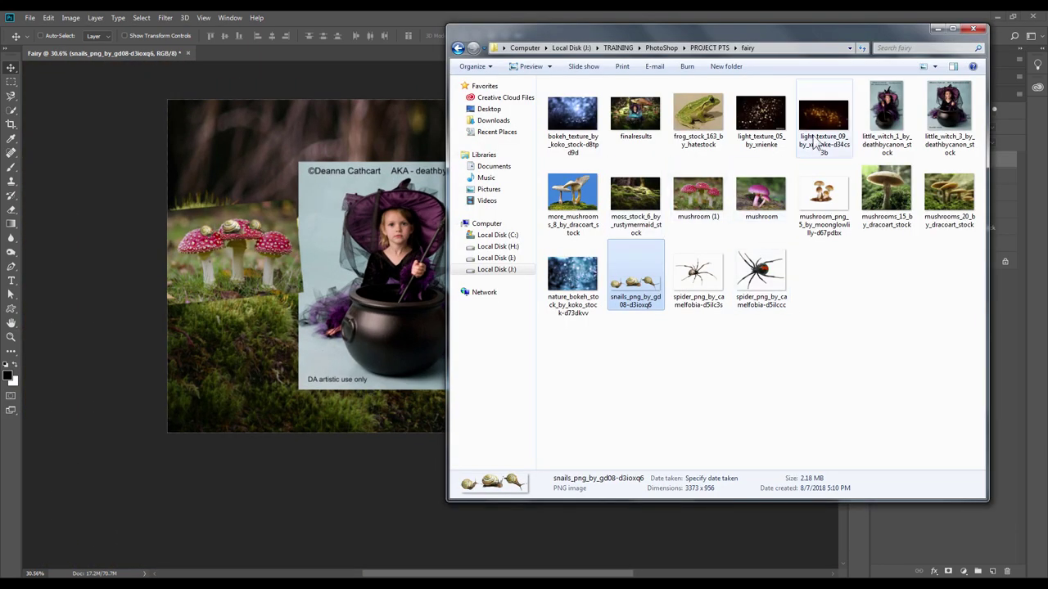
Place the tall mushrooms_15 photo, shrunk and moved upward.
{"action": "left_click", "coordinate": [565, 278]}
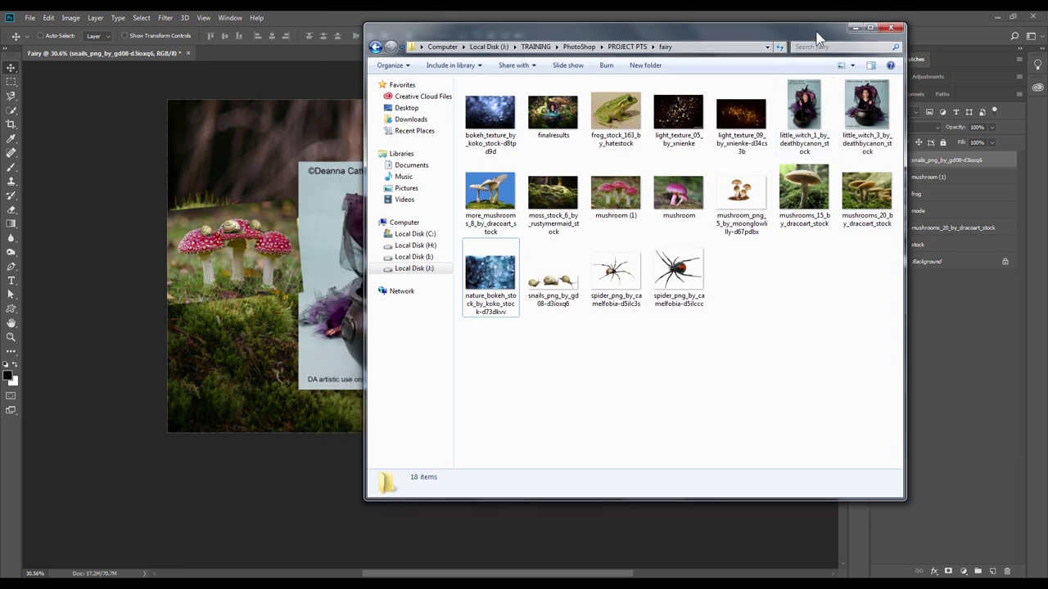
{"action": "left_click_drag", "start_coordinate": [695, 28], "coordinate": [730, 29]}
{"action": "left_click_drag", "start_coordinate": [923, 190], "coordinate": [415, 245]}
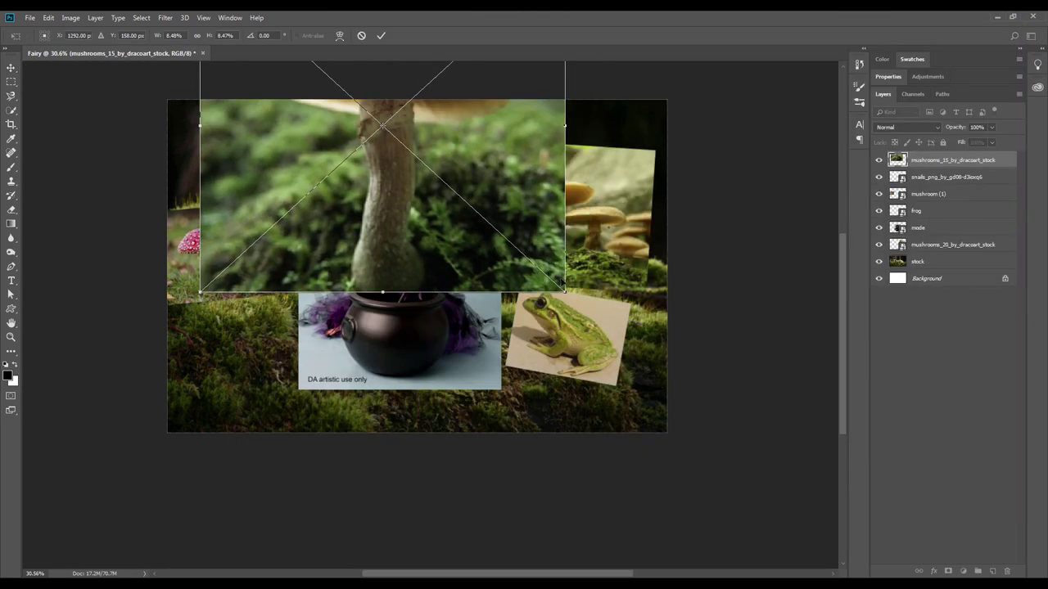
{"action": "mouse_move", "coordinate": [523, 344]}
{"action": "left_mouse_down"}
{"action": "mouse_move", "coordinate": [442, 210]}
{"action": "mouse_move", "coordinate": [382, 252]}
{"action": "left_mouse_up"}
{"action": "key", "text": "Return"}
Scale the right-hand mushrooms_20 photo smaller.
{"action": "left_click", "coordinate": [572, 237]}
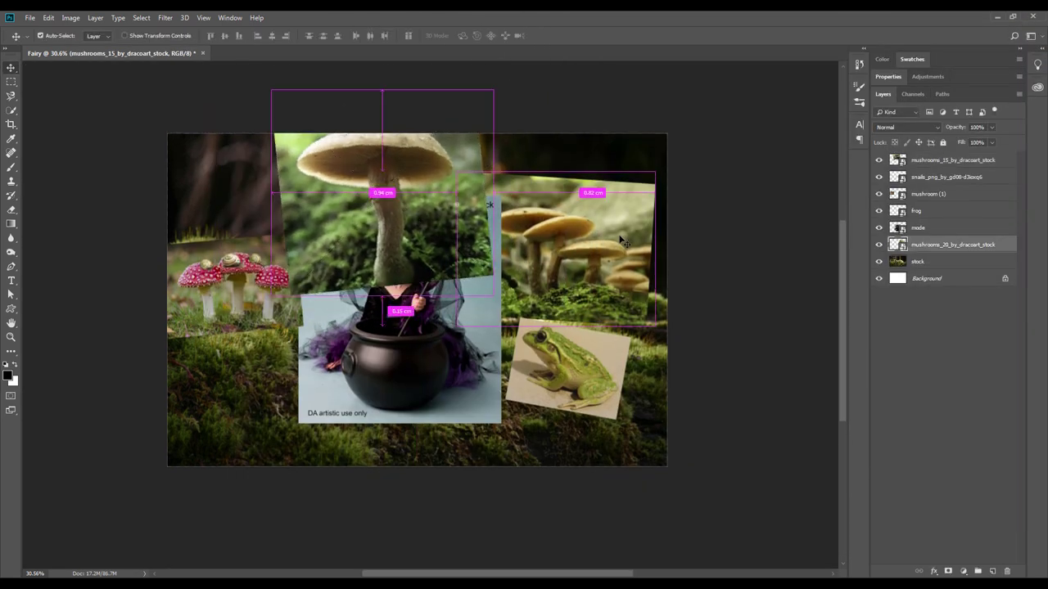
{"action": "key", "text": "ctrl+t"}
{"action": "mouse_move", "coordinate": [478, 168]}
{"action": "left_mouse_down"}
{"action": "mouse_move", "coordinate": [465, 177]}
{"action": "mouse_move", "coordinate": [509, 216]}
{"action": "left_mouse_up"}
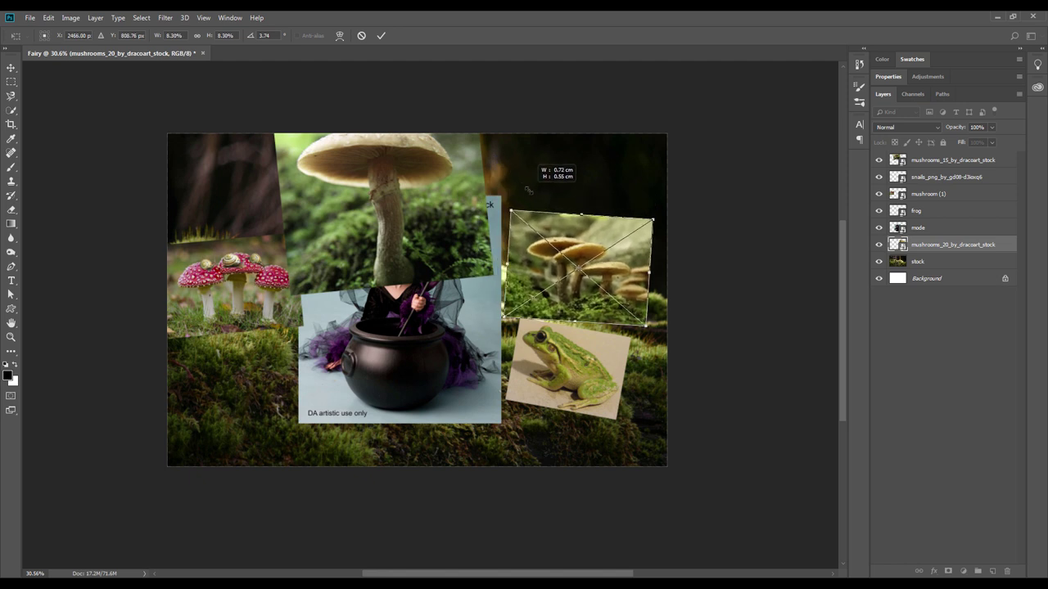
{"action": "key", "text": "Return"}
Tilt the tall mushroom 8.8° into the upper left and layer it beneath the girl.
{"action": "left_click_drag", "start_coordinate": [370, 180], "coordinate": [435, 375]}
{"action": "left_click_drag", "start_coordinate": [491, 180], "coordinate": [320, 175]}
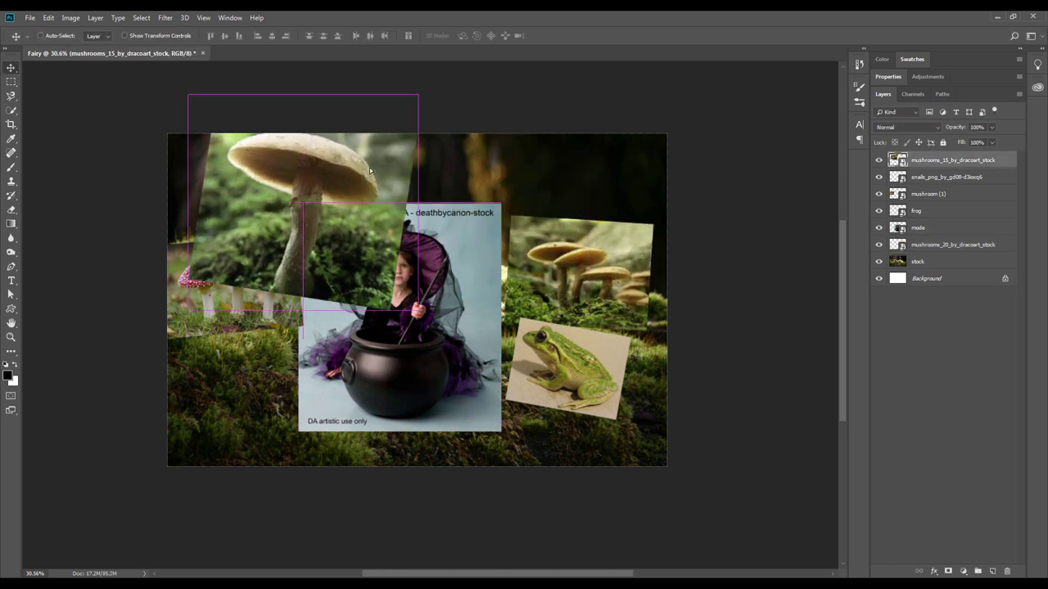
{"action": "key", "text": "ctrl+t"}
{"action": "left_click_drag", "start_coordinate": [404, 101], "coordinate": [419, 118]}
{"action": "key", "text": "Return"}
{"action": "left_click_drag", "start_coordinate": [367, 199], "coordinate": [374, 196]}
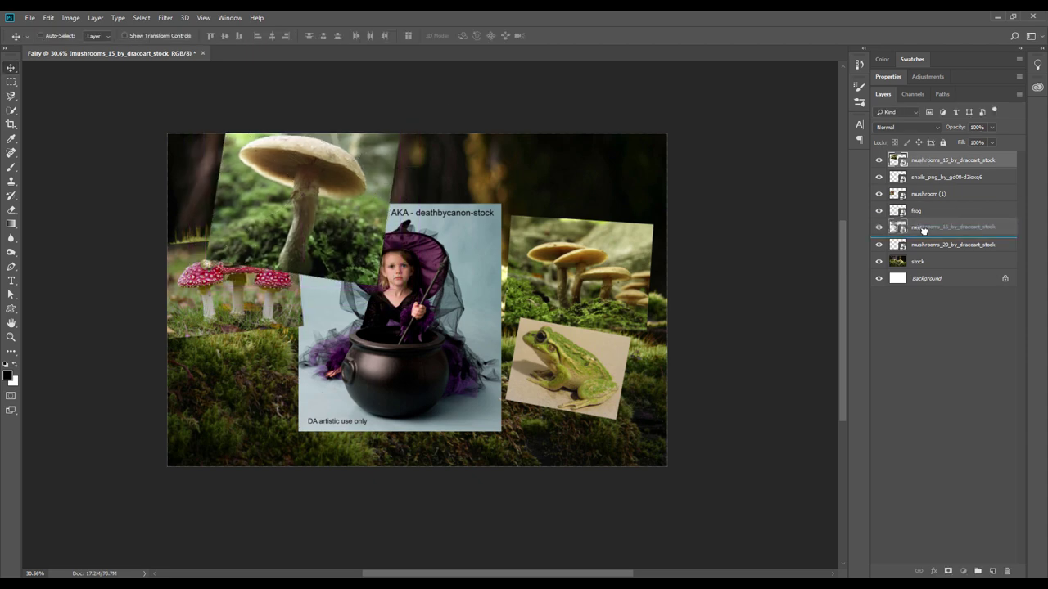
{"action": "left_click_drag", "start_coordinate": [924, 230], "coordinate": [923, 233]}
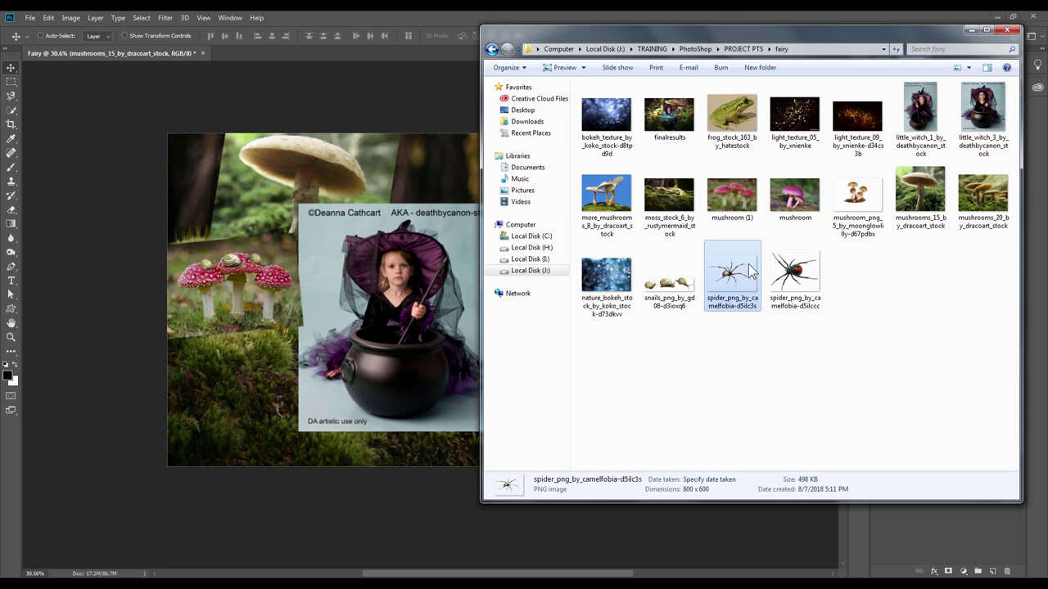
Place the spider image as the top layer and move it onto the right mushroom photo.
{"action": "left_click_drag", "start_coordinate": [733, 270], "coordinate": [385, 344]}
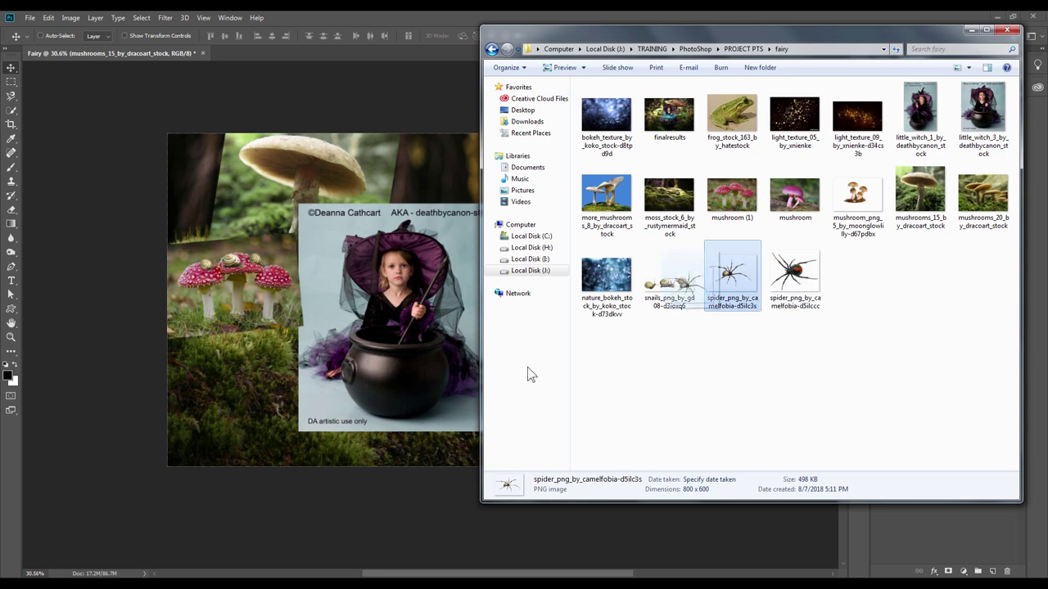
{"action": "key", "text": "Return"}
{"action": "left_click_drag", "start_coordinate": [938, 227], "coordinate": [939, 159]}
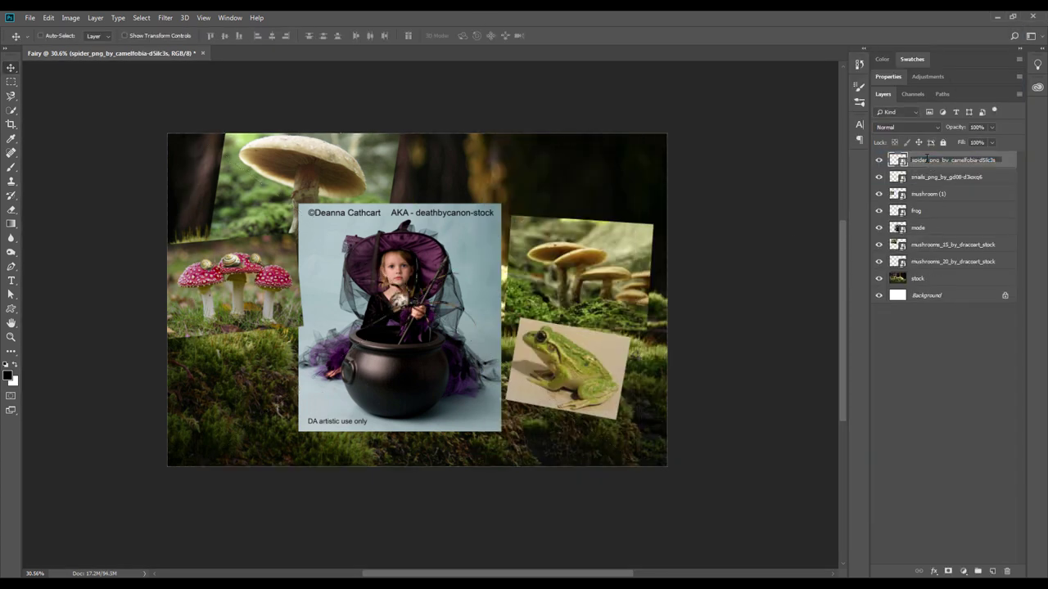
{"action": "mouse_move", "coordinate": [243, 391]}
{"action": "left_mouse_down"}
{"action": "mouse_move", "coordinate": [581, 265]}
{"action": "mouse_move", "coordinate": [573, 196]}
{"action": "left_mouse_up"}
{"action": "scroll", "coordinate": [583, 263], "scroll_direction": "up", "scroll_amount": 3}
Scale the spider up with Free Transform and nudge it onto the tan mushroom cap.
{"action": "key", "text": "ctrl+t"}
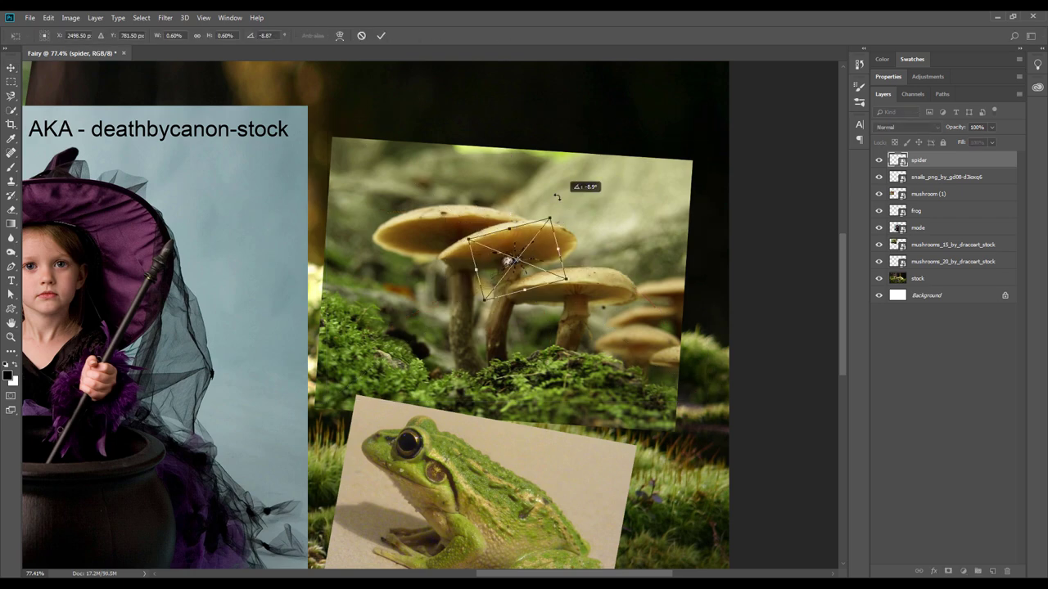
{"action": "key", "text": "Return"}
{"action": "scroll", "coordinate": [525, 279], "scroll_direction": "up", "scroll_amount": 2}
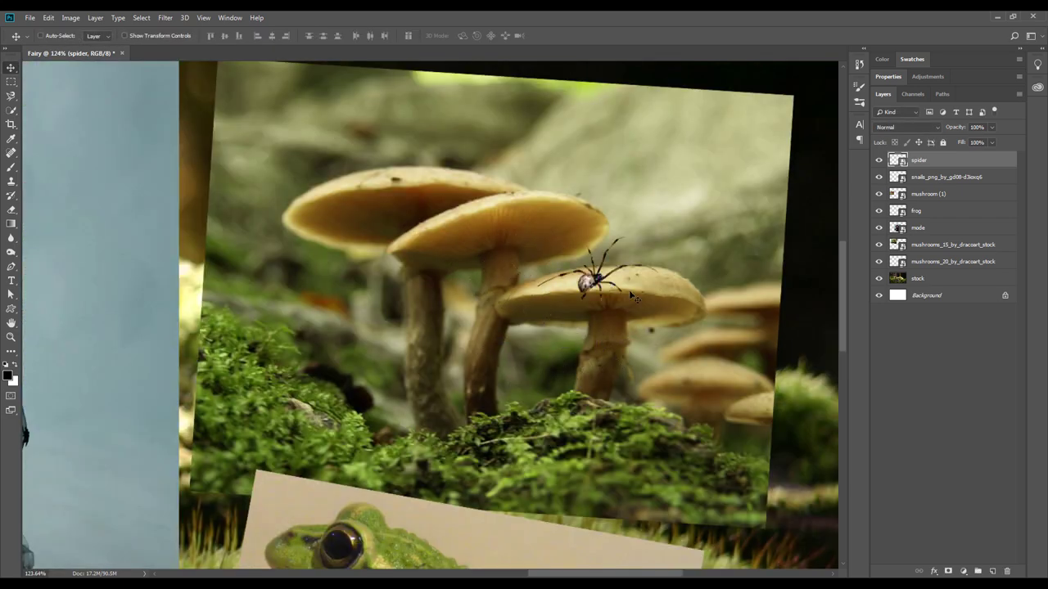
{"action": "key", "text": "ctrl+t"}
{"action": "key", "text": "Return"}
{"action": "scroll", "coordinate": [756, 242], "scroll_direction": "down", "scroll_amount": 4}
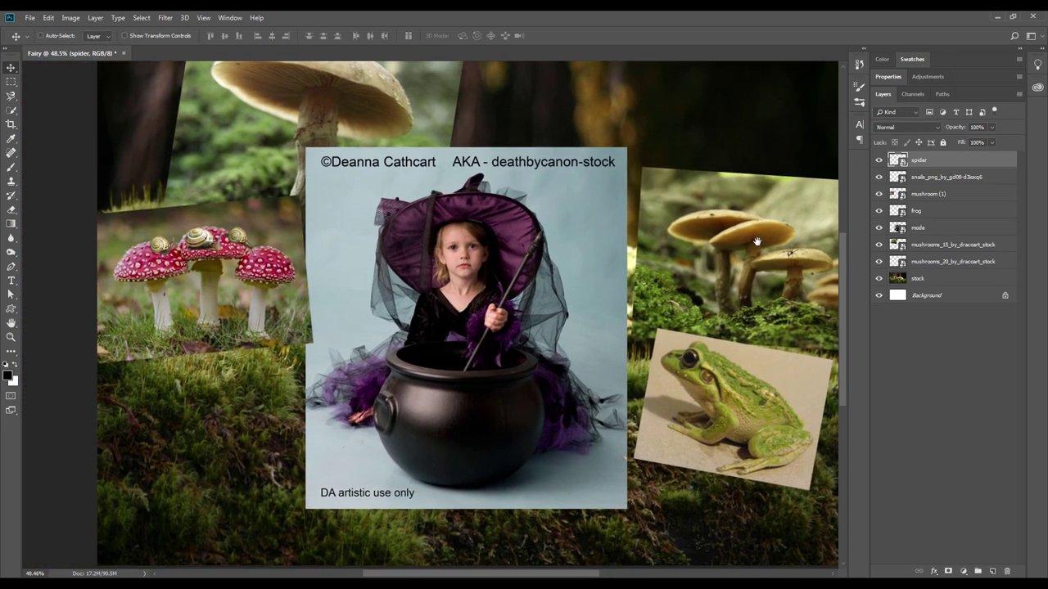
{"action": "mouse_move", "coordinate": [756, 242]}
{"action": "left_mouse_down"}
{"action": "mouse_move", "coordinate": [784, 259]}
{"action": "mouse_move", "coordinate": [712, 275]}
{"action": "left_mouse_up"}
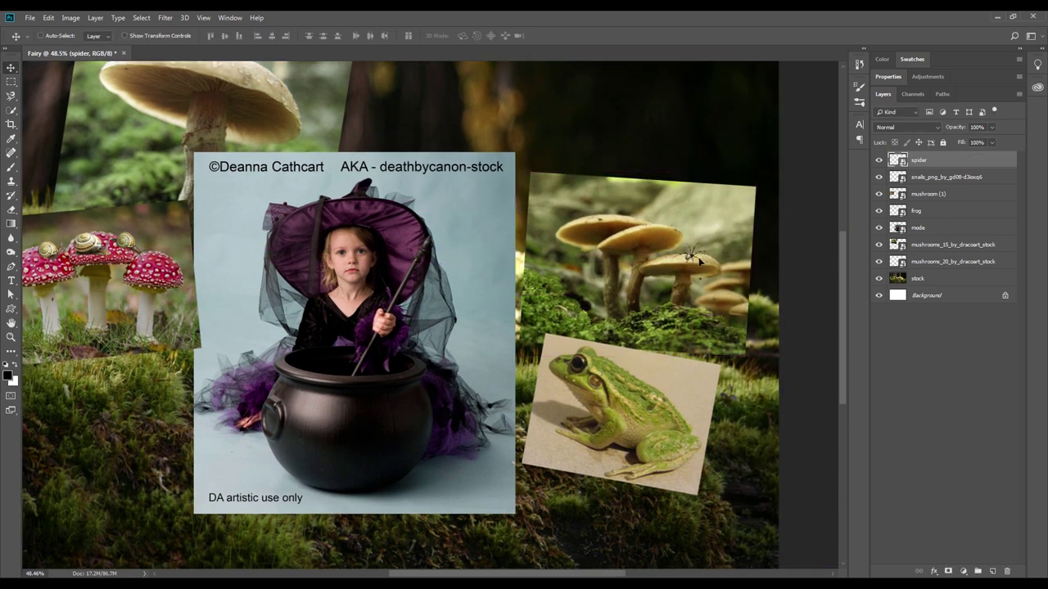
{"action": "scroll", "coordinate": [565, 336], "scroll_direction": "down", "scroll_amount": 1}
Add a new line numbered '4' to the tutorial notes.
{"action": "key", "text": "alt+Tab"}
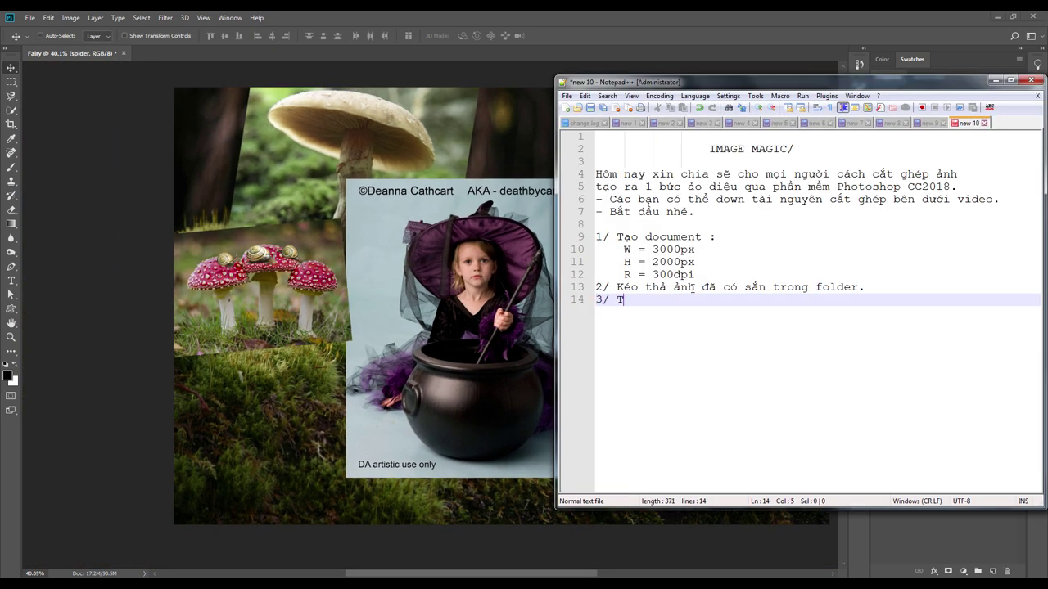
{"action": "type", "text": "iến hành cắt ghép"}
{"action": "key", "text": "Return"}
{"action": "type", "text": "4/"}
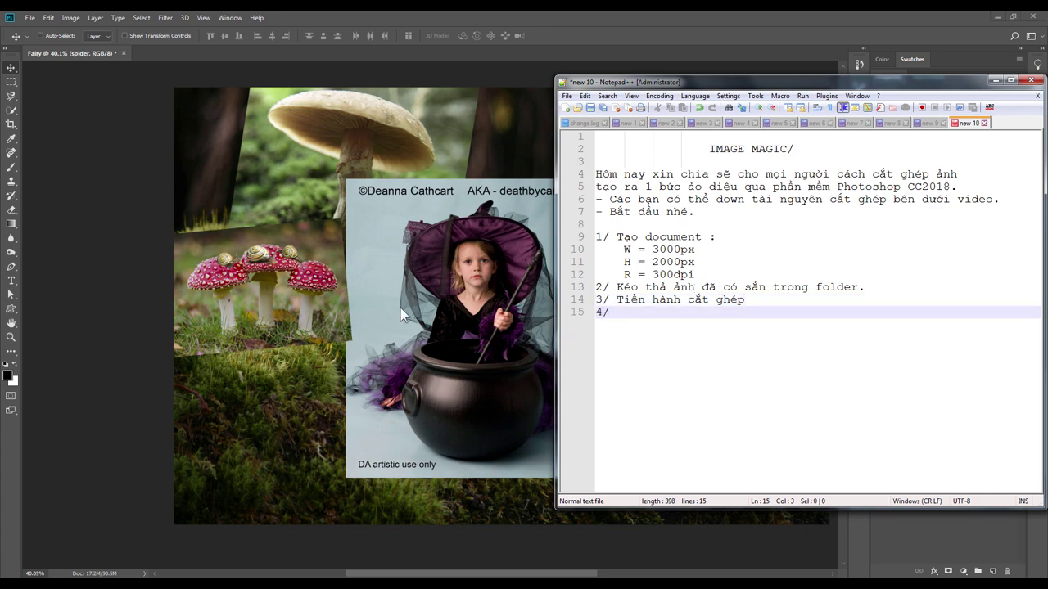
{"action": "key", "text": "alt+Tab"}
{"action": "scroll", "coordinate": [561, 241], "scroll_direction": "up", "scroll_amount": 1}
On the mode layer, start a Quick Selection around the girl and cauldron.
{"action": "left_click", "coordinate": [519, 170], "text": "ctrl"}
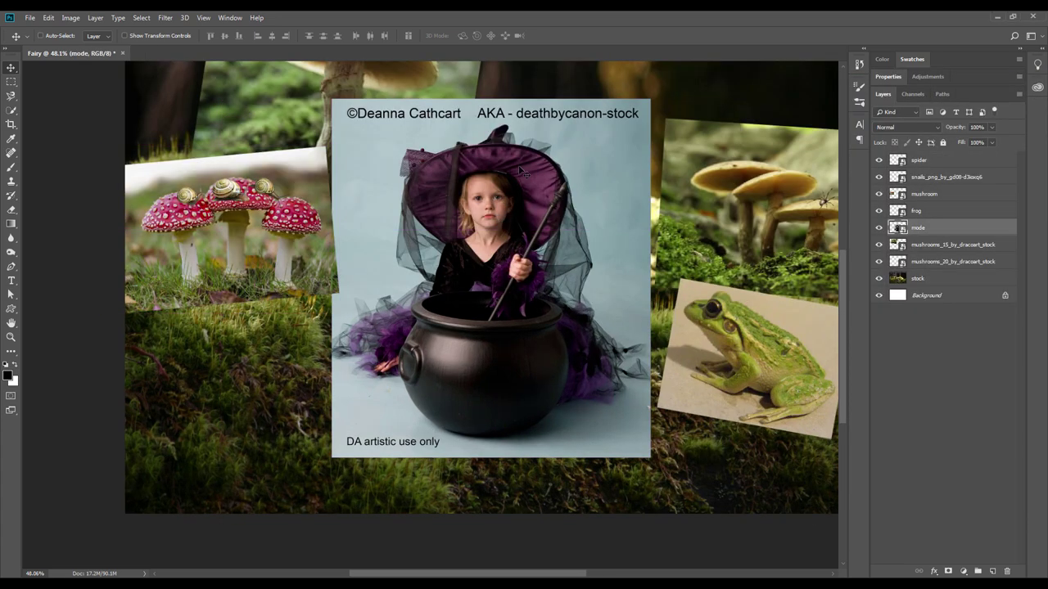
{"action": "scroll", "coordinate": [475, 270], "scroll_direction": "up", "scroll_amount": 2}
{"action": "key", "text": "w"}
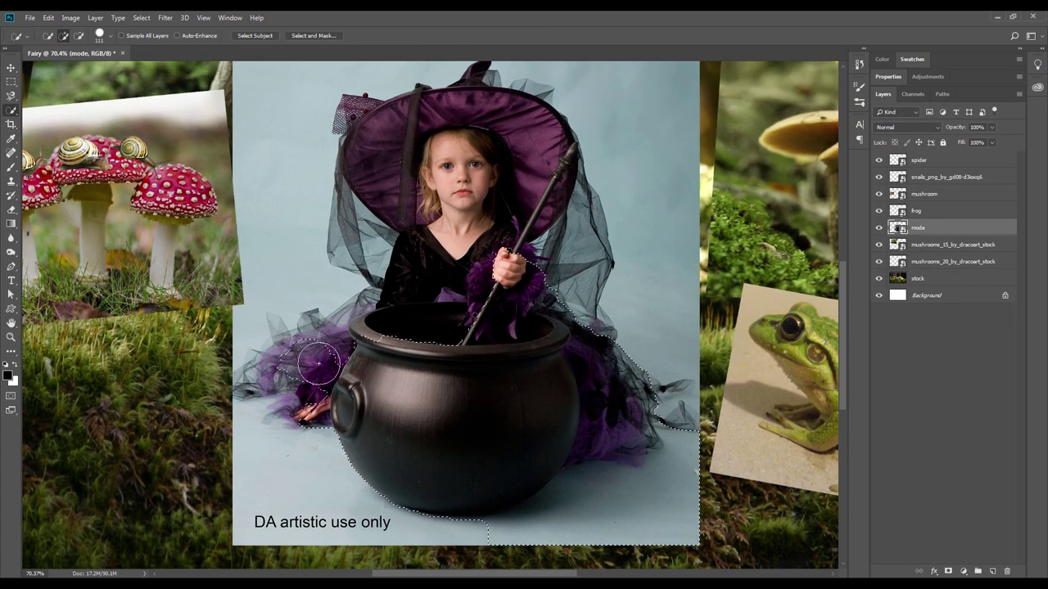
{"action": "left_click_drag", "start_coordinate": [395, 323], "coordinate": [370, 372]}
{"action": "scroll", "coordinate": [370, 373], "scroll_direction": "down", "scroll_amount": 1}
{"action": "scroll", "coordinate": [370, 373], "scroll_direction": "up", "scroll_amount": 2}
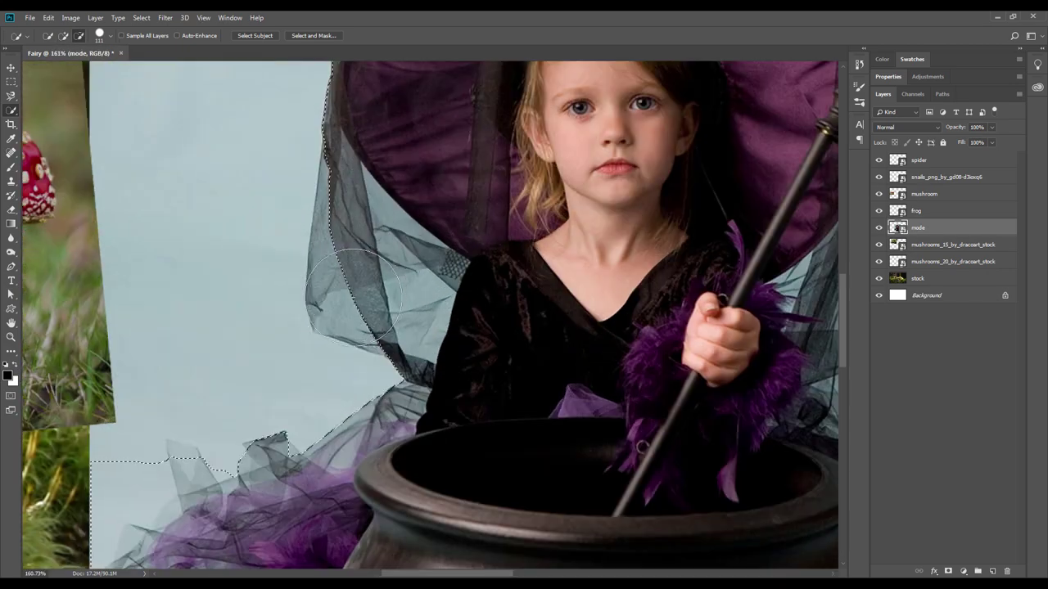
{"action": "scroll", "coordinate": [498, 219], "scroll_direction": "up", "scroll_amount": 1}
Extend the selection along the left tulle and the cauldron's right side.
{"action": "left_click_drag", "start_coordinate": [498, 219], "coordinate": [334, 286]}
{"action": "scroll", "coordinate": [217, 338], "scroll_direction": "down", "scroll_amount": 2}
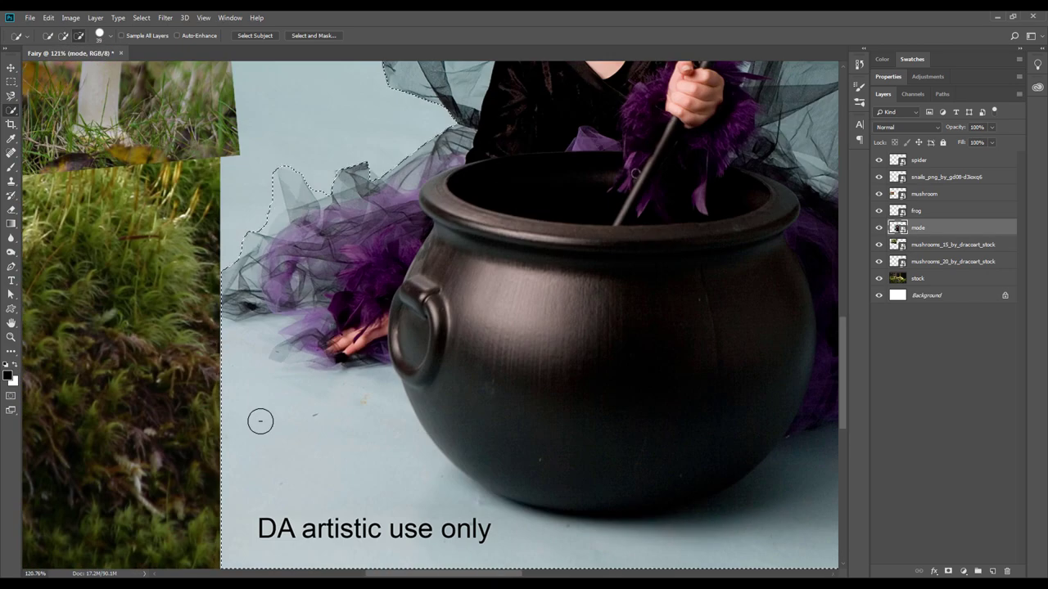
{"action": "scroll", "coordinate": [257, 420], "scroll_direction": "down", "scroll_amount": 3}
{"action": "left_click_drag", "start_coordinate": [564, 447], "coordinate": [615, 251]}
{"action": "scroll", "coordinate": [615, 251], "scroll_direction": "up", "scroll_amount": 3}
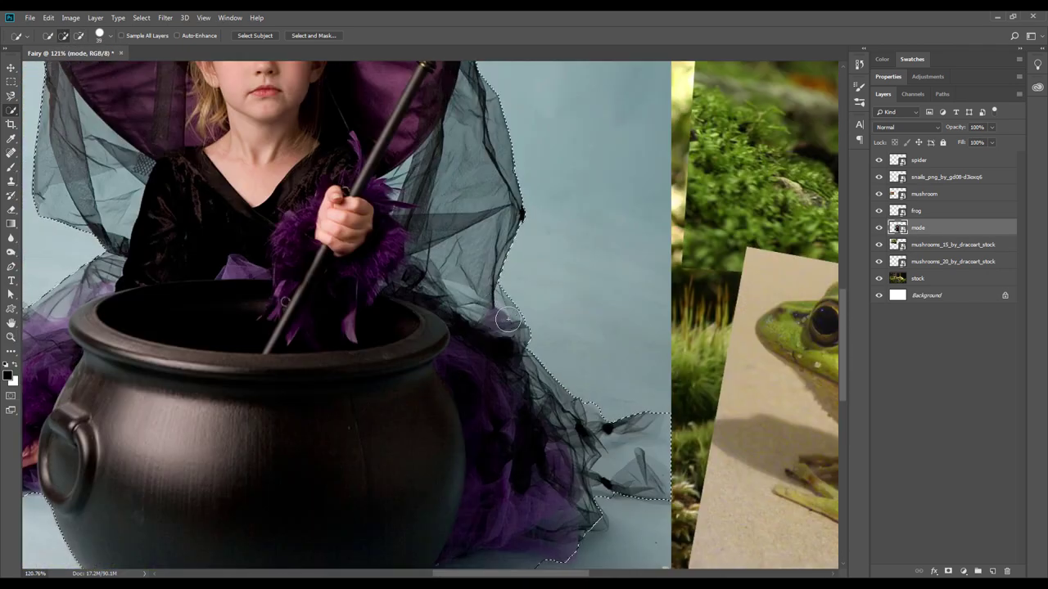
{"action": "scroll", "coordinate": [614, 251], "scroll_direction": "up", "scroll_amount": 3}
{"action": "scroll", "coordinate": [407, 127], "scroll_direction": "down", "scroll_amount": 3}
{"action": "scroll", "coordinate": [408, 127], "scroll_direction": "up", "scroll_amount": 2}
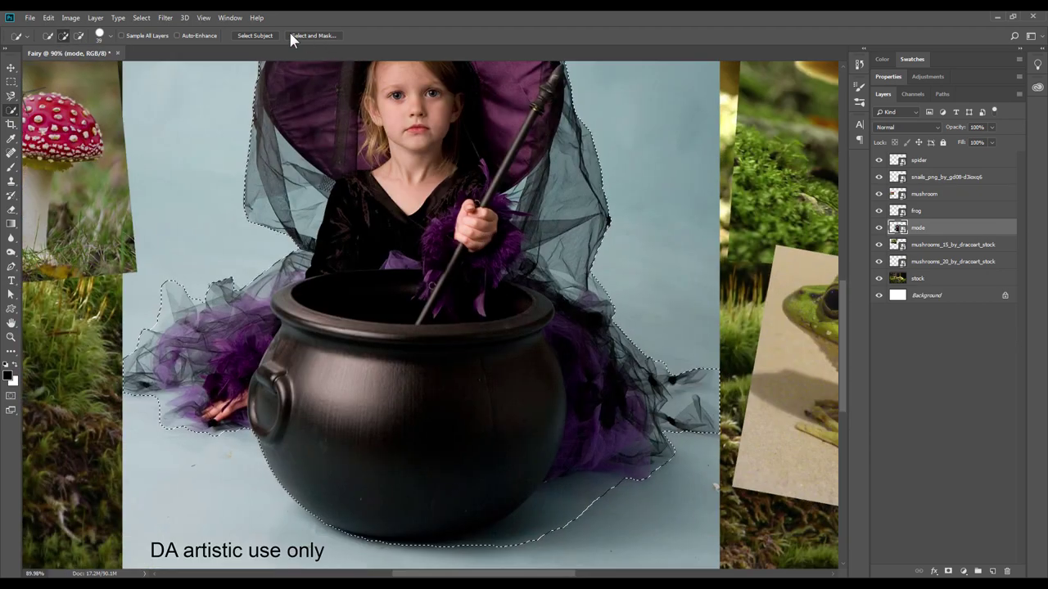
In Select and Mask, refine the right and left tulle edges into sheer strands.
{"action": "left_click", "coordinate": [312, 35]}
{"action": "scroll", "coordinate": [515, 266], "scroll_direction": "up", "scroll_amount": 2}
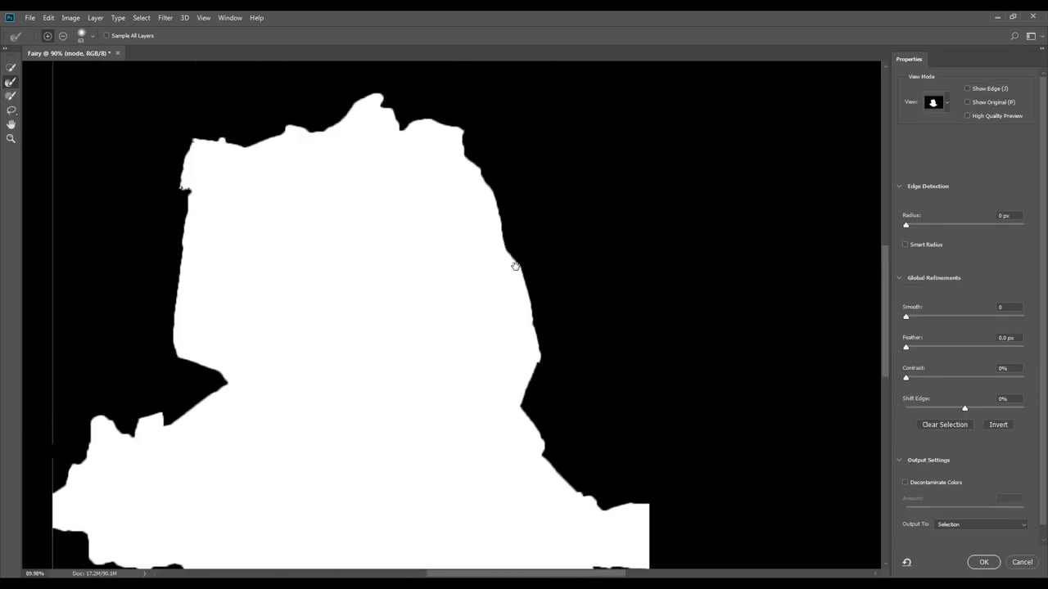
{"action": "mouse_move", "coordinate": [471, 154]}
{"action": "left_mouse_down"}
{"action": "mouse_move", "coordinate": [519, 275]}
{"action": "mouse_move", "coordinate": [584, 362]}
{"action": "mouse_move", "coordinate": [613, 428]}
{"action": "left_mouse_up"}
{"action": "scroll", "coordinate": [519, 276], "scroll_direction": "down", "scroll_amount": 2}
{"action": "scroll", "coordinate": [524, 304], "scroll_direction": "down", "scroll_amount": 2}
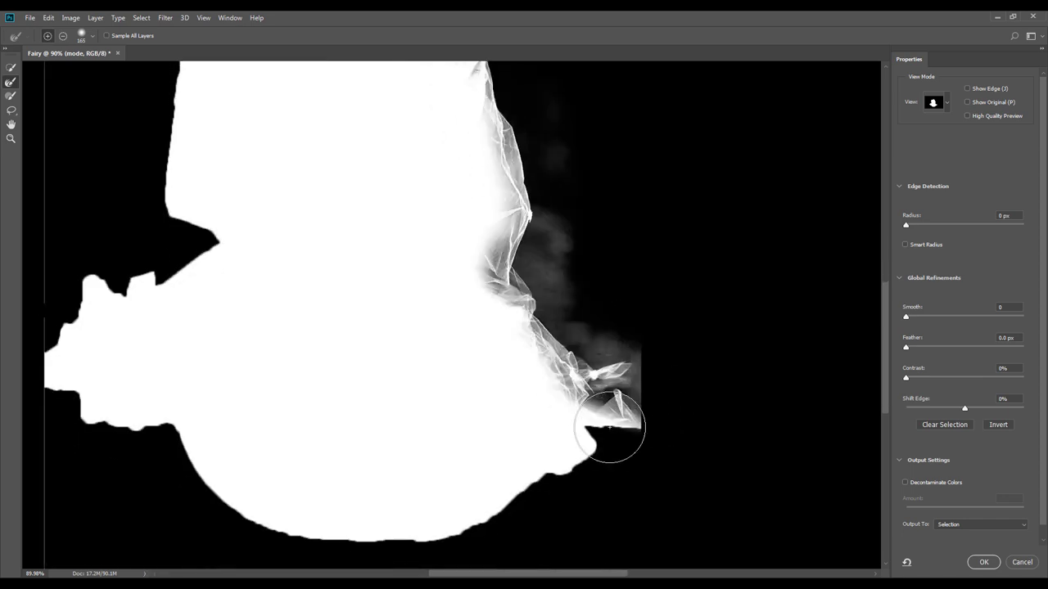
{"action": "scroll", "coordinate": [449, 178], "scroll_direction": "down", "scroll_amount": 1}
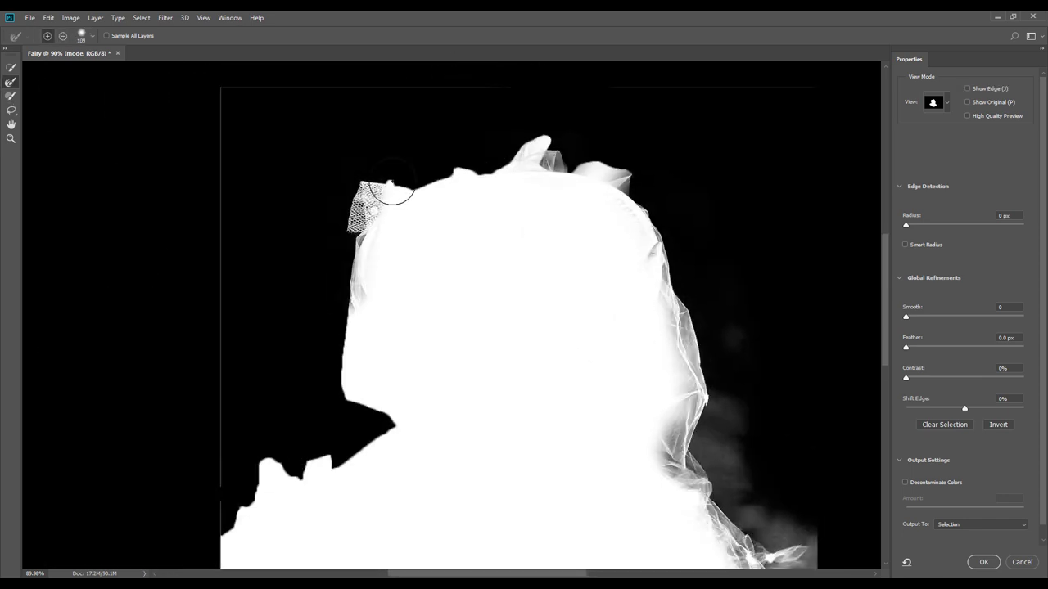
{"action": "key", "text": "r"}
{"action": "scroll", "coordinate": [514, 164], "scroll_direction": "down", "scroll_amount": 2}
{"action": "scroll", "coordinate": [415, 307], "scroll_direction": "down", "scroll_amount": 1}
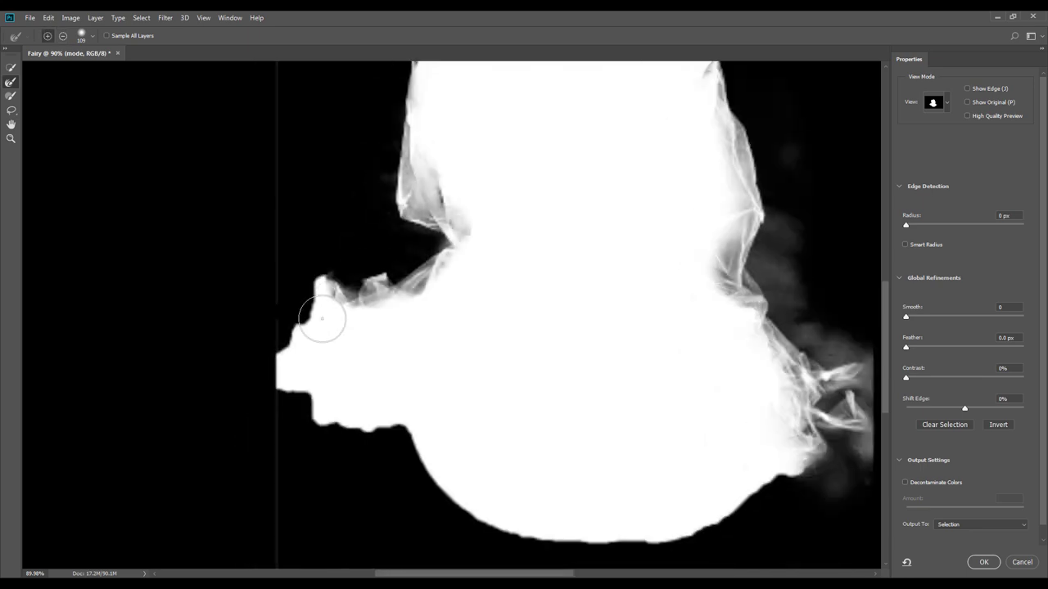
{"action": "left_click_drag", "start_coordinate": [320, 316], "coordinate": [299, 327]}
Pan around the cutout while toggling between the Brush and Refine Edge Brush.
{"action": "scroll", "coordinate": [299, 328], "scroll_direction": "right", "scroll_amount": 1}
{"action": "scroll", "coordinate": [508, 327], "scroll_direction": "down", "scroll_amount": 2}
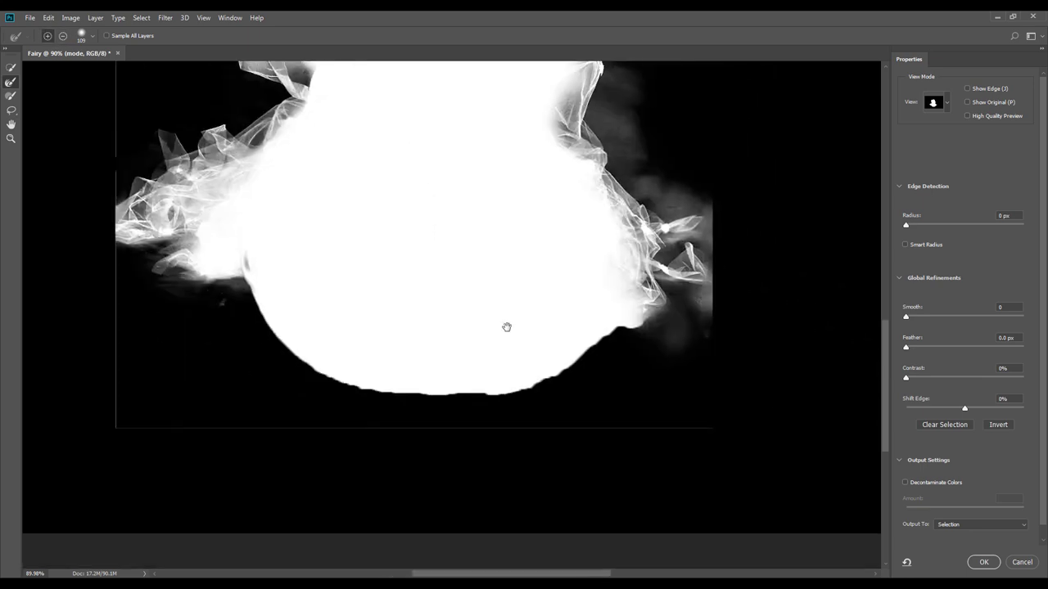
{"action": "scroll", "coordinate": [561, 245], "scroll_direction": "up", "scroll_amount": 2}
{"action": "scroll", "coordinate": [542, 381], "scroll_direction": "up", "scroll_amount": 3}
{"action": "scroll", "coordinate": [544, 259], "scroll_direction": "up", "scroll_amount": 1}
{"action": "scroll", "coordinate": [545, 259], "scroll_direction": "up", "scroll_amount": 2}
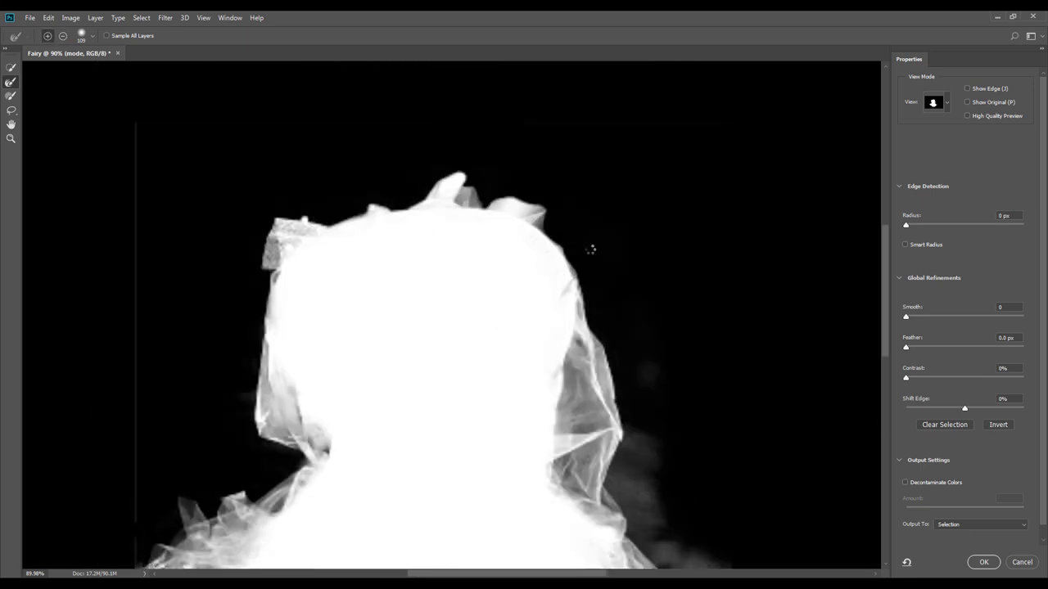
{"action": "scroll", "coordinate": [589, 246], "scroll_direction": "up", "scroll_amount": 1}
{"action": "scroll", "coordinate": [619, 468], "scroll_direction": "down", "scroll_amount": 4}
{"action": "scroll", "coordinate": [402, 356], "scroll_direction": "left", "scroll_amount": 3}
{"action": "scroll", "coordinate": [402, 356], "scroll_direction": "right", "scroll_amount": 2}
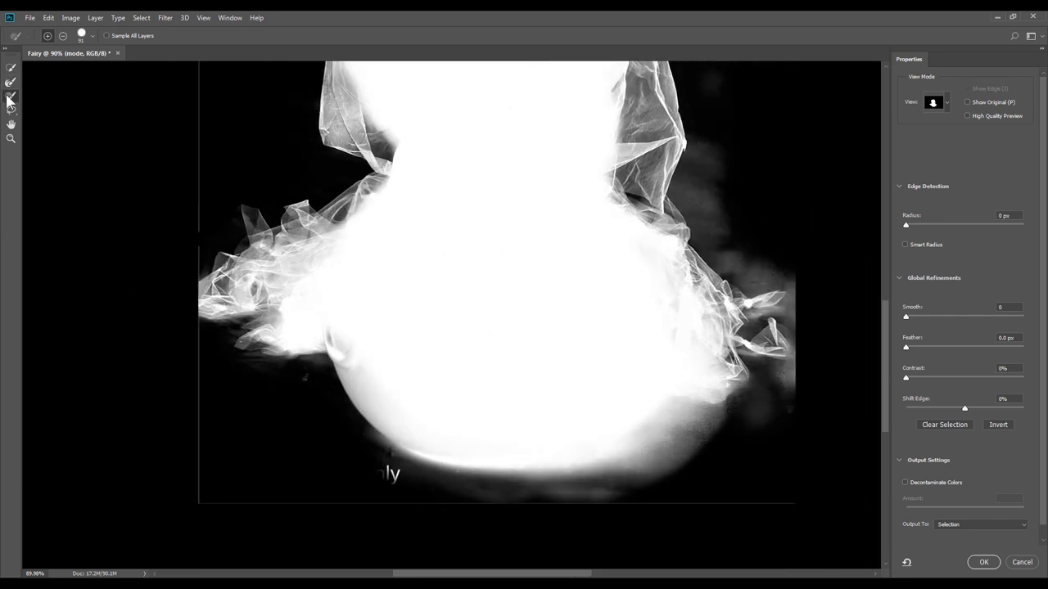
{"action": "key", "text": "b"}
{"action": "scroll", "coordinate": [622, 486], "scroll_direction": "right", "scroll_amount": 3}
{"action": "scroll", "coordinate": [622, 486], "scroll_direction": "up", "scroll_amount": 2}
{"action": "scroll", "coordinate": [369, 106], "scroll_direction": "up", "scroll_amount": 2}
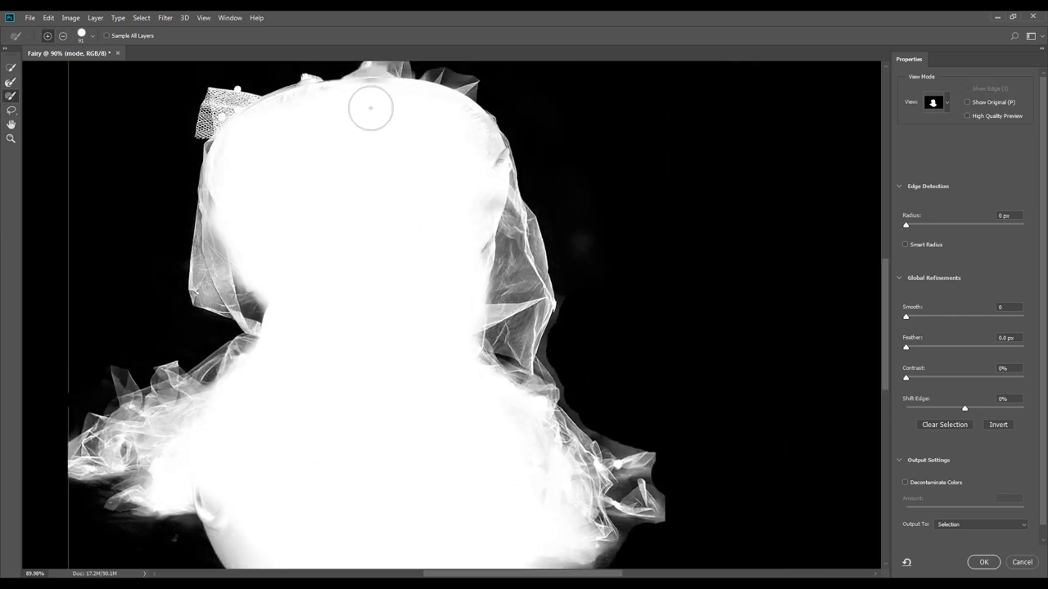
{"action": "scroll", "coordinate": [243, 236], "scroll_direction": "down", "scroll_amount": 8}
{"action": "scroll", "coordinate": [245, 398], "scroll_direction": "right", "scroll_amount": 2}
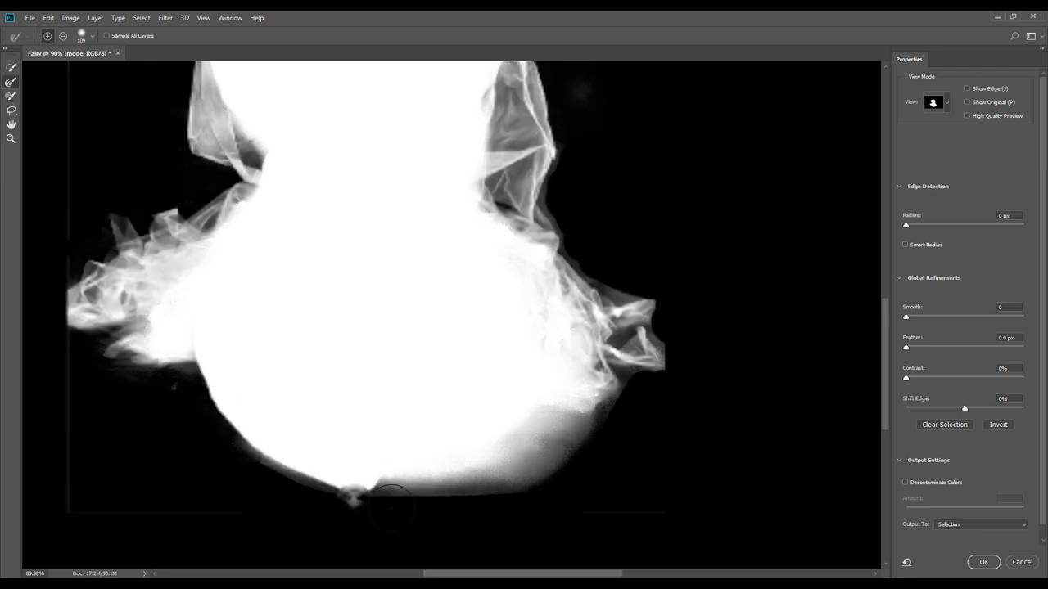
{"action": "key", "text": "r"}
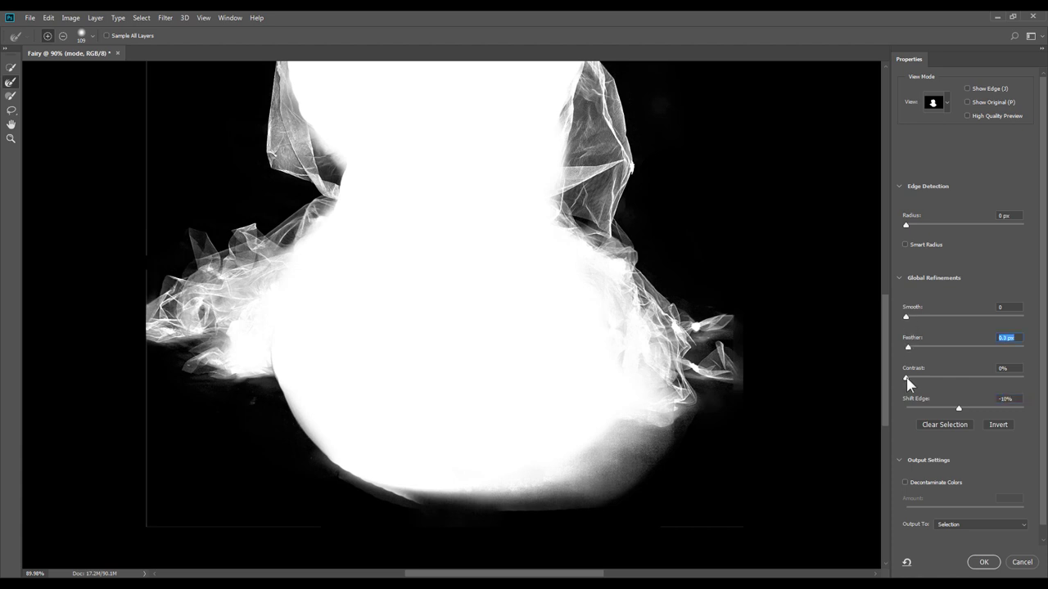
Set output to Layer Mask, touch up the left shoulder, and apply the mask.
{"action": "left_click", "coordinate": [980, 524]}
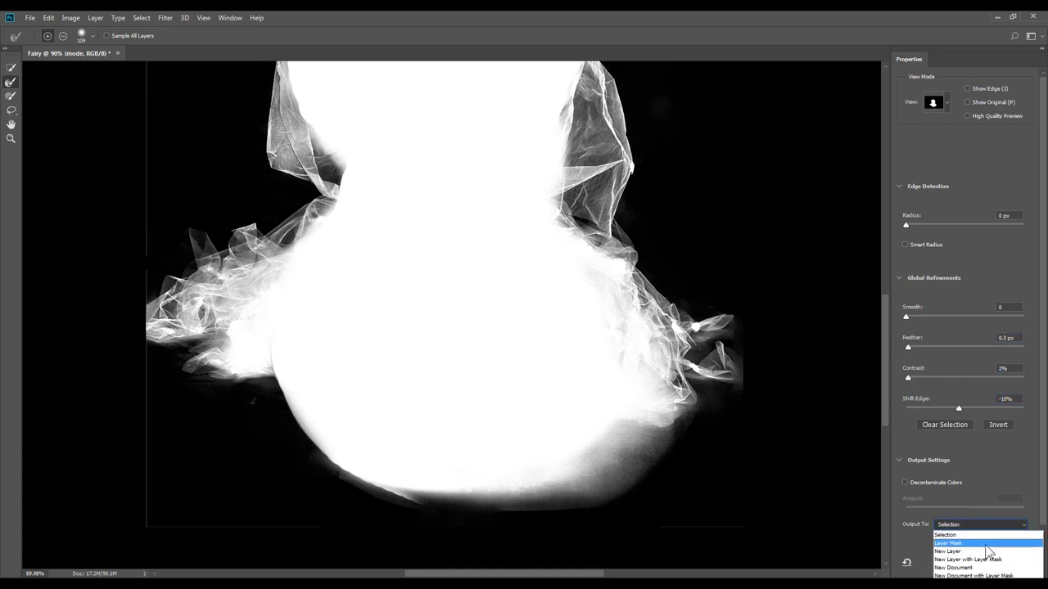
{"action": "left_click", "coordinate": [953, 541]}
{"action": "left_click_drag", "start_coordinate": [350, 281], "coordinate": [340, 266]}
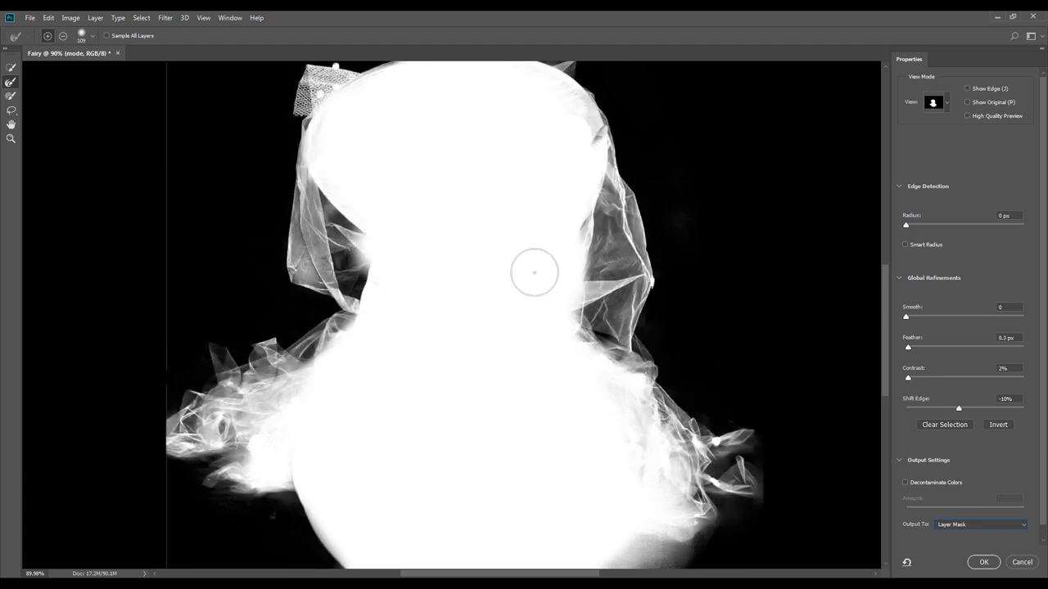
{"action": "left_click", "coordinate": [983, 562]}
Hide the snail, frog and mushroom layers and view the girl's layer mask.
{"action": "scroll", "coordinate": [608, 374], "scroll_direction": "down", "scroll_amount": 2}
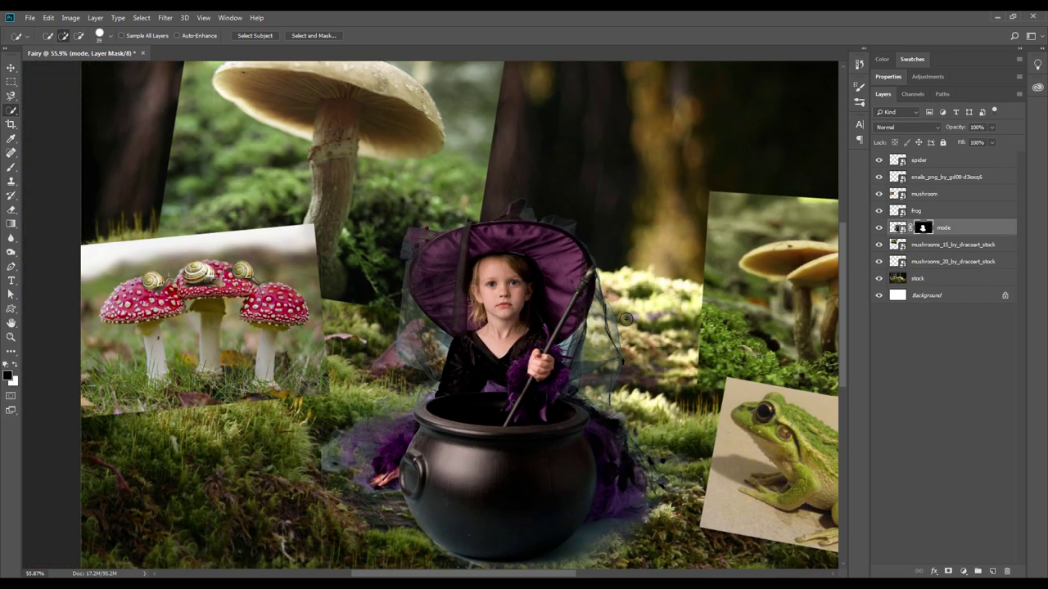
{"action": "scroll", "coordinate": [608, 375], "scroll_direction": "down", "scroll_amount": 2}
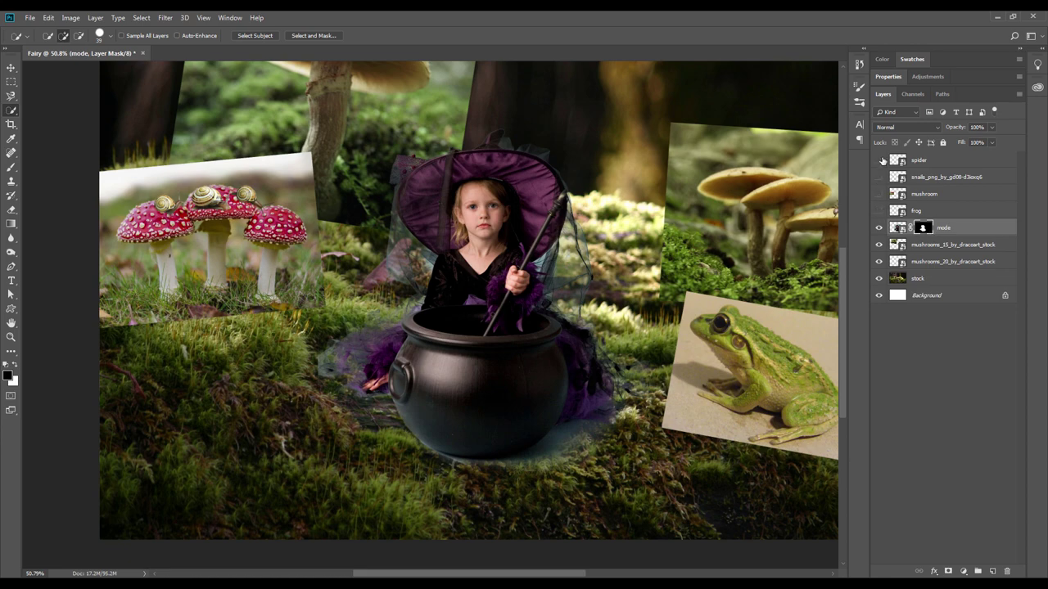
{"action": "left_click_drag", "start_coordinate": [878, 160], "coordinate": [878, 261]}
{"action": "scroll", "coordinate": [678, 336], "scroll_direction": "up", "scroll_amount": 2}
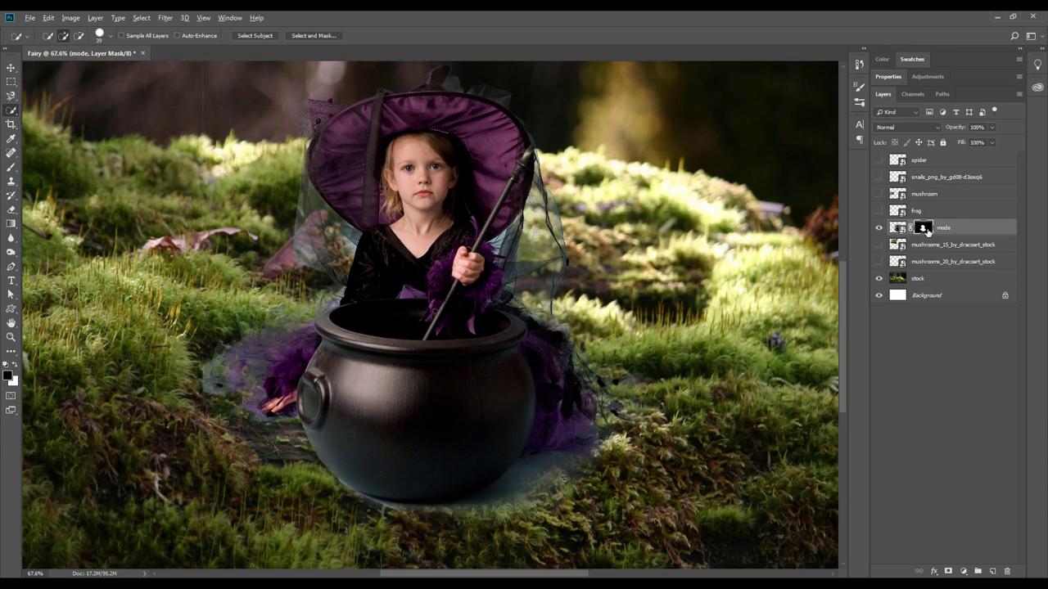
{"action": "left_click", "coordinate": [923, 228], "text": "alt"}
{"action": "key", "text": "b"}
Type 'yer roài' in the notes and return to the composite.
{"action": "scroll", "coordinate": [334, 234], "scroll_direction": "up", "scroll_amount": 1}
{"action": "scroll", "coordinate": [304, 214], "scroll_direction": "up", "scroll_amount": 1}
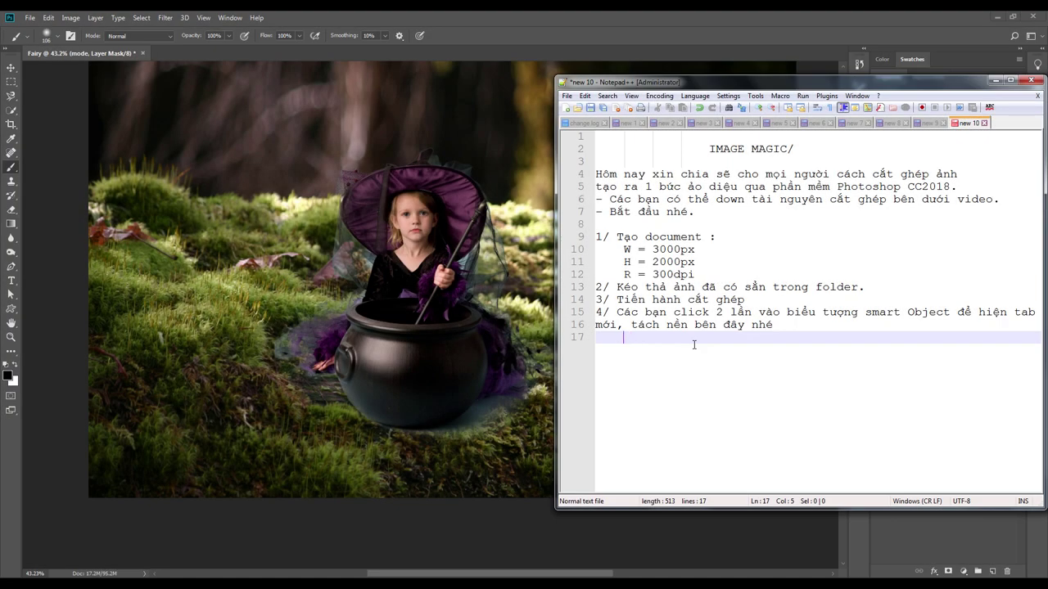
{"action": "type", "text": "Tách xong 1 layer roài. keke"}
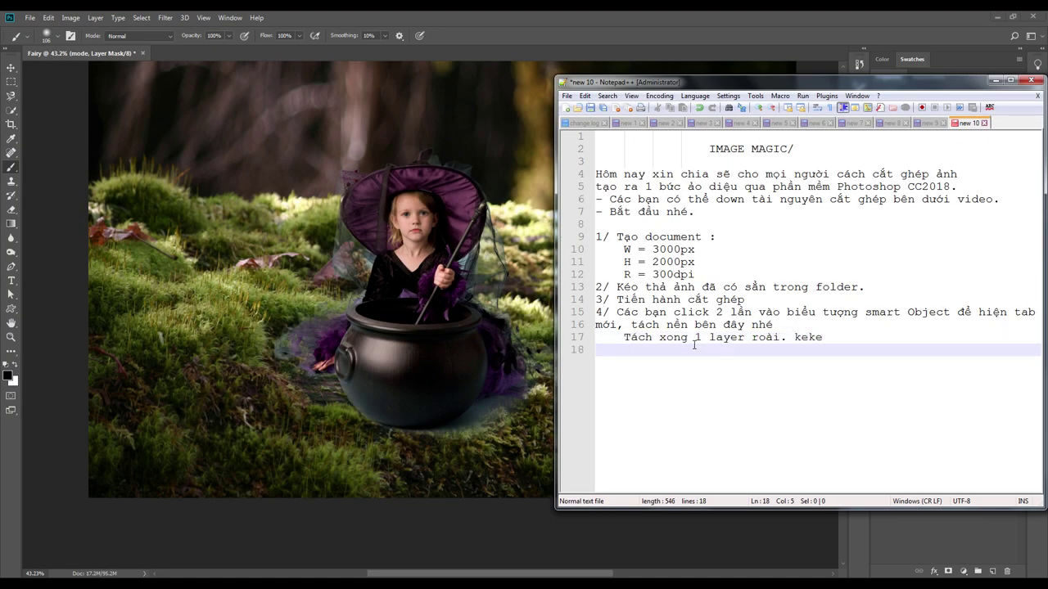
{"action": "left_click", "coordinate": [996, 80]}
Show the frog layer again, make it active, and pick the Quick Selection tool.
{"action": "left_click", "coordinate": [878, 210]}
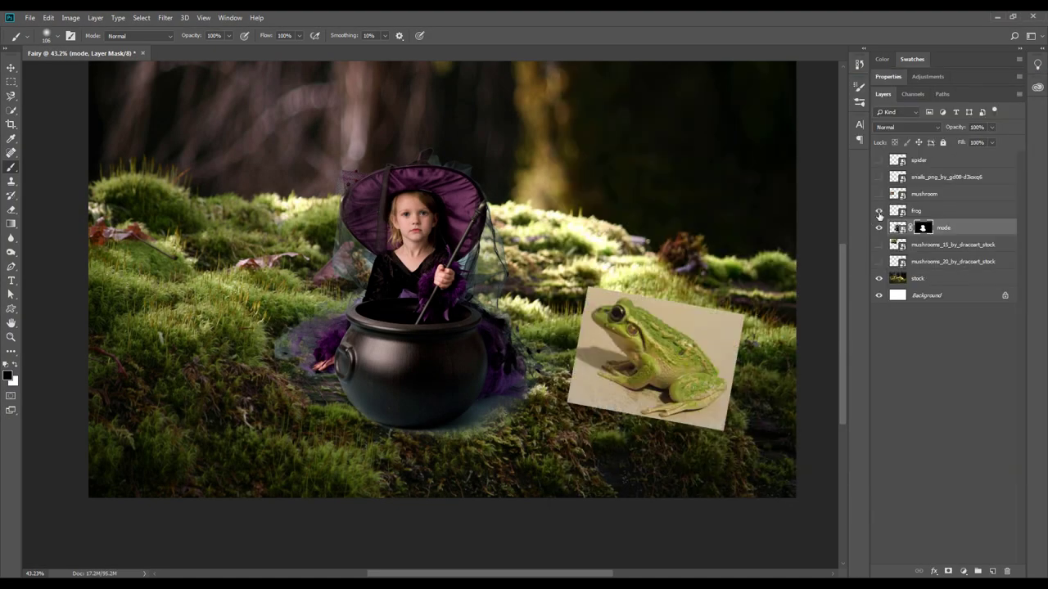
{"action": "scroll", "coordinate": [573, 330], "scroll_direction": "up", "scroll_amount": 2}
{"action": "scroll", "coordinate": [573, 329], "scroll_direction": "up", "scroll_amount": 2}
{"action": "key", "text": "alt+bracketright"}
{"action": "scroll", "coordinate": [573, 329], "scroll_direction": "up", "scroll_amount": 1}
{"action": "scroll", "coordinate": [565, 336], "scroll_direction": "up", "scroll_amount": 1}
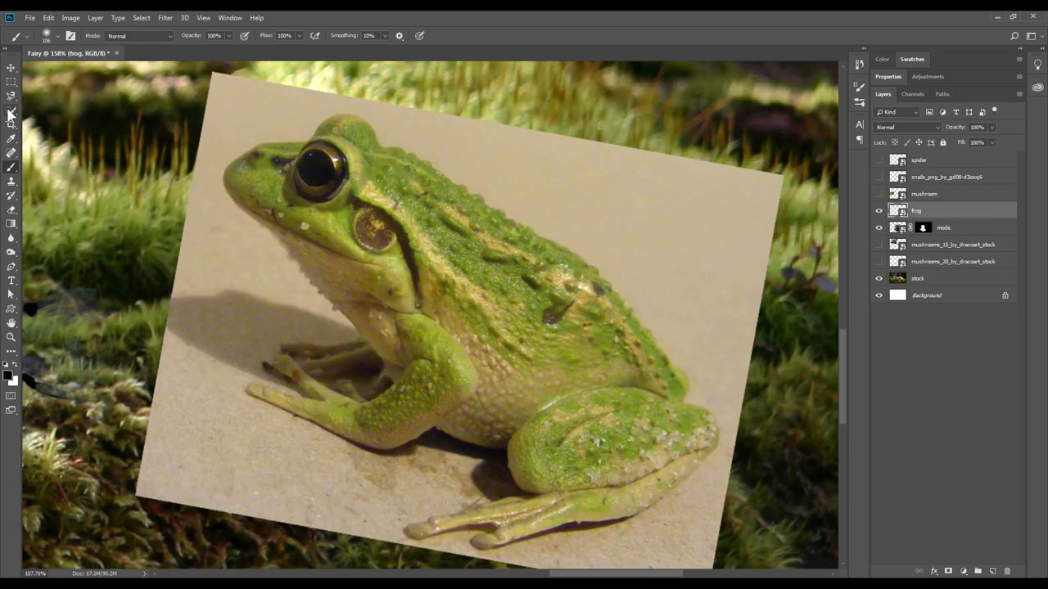
{"action": "key", "text": "w"}
{"action": "scroll", "coordinate": [550, 346], "scroll_direction": "down", "scroll_amount": 2}
Open Color Range with Grayscale preview and raise Fuzziness to 40.
{"action": "left_click", "coordinate": [142, 17]}
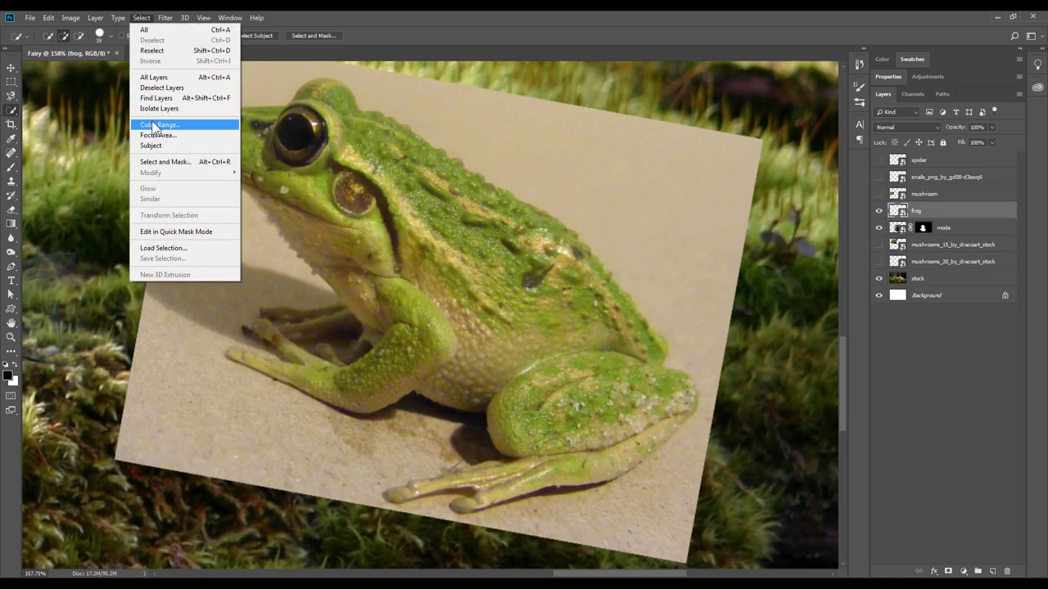
{"action": "left_click", "coordinate": [151, 123]}
{"action": "left_click", "coordinate": [555, 329]}
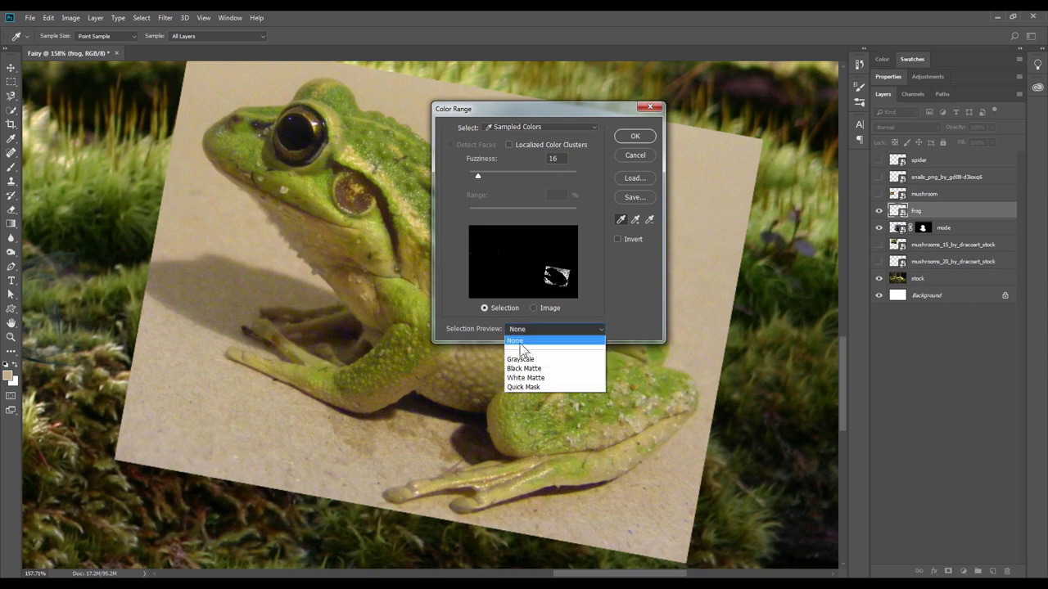
{"action": "left_click", "coordinate": [532, 355]}
{"action": "left_click_drag", "start_coordinate": [533, 108], "coordinate": [631, 105]}
{"action": "left_click_drag", "start_coordinate": [577, 178], "coordinate": [587, 175]}
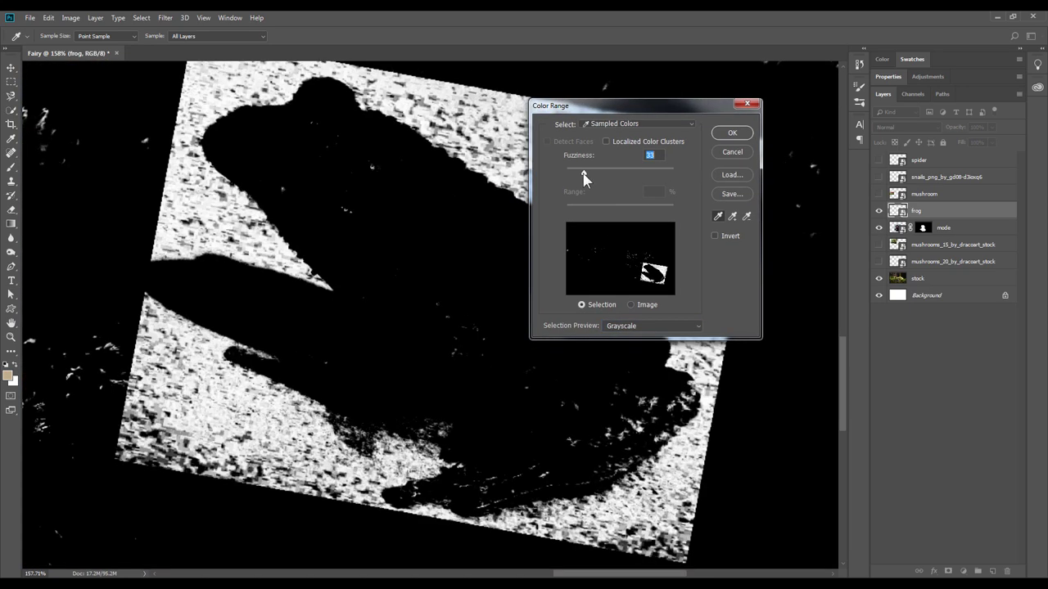
{"action": "left_click_drag", "start_coordinate": [421, 174], "coordinate": [315, 174]}
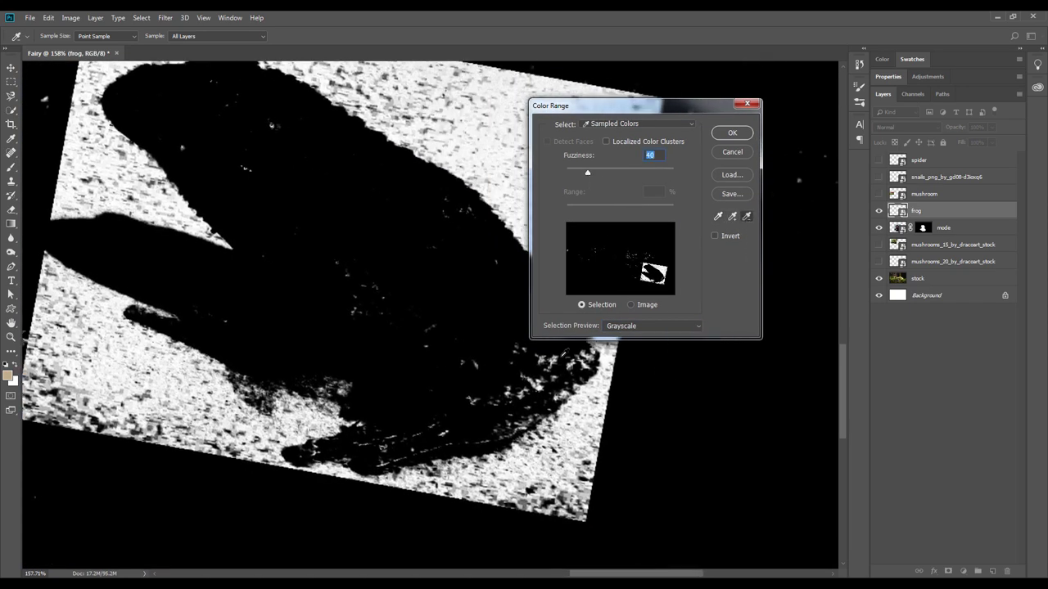
Sample the paper backdrop, lower Fuzziness to about 13, and accept the selection.
{"action": "left_click", "coordinate": [515, 224]}
{"action": "left_click", "coordinate": [543, 383]}
{"action": "left_click_drag", "start_coordinate": [587, 173], "coordinate": [583, 172]}
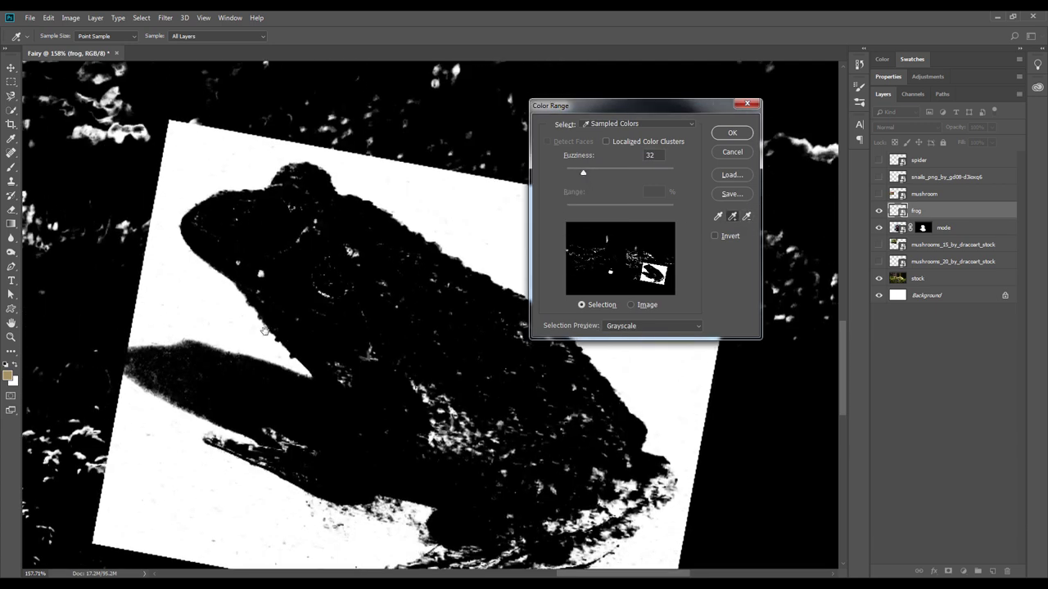
{"action": "left_click_drag", "start_coordinate": [582, 172], "coordinate": [574, 171]}
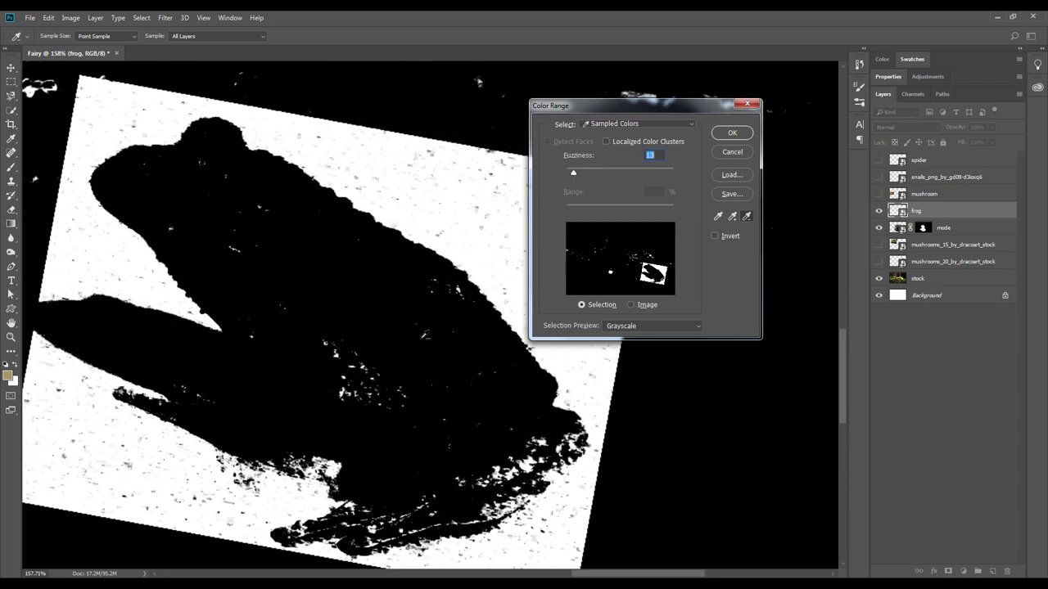
{"action": "left_click", "coordinate": [544, 442]}
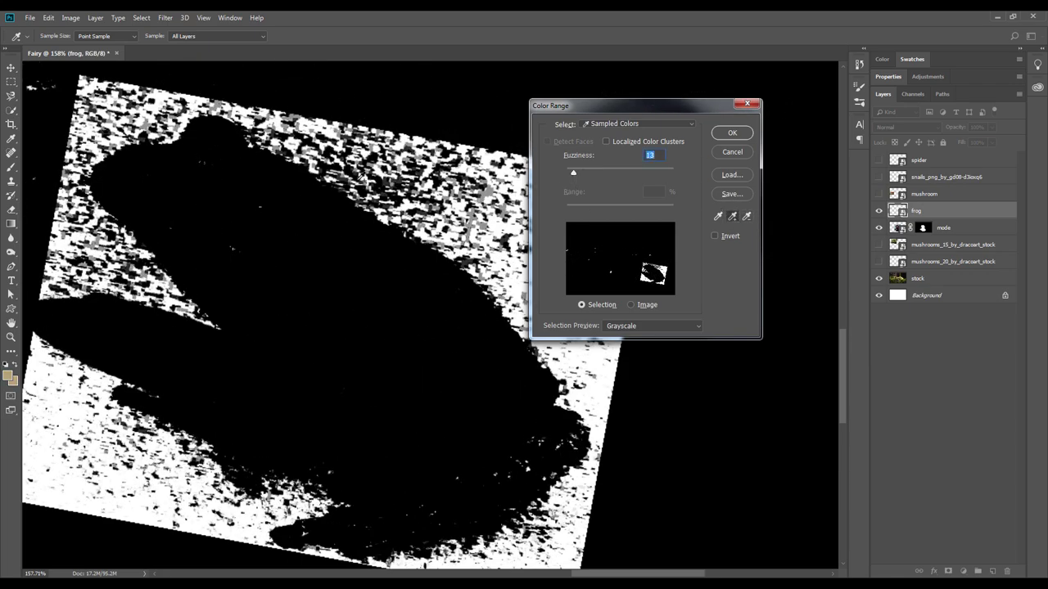
{"action": "key", "text": "Return"}
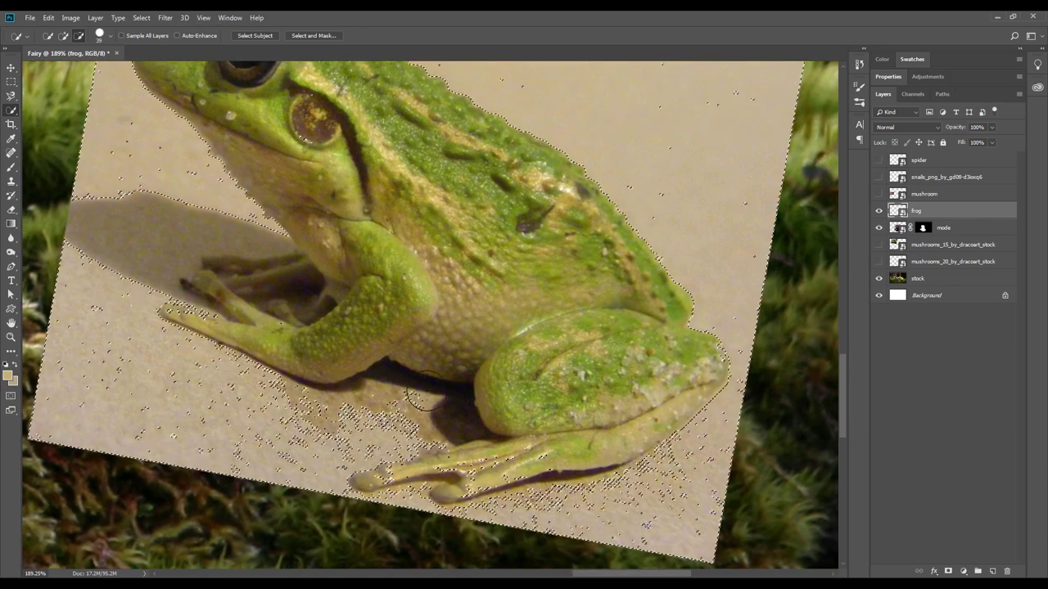
In Select and Mask, set Shift Edge -10% and Smooth 2, outputting a frog layer mask.
{"action": "scroll", "coordinate": [422, 397], "scroll_direction": "down", "scroll_amount": 2}
{"action": "left_click", "coordinate": [313, 35]}
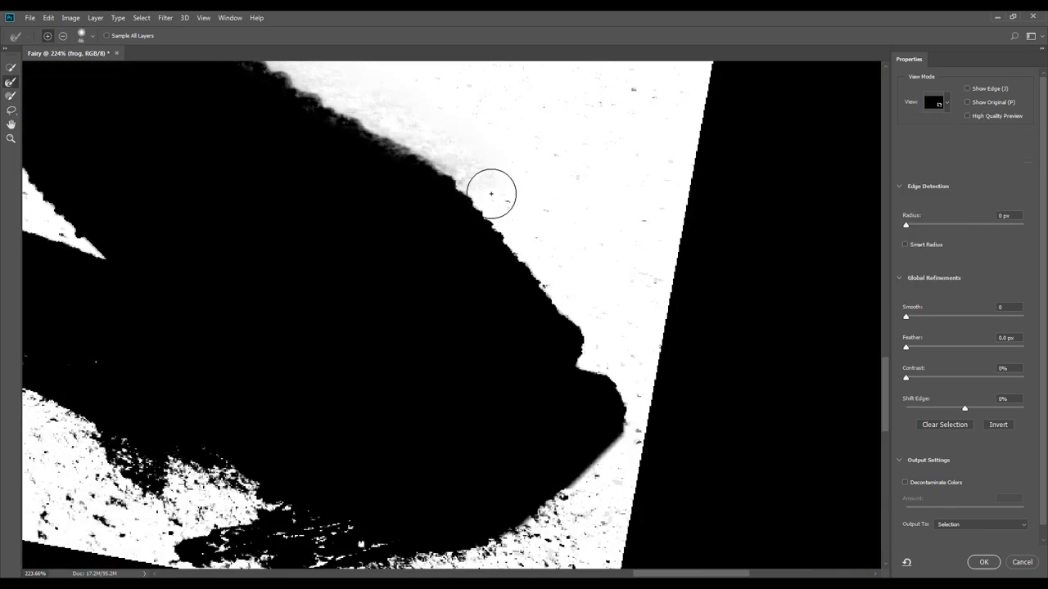
{"action": "left_click_drag", "start_coordinate": [964, 408], "coordinate": [959, 407]}
{"action": "left_click", "coordinate": [906, 317]}
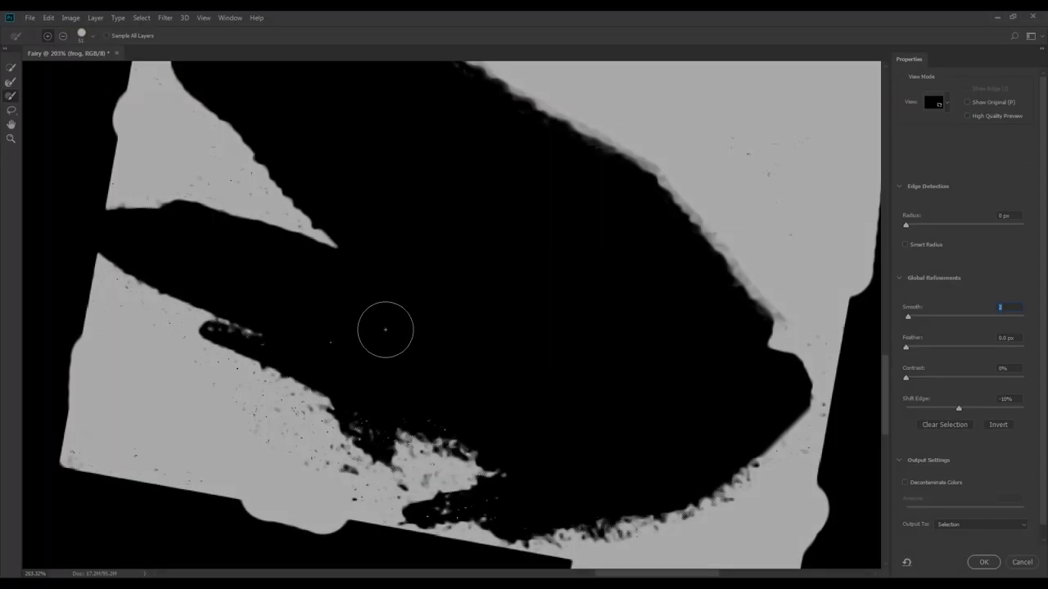
{"action": "key", "text": "Up"}
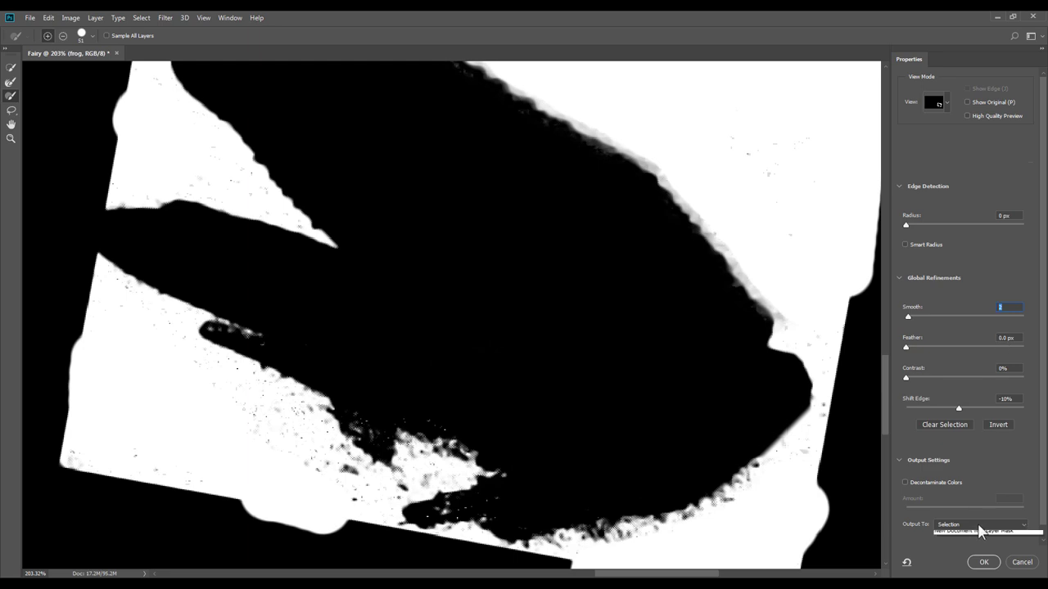
{"action": "left_click", "coordinate": [981, 544]}
{"action": "left_click", "coordinate": [983, 562]}
Invert the frog's layer mask with Image > Adjustments > Invert.
{"action": "left_click", "coordinate": [11, 70]}
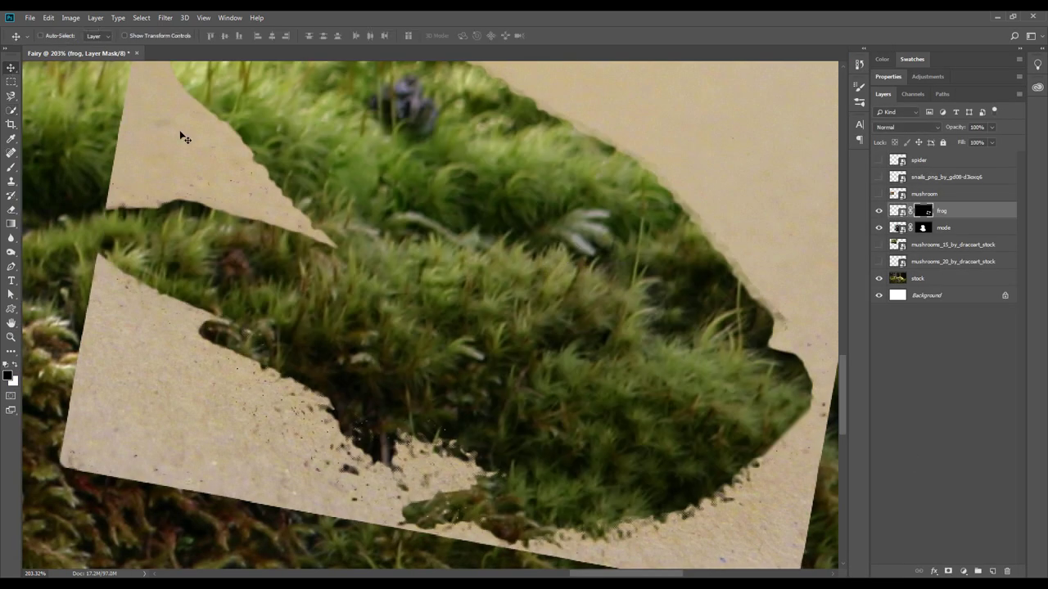
{"action": "scroll", "coordinate": [401, 229], "scroll_direction": "down", "scroll_amount": 2}
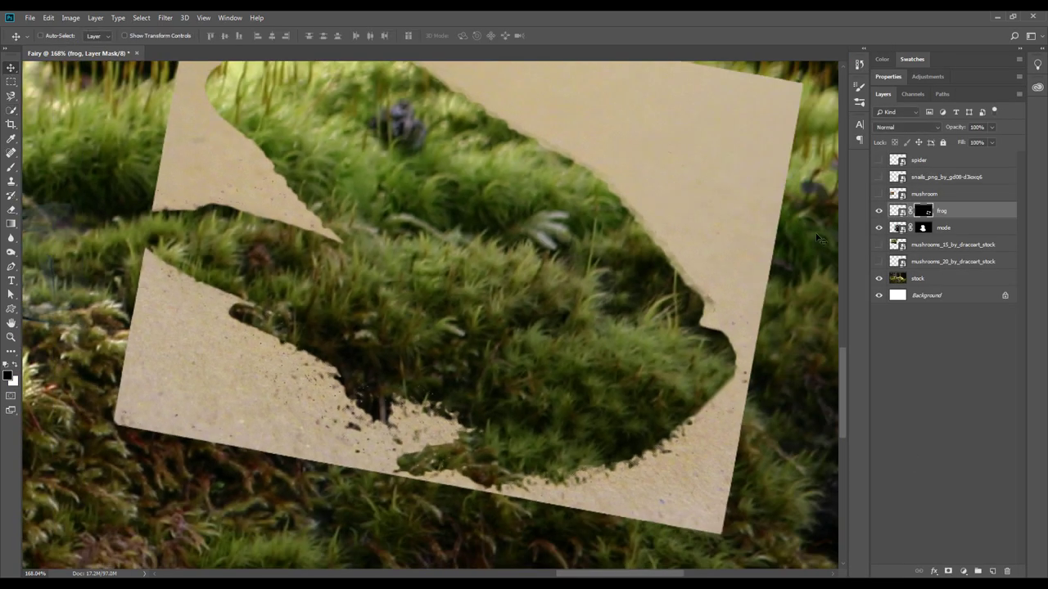
{"action": "left_click", "coordinate": [50, 18]}
{"action": "mouse_move", "coordinate": [87, 46]}
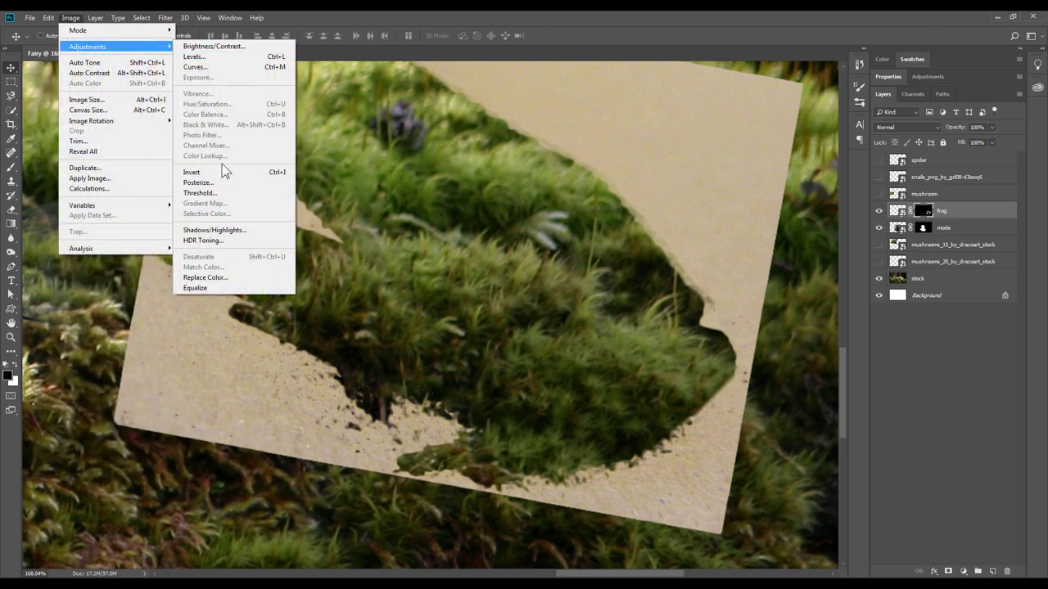
{"action": "left_click", "coordinate": [222, 170]}
Zoom and pan to centre the frog, then select the Brush tool.
{"action": "scroll", "coordinate": [616, 271], "scroll_direction": "down", "scroll_amount": 2}
{"action": "scroll", "coordinate": [615, 272], "scroll_direction": "down", "scroll_amount": 1}
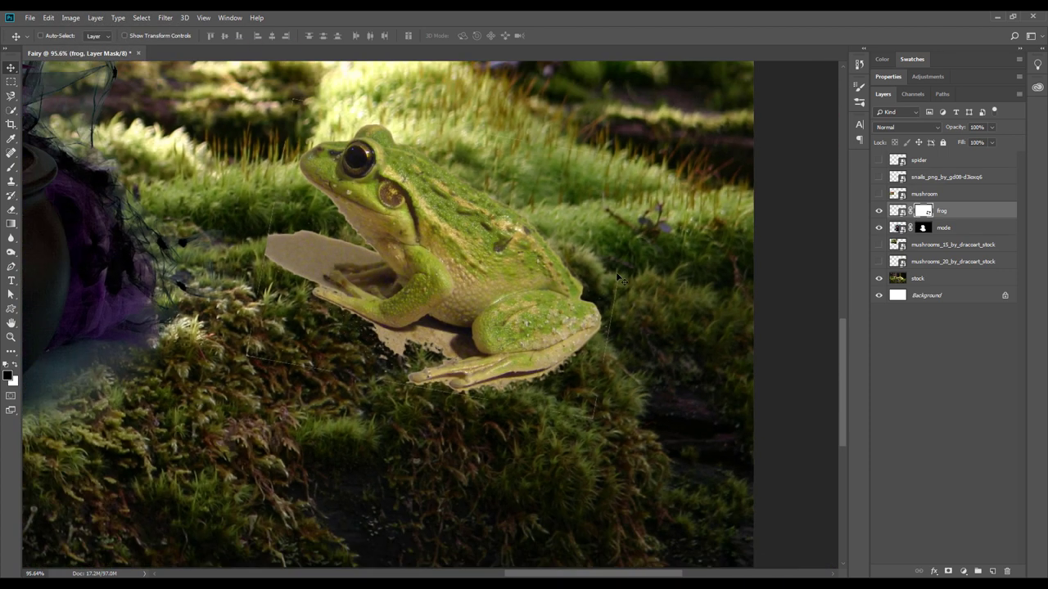
{"action": "scroll", "coordinate": [609, 273], "scroll_direction": "up", "scroll_amount": 1}
{"action": "scroll", "coordinate": [564, 282], "scroll_direction": "up", "scroll_amount": 1}
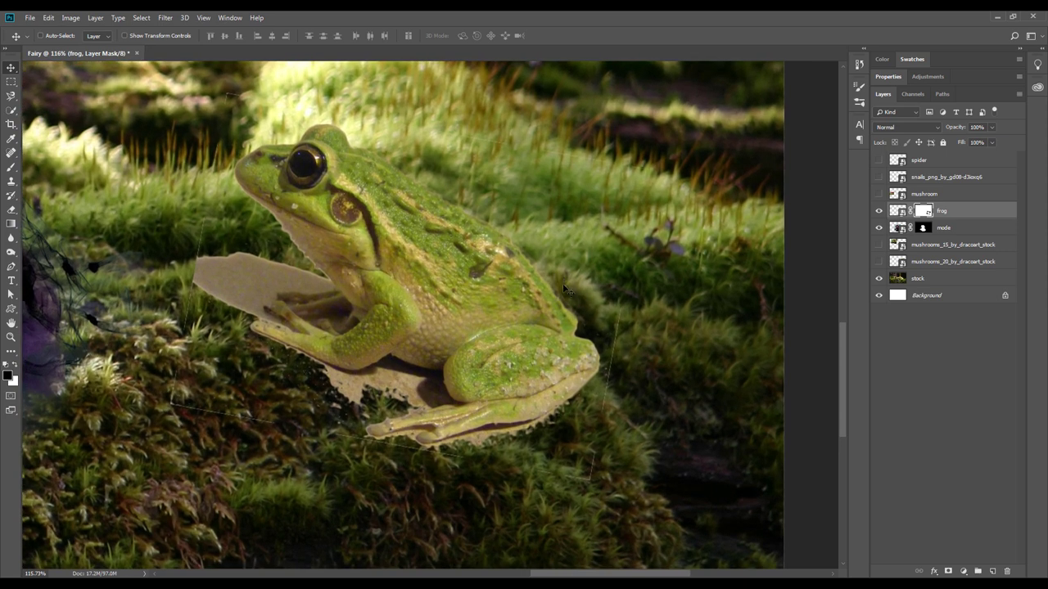
{"action": "left_click_drag", "start_coordinate": [390, 225], "coordinate": [388, 229]}
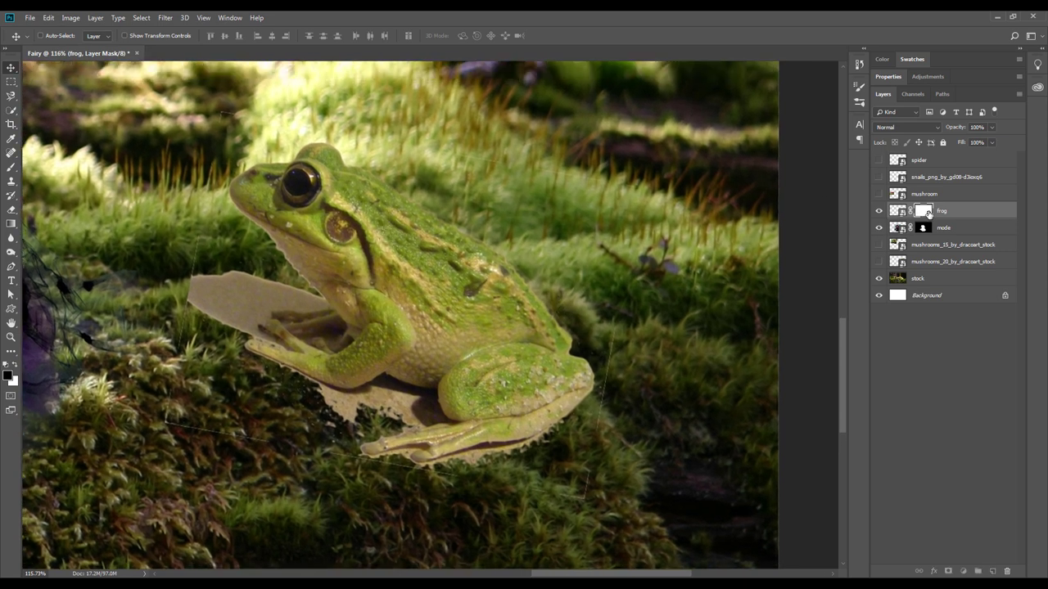
{"action": "left_click", "coordinate": [11, 168]}
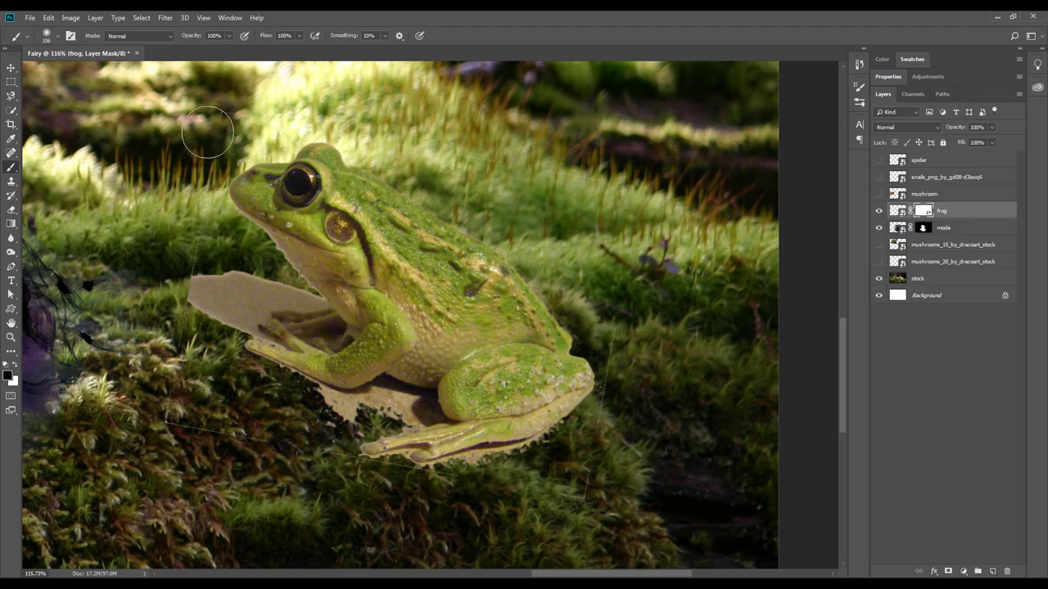
Mask out leftover beige paper around the frog's body and foot with a ~65 px brush.
{"action": "scroll", "coordinate": [572, 205], "scroll_direction": "up", "scroll_amount": 2}
{"action": "scroll", "coordinate": [458, 200], "scroll_direction": "up", "scroll_amount": 2}
{"action": "scroll", "coordinate": [348, 483], "scroll_direction": "up", "scroll_amount": 1}
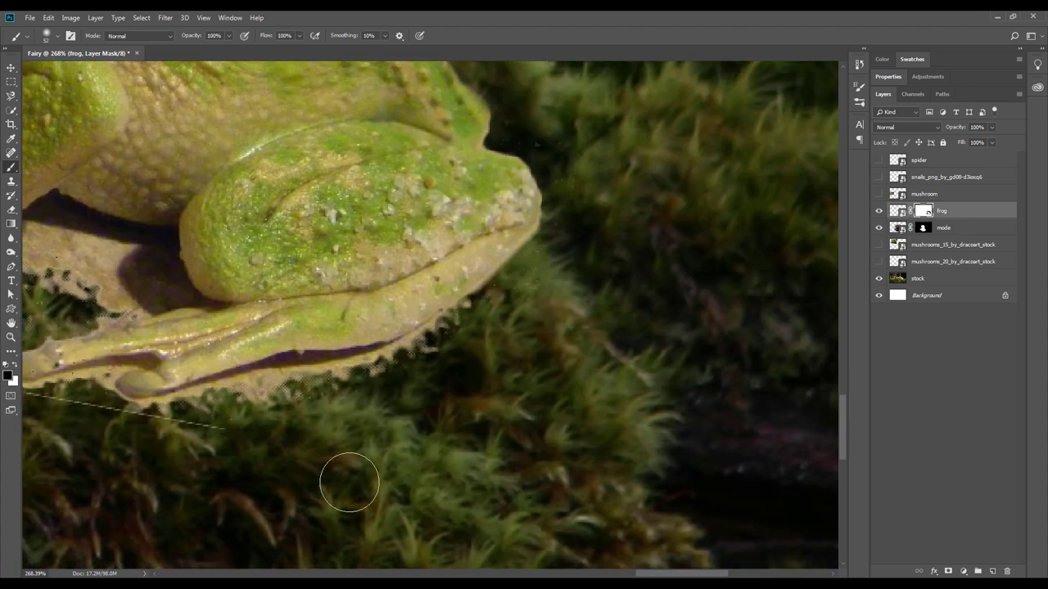
{"action": "scroll", "coordinate": [545, 463], "scroll_direction": "down", "scroll_amount": 5}
{"action": "scroll", "coordinate": [534, 226], "scroll_direction": "up", "scroll_amount": 2}
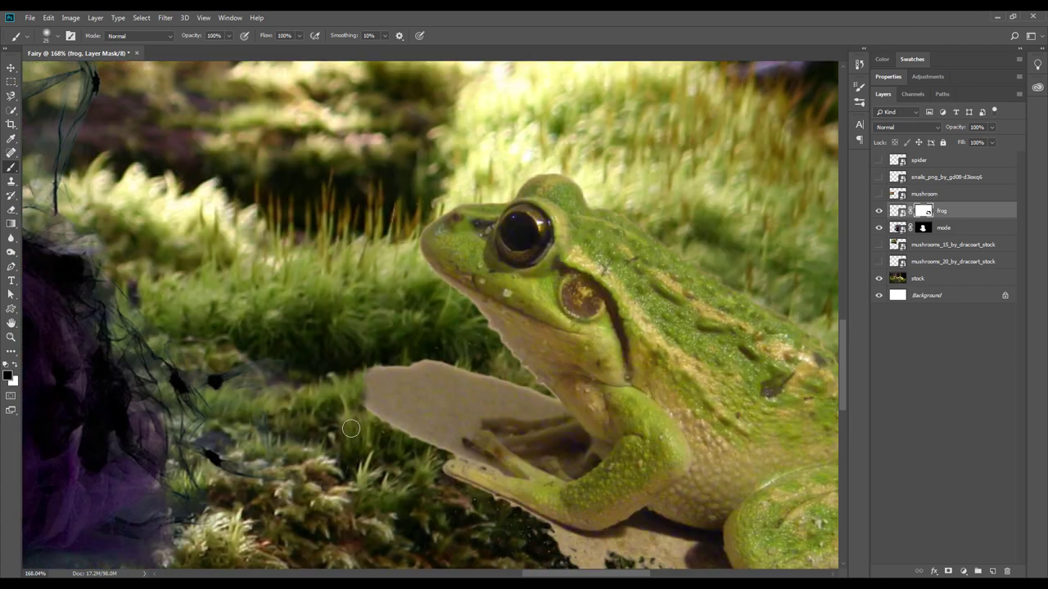
{"action": "scroll", "coordinate": [534, 226], "scroll_direction": "up", "scroll_amount": 2}
{"action": "scroll", "coordinate": [534, 227], "scroll_direction": "up", "scroll_amount": 1}
{"action": "scroll", "coordinate": [580, 342], "scroll_direction": "down", "scroll_amount": 2}
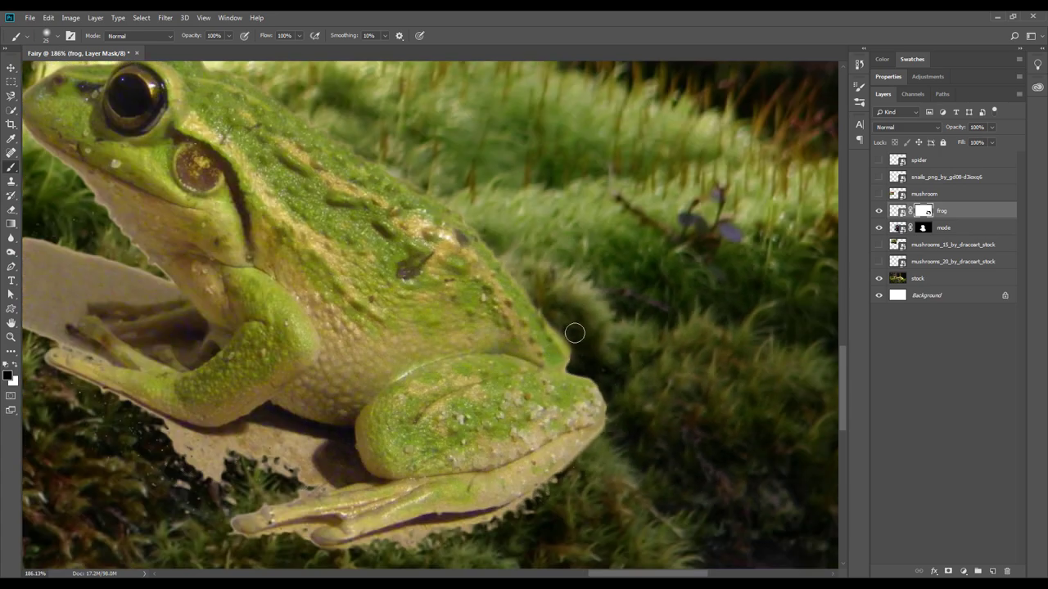
{"action": "scroll", "coordinate": [574, 333], "scroll_direction": "down", "scroll_amount": 3}
{"action": "scroll", "coordinate": [282, 336], "scroll_direction": "up", "scroll_amount": 2}
{"action": "scroll", "coordinate": [282, 336], "scroll_direction": "down", "scroll_amount": 1}
{"action": "left_click_drag", "start_coordinate": [282, 335], "coordinate": [265, 392]}
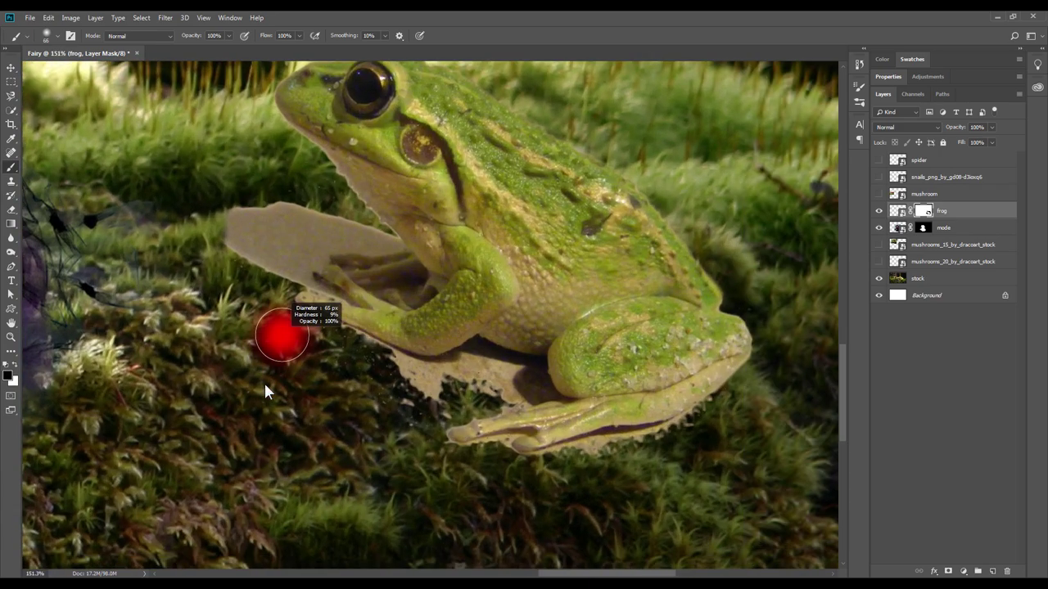
{"action": "mouse_move", "coordinate": [282, 336]}
{"action": "left_mouse_down"}
{"action": "mouse_move", "coordinate": [245, 245]}
{"action": "mouse_move", "coordinate": [446, 403]}
{"action": "mouse_move", "coordinate": [418, 369]}
{"action": "mouse_move", "coordinate": [290, 324]}
{"action": "left_mouse_up"}
{"action": "left_click_drag", "start_coordinate": [385, 393], "coordinate": [491, 417]}
{"action": "mouse_move", "coordinate": [344, 409]}
{"action": "left_mouse_down"}
{"action": "mouse_move", "coordinate": [510, 407]}
{"action": "mouse_move", "coordinate": [533, 393]}
{"action": "left_mouse_up"}
{"action": "scroll", "coordinate": [405, 377], "scroll_direction": "up", "scroll_amount": 3}
{"action": "mouse_move", "coordinate": [385, 352]}
{"action": "left_mouse_down"}
{"action": "mouse_move", "coordinate": [367, 283]}
{"action": "mouse_move", "coordinate": [319, 262]}
{"action": "left_mouse_up"}
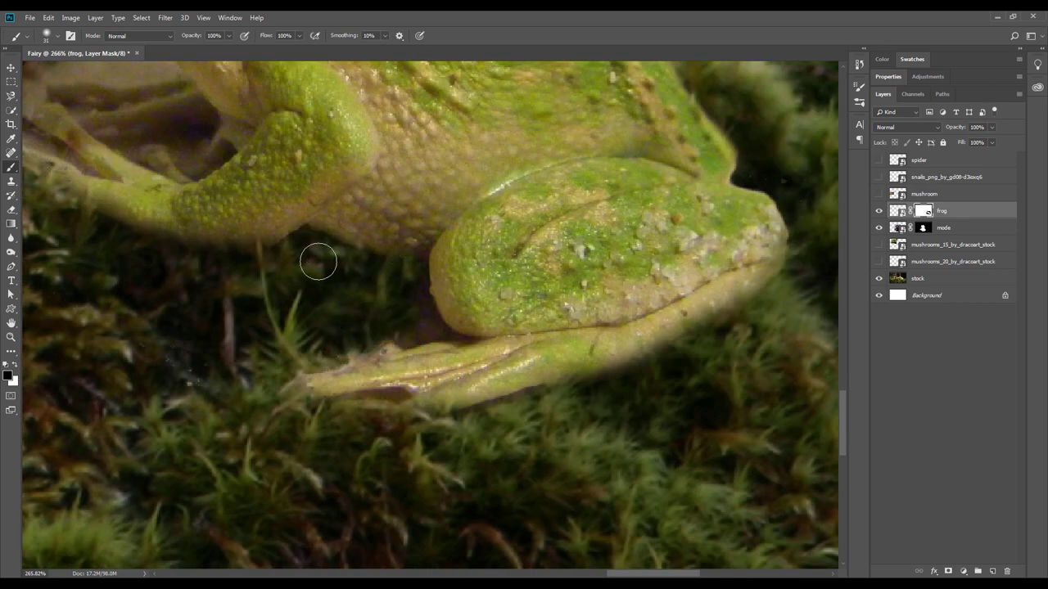
{"action": "scroll", "coordinate": [327, 236], "scroll_direction": "up", "scroll_amount": 1}
Try the Round Curve bristle brush at 10–12 px on the frog's arm and foot.
{"action": "key", "text": "F5"}
{"action": "left_click", "coordinate": [47, 35]}
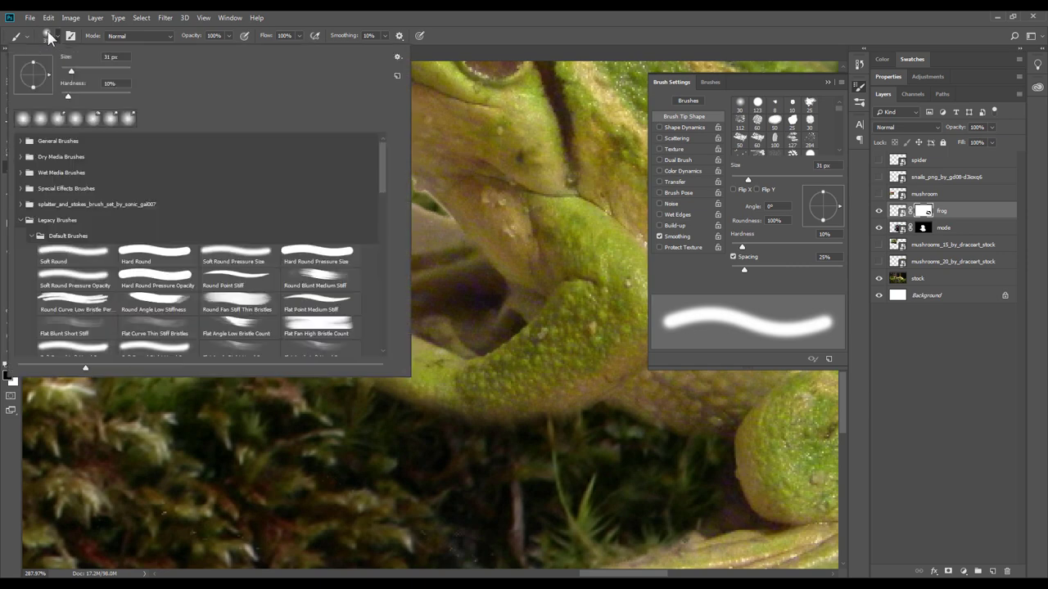
{"action": "scroll", "coordinate": [384, 187], "scroll_direction": "down", "scroll_amount": 2}
{"action": "left_click", "coordinate": [76, 208]}
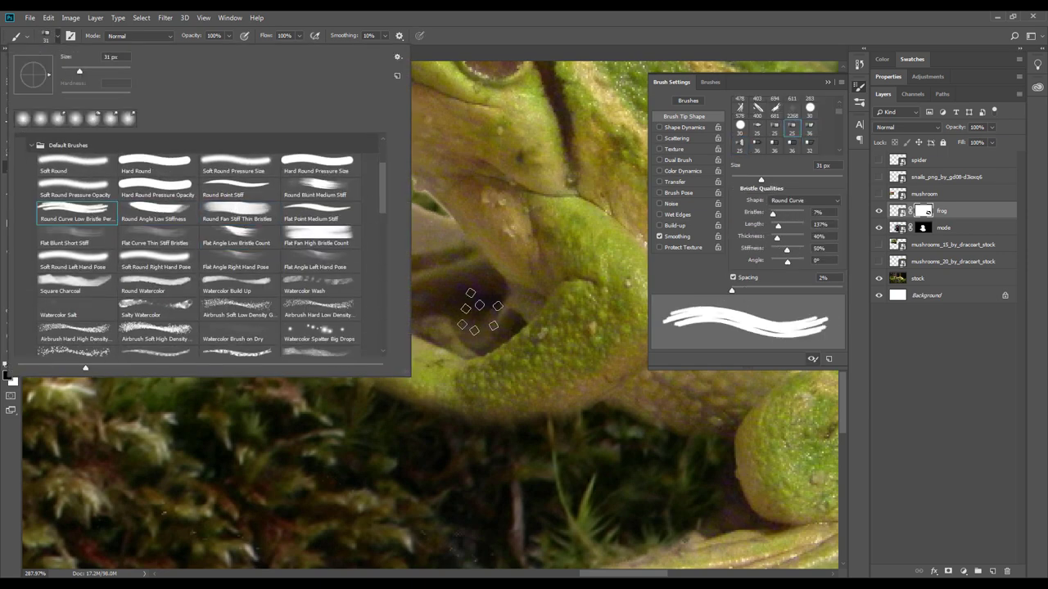
{"action": "left_click", "coordinate": [596, 442]}
{"action": "left_click_drag", "start_coordinate": [596, 442], "coordinate": [448, 336]}
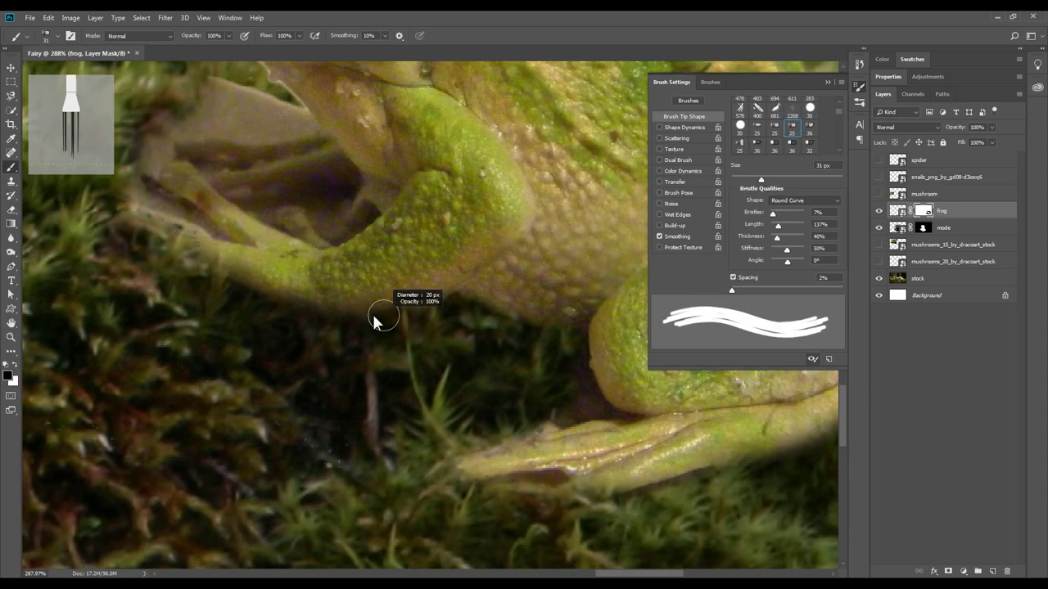
{"action": "left_click_drag", "start_coordinate": [374, 320], "coordinate": [278, 311]}
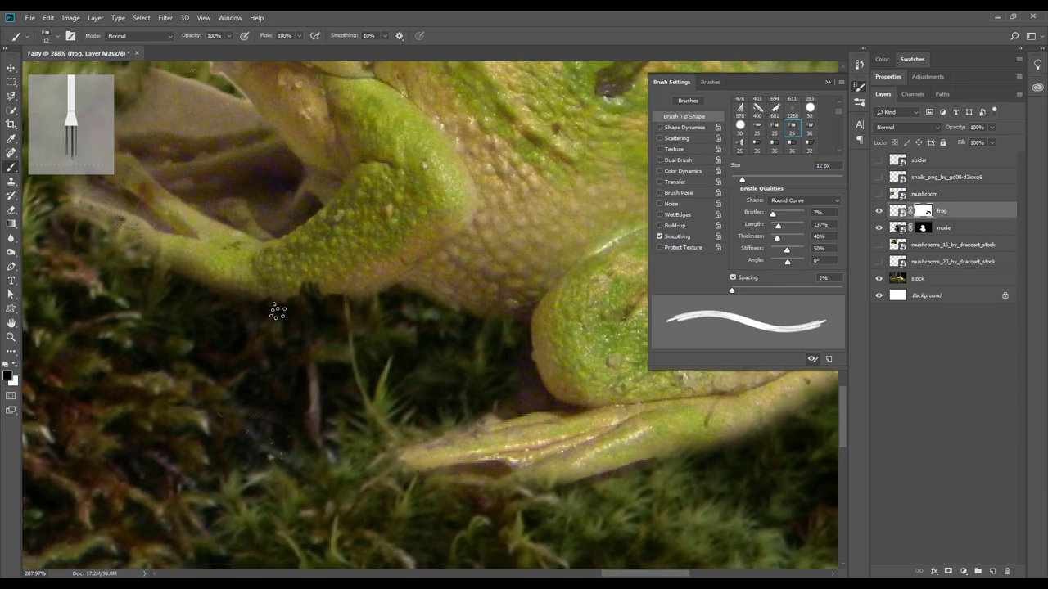
{"action": "left_click", "coordinate": [922, 210], "text": "alt"}
{"action": "scroll", "coordinate": [352, 332], "scroll_direction": "down", "scroll_amount": 3}
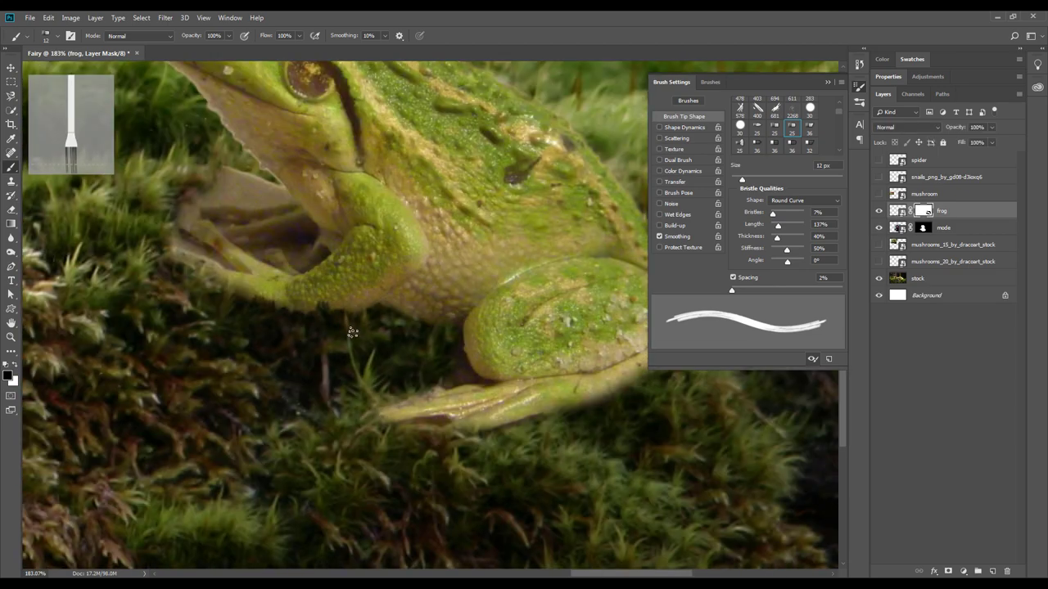
{"action": "left_click_drag", "start_coordinate": [334, 340], "coordinate": [327, 321]}
{"action": "scroll", "coordinate": [327, 320], "scroll_direction": "down", "scroll_amount": 3}
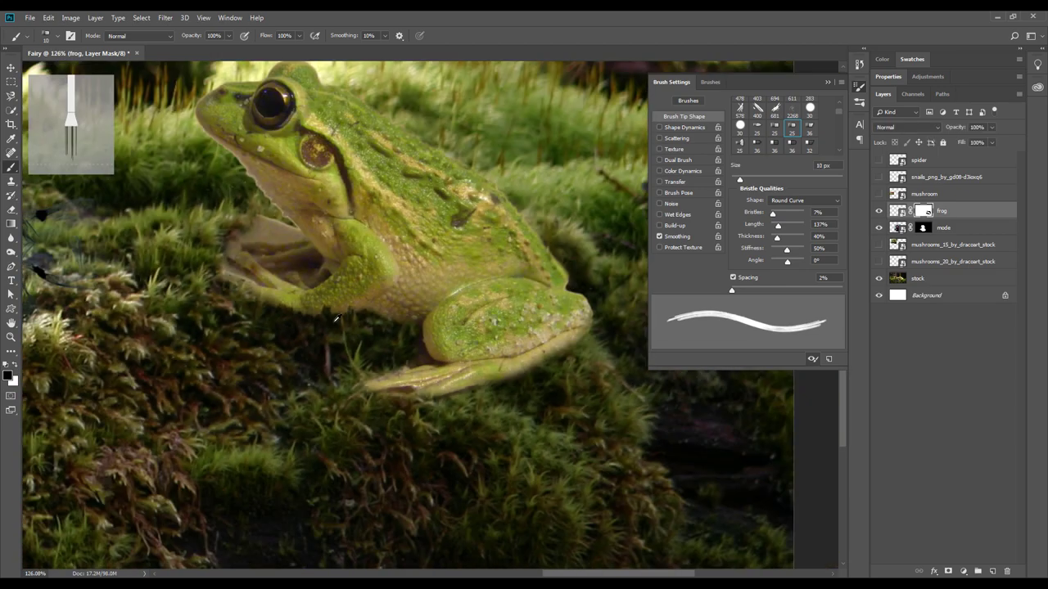
{"action": "scroll", "coordinate": [295, 315], "scroll_direction": "up", "scroll_amount": 3}
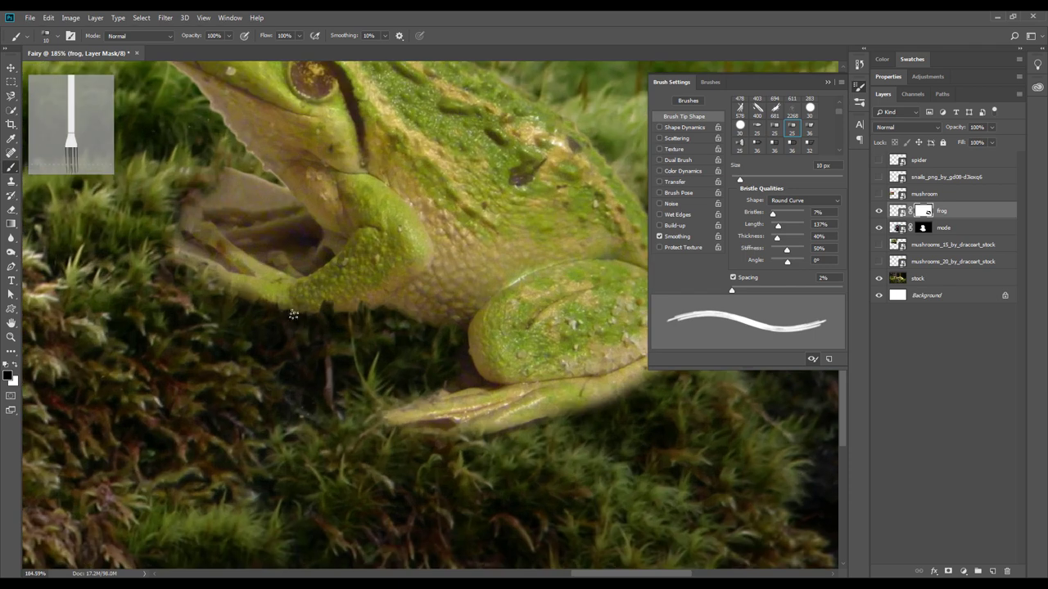
Use the Round Blunt bristle brush at 12 px in black along the frog's edges.
{"action": "left_click", "coordinate": [63, 41]}
{"action": "left_click", "coordinate": [278, 298]}
{"action": "key", "text": "Return"}
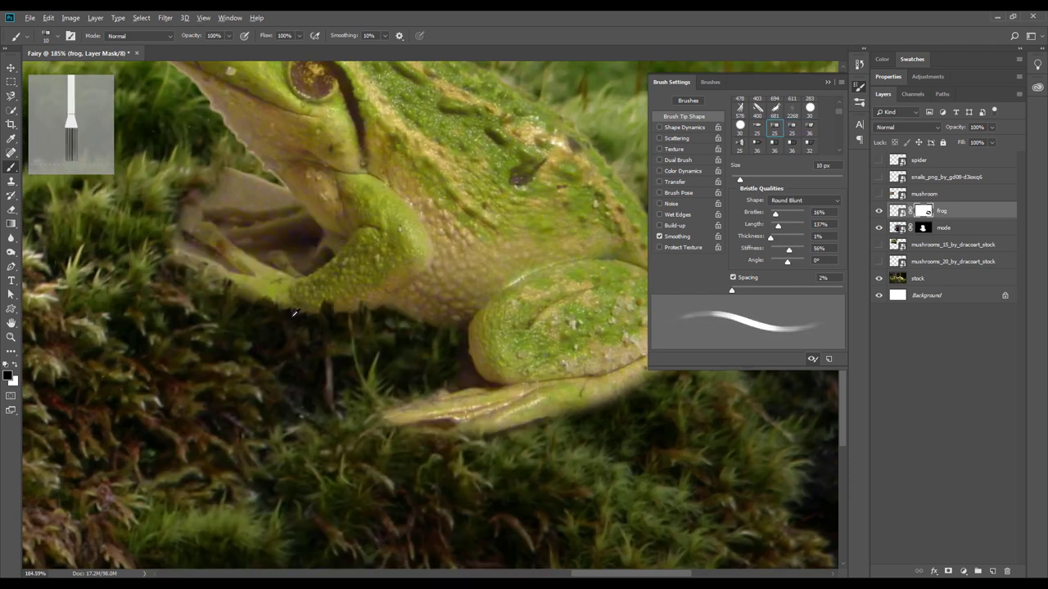
{"action": "scroll", "coordinate": [299, 331], "scroll_direction": "up", "scroll_amount": 2}
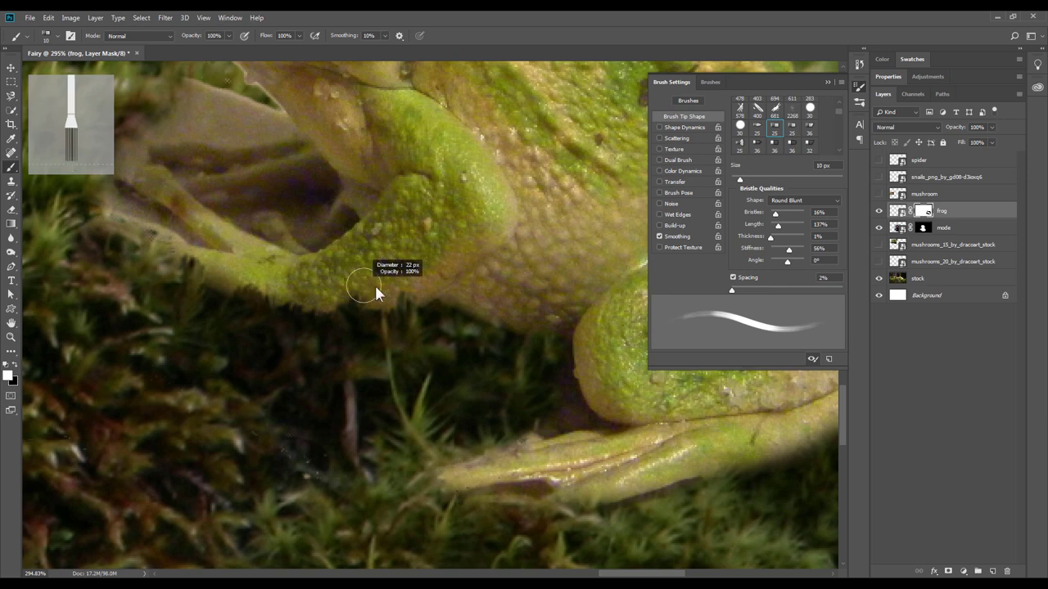
{"action": "left_click_drag", "start_coordinate": [374, 283], "coordinate": [422, 274]}
{"action": "left_click_drag", "start_coordinate": [404, 322], "coordinate": [387, 322]}
{"action": "key", "text": "x"}
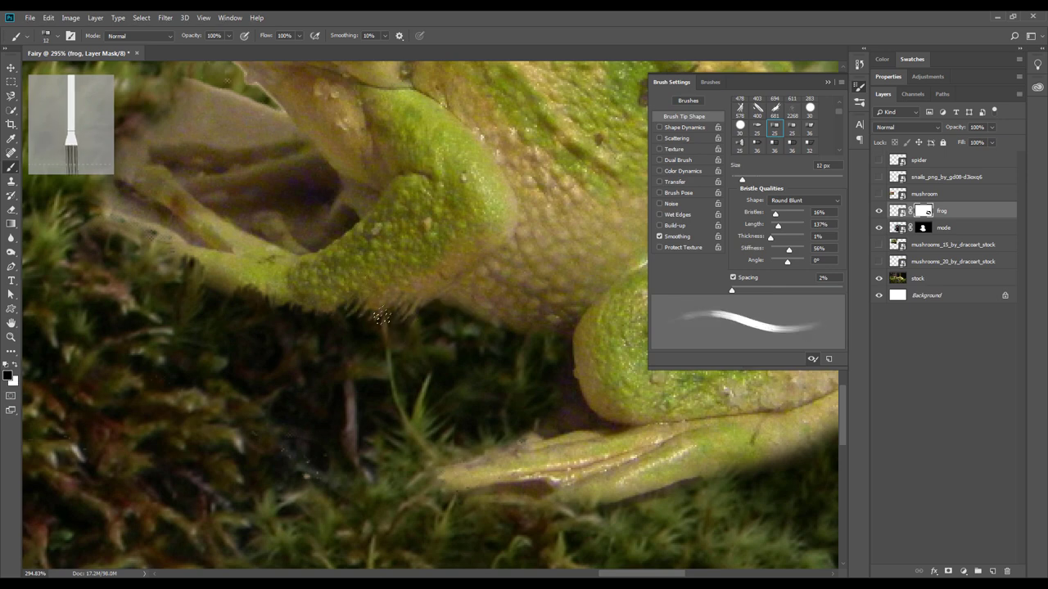
{"action": "scroll", "coordinate": [192, 300], "scroll_direction": "down", "scroll_amount": 2}
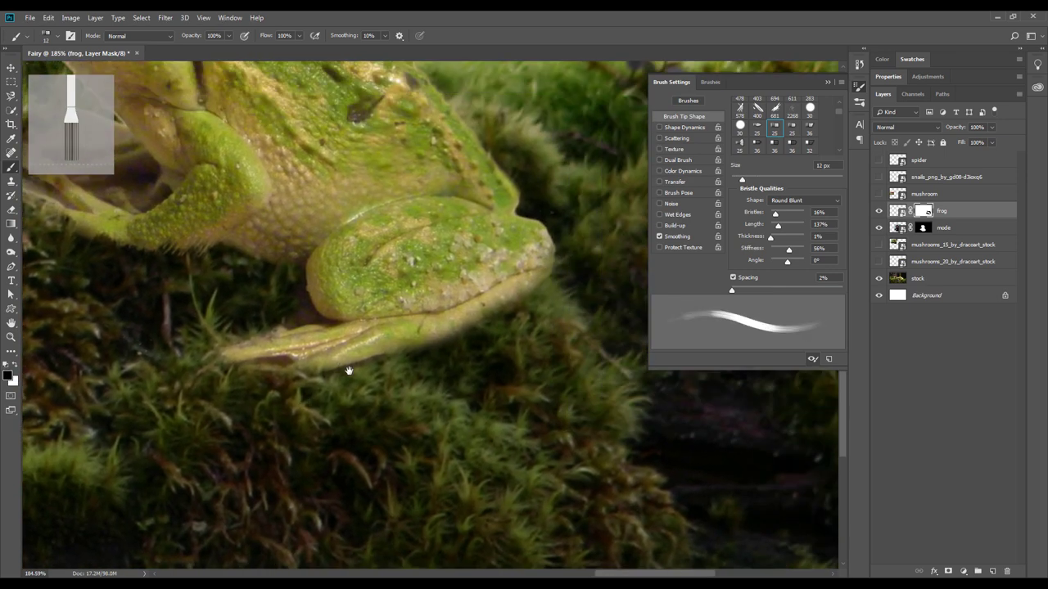
{"action": "scroll", "coordinate": [384, 399], "scroll_direction": "down", "scroll_amount": 1}
{"action": "scroll", "coordinate": [443, 352], "scroll_direction": "down", "scroll_amount": 1}
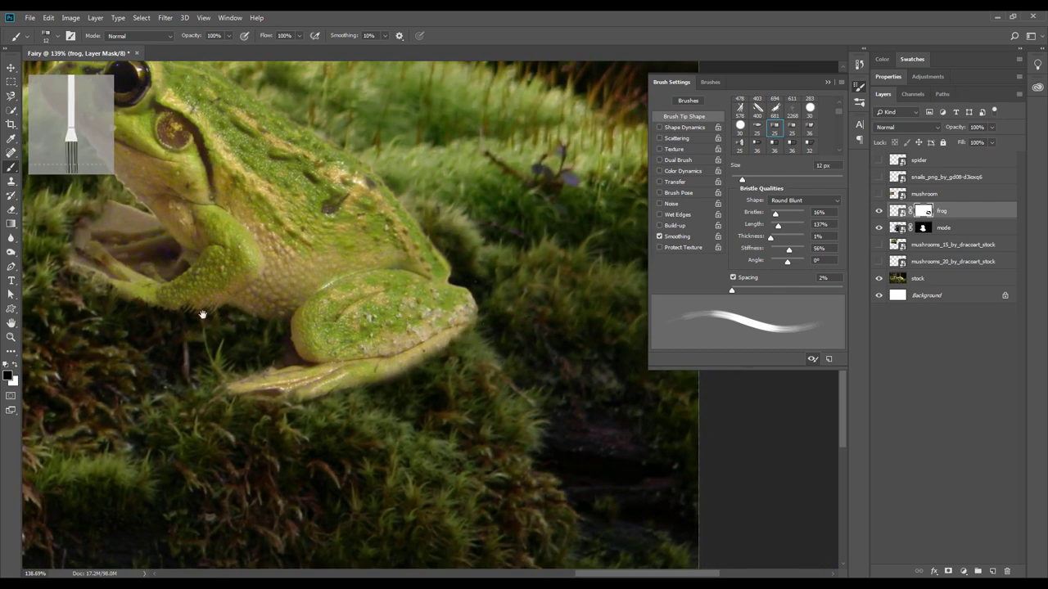
{"action": "left_click_drag", "start_coordinate": [202, 314], "coordinate": [352, 376]}
{"action": "scroll", "coordinate": [282, 285], "scroll_direction": "up", "scroll_amount": 1}
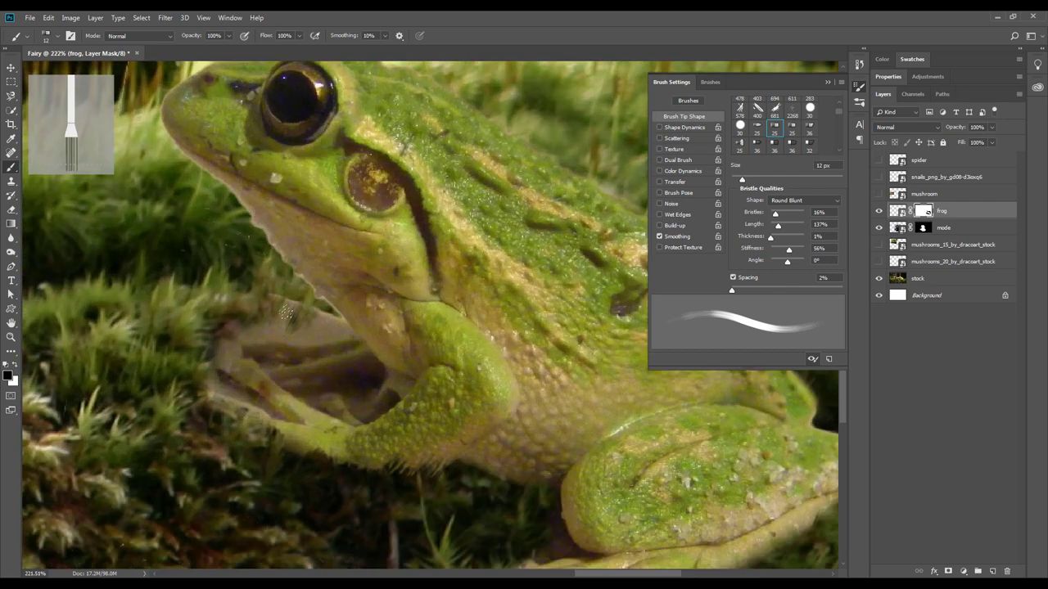
{"action": "scroll", "coordinate": [385, 352], "scroll_direction": "up", "scroll_amount": 1}
{"action": "scroll", "coordinate": [338, 356], "scroll_direction": "down", "scroll_amount": 3}
{"action": "scroll", "coordinate": [385, 384], "scroll_direction": "up", "scroll_amount": 3}
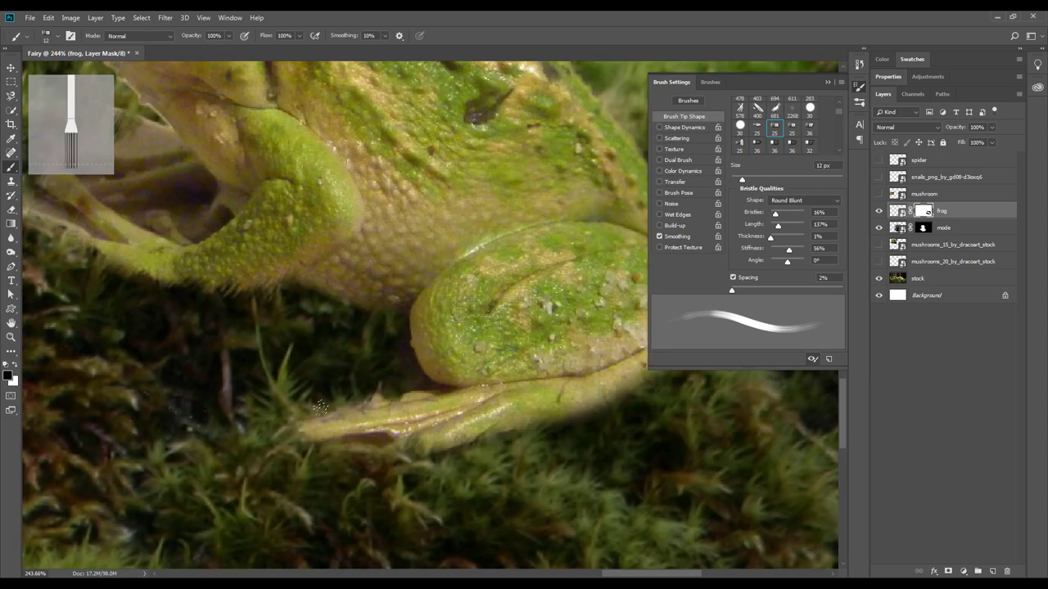
{"action": "left_click_drag", "start_coordinate": [499, 440], "coordinate": [421, 422]}
{"action": "scroll", "coordinate": [421, 422], "scroll_direction": "down", "scroll_amount": 2}
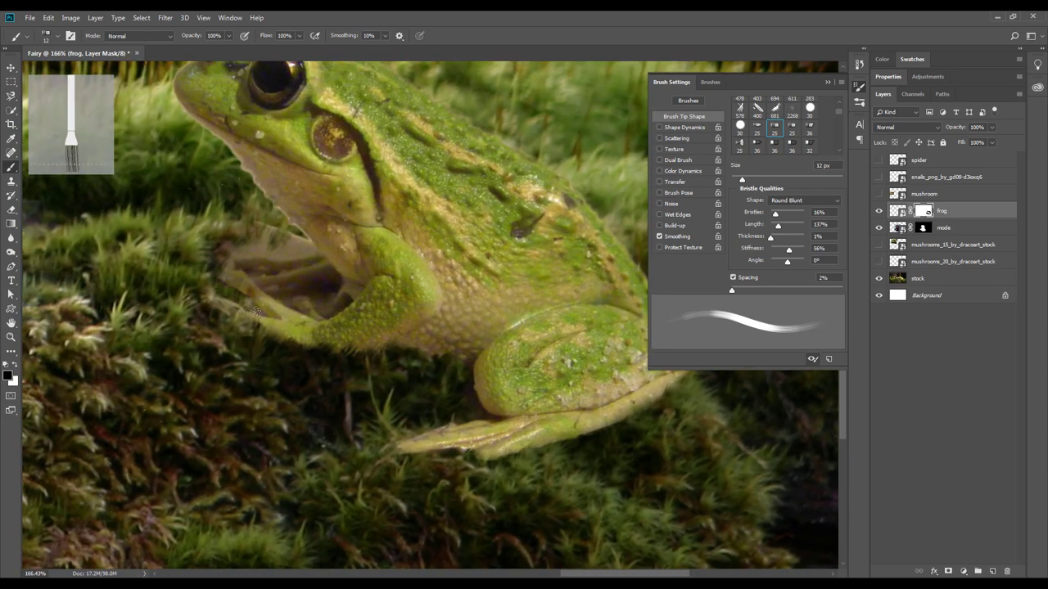
{"action": "scroll", "coordinate": [216, 321], "scroll_direction": "down", "scroll_amount": 2}
{"action": "scroll", "coordinate": [215, 321], "scroll_direction": "up", "scroll_amount": 2}
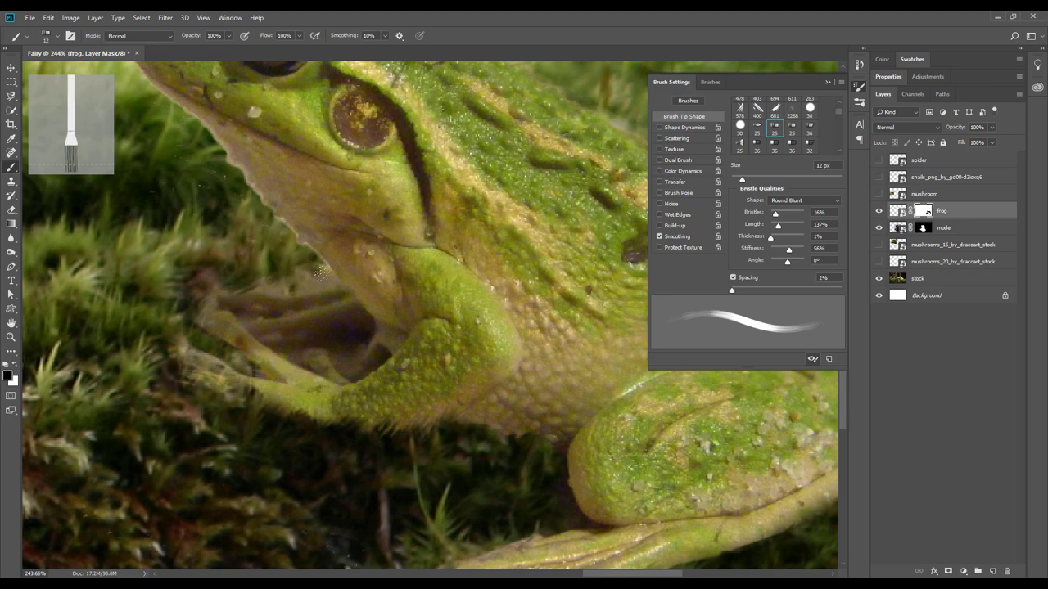
{"action": "scroll", "coordinate": [107, 182], "scroll_direction": "down", "scroll_amount": 2}
Choose a soft round brush tip.
{"action": "right_click", "coordinate": [107, 182]}
{"action": "double_click", "coordinate": [154, 288]}
{"action": "scroll", "coordinate": [238, 208], "scroll_direction": "up", "scroll_amount": 3}
Trace the frog's throat with the Pen tool, make it a selection, and set white foreground.
{"action": "scroll", "coordinate": [409, 390], "scroll_direction": "up", "scroll_amount": 2}
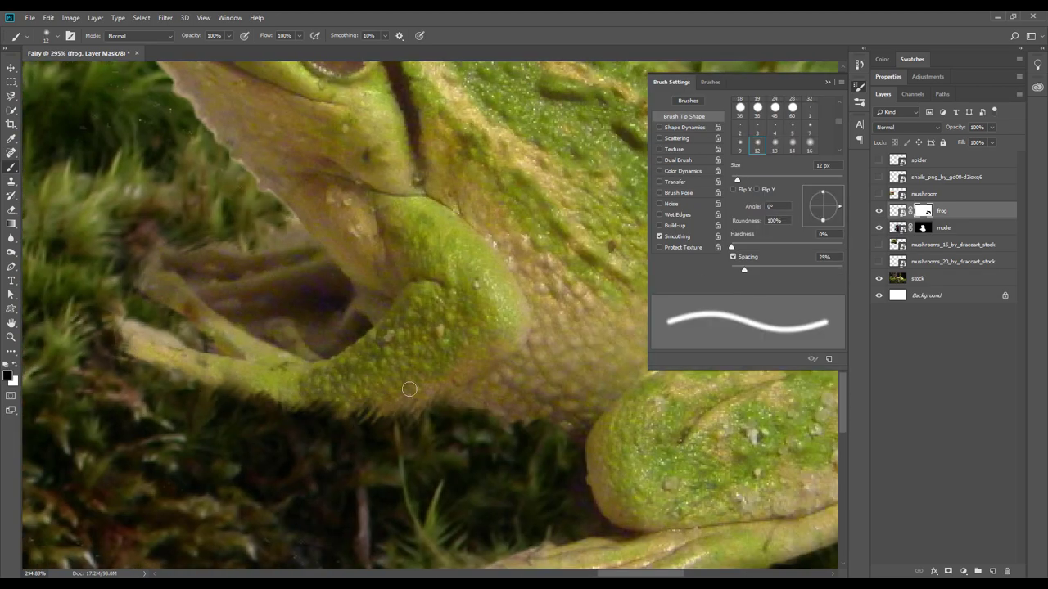
{"action": "scroll", "coordinate": [270, 294], "scroll_direction": "down", "scroll_amount": 3}
{"action": "scroll", "coordinate": [296, 273], "scroll_direction": "up", "scroll_amount": 3}
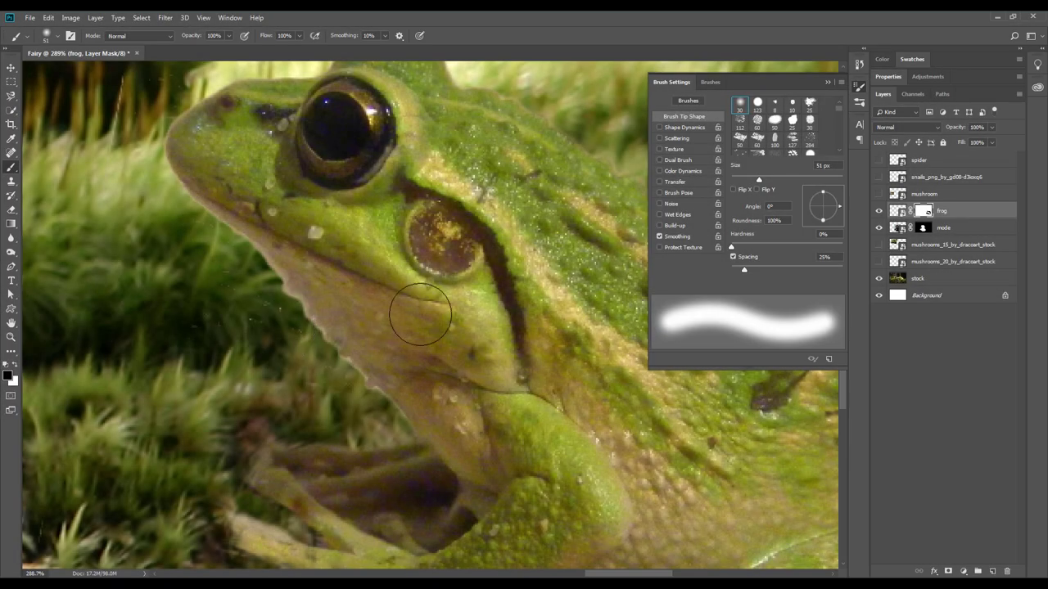
{"action": "left_click", "coordinate": [11, 268]}
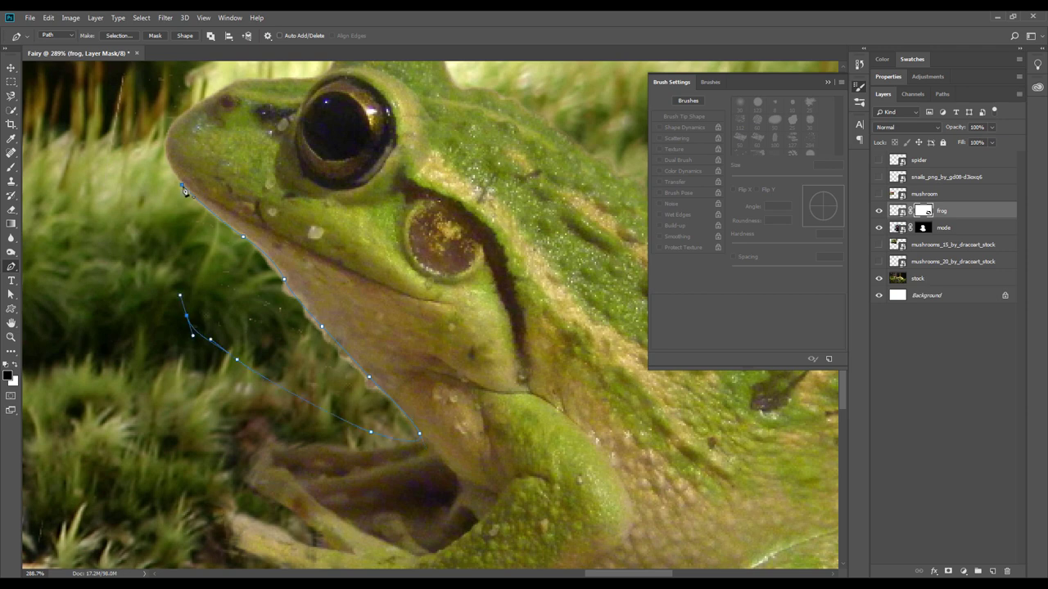
{"action": "left_click", "coordinate": [183, 190]}
{"action": "left_click", "coordinate": [119, 36]}
{"action": "key", "text": "Return"}
{"action": "key", "text": "x"}
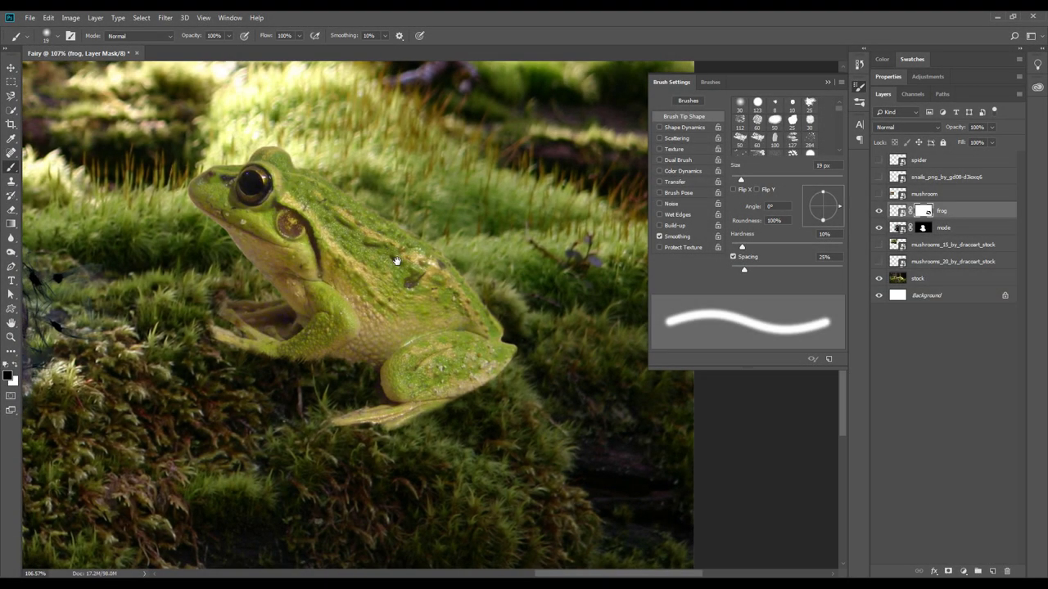
Select the stock moss layer with the Move tool.
{"action": "scroll", "coordinate": [530, 379], "scroll_direction": "up", "scroll_amount": 5}
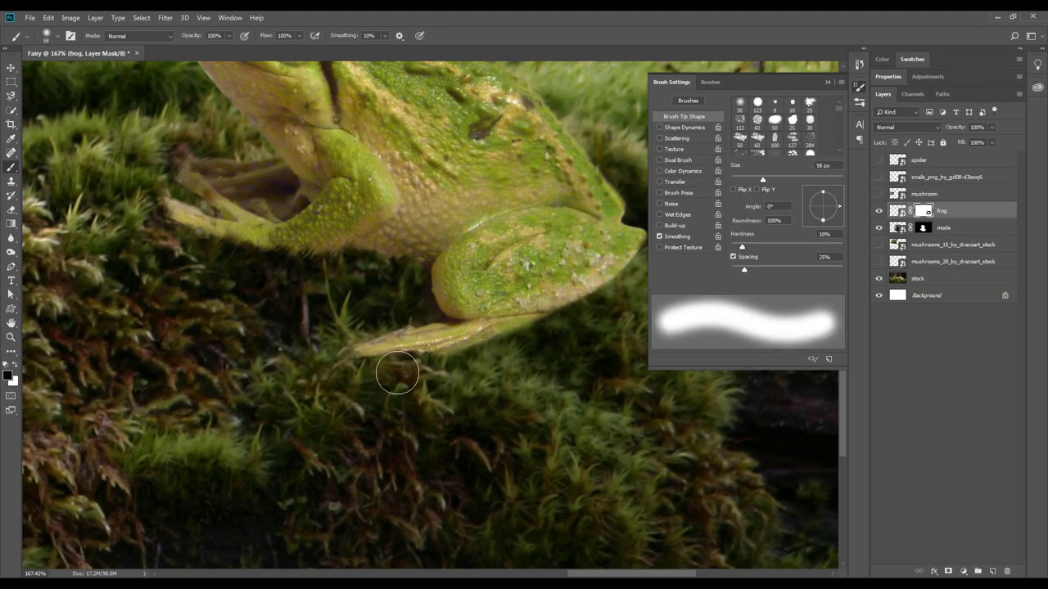
{"action": "scroll", "coordinate": [411, 374], "scroll_direction": "down", "scroll_amount": 5}
{"action": "scroll", "coordinate": [477, 360], "scroll_direction": "up", "scroll_amount": 5}
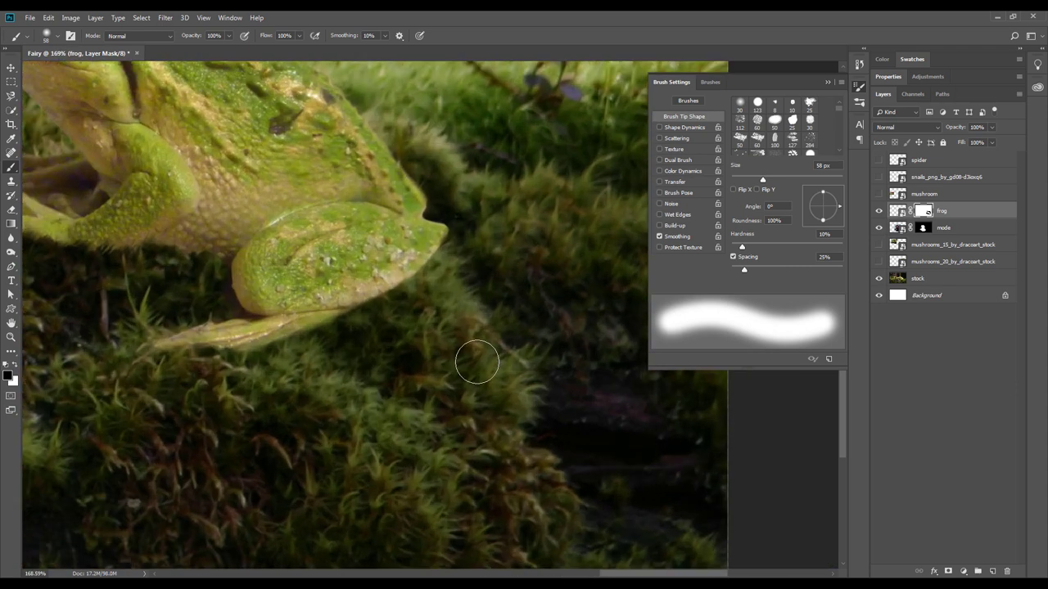
{"action": "key", "text": "v"}
{"action": "left_click", "coordinate": [913, 279]}
Lasso a moss patch, feather it 10 px, and copy it onto a new layer.
{"action": "key", "text": "l"}
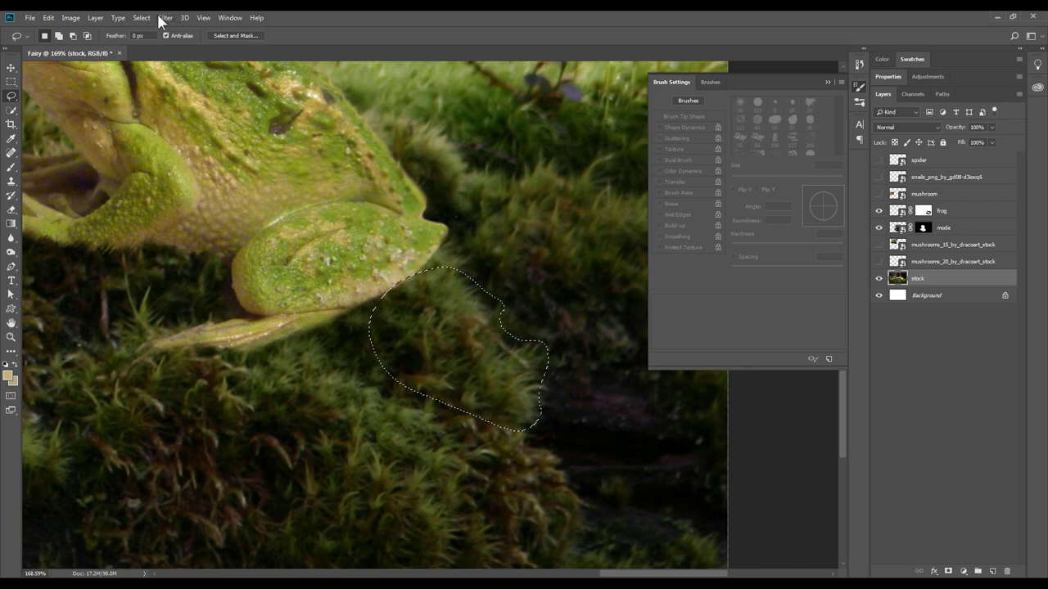
{"action": "left_click", "coordinate": [141, 17]}
{"action": "left_click", "coordinate": [287, 215]}
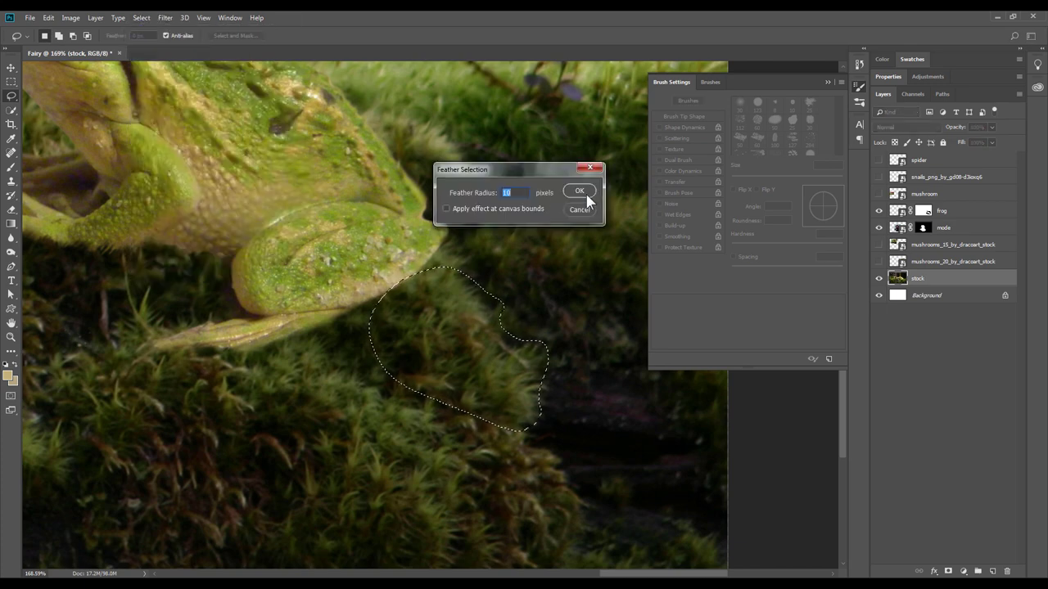
{"action": "left_click", "coordinate": [586, 195]}
{"action": "left_click", "coordinate": [95, 18]}
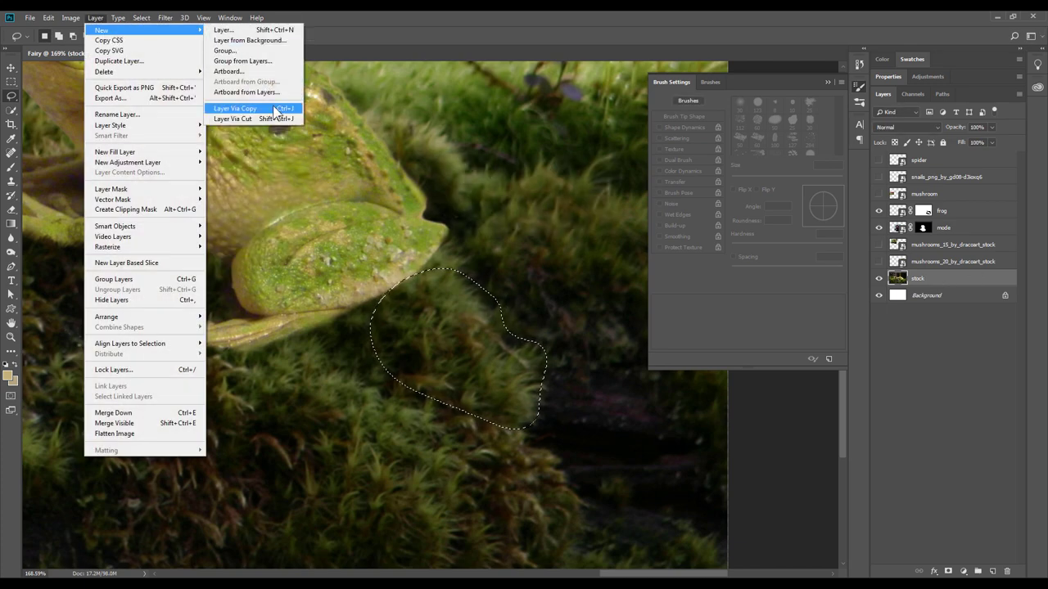
{"action": "left_click", "coordinate": [245, 113]}
Move Layer 1 above the frog layer and position the moss over the frog's feet.
{"action": "key", "text": "v"}
{"action": "left_click_drag", "start_coordinate": [942, 211], "coordinate": [981, 211]}
{"action": "left_click_drag", "start_coordinate": [442, 287], "coordinate": [473, 290]}
{"action": "scroll", "coordinate": [473, 291], "scroll_direction": "down", "scroll_amount": 3}
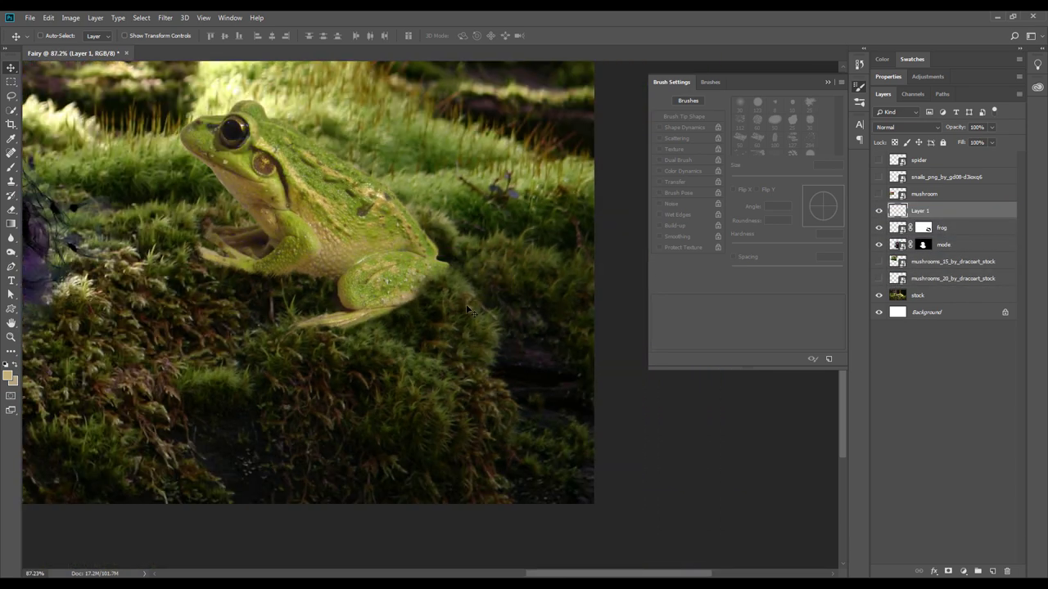
{"action": "scroll", "coordinate": [473, 291], "scroll_direction": "up", "scroll_amount": 2}
Duplicate the moss patch, then rotate about 12 degrees and shift it along the foot.
{"action": "key", "text": "ctrl+j"}
{"action": "key", "text": "ctrl+t"}
{"action": "left_click_drag", "start_coordinate": [532, 274], "coordinate": [524, 297]}
{"action": "key", "text": "Return"}
{"action": "scroll", "coordinate": [448, 313], "scroll_direction": "down", "scroll_amount": 3}
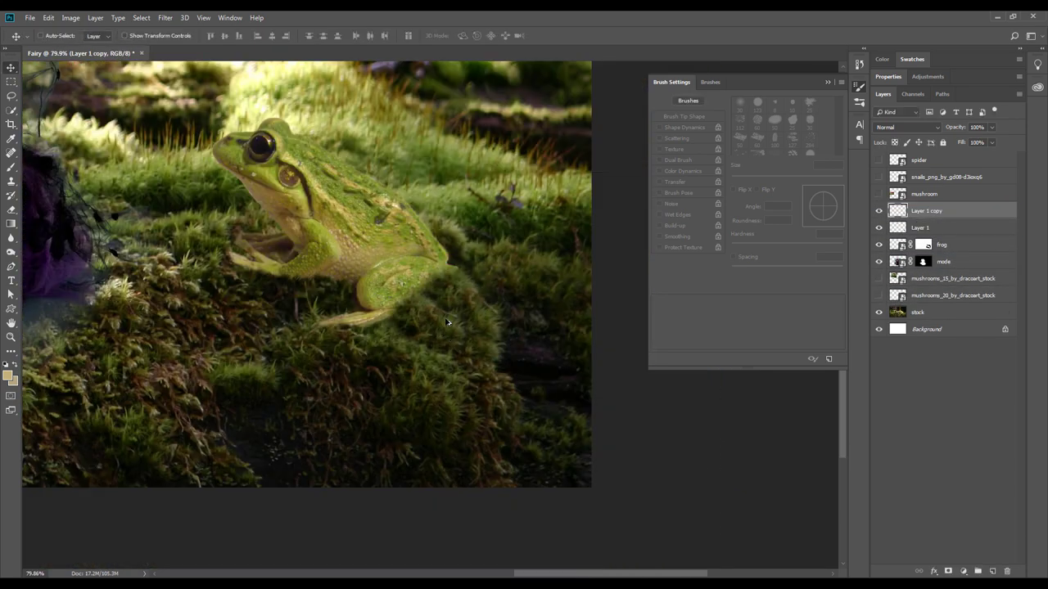
{"action": "left_click_drag", "start_coordinate": [449, 321], "coordinate": [449, 321]}
{"action": "scroll", "coordinate": [449, 321], "scroll_direction": "up", "scroll_amount": 2}
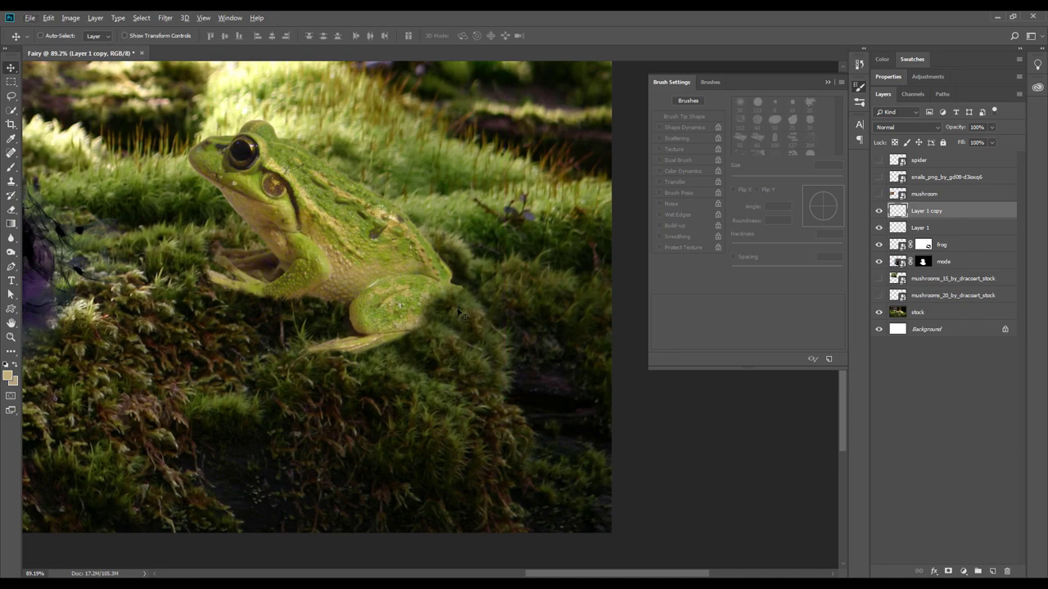
{"action": "key", "text": "ctrl+t"}
{"action": "left_click_drag", "start_coordinate": [518, 288], "coordinate": [508, 307]}
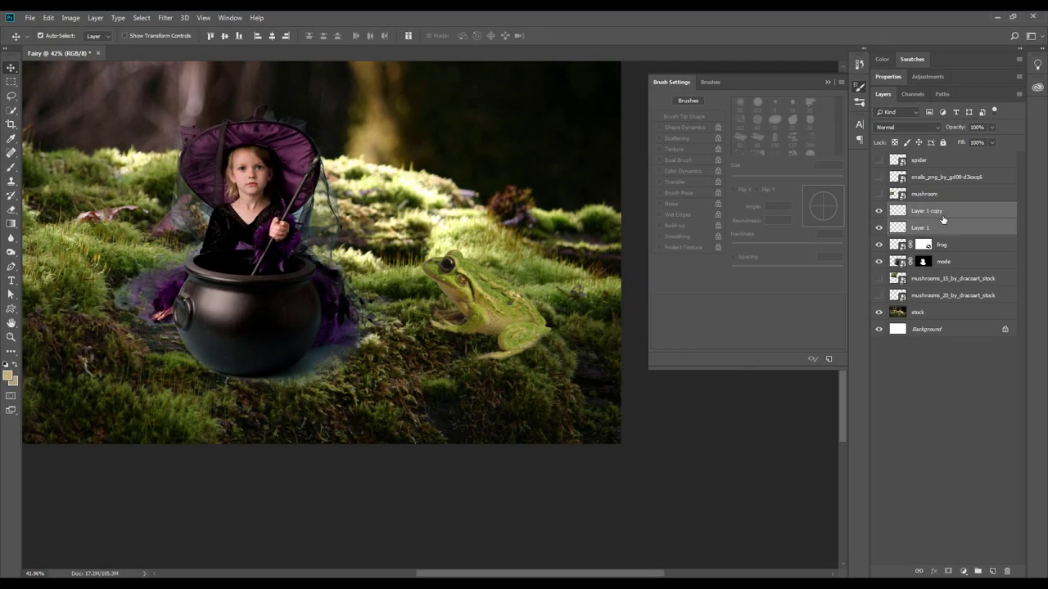
Add a Curves adjustment above the frog layer and clip it to the frog.
{"action": "scroll", "coordinate": [442, 250], "scroll_direction": "down", "scroll_amount": 1}
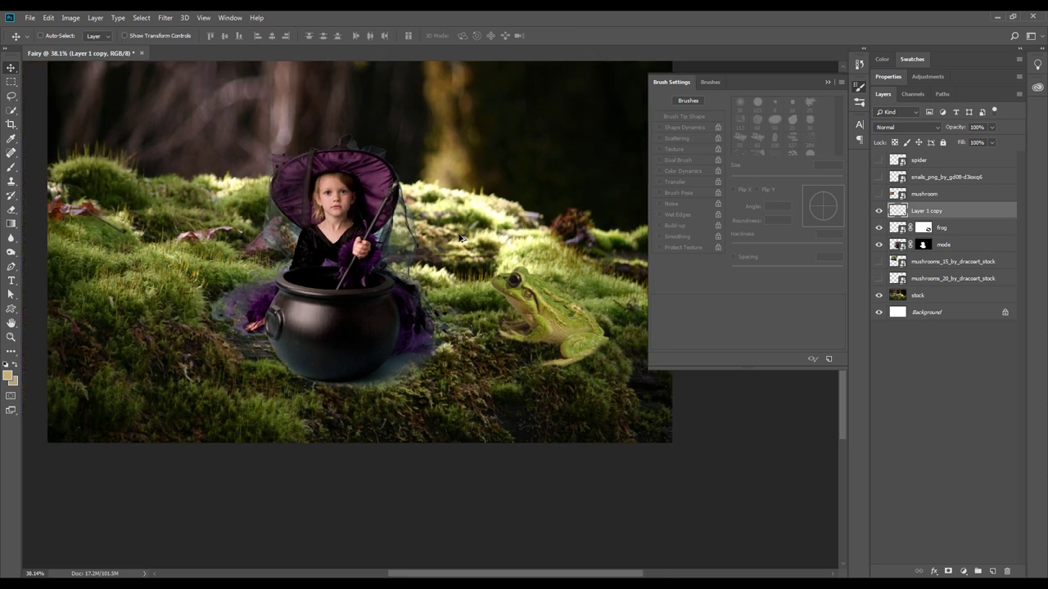
{"action": "key", "text": "F5"}
{"action": "left_click", "coordinate": [964, 233]}
{"action": "left_click", "coordinate": [962, 572]}
{"action": "left_click", "coordinate": [982, 454]}
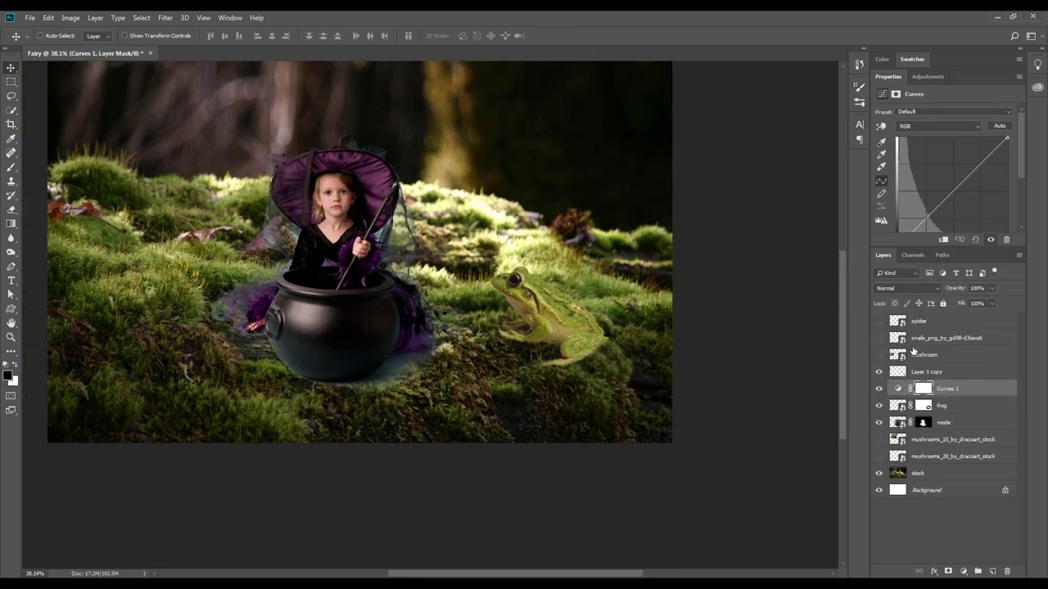
{"action": "key", "text": "ctrl+alt+g"}
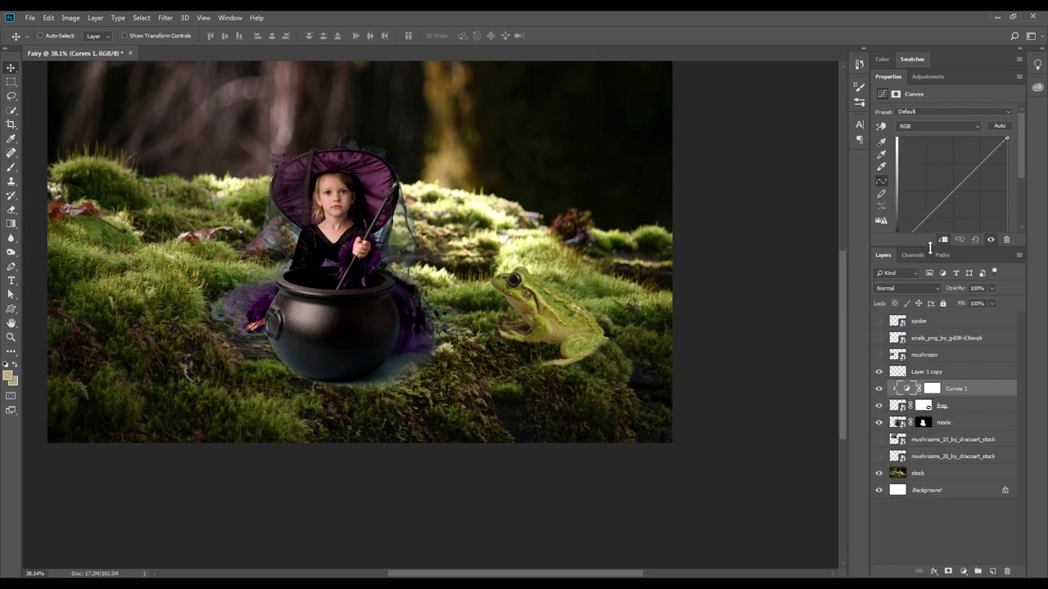
Pull the curve down with a midtone point to darken the frog.
{"action": "left_click_drag", "start_coordinate": [929, 247], "coordinate": [929, 310]}
{"action": "left_click_drag", "start_coordinate": [919, 226], "coordinate": [919, 230]}
{"action": "scroll", "coordinate": [809, 281], "scroll_direction": "up", "scroll_amount": 2}
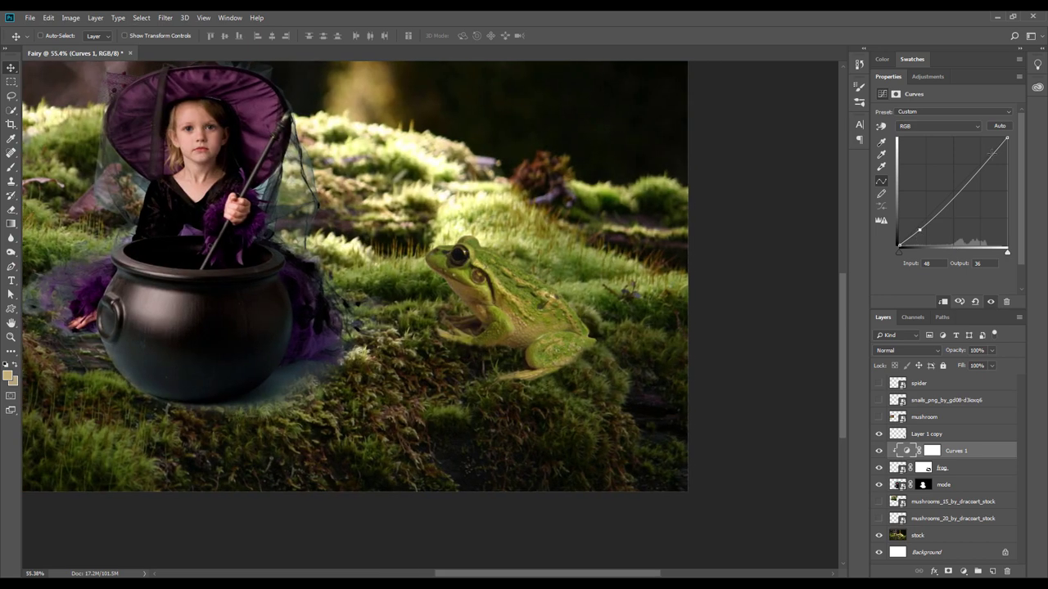
{"action": "left_click_drag", "start_coordinate": [989, 157], "coordinate": [992, 159]}
{"action": "left_click_drag", "start_coordinate": [952, 199], "coordinate": [931, 226]}
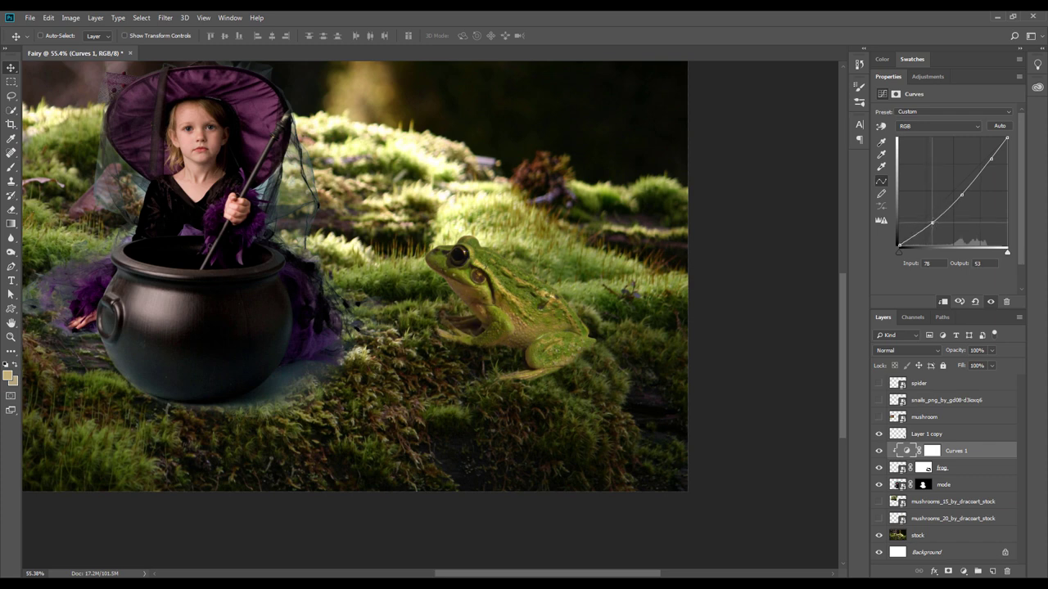
Paint the Curves mask to bring brightness back on the frog's back.
{"action": "left_click", "coordinate": [932, 451]}
{"action": "key", "text": "b"}
{"action": "scroll", "coordinate": [536, 311], "scroll_direction": "up", "scroll_amount": 3, "text": "alt"}
{"action": "left_click_drag", "start_coordinate": [520, 268], "coordinate": [474, 246]}
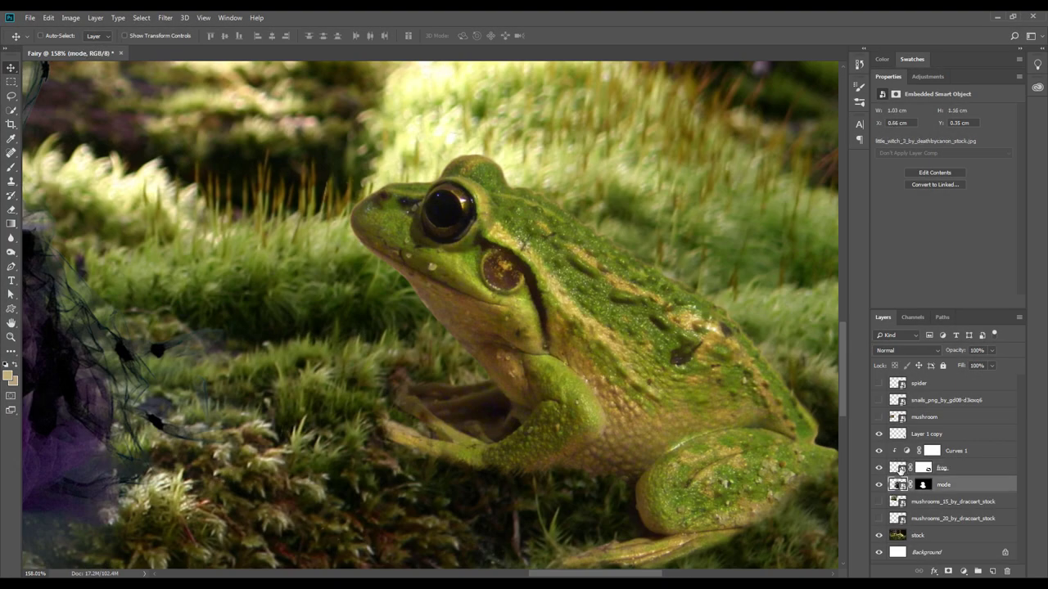
Lasso the frog's lower jaw and transform the selection outline.
{"action": "left_click", "coordinate": [900, 468]}
{"action": "scroll", "coordinate": [503, 295], "scroll_direction": "up", "scroll_amount": 3}
{"action": "key", "text": "l"}
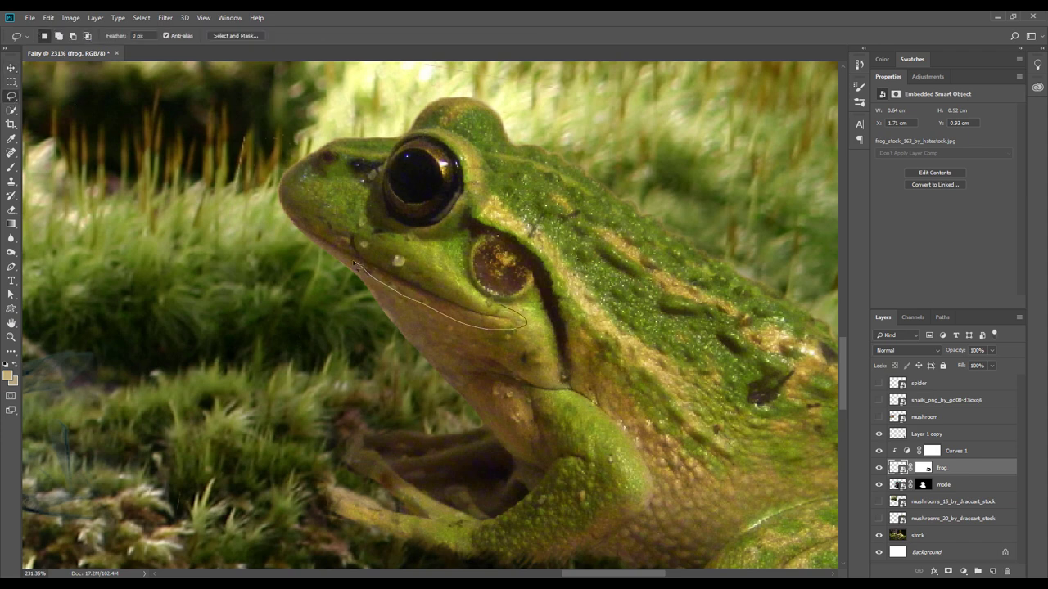
{"action": "left_click_drag", "start_coordinate": [455, 279], "coordinate": [453, 293]}
{"action": "right_click", "coordinate": [453, 294]}
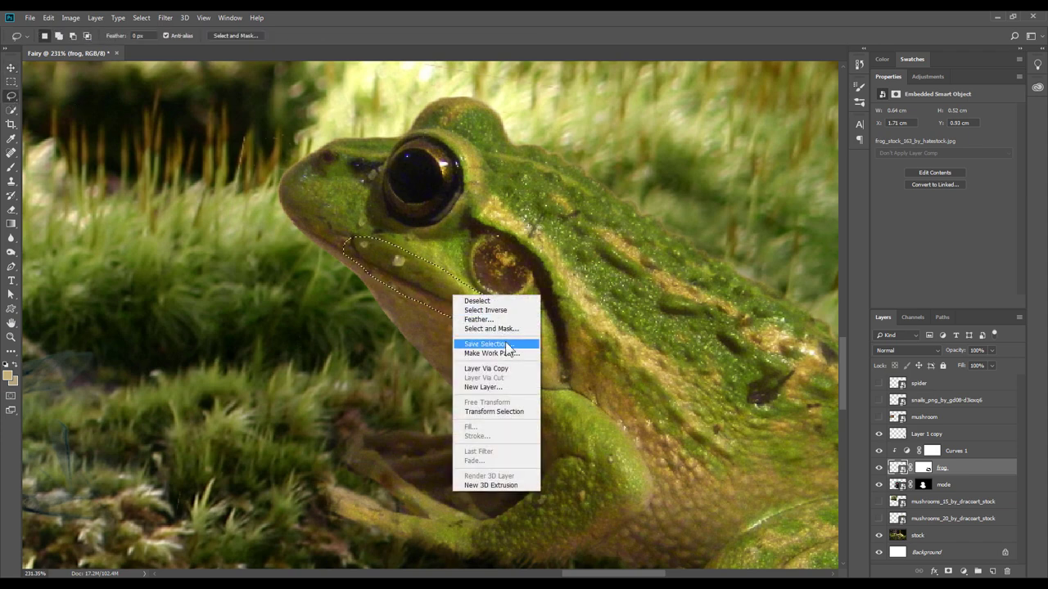
{"action": "left_click", "coordinate": [494, 411]}
{"action": "key", "text": "Return"}
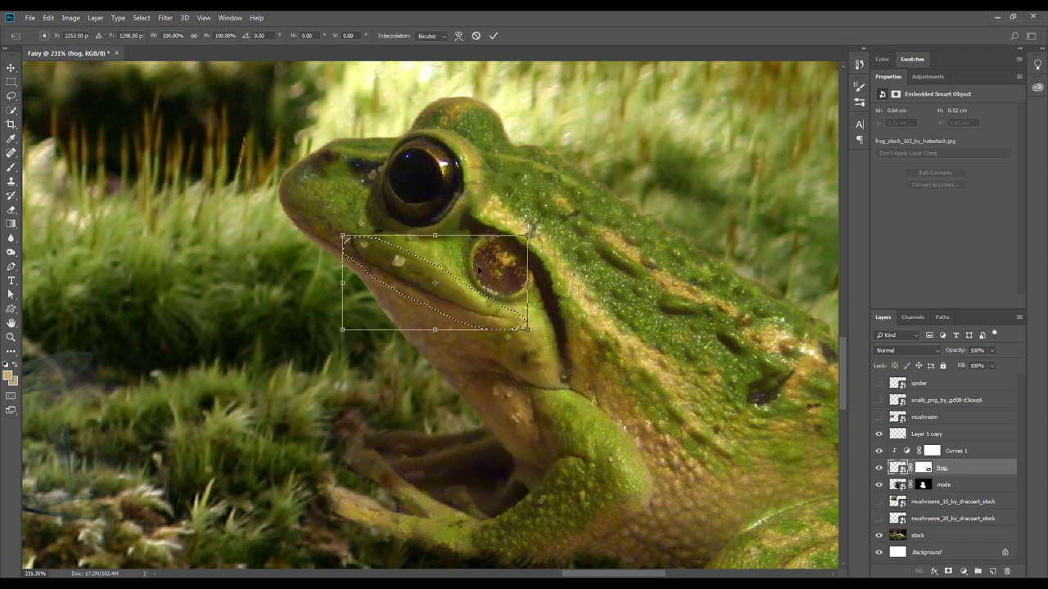
{"action": "key", "text": "Return"}
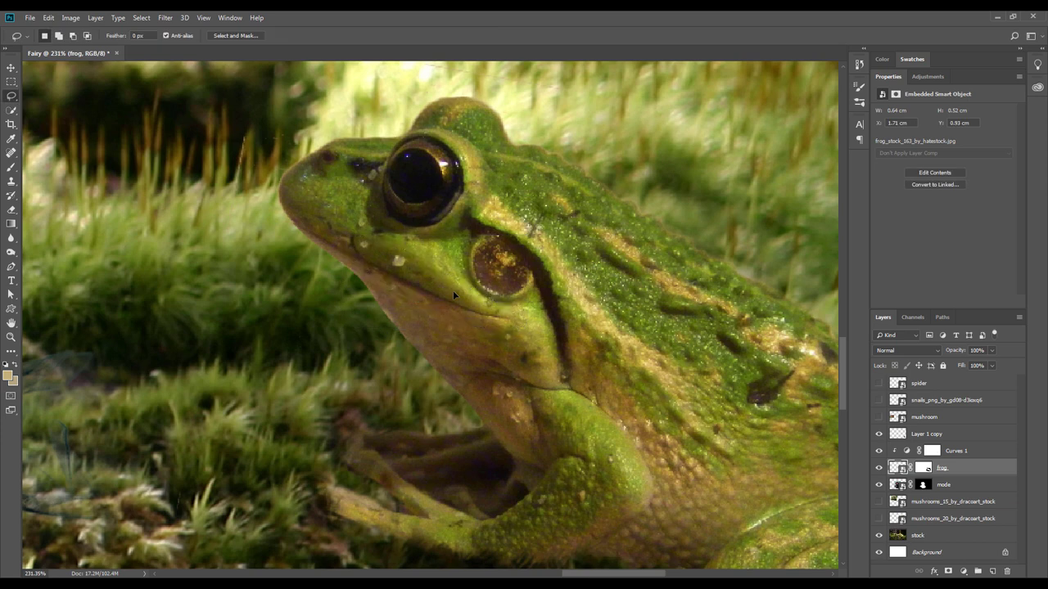
Group frog and Curves 1, merge a duplicate into one layer, and hide Group 1.
{"action": "left_click", "coordinate": [960, 455]}
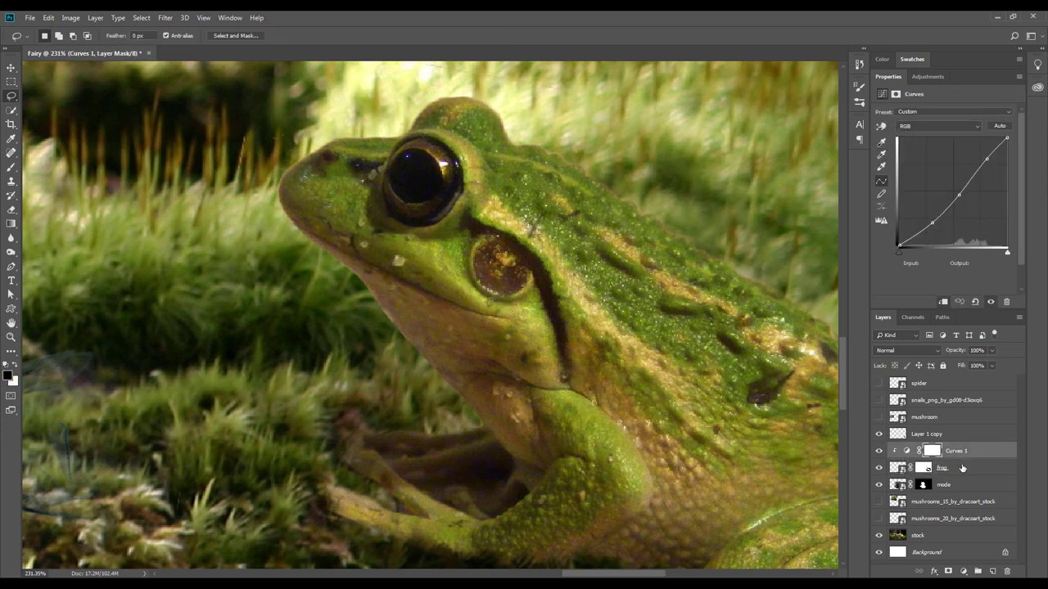
{"action": "left_click", "coordinate": [946, 440]}
{"action": "left_click", "coordinate": [948, 471]}
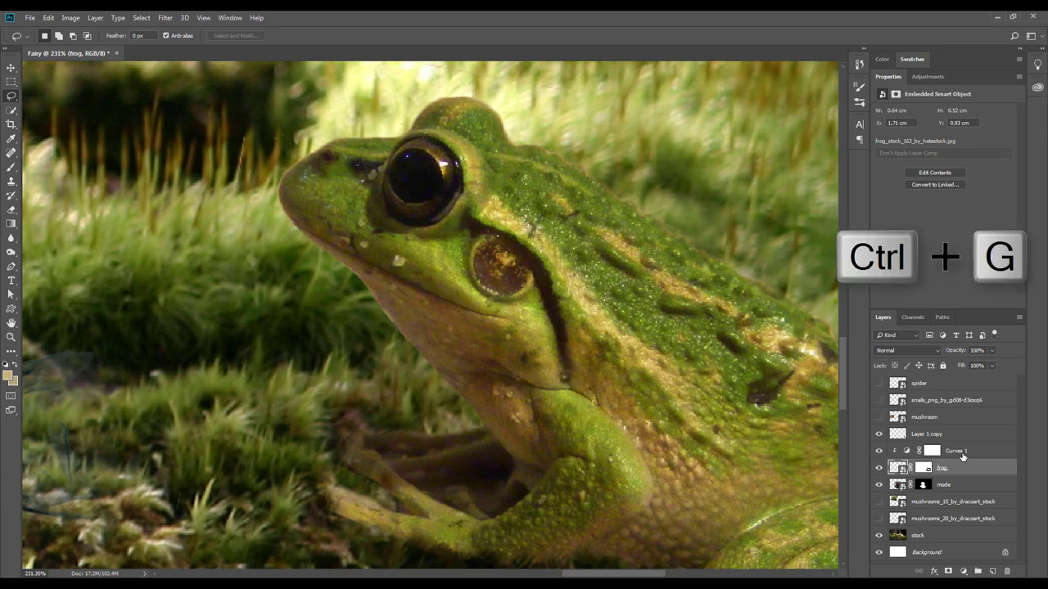
{"action": "left_click", "coordinate": [962, 457], "text": "ctrl"}
{"action": "key", "text": "ctrl+g"}
{"action": "key", "text": "ctrl+j"}
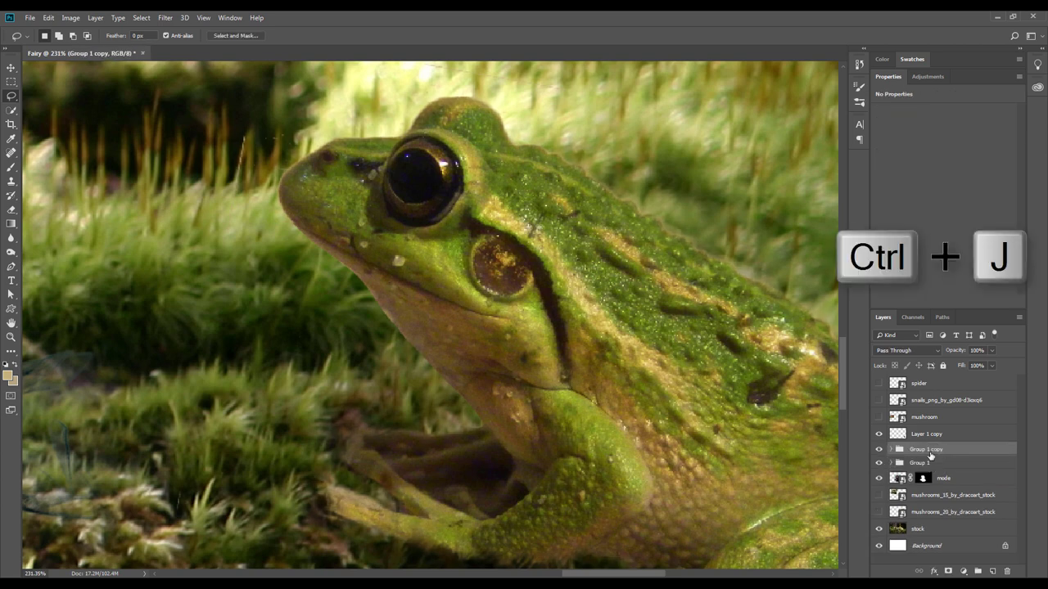
{"action": "key", "text": "ctrl+e"}
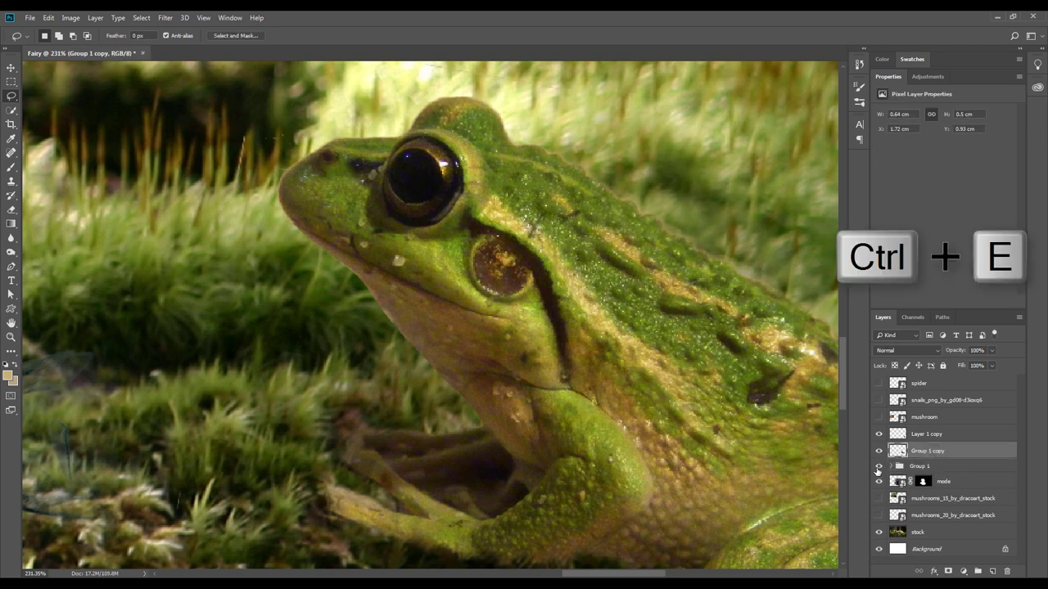
{"action": "left_click", "coordinate": [879, 466]}
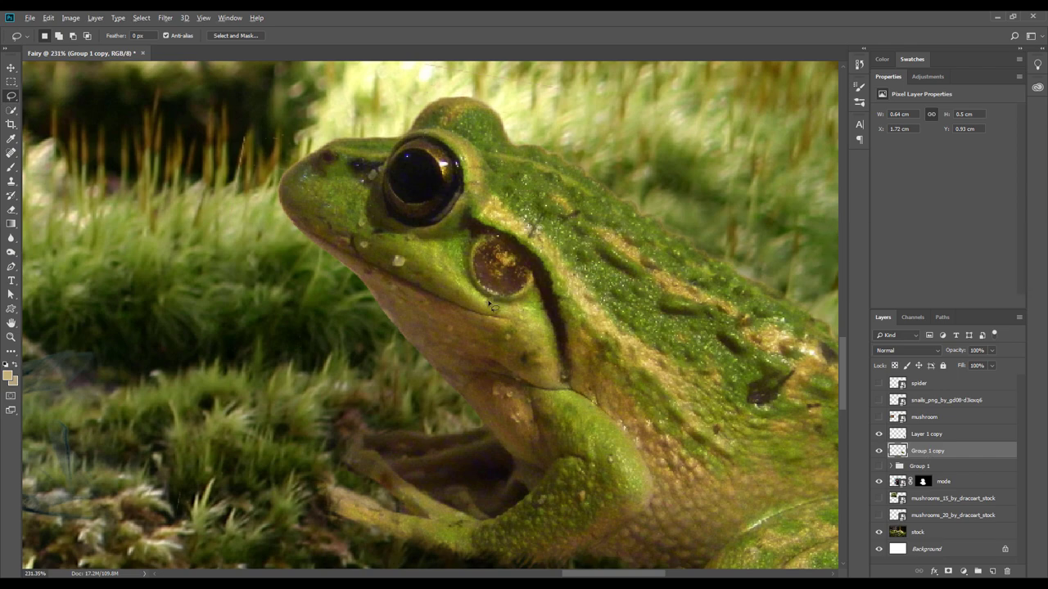
Compare the original Group 1 against the merged copy by toggling Curves 1, then hide it.
{"action": "scroll", "coordinate": [490, 305], "scroll_direction": "down", "scroll_amount": 3}
{"action": "scroll", "coordinate": [543, 378], "scroll_direction": "down", "scroll_amount": 2}
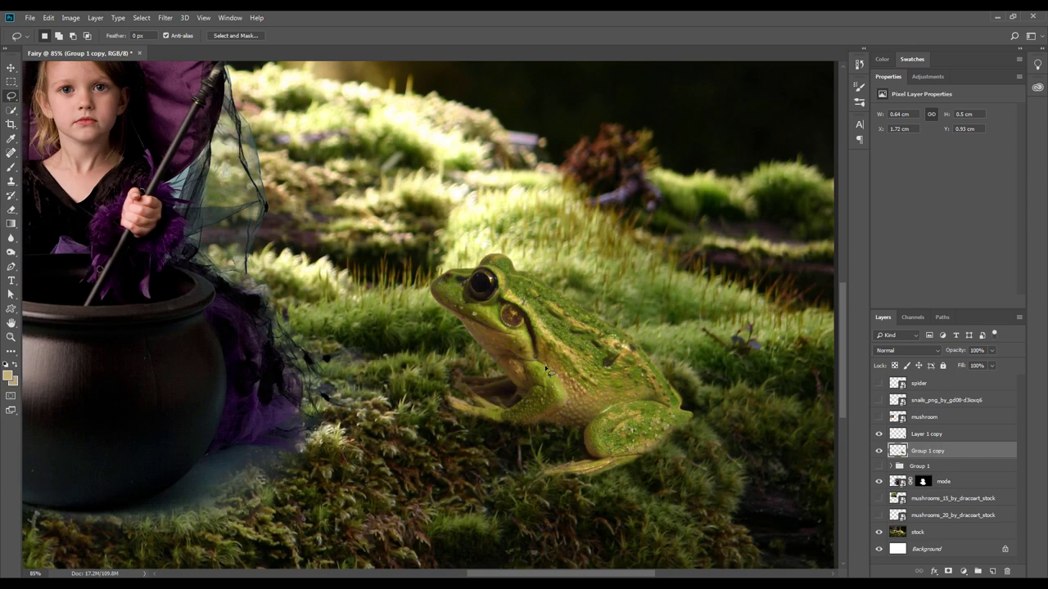
{"action": "scroll", "coordinate": [543, 378], "scroll_direction": "up", "scroll_amount": 1}
{"action": "scroll", "coordinate": [543, 378], "scroll_direction": "up", "scroll_amount": 2}
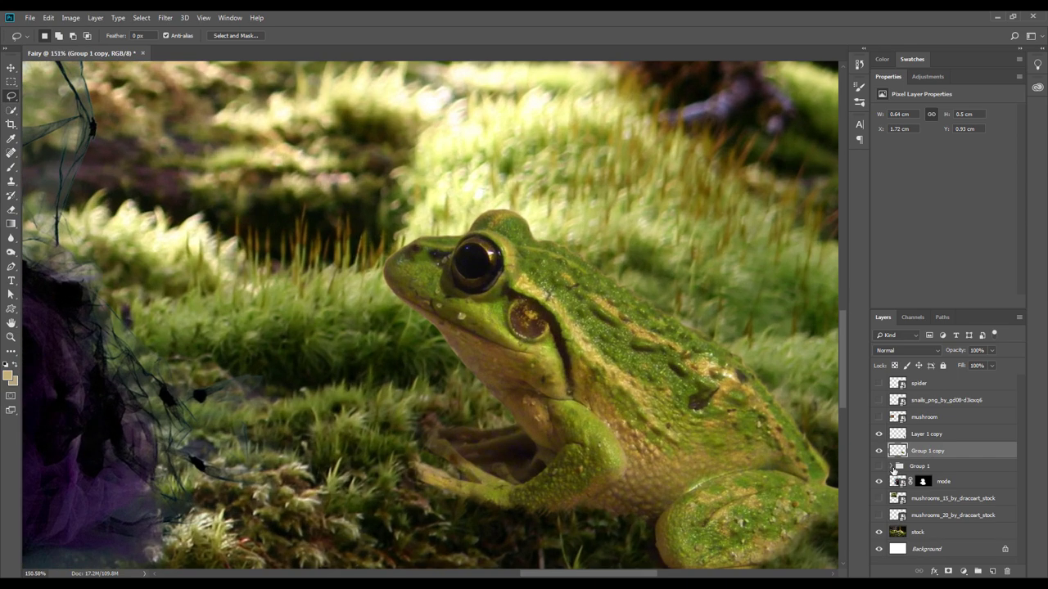
{"action": "left_click", "coordinate": [879, 451]}
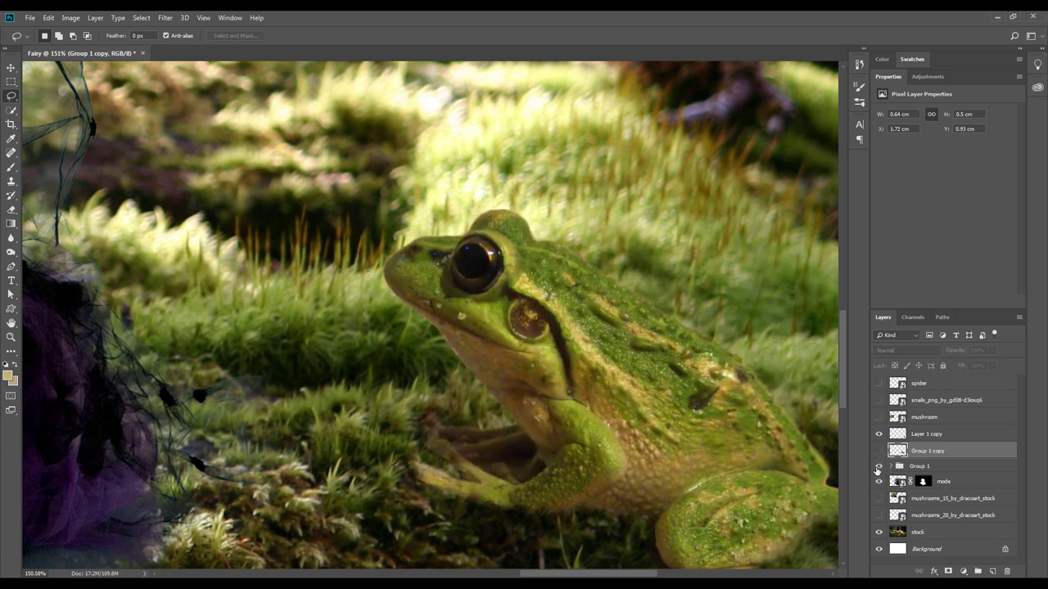
{"action": "left_click", "coordinate": [890, 466]}
{"action": "left_click", "coordinate": [881, 482]}
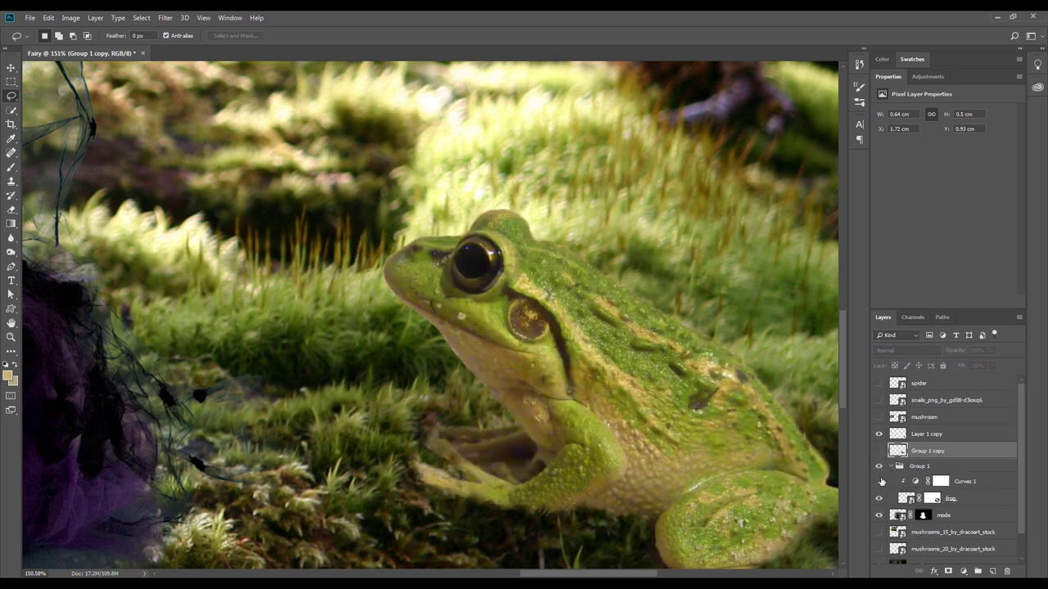
{"action": "left_click", "coordinate": [892, 465]}
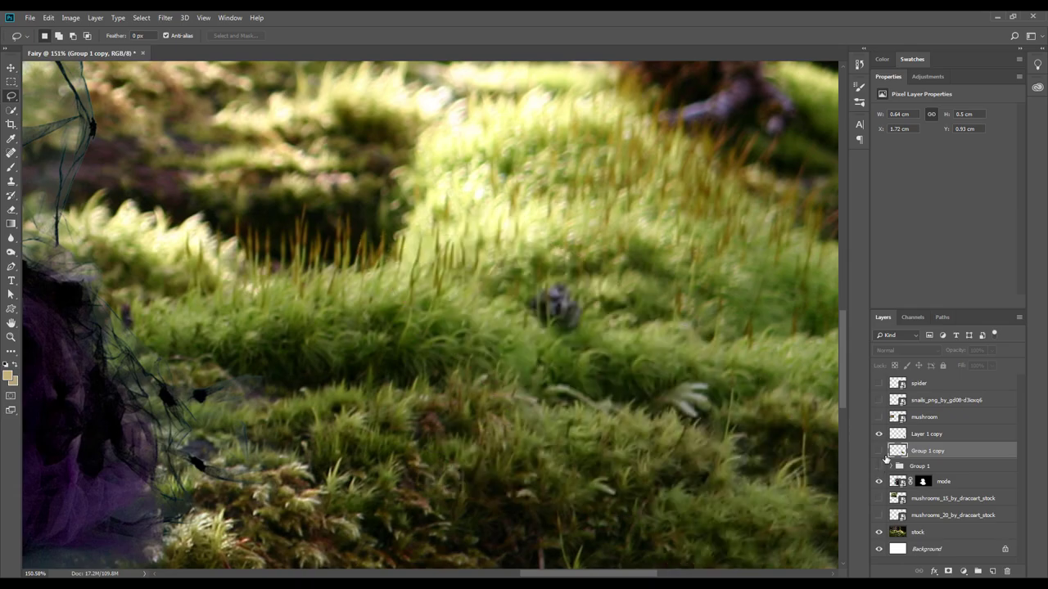
Show the merged frog layer and put the jaw selection into Warp transform.
{"action": "left_click", "coordinate": [879, 451]}
{"action": "scroll", "coordinate": [434, 325], "scroll_direction": "up", "scroll_amount": 3}
{"action": "scroll", "coordinate": [433, 325], "scroll_direction": "up", "scroll_amount": 2}
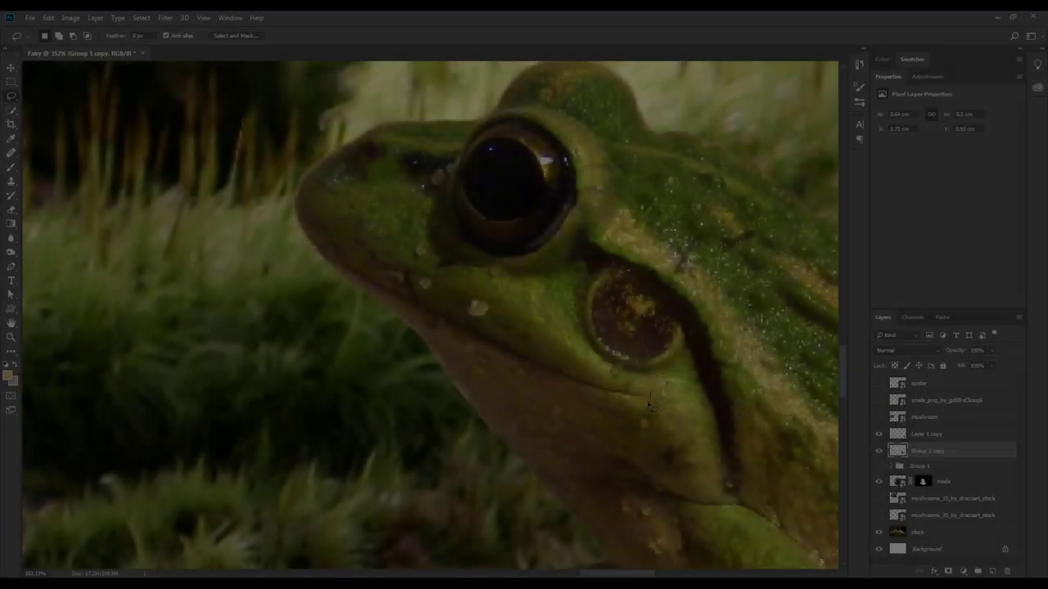
{"action": "right_click", "coordinate": [564, 374]}
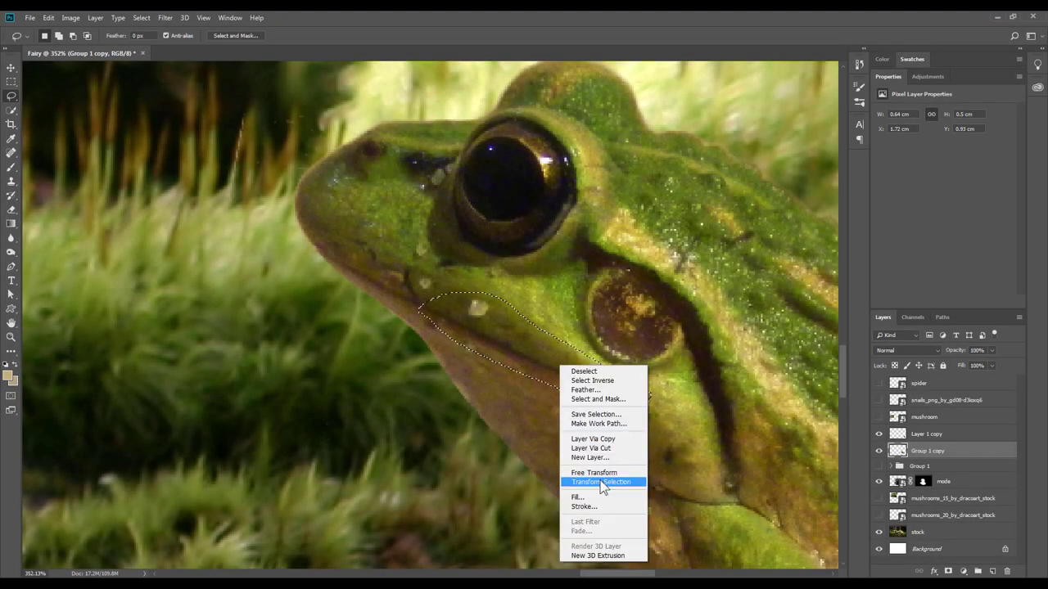
{"action": "left_click", "coordinate": [602, 483]}
{"action": "right_click", "coordinate": [578, 369]}
{"action": "left_click", "coordinate": [601, 437]}
Warp the jaw edges, pulling the bottom down, then commit and deselect.
{"action": "left_click_drag", "start_coordinate": [555, 366], "coordinate": [517, 359]}
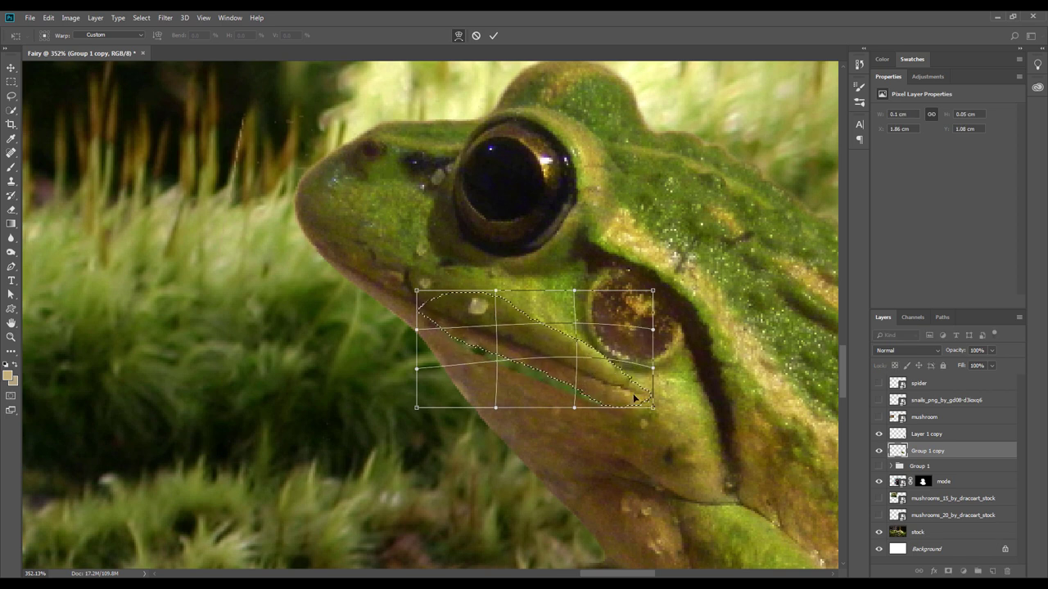
{"action": "left_click_drag", "start_coordinate": [573, 334], "coordinate": [422, 317]}
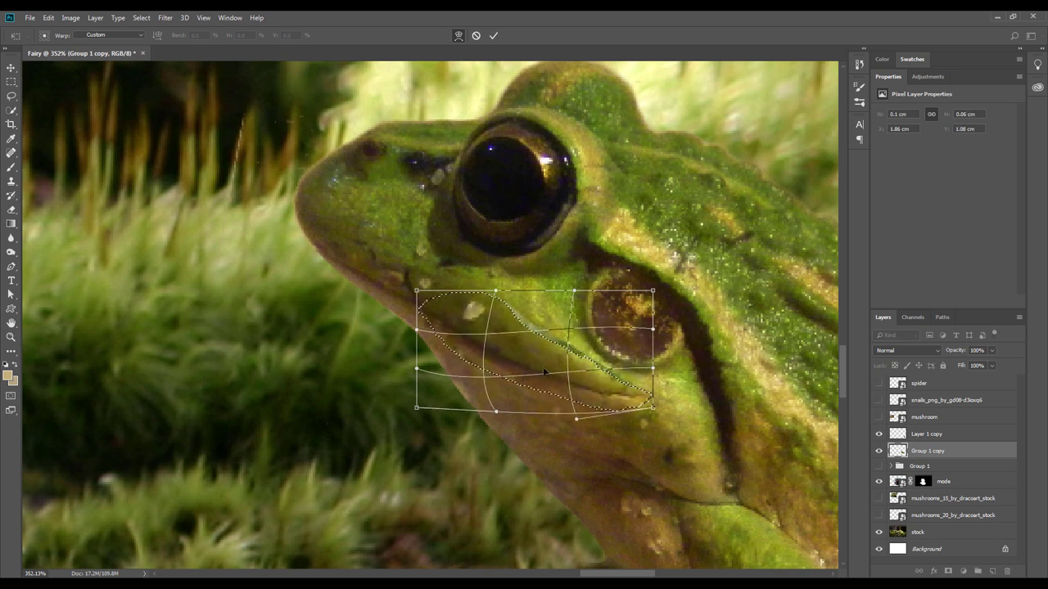
{"action": "left_click_drag", "start_coordinate": [502, 295], "coordinate": [504, 270]}
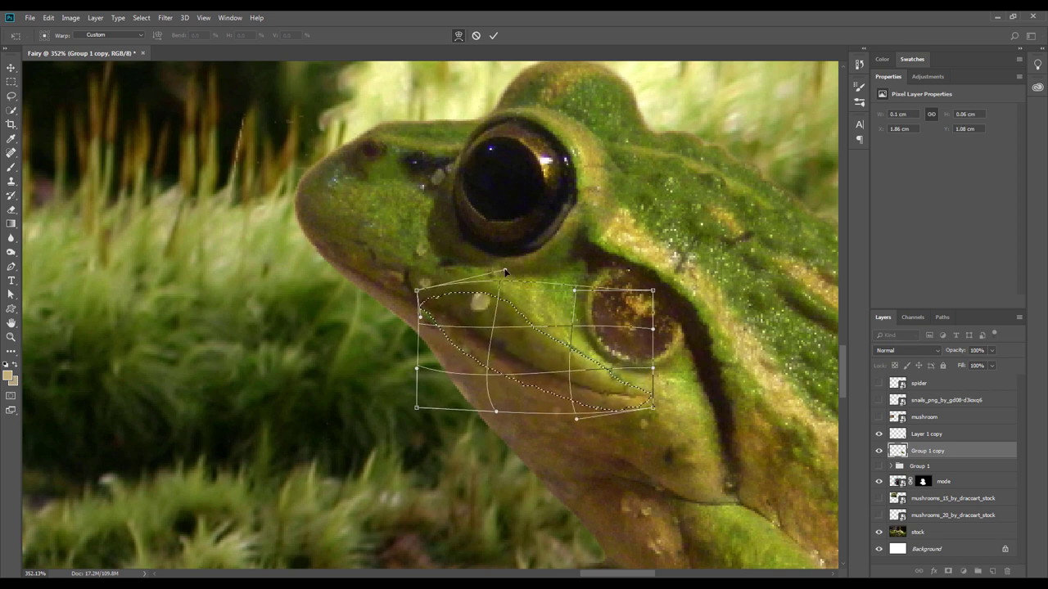
{"action": "left_click_drag", "start_coordinate": [496, 411], "coordinate": [491, 434]}
{"action": "left_click_drag", "start_coordinate": [652, 407], "coordinate": [648, 401]}
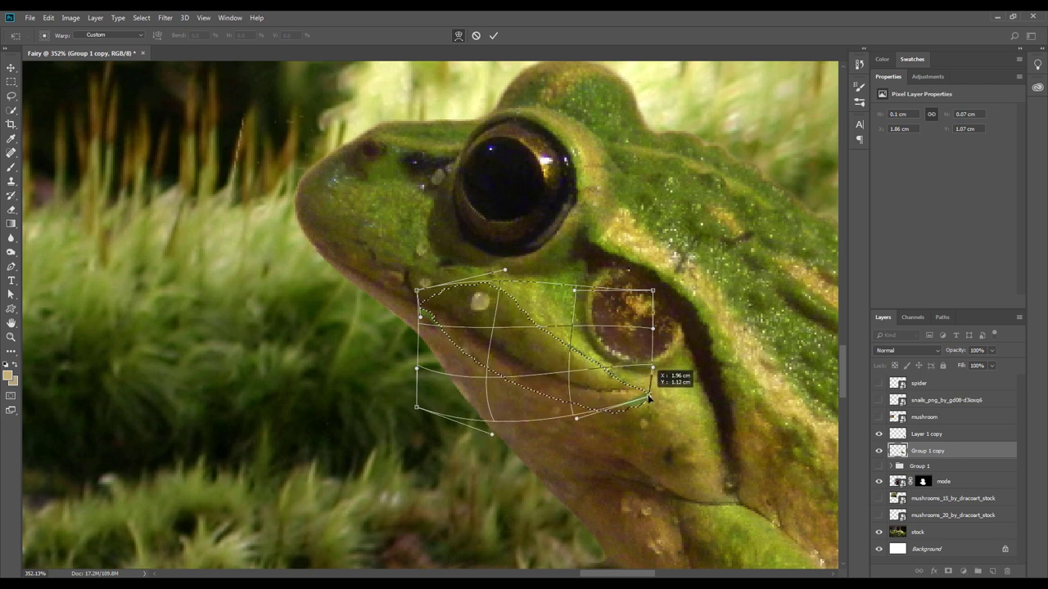
{"action": "key", "text": "Return"}
{"action": "key", "text": "ctrl+d"}
Set the Clone Stamp to sample the Current Layer and zoom to the frog's mouth.
{"action": "scroll", "coordinate": [558, 354], "scroll_direction": "up", "scroll_amount": 3}
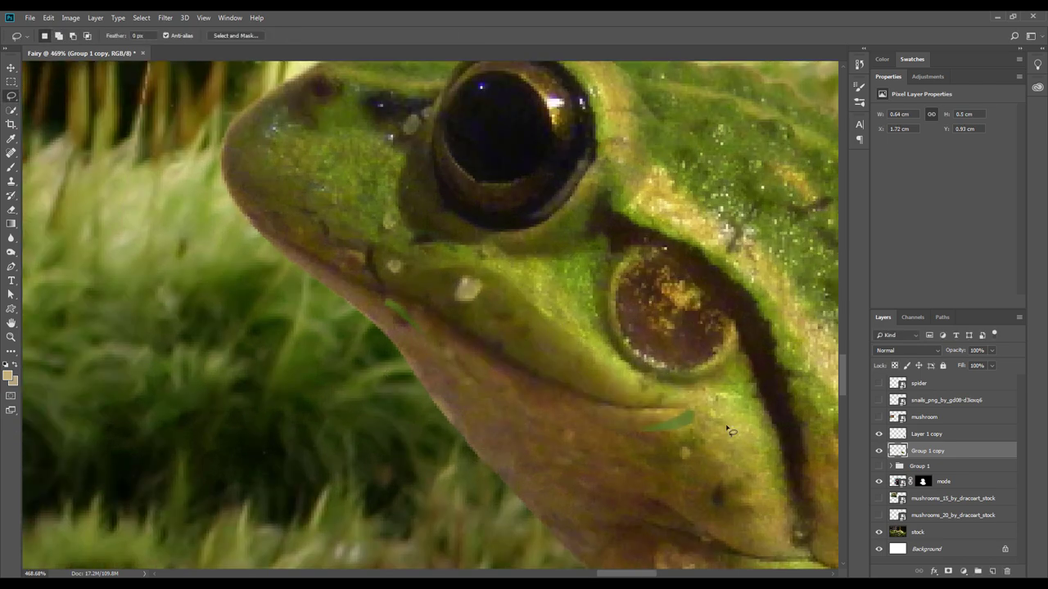
{"action": "left_click", "coordinate": [11, 181]}
{"action": "left_click", "coordinate": [398, 46]}
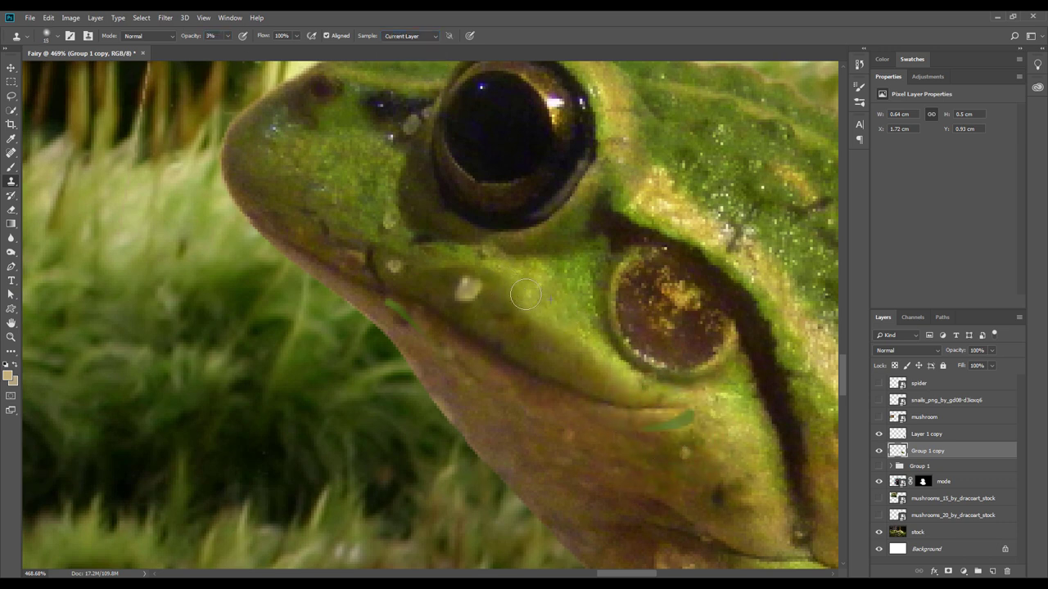
{"action": "left_click_drag", "start_coordinate": [591, 350], "coordinate": [534, 277]}
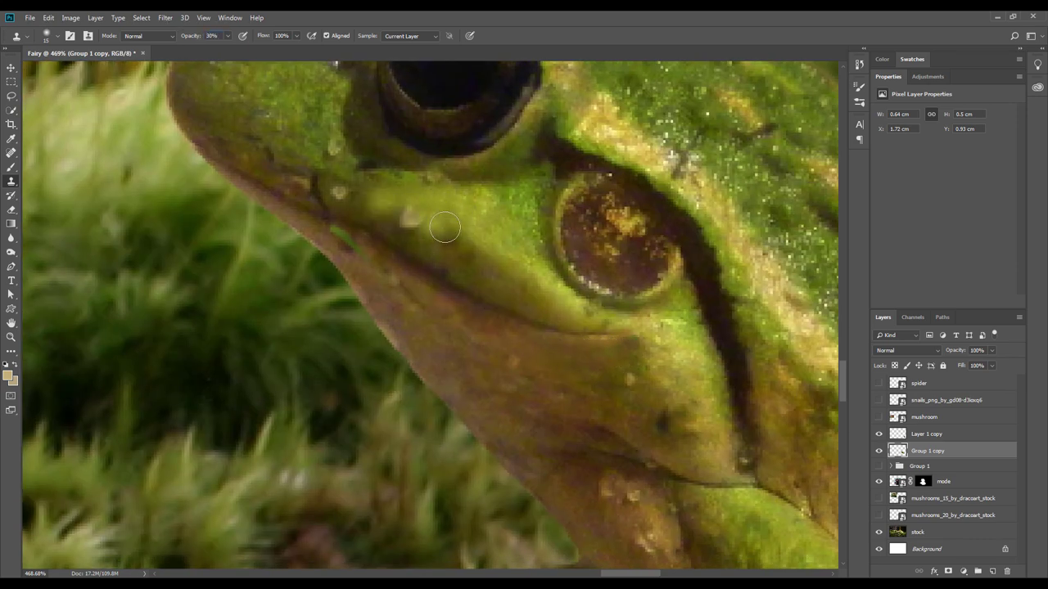
{"action": "scroll", "coordinate": [395, 229], "scroll_direction": "down", "scroll_amount": 2}
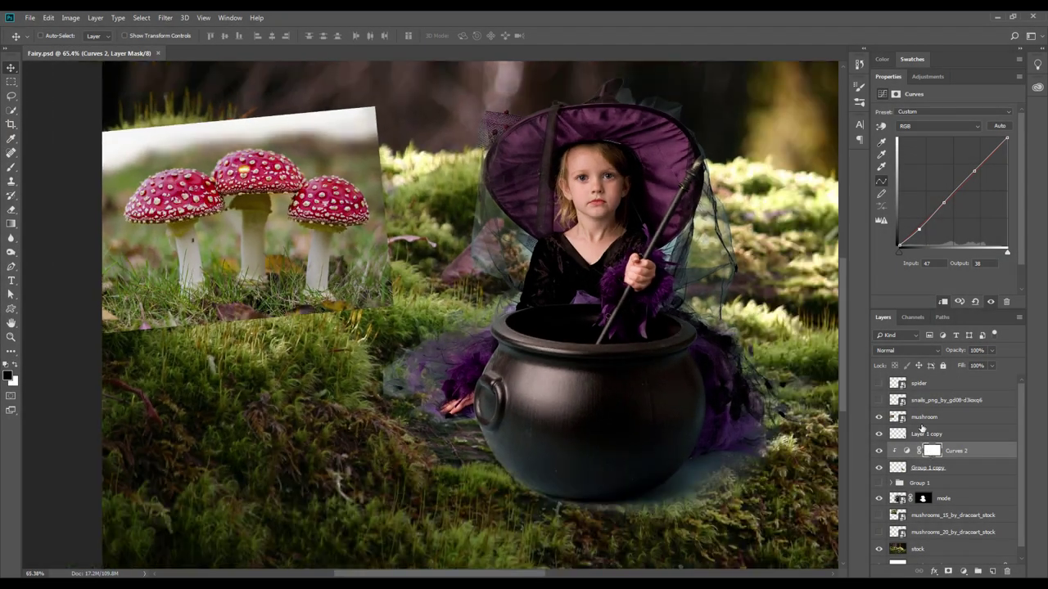
Add a layer mask to the mushroom layer and paint out the white sky at top left.
{"action": "left_click", "coordinate": [903, 419]}
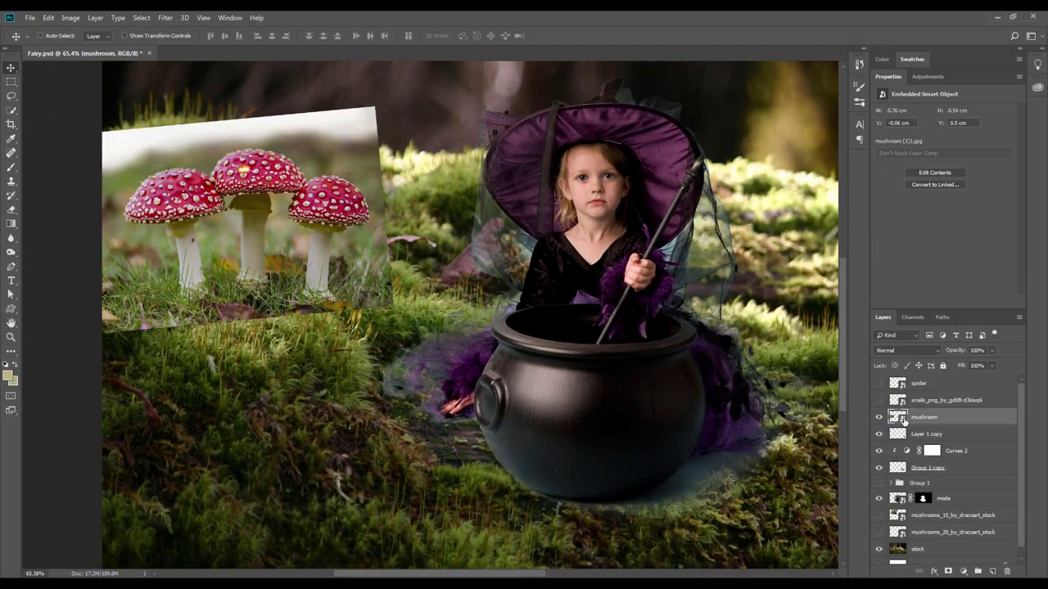
{"action": "left_click", "coordinate": [951, 571]}
{"action": "key", "text": "b"}
{"action": "scroll", "coordinate": [209, 236], "scroll_direction": "up", "scroll_amount": 4}
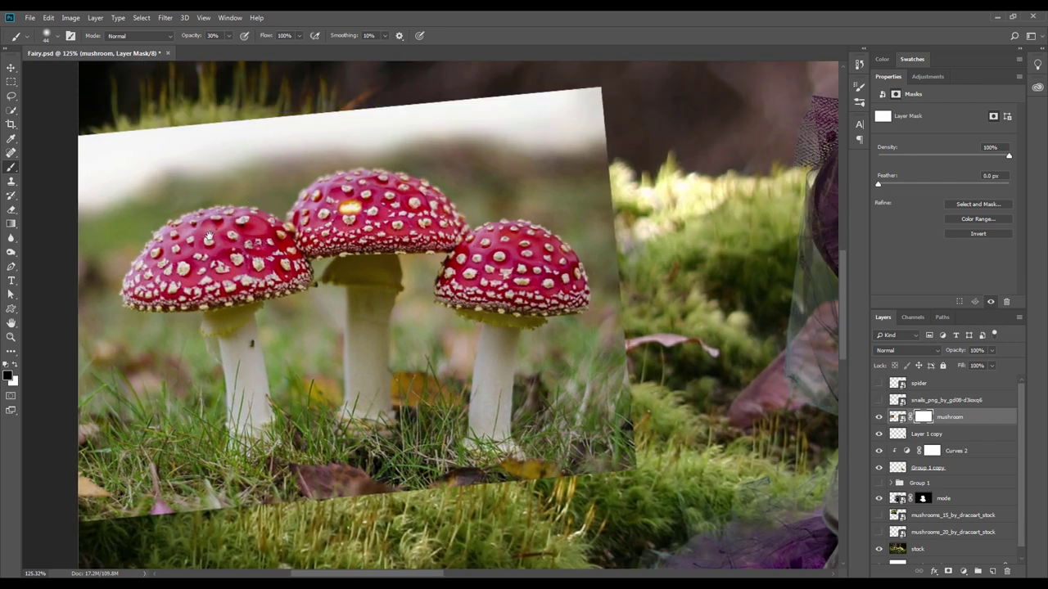
{"action": "key", "text": "bracketright"}
{"action": "key", "text": "bracketright"}
{"action": "key", "text": "bracketright"}
{"action": "mouse_move", "coordinate": [276, 152]}
{"action": "left_mouse_down"}
{"action": "mouse_move", "coordinate": [227, 134]}
{"action": "mouse_move", "coordinate": [105, 175]}
{"action": "mouse_move", "coordinate": [176, 115]}
{"action": "mouse_move", "coordinate": [322, 99]}
{"action": "mouse_move", "coordinate": [355, 117]}
{"action": "left_mouse_up"}
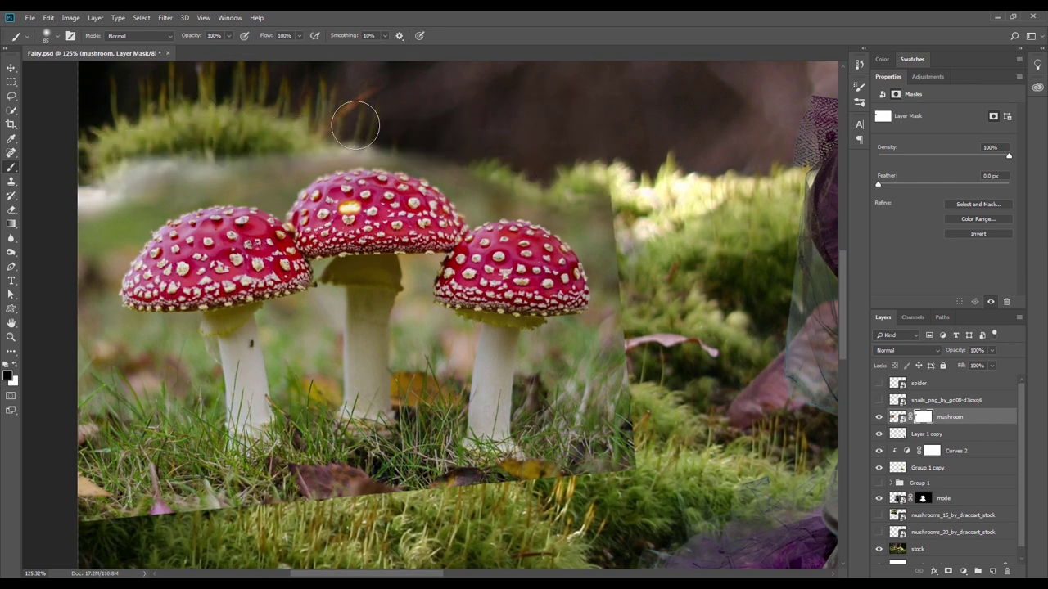
{"action": "key", "text": "0"}
{"action": "scroll", "coordinate": [355, 117], "scroll_direction": "down", "scroll_amount": 2}
Blend the toadstools' lower-left grass edge into the moss on the mask.
{"action": "left_click_drag", "start_coordinate": [297, 400], "coordinate": [61, 344]}
{"action": "scroll", "coordinate": [61, 344], "scroll_direction": "right", "scroll_amount": 1}
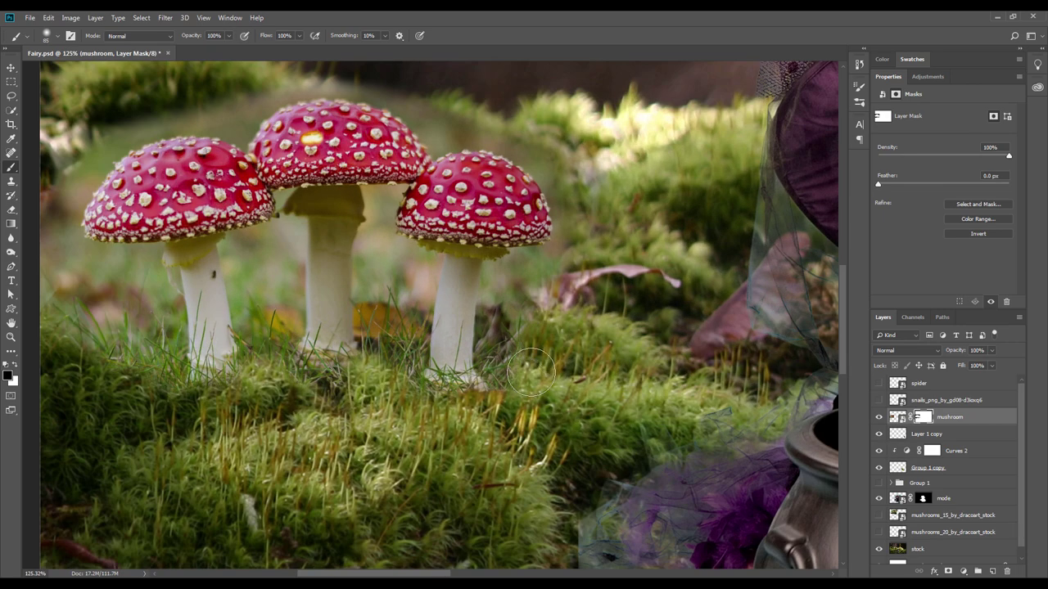
{"action": "left_click_drag", "start_coordinate": [120, 387], "coordinate": [66, 246]}
{"action": "right_click", "coordinate": [565, 184]}
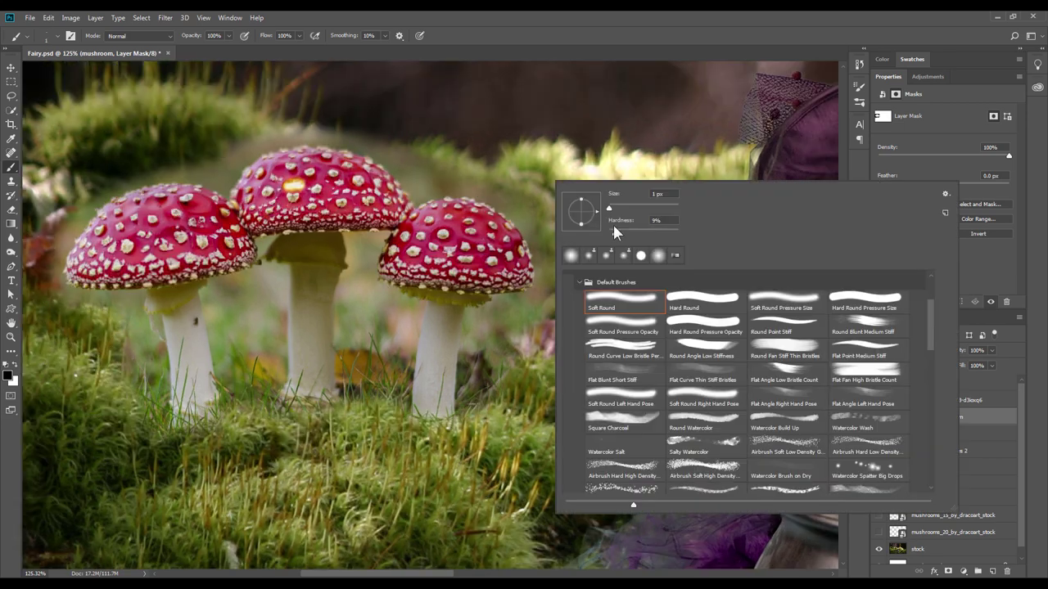
{"action": "key", "text": "Return"}
{"action": "scroll", "coordinate": [489, 213], "scroll_direction": "up", "scroll_amount": 3}
{"action": "left_click_drag", "start_coordinate": [490, 214], "coordinate": [694, 254]}
{"action": "left_click_drag", "start_coordinate": [237, 188], "coordinate": [376, 107]}
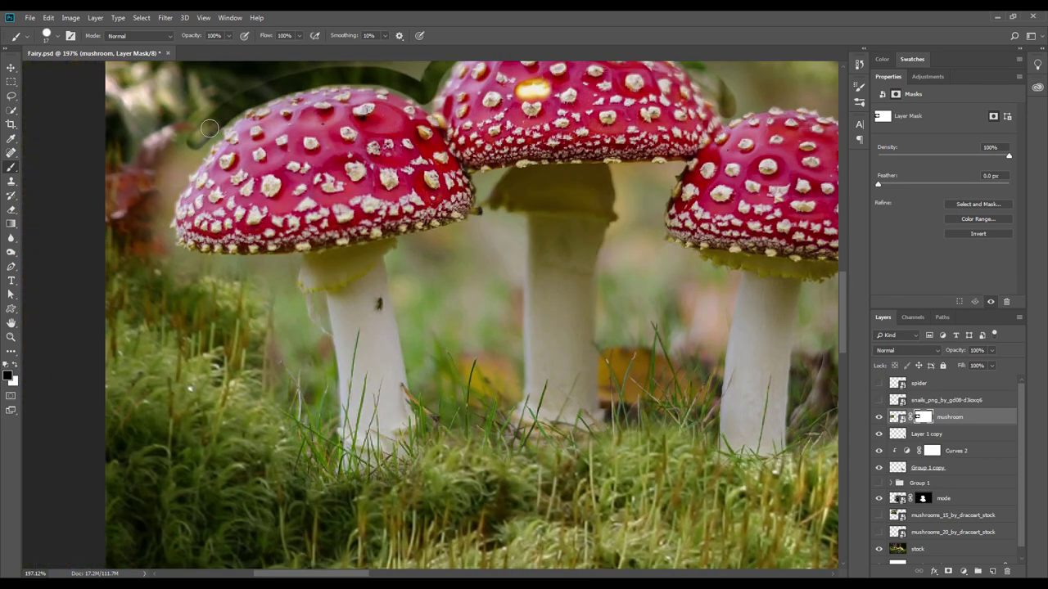
Mask out the background around the middle and right stems, restoring the brown leaf.
{"action": "mouse_move", "coordinate": [516, 245]}
{"action": "left_mouse_down"}
{"action": "mouse_move", "coordinate": [442, 245]}
{"action": "mouse_move", "coordinate": [440, 380]}
{"action": "mouse_move", "coordinate": [336, 352]}
{"action": "left_mouse_up"}
{"action": "left_click_drag", "start_coordinate": [426, 176], "coordinate": [426, 360]}
{"action": "mouse_move", "coordinate": [433, 123]}
{"action": "left_mouse_down"}
{"action": "mouse_move", "coordinate": [483, 152]}
{"action": "mouse_move", "coordinate": [524, 368]}
{"action": "left_mouse_up"}
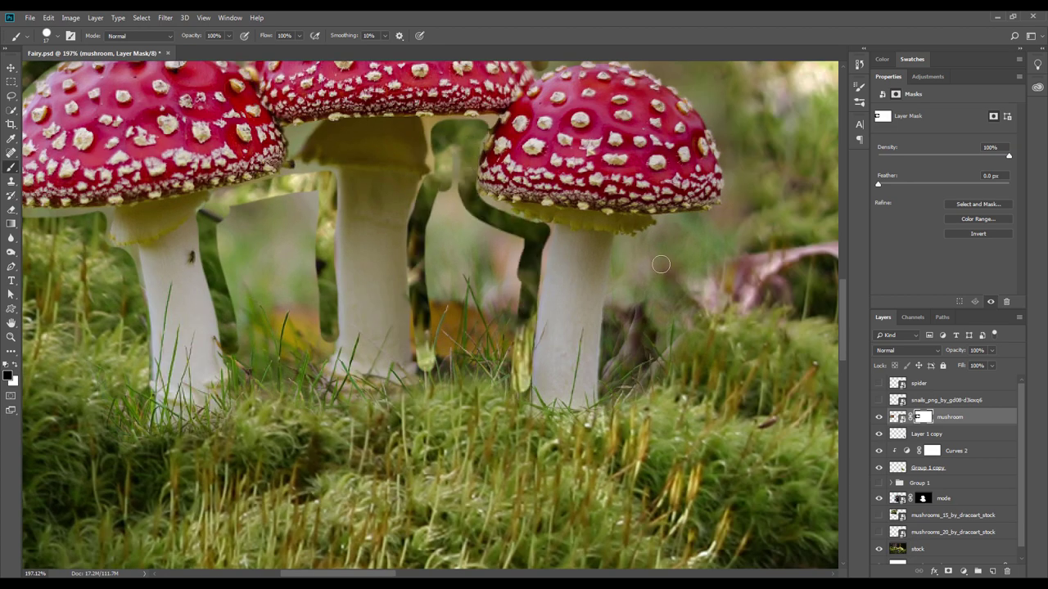
{"action": "left_click_drag", "start_coordinate": [268, 234], "coordinate": [315, 373]}
{"action": "left_click_drag", "start_coordinate": [287, 262], "coordinate": [384, 401]}
{"action": "left_click_drag", "start_coordinate": [421, 246], "coordinate": [491, 377]}
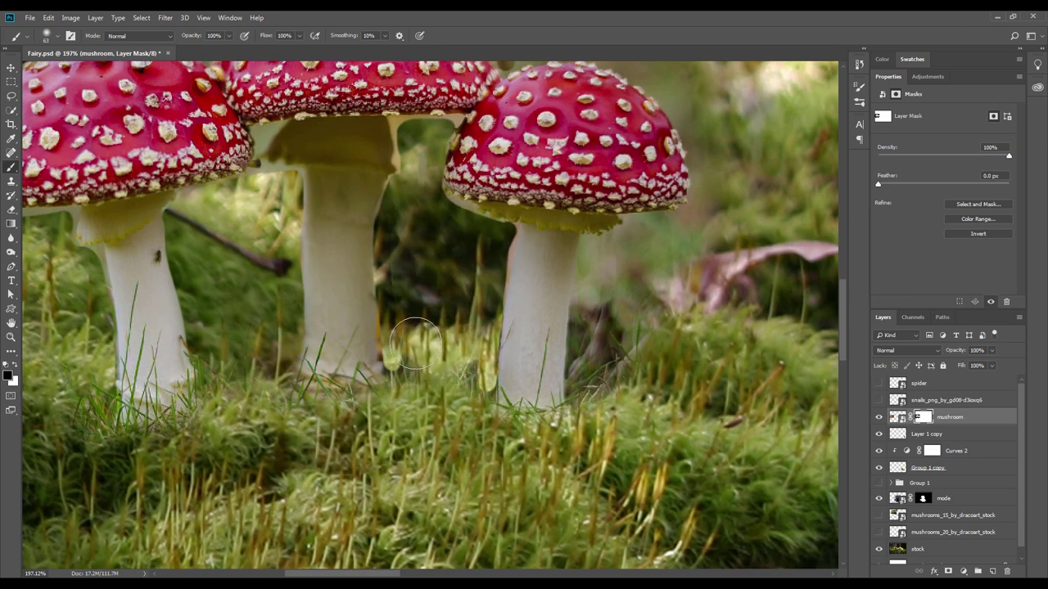
{"action": "left_click_drag", "start_coordinate": [458, 344], "coordinate": [403, 352]}
{"action": "key", "text": "x"}
{"action": "left_click_drag", "start_coordinate": [597, 393], "coordinate": [572, 279]}
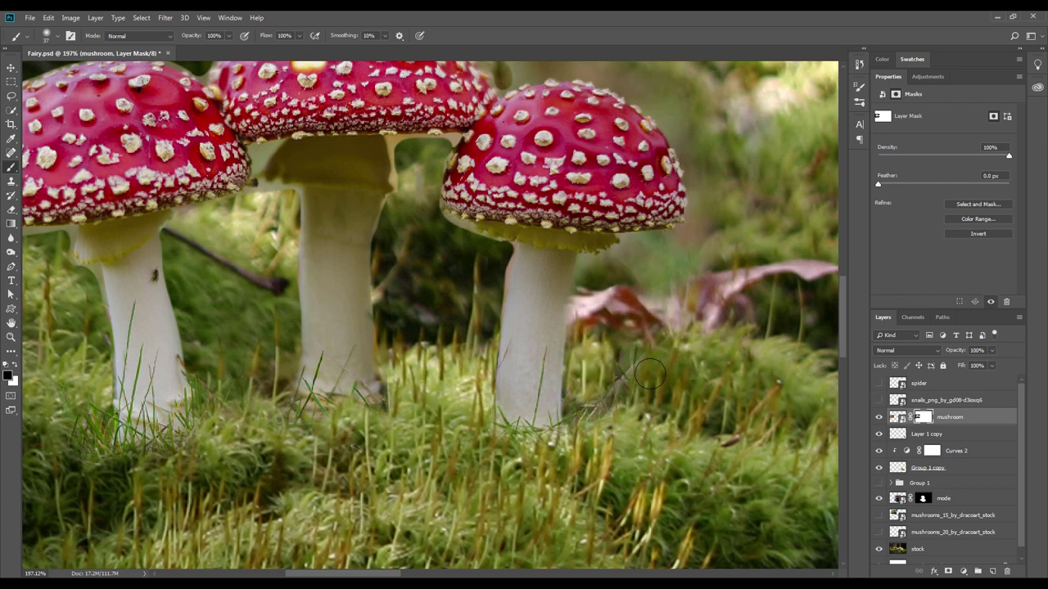
Lasso a selection along the underside of the right toadstool cap.
{"action": "key", "text": "l"}
{"action": "left_click_drag", "start_coordinate": [442, 218], "coordinate": [516, 249]}
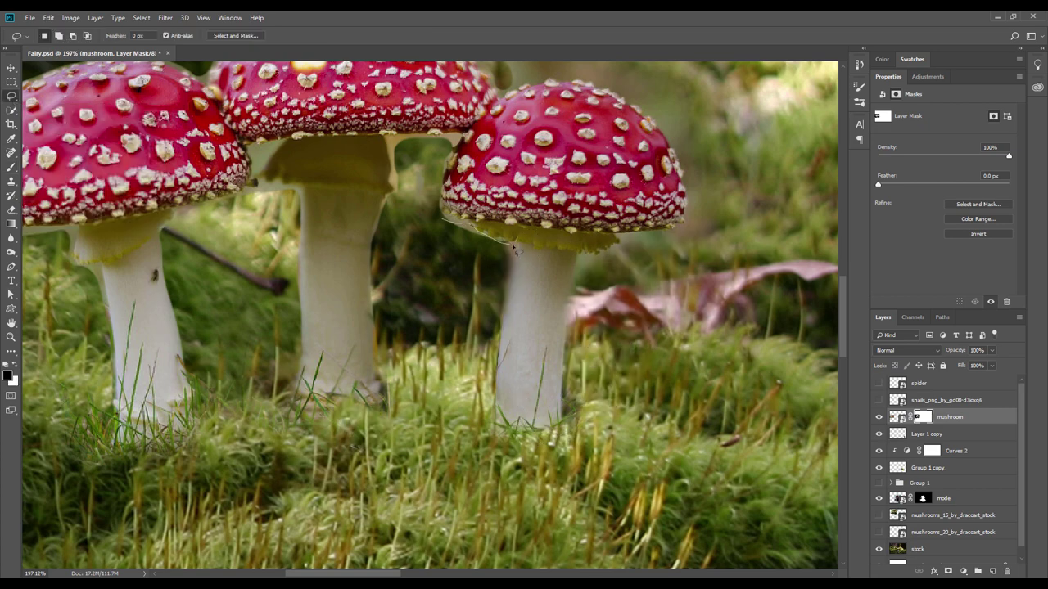
{"action": "scroll", "coordinate": [538, 286], "scroll_direction": "up", "scroll_amount": 2}
{"action": "key", "text": "b"}
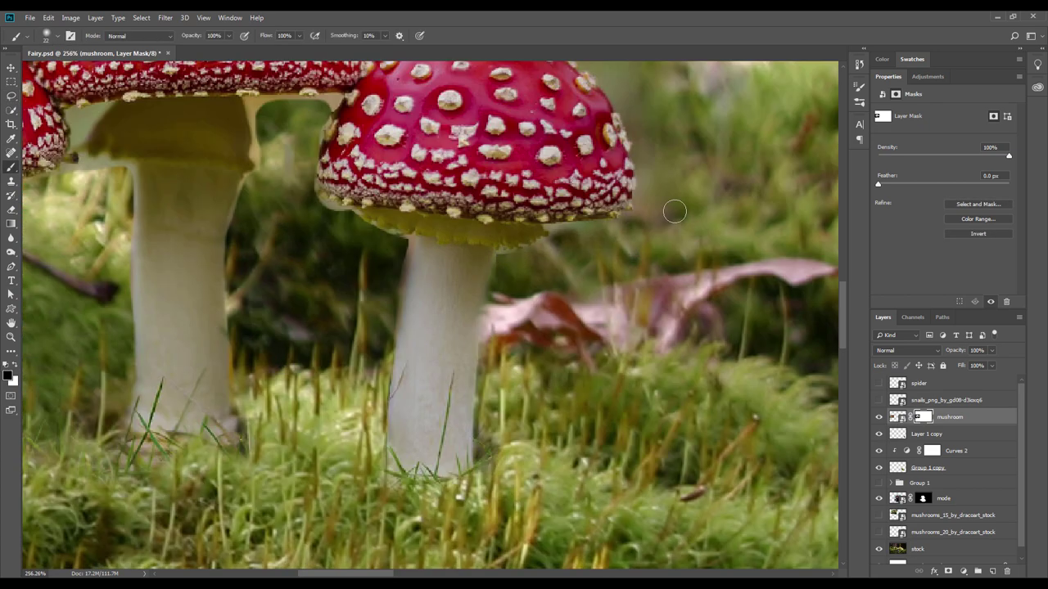
{"action": "scroll", "coordinate": [638, 221], "scroll_direction": "up", "scroll_amount": 1}
{"action": "left_click_drag", "start_coordinate": [350, 340], "coordinate": [677, 294]}
Magic-wand select the background gap between the toadstool caps and set black for masking.
{"action": "key", "text": "w"}
{"action": "key", "text": "x"}
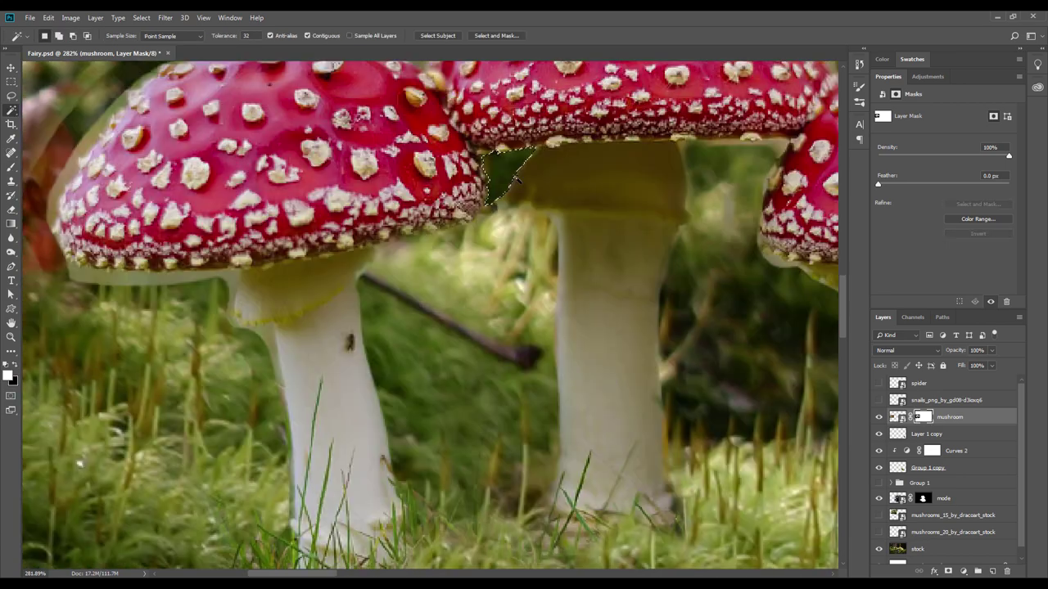
{"action": "left_click", "coordinate": [506, 169]}
{"action": "scroll", "coordinate": [506, 169], "scroll_direction": "down", "scroll_amount": 2}
{"action": "key", "text": "b"}
{"action": "scroll", "coordinate": [352, 365], "scroll_direction": "up", "scroll_amount": 2}
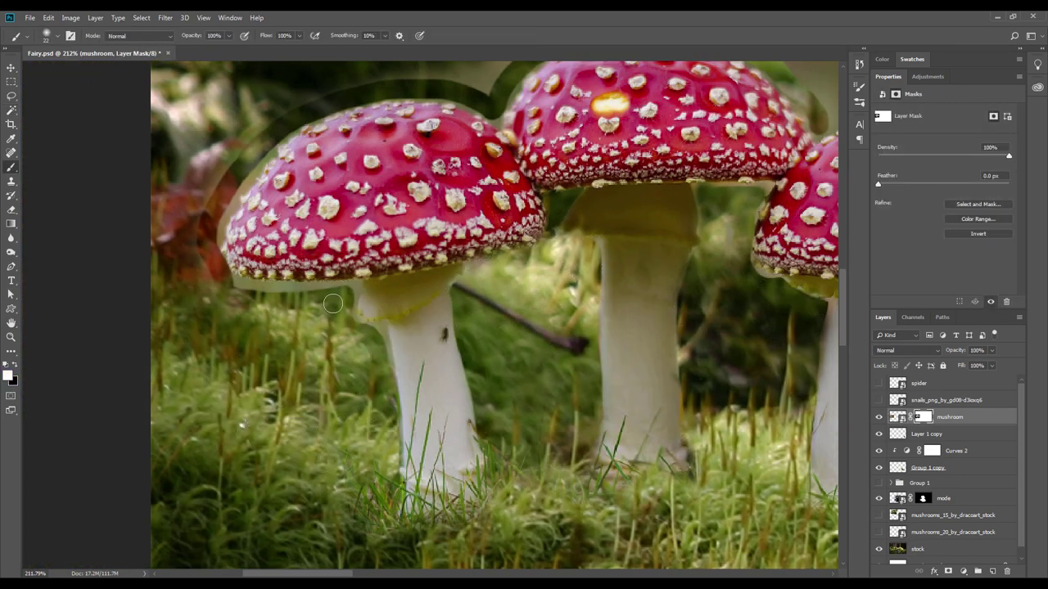
{"action": "key", "text": "x"}
{"action": "scroll", "coordinate": [352, 366], "scroll_direction": "down", "scroll_amount": 2}
{"action": "scroll", "coordinate": [510, 224], "scroll_direction": "down", "scroll_amount": 1}
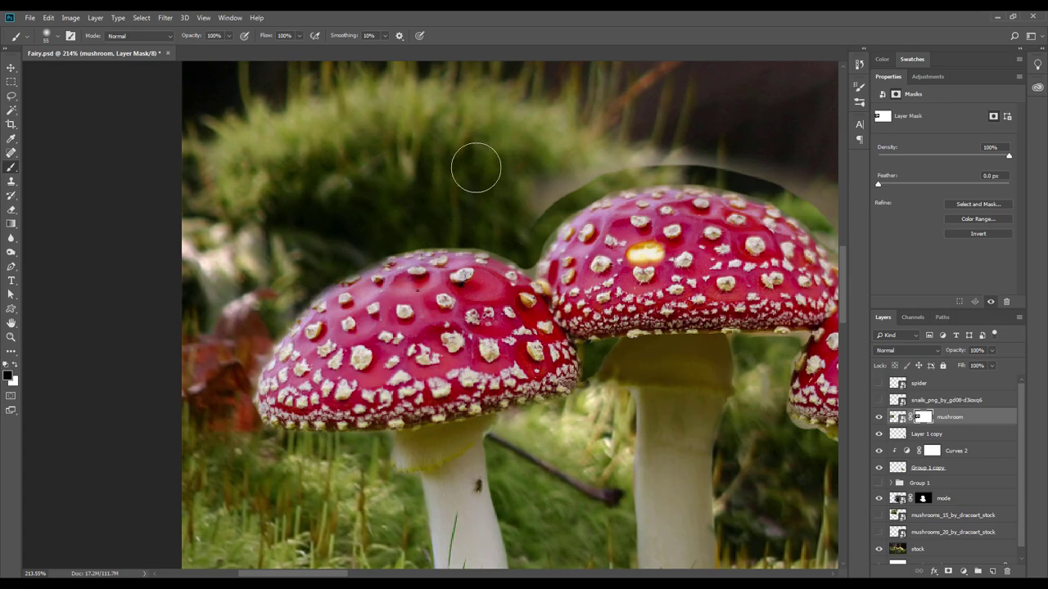
{"action": "scroll", "coordinate": [572, 303], "scroll_direction": "up", "scroll_amount": 1}
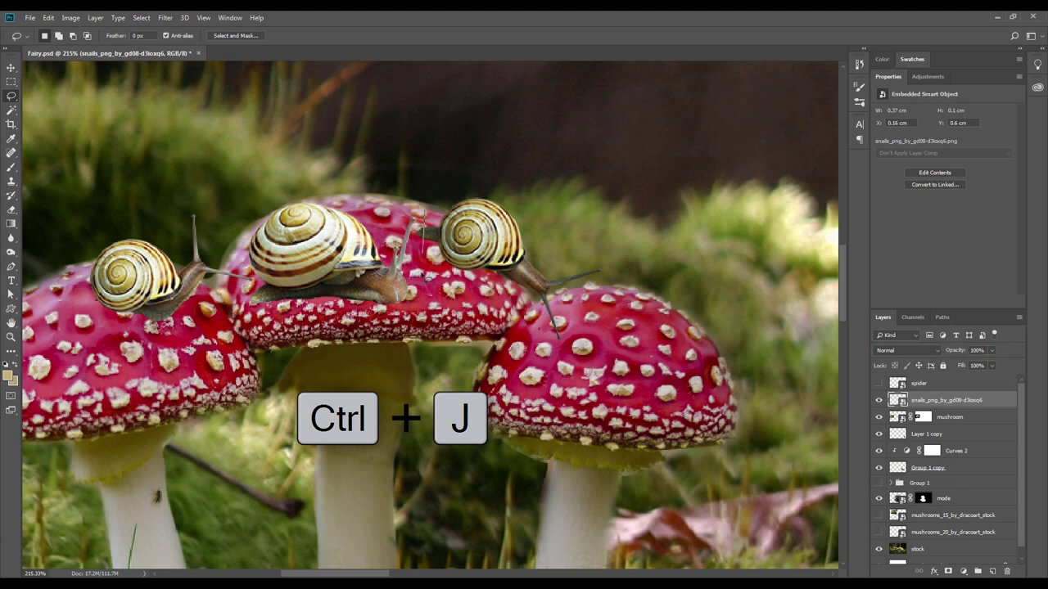
Copy the lassoed middle snail to Layer 1, shrink and tilt it, and set it on the middle cap.
{"action": "key", "text": "ctrl+j"}
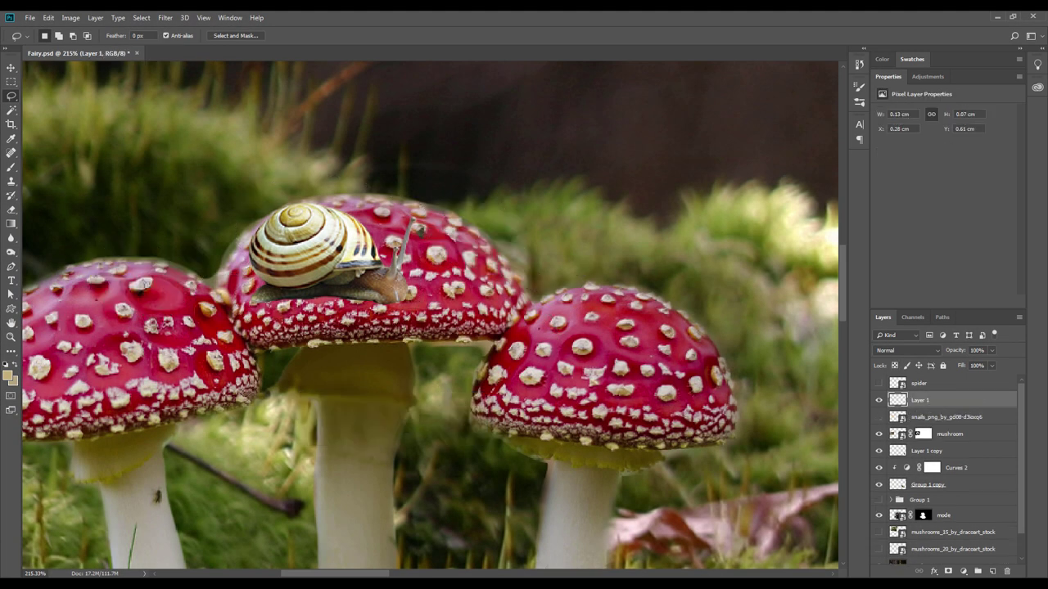
{"action": "key", "text": "v"}
{"action": "key", "text": "ctrl+t"}
{"action": "mouse_move", "coordinate": [425, 203]}
{"action": "left_mouse_down"}
{"action": "mouse_move", "coordinate": [385, 245]}
{"action": "mouse_move", "coordinate": [409, 270]}
{"action": "left_mouse_up"}
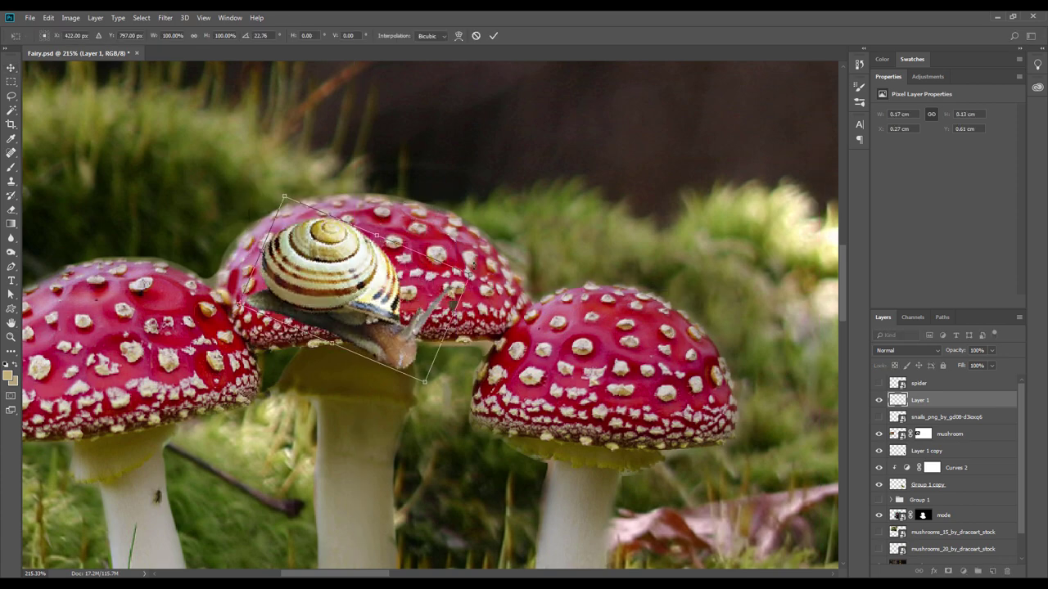
{"action": "key", "text": "Return"}
{"action": "scroll", "coordinate": [468, 254], "scroll_direction": "down", "scroll_amount": 3}
{"action": "scroll", "coordinate": [468, 257], "scroll_direction": "down", "scroll_amount": 2}
{"action": "mouse_move", "coordinate": [469, 256]}
{"action": "left_mouse_down"}
{"action": "mouse_move", "coordinate": [454, 260]}
{"action": "mouse_move", "coordinate": [458, 243]}
{"action": "left_mouse_up"}
{"action": "scroll", "coordinate": [454, 260], "scroll_direction": "down", "scroll_amount": 1}
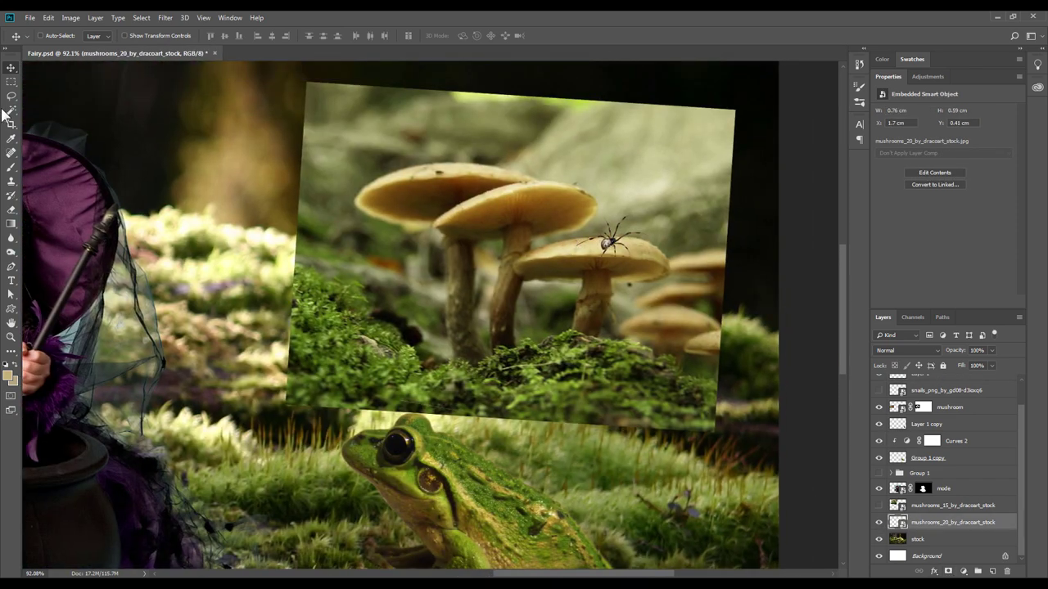
Quick-select the two tall tan mushrooms, the spider mushroom and the moss mound.
{"action": "left_click", "coordinate": [11, 110]}
{"action": "left_click", "coordinate": [49, 110]}
{"action": "left_click_drag", "start_coordinate": [369, 197], "coordinate": [474, 190]}
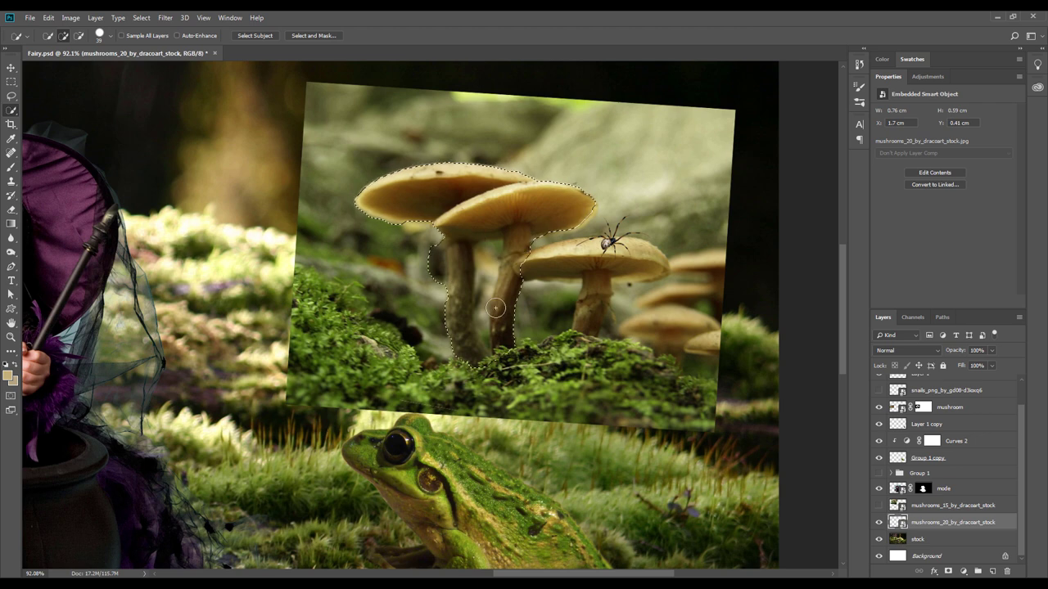
{"action": "left_click_drag", "start_coordinate": [495, 307], "coordinate": [717, 306]}
{"action": "scroll", "coordinate": [717, 307], "scroll_direction": "up", "scroll_amount": 2}
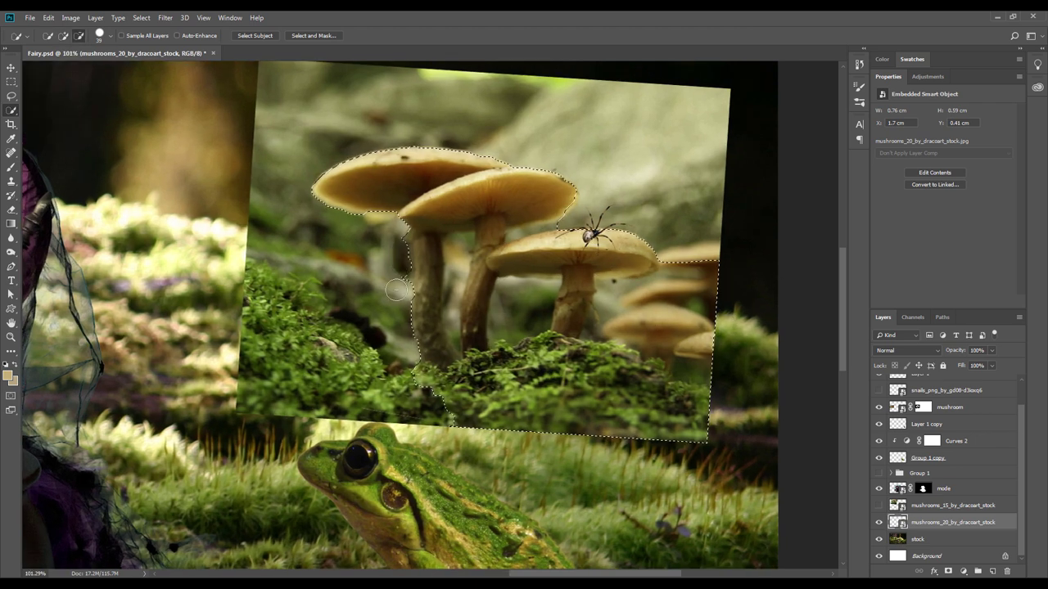
Subtract the background between stems and the small mushrooms, then open Select and Mask.
{"action": "left_click_drag", "start_coordinate": [541, 308], "coordinate": [680, 304]}
{"action": "scroll", "coordinate": [680, 304], "scroll_direction": "down", "scroll_amount": 2}
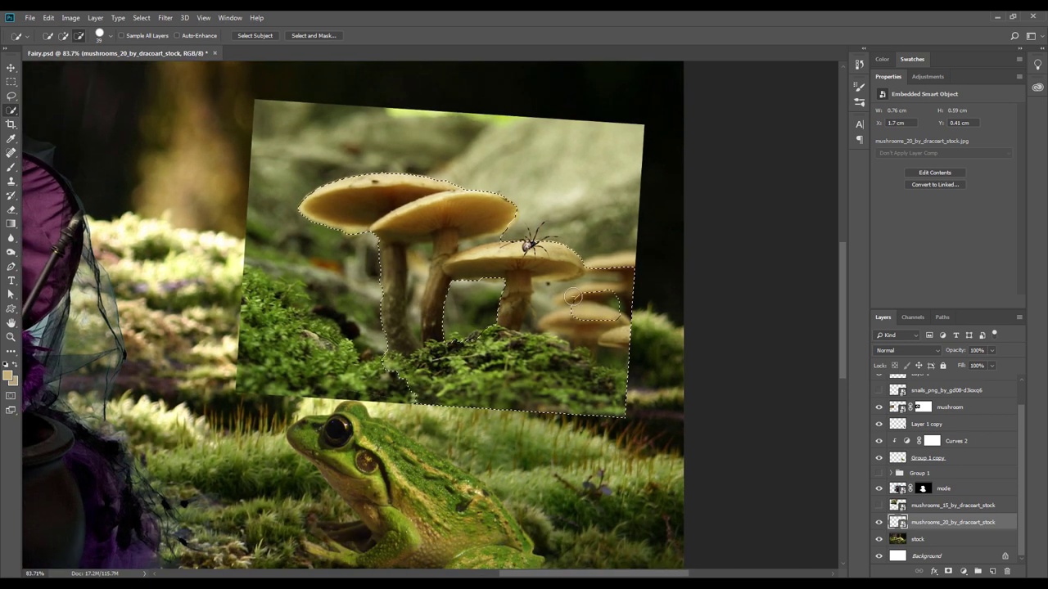
{"action": "left_click_drag", "start_coordinate": [587, 310], "coordinate": [627, 362]}
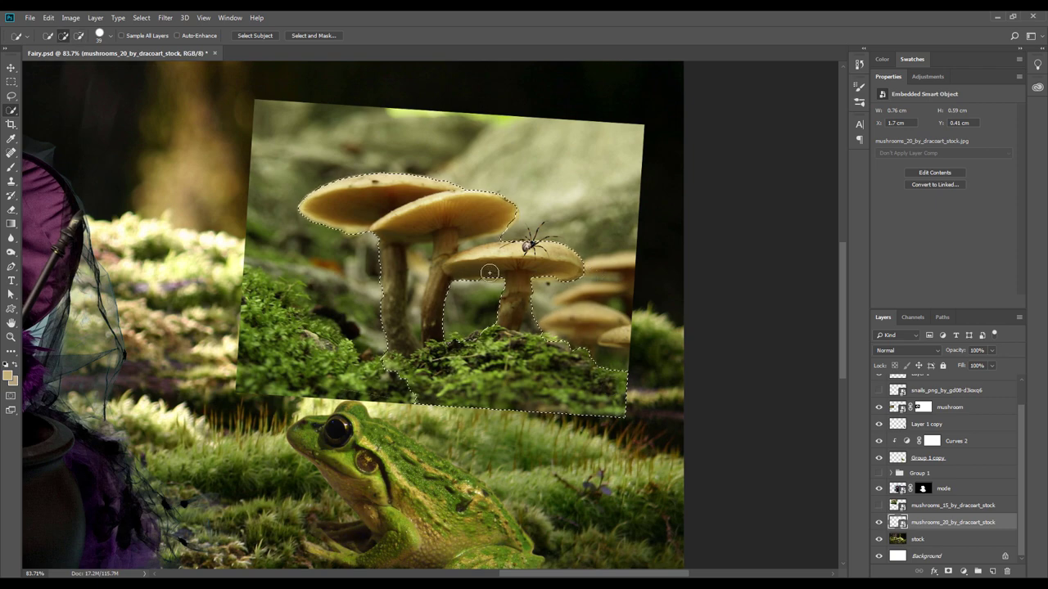
{"action": "key", "text": "alt+ctrl+r"}
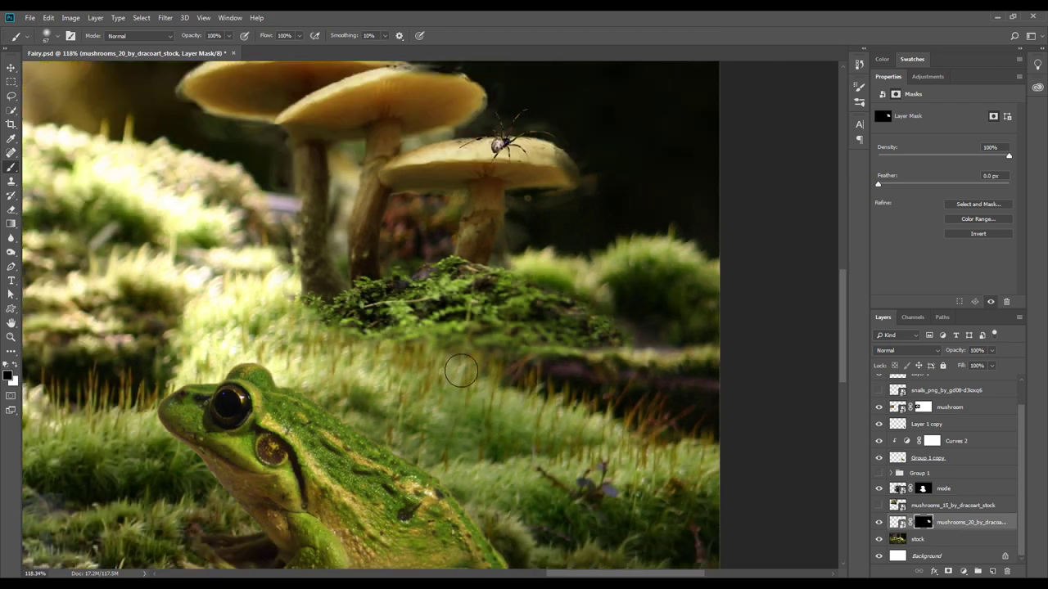
{"action": "left_click_drag", "start_coordinate": [224, 311], "coordinate": [338, 177]}
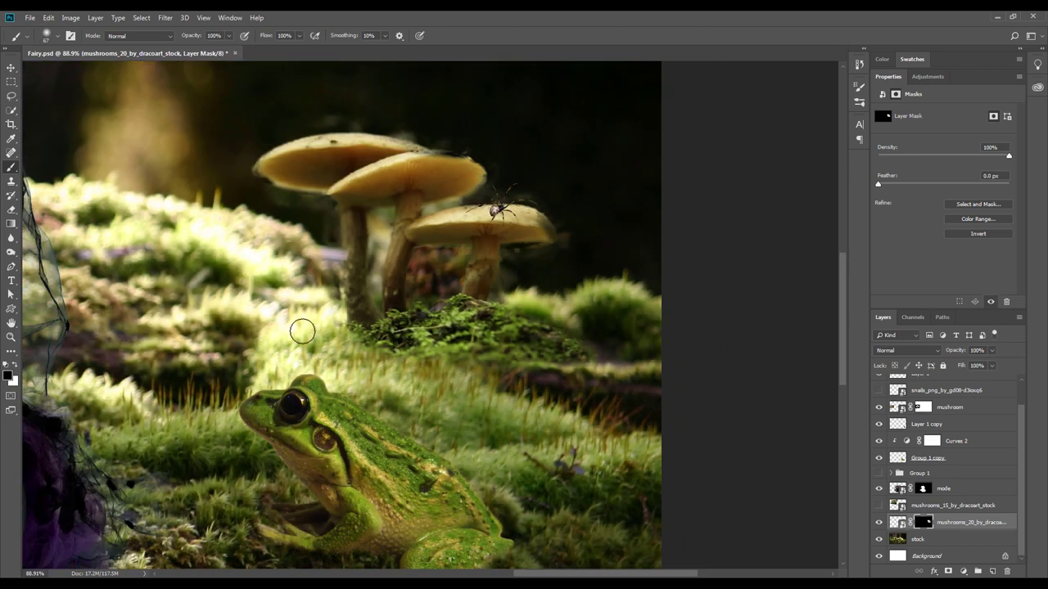
Trace a closed pen path above the two tall mushroom caps and make it a selection.
{"action": "key", "text": "p"}
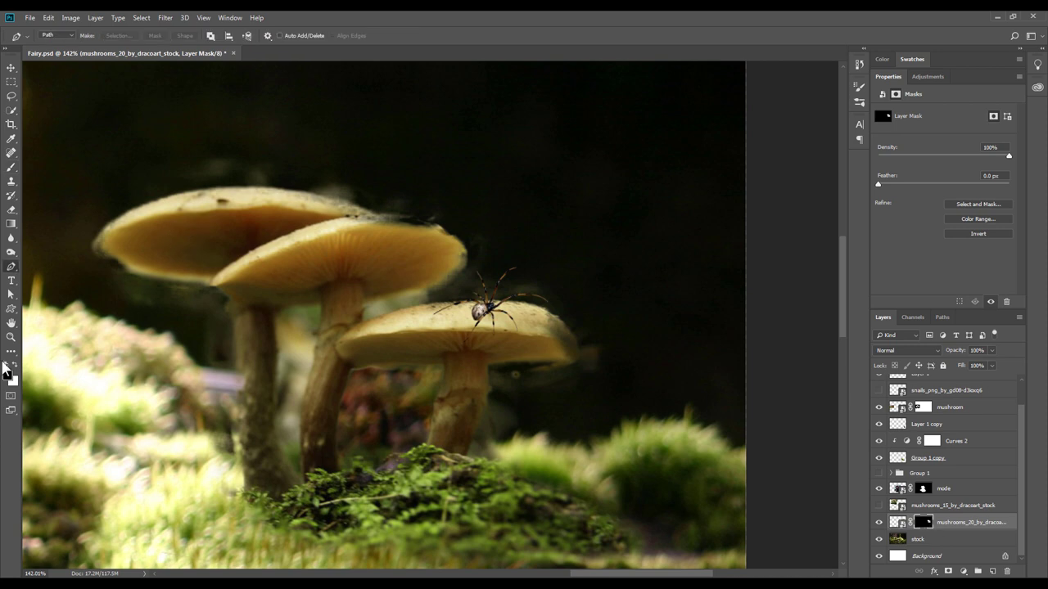
{"action": "key", "text": "x"}
{"action": "scroll", "coordinate": [86, 236], "scroll_direction": "up", "scroll_amount": 3}
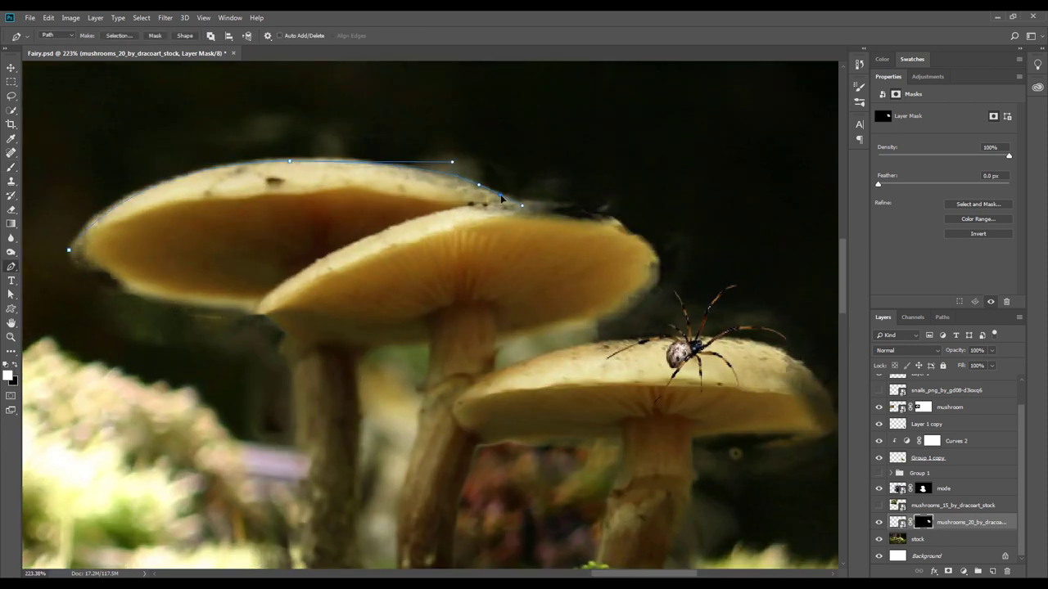
{"action": "scroll", "coordinate": [520, 208], "scroll_direction": "right", "scroll_amount": 2}
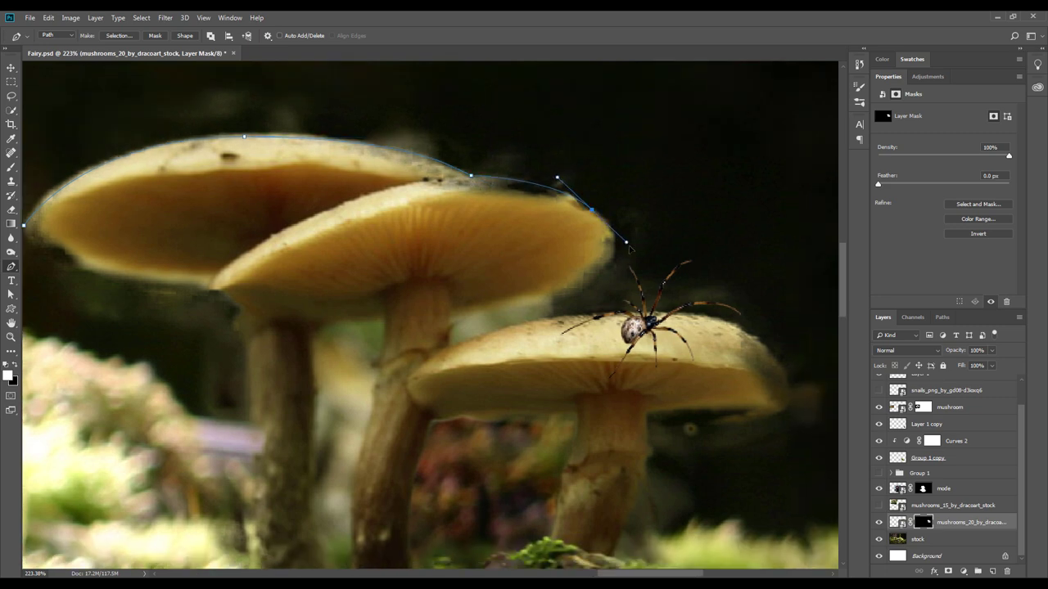
{"action": "left_click_drag", "start_coordinate": [268, 83], "coordinate": [471, 117]}
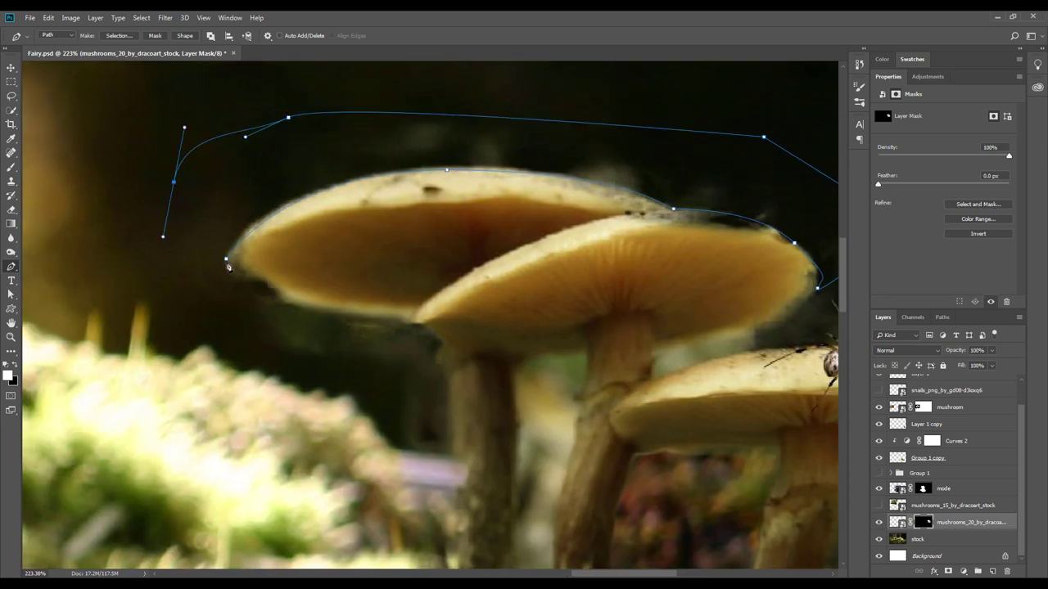
{"action": "left_click", "coordinate": [227, 260]}
{"action": "left_click", "coordinate": [118, 36]}
{"action": "key", "text": "Return"}
Paint the mask inside the selection to crisp the cap tops, then deselect.
{"action": "left_click_drag", "start_coordinate": [733, 247], "coordinate": [585, 235]}
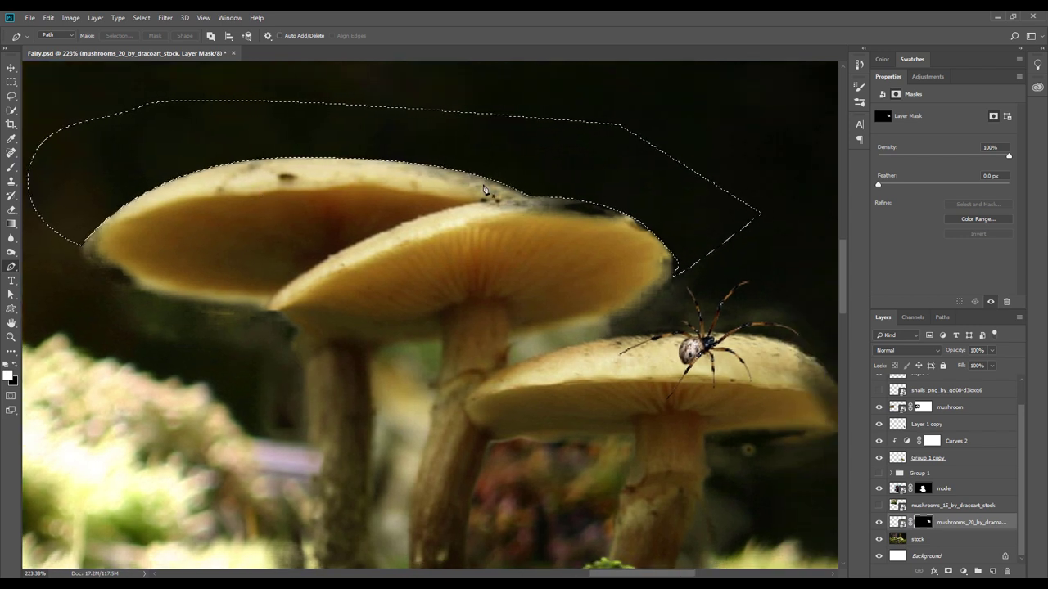
{"action": "key", "text": "b"}
{"action": "key", "text": "x"}
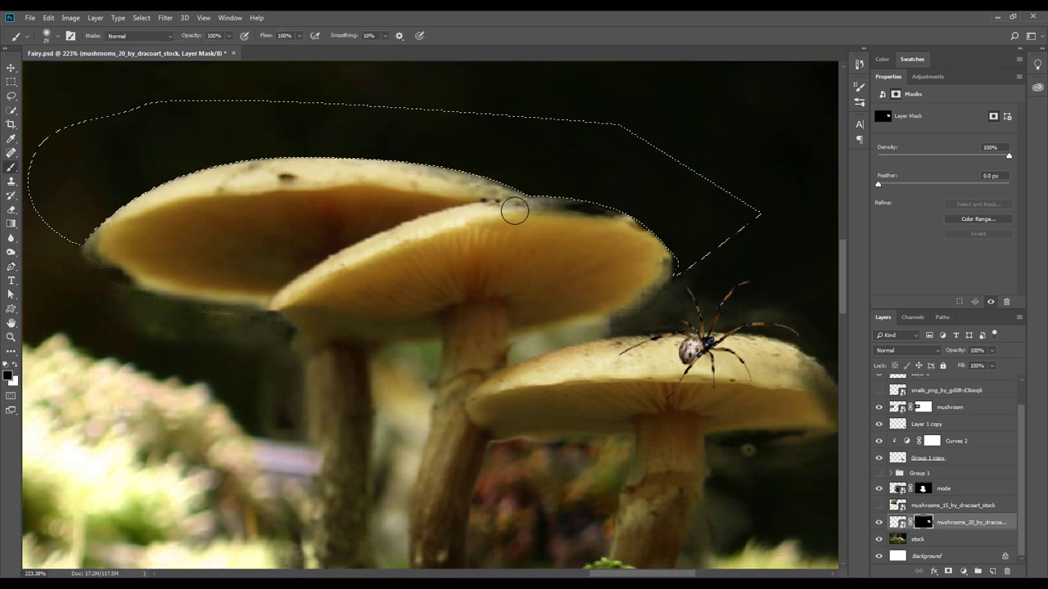
{"action": "key", "text": "x"}
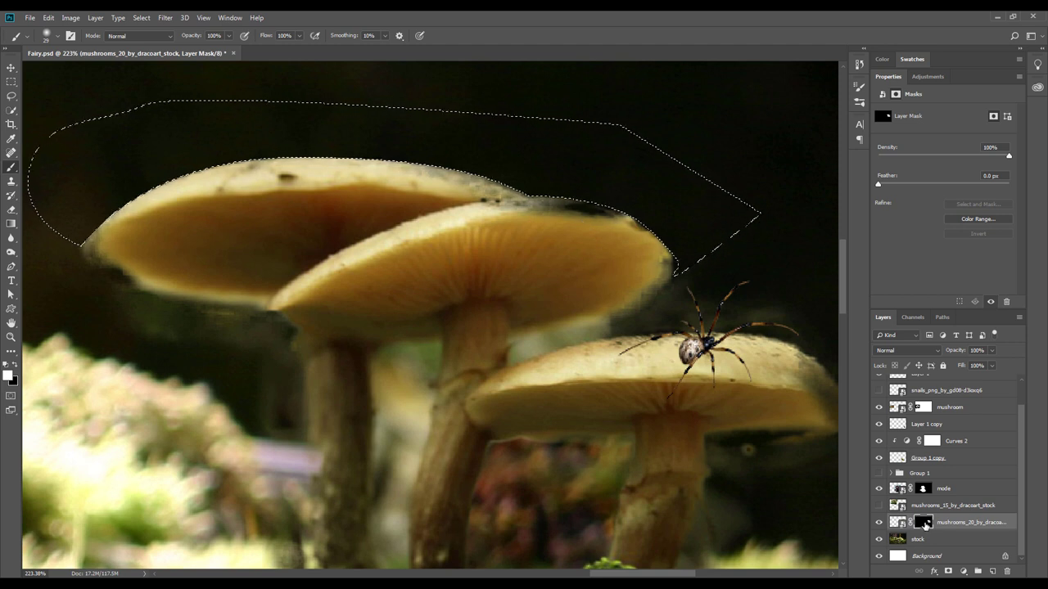
{"action": "left_click", "coordinate": [142, 18]}
{"action": "left_click", "coordinate": [150, 62]}
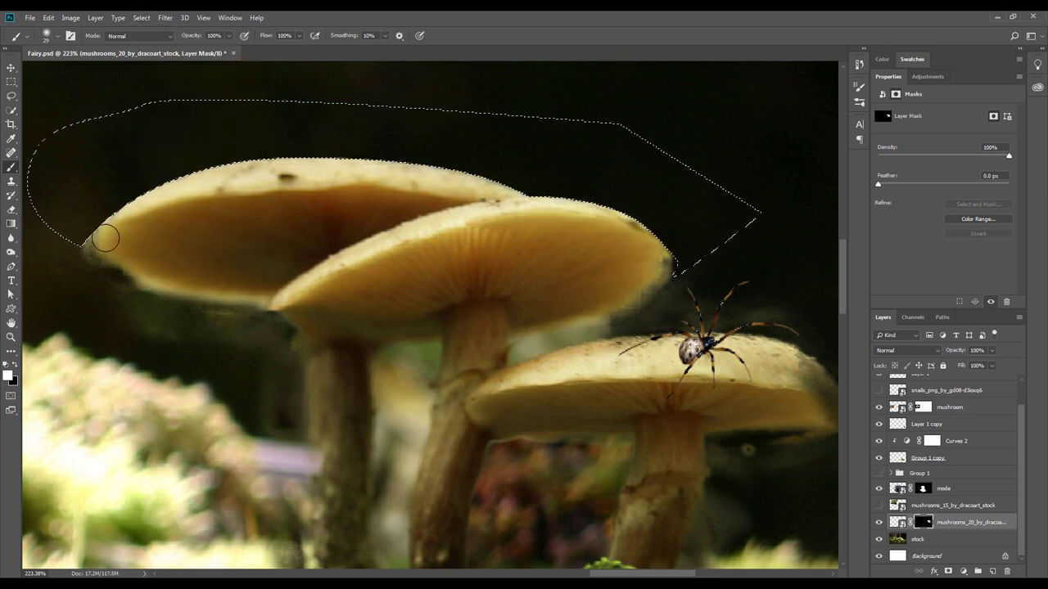
{"action": "scroll", "coordinate": [717, 307], "scroll_direction": "down", "scroll_amount": 3}
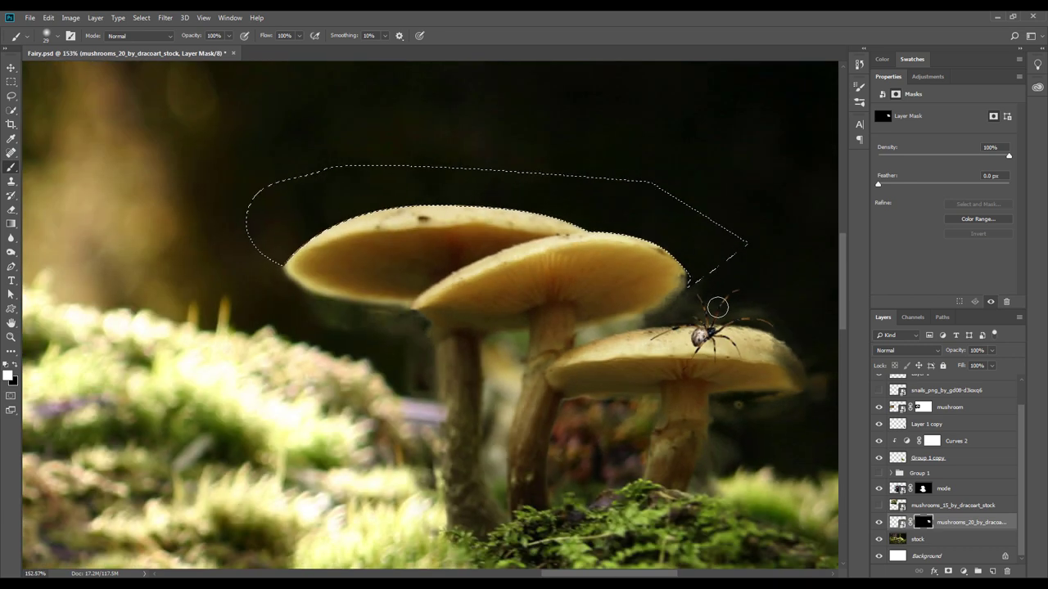
{"action": "scroll", "coordinate": [717, 307], "scroll_direction": "right", "scroll_amount": 3}
{"action": "key", "text": "ctrl+d"}
{"action": "scroll", "coordinate": [717, 307], "scroll_direction": "up", "scroll_amount": 1}
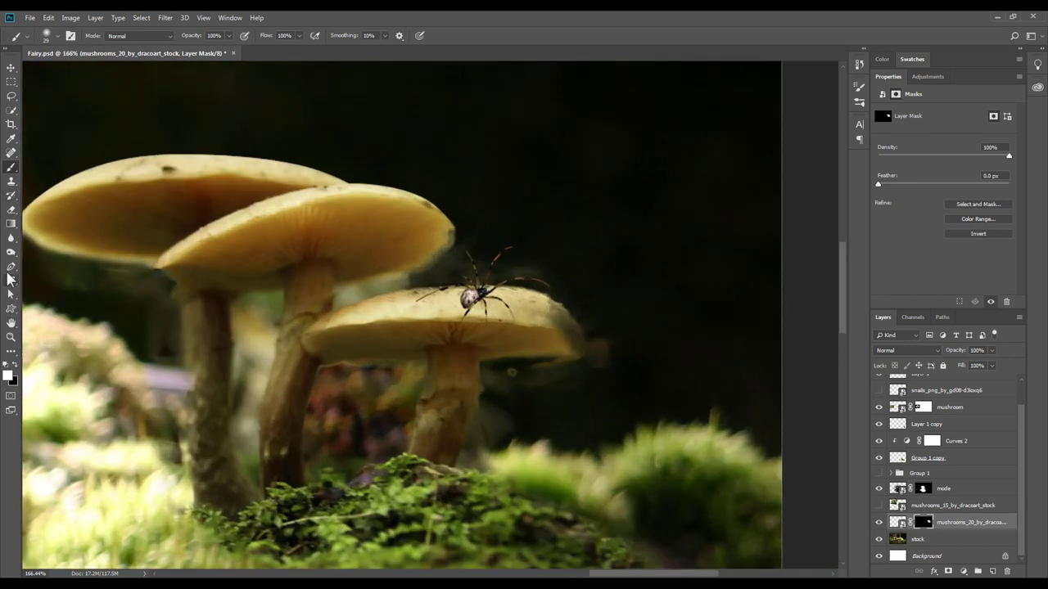
{"action": "left_click", "coordinate": [11, 267]}
{"action": "scroll", "coordinate": [635, 311], "scroll_direction": "up", "scroll_amount": 2}
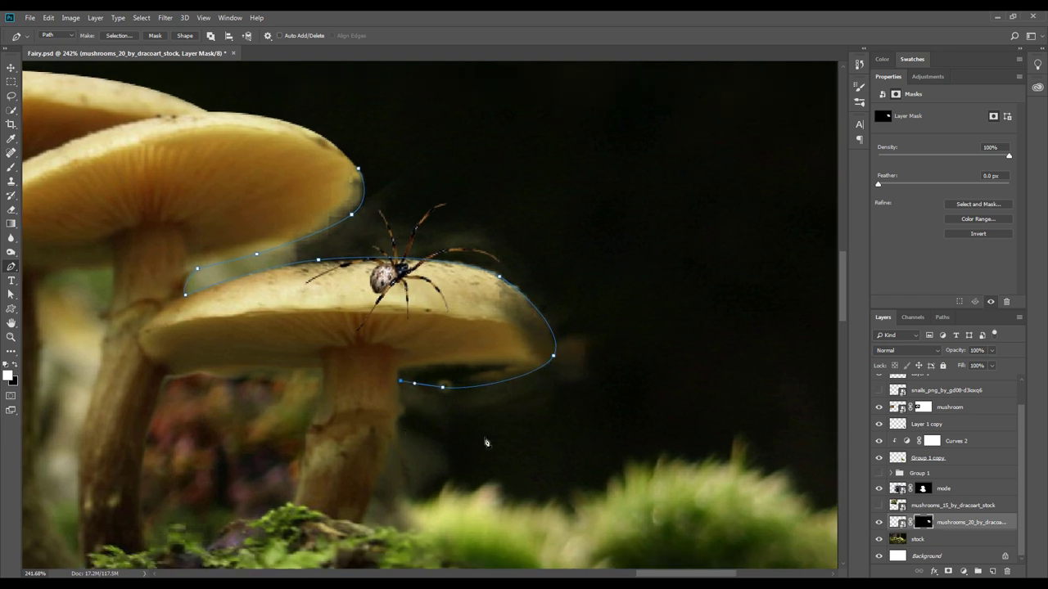
{"action": "left_click_drag", "start_coordinate": [381, 108], "coordinate": [201, 57]}
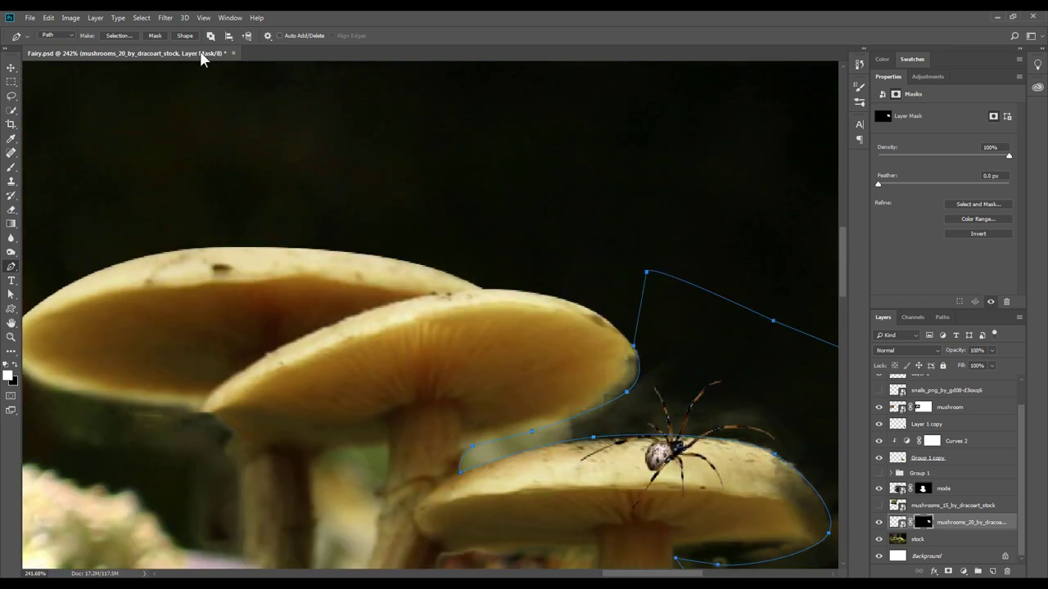
{"action": "left_click", "coordinate": [119, 35]}
{"action": "left_click", "coordinate": [328, 133]}
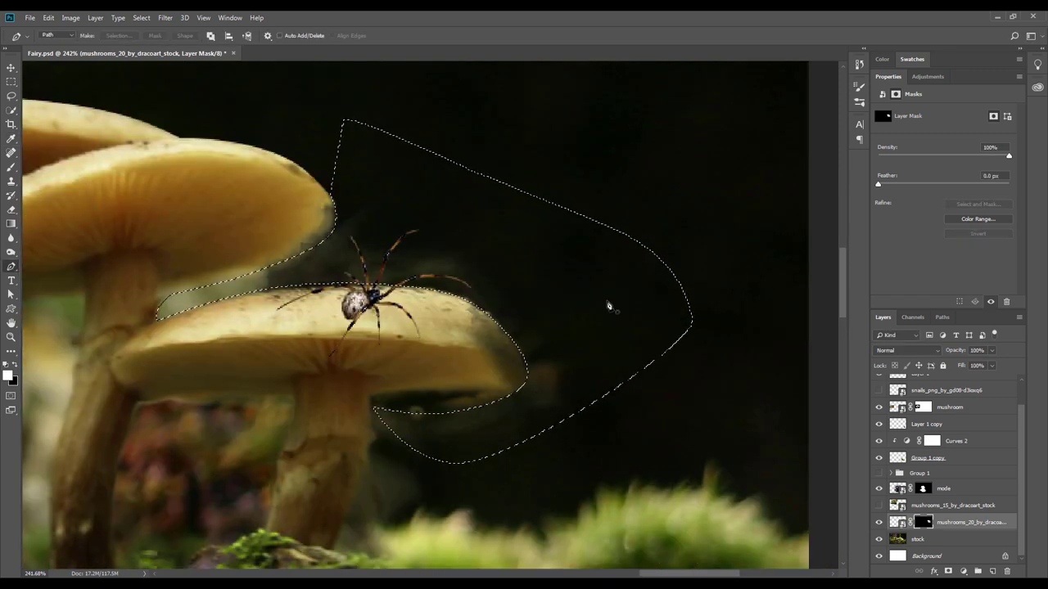
{"action": "left_click", "coordinate": [141, 17]}
{"action": "left_click", "coordinate": [152, 62]}
{"action": "left_click", "coordinate": [11, 167]}
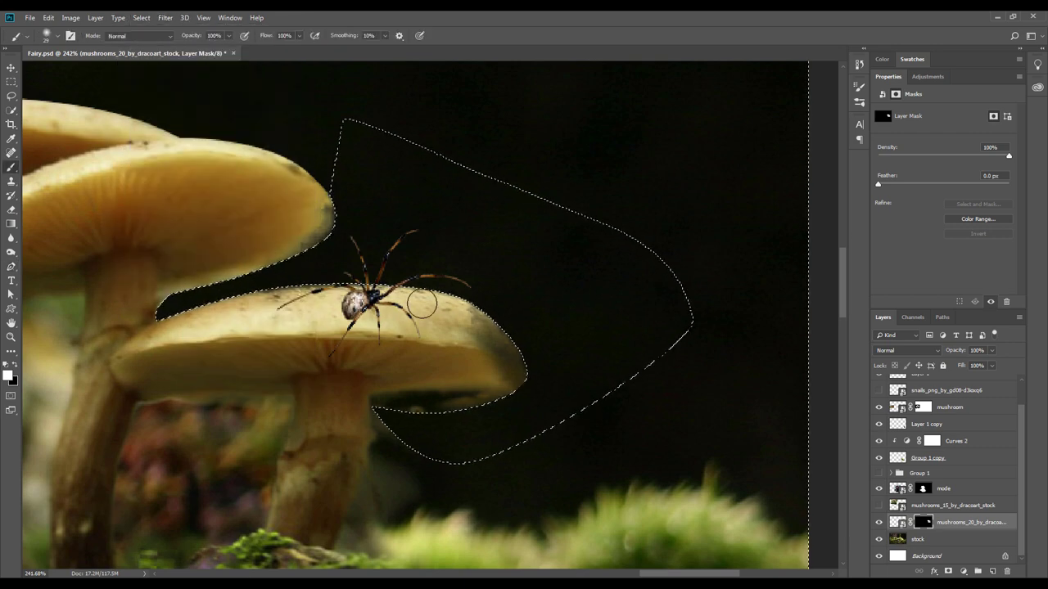
{"action": "left_click_drag", "start_coordinate": [422, 304], "coordinate": [488, 351]}
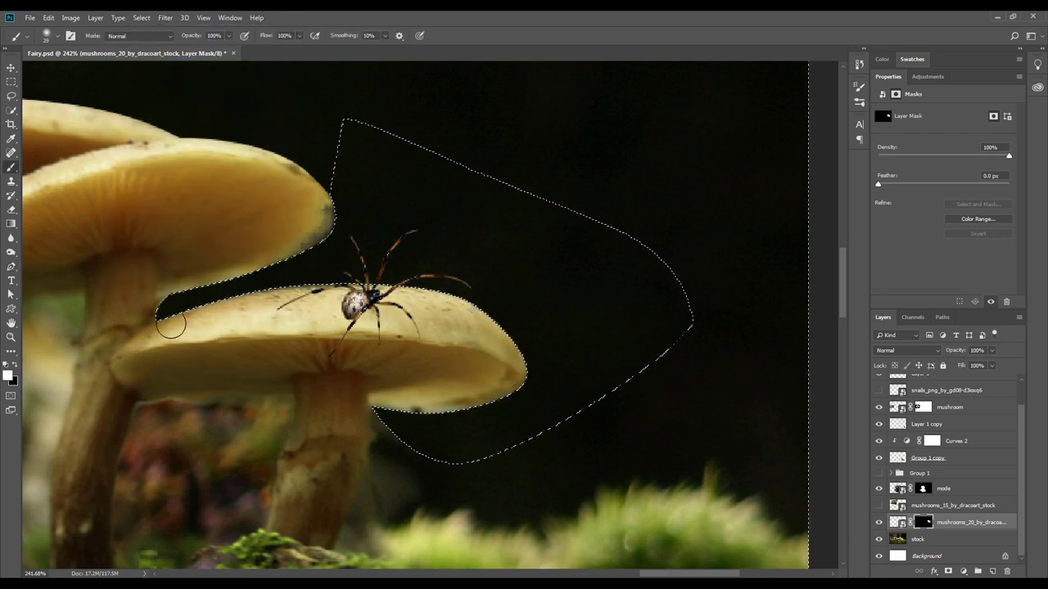
{"action": "mouse_move", "coordinate": [171, 324]}
{"action": "left_mouse_down"}
{"action": "mouse_move", "coordinate": [251, 187]}
{"action": "mouse_move", "coordinate": [335, 198]}
{"action": "left_mouse_up"}
{"action": "scroll", "coordinate": [299, 205], "scroll_direction": "up", "scroll_amount": 1}
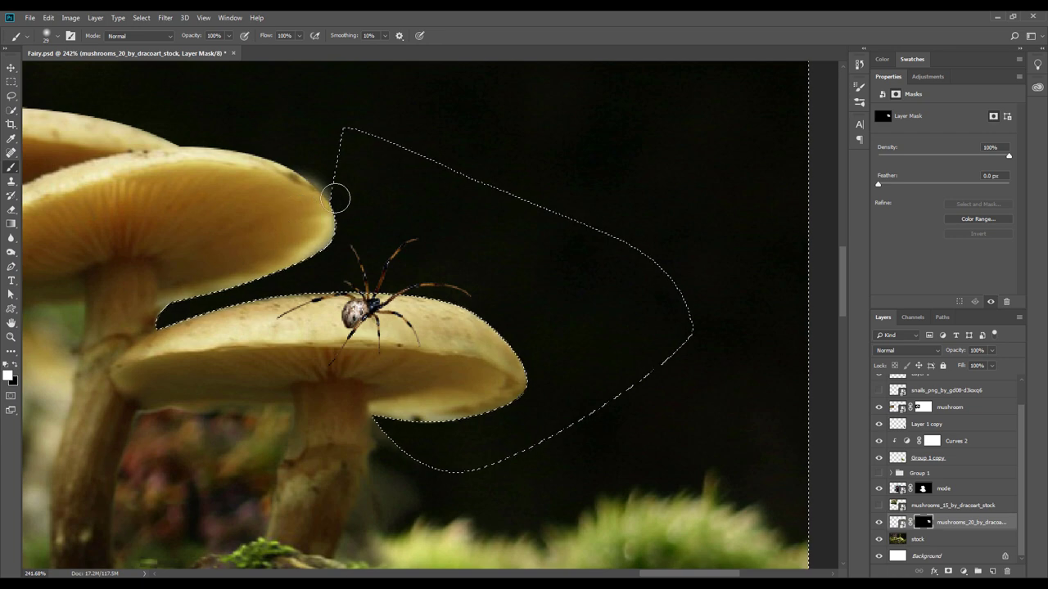
{"action": "scroll", "coordinate": [428, 398], "scroll_direction": "down", "scroll_amount": 3}
{"action": "scroll", "coordinate": [353, 393], "scroll_direction": "up", "scroll_amount": 2}
{"action": "key", "text": "ctrl+d"}
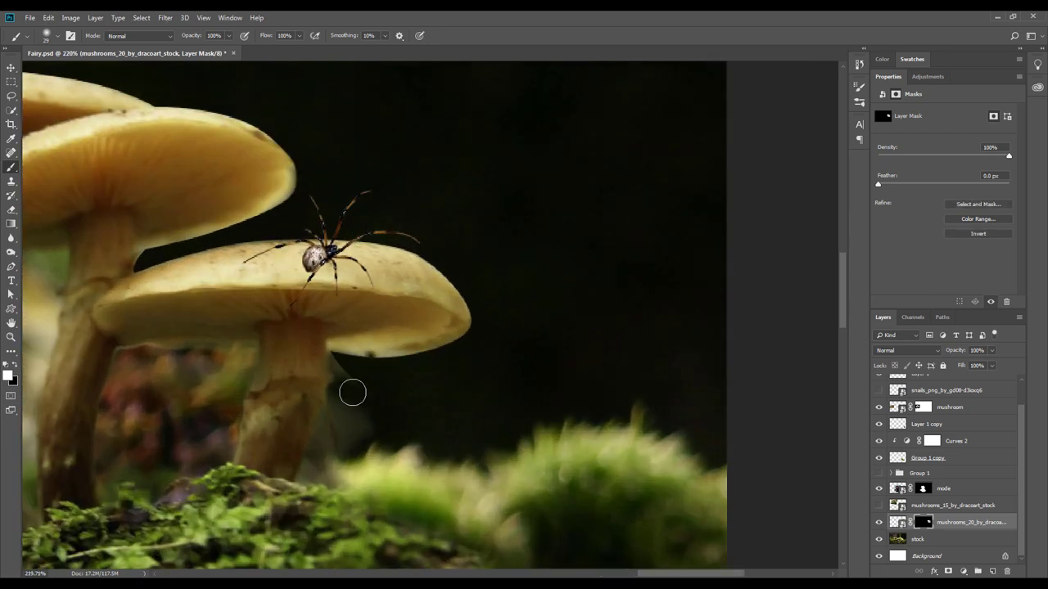
{"action": "key", "text": "x"}
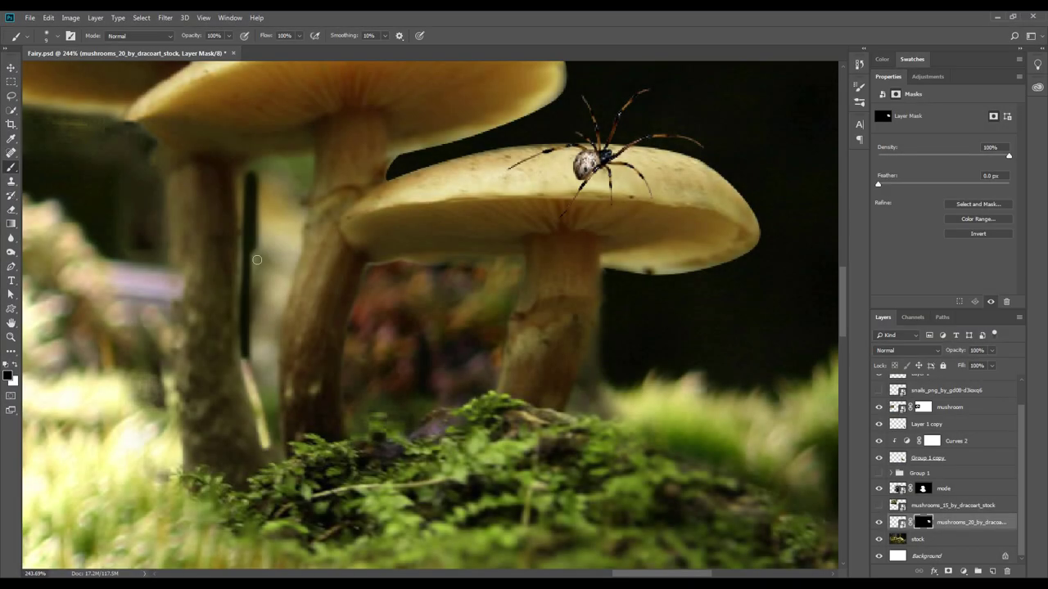
{"action": "key", "text": "bracketright"}
{"action": "key", "text": "bracketright"}
{"action": "key", "text": "bracketright"}
{"action": "left_click_drag", "start_coordinate": [253, 175], "coordinate": [273, 322]}
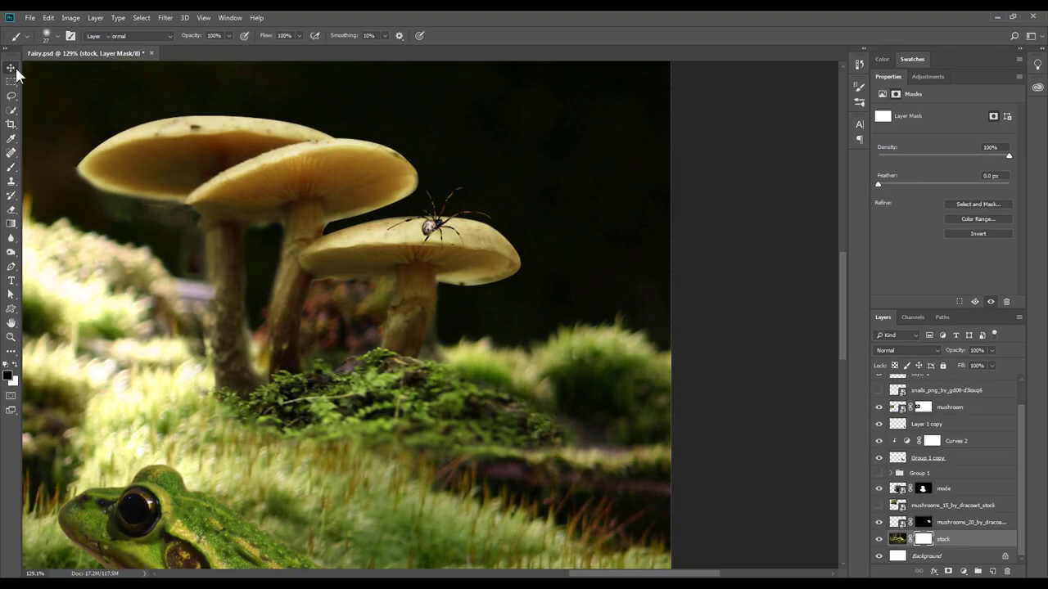
Copy a feathered lasso of the moss mound right of the mushrooms onto a new layer.
{"action": "left_click", "coordinate": [11, 96]}
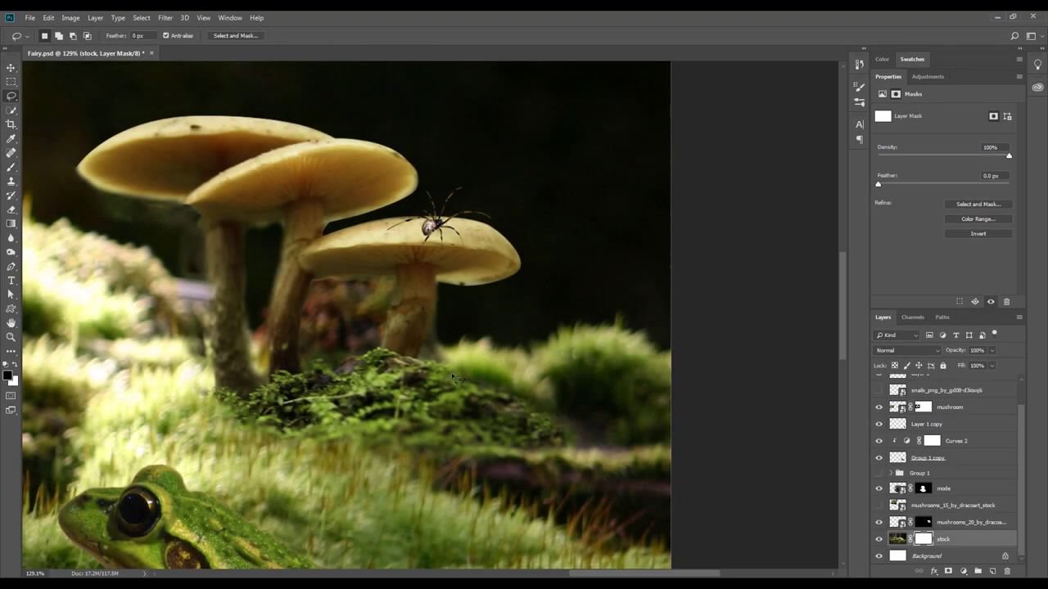
{"action": "left_click_drag", "start_coordinate": [486, 338], "coordinate": [434, 357]}
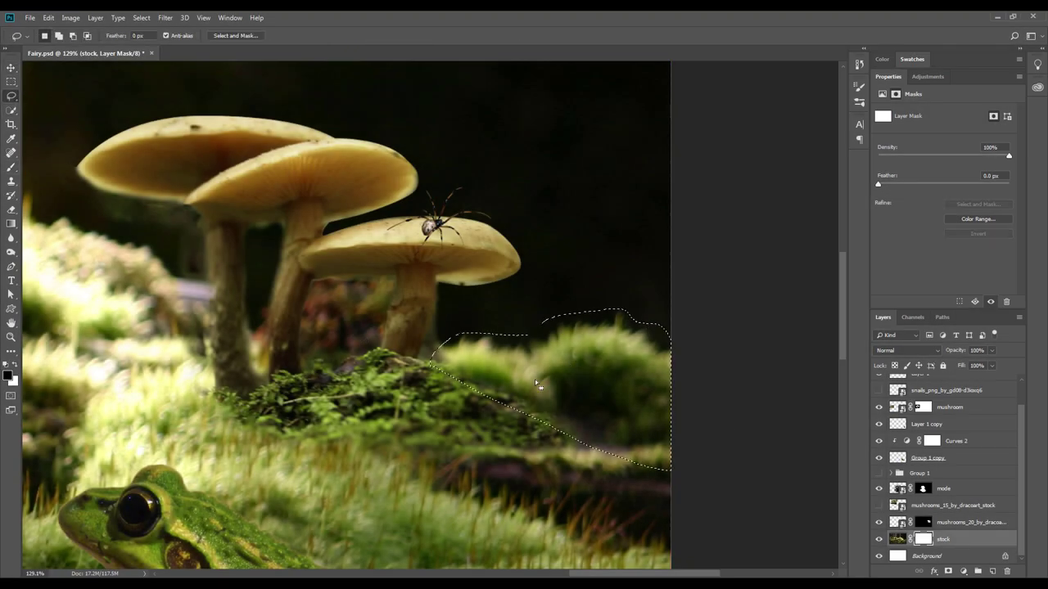
{"action": "key", "text": "shift+F6"}
{"action": "key", "text": "Return"}
{"action": "key", "text": "ctrl+j"}
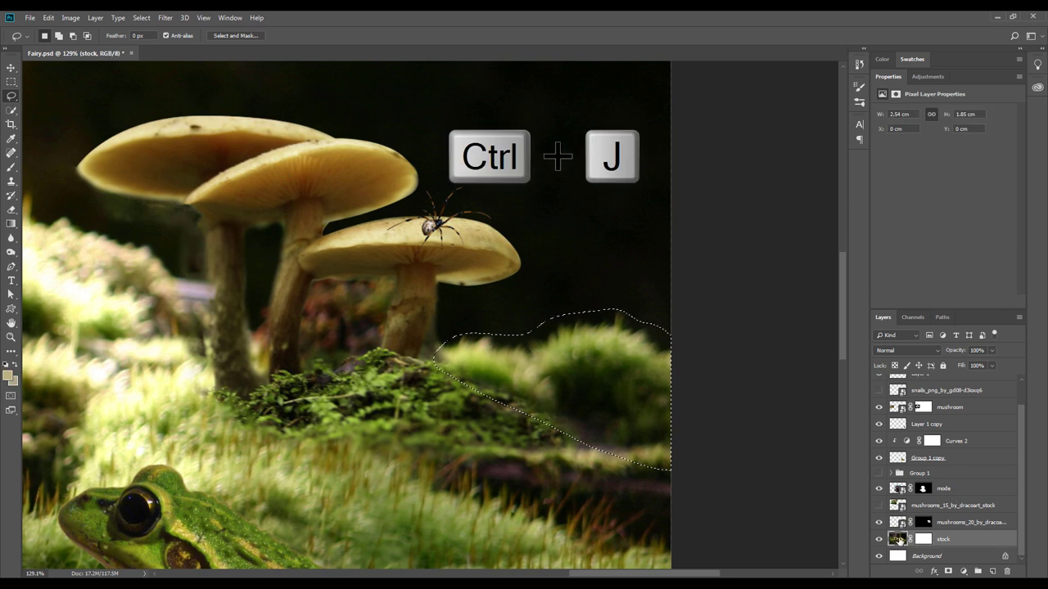
Move the moss copy left over the central mound and place it below mushrooms_20.
{"action": "key", "text": "v"}
{"action": "left_click_drag", "start_coordinate": [527, 389], "coordinate": [327, 389]}
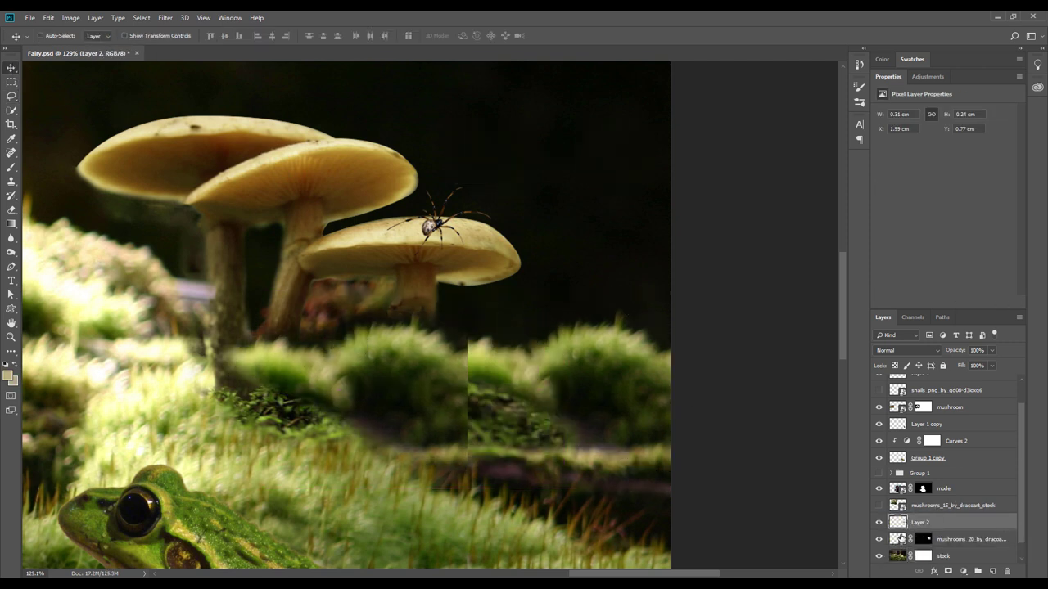
{"action": "left_click_drag", "start_coordinate": [939, 528], "coordinate": [940, 547]}
{"action": "left_click_drag", "start_coordinate": [437, 325], "coordinate": [444, 339]}
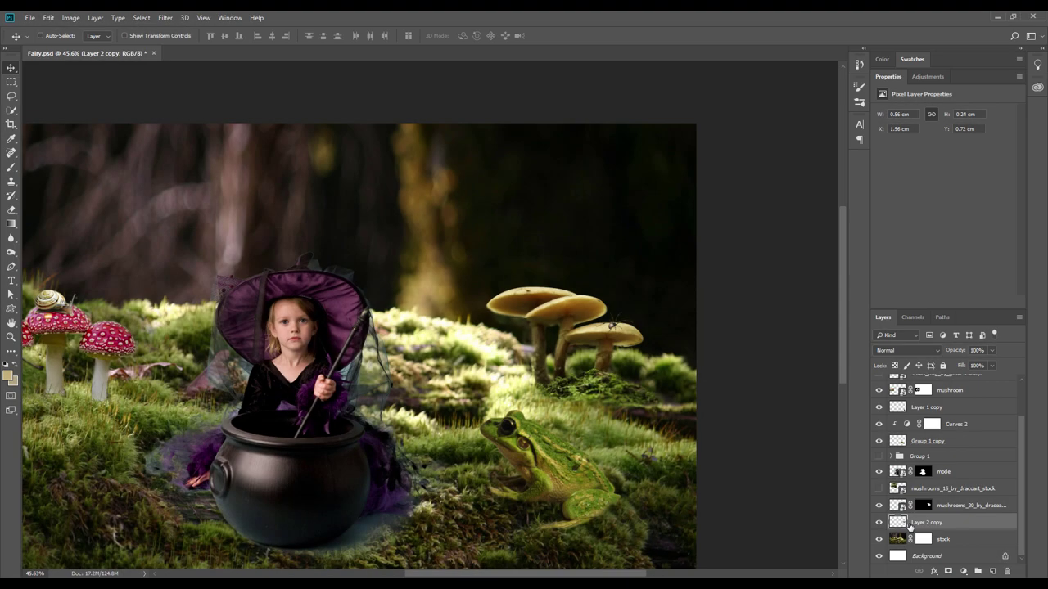
Toggle the forest background layer's visibility and hide the Group 1 layers.
{"action": "left_click", "coordinate": [879, 539]}
{"action": "scroll", "coordinate": [447, 340], "scroll_direction": "up", "scroll_amount": 1}
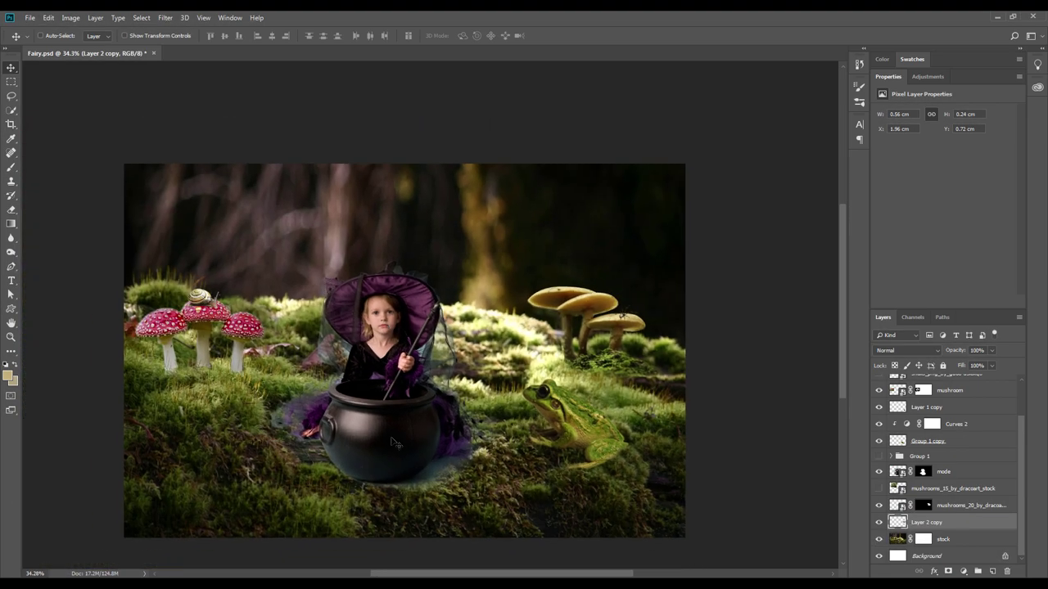
{"action": "scroll", "coordinate": [450, 368], "scroll_direction": "up", "scroll_amount": 1}
{"action": "scroll", "coordinate": [454, 410], "scroll_direction": "up", "scroll_amount": 1}
{"action": "scroll", "coordinate": [458, 446], "scroll_direction": "up", "scroll_amount": 1}
{"action": "scroll", "coordinate": [458, 442], "scroll_direction": "down", "scroll_amount": 1}
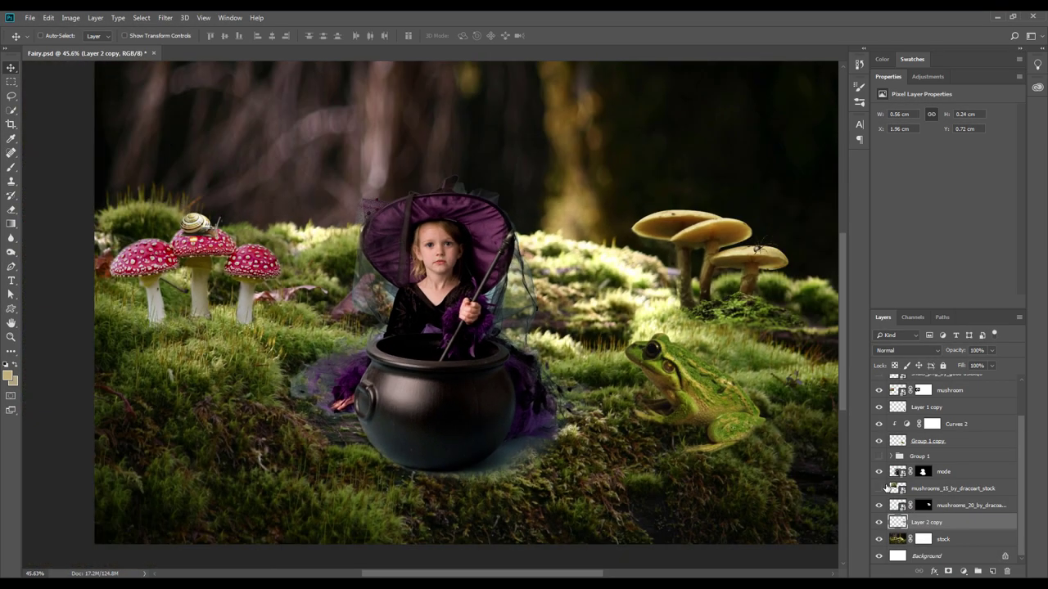
{"action": "left_click", "coordinate": [878, 459]}
{"action": "scroll", "coordinate": [878, 458], "scroll_direction": "up", "scroll_amount": 2}
{"action": "scroll", "coordinate": [524, 417], "scroll_direction": "down", "scroll_amount": 1}
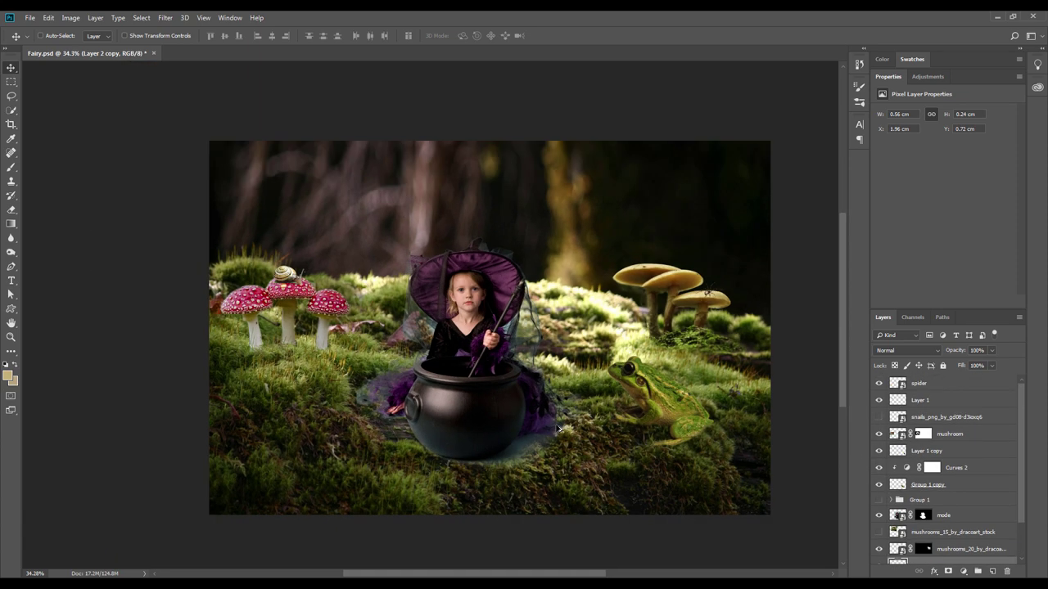
{"action": "scroll", "coordinate": [494, 427], "scroll_direction": "up", "scroll_amount": 1}
{"action": "scroll", "coordinate": [495, 427], "scroll_direction": "up", "scroll_amount": 3}
Paint away the bluish haze right of the cauldron on the mode layer's mask with a smaller brush.
{"action": "left_click", "coordinate": [922, 514]}
{"action": "key", "text": "b"}
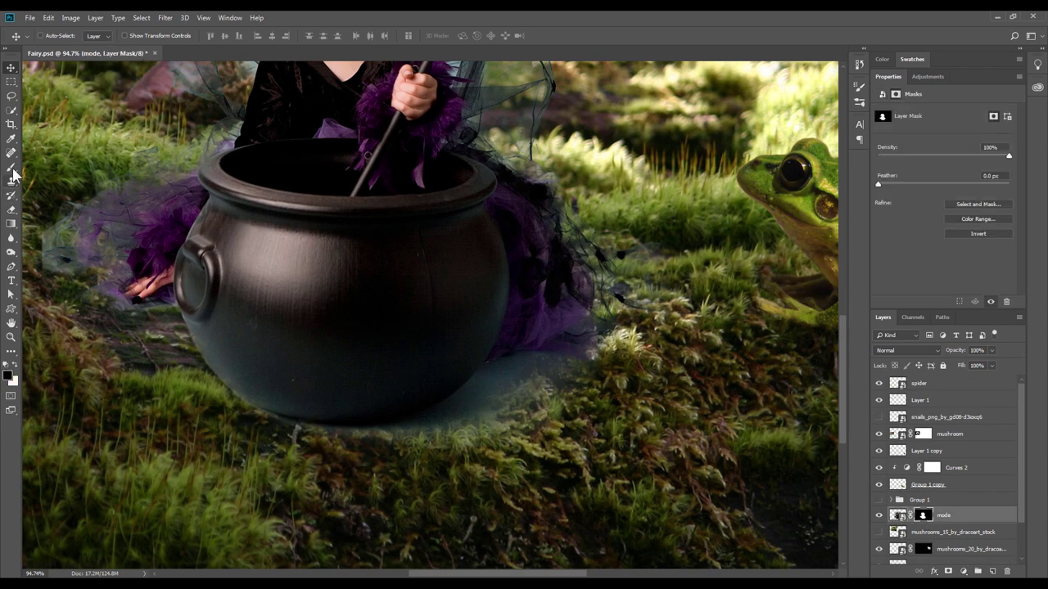
{"action": "left_click_drag", "start_coordinate": [564, 446], "coordinate": [425, 454]}
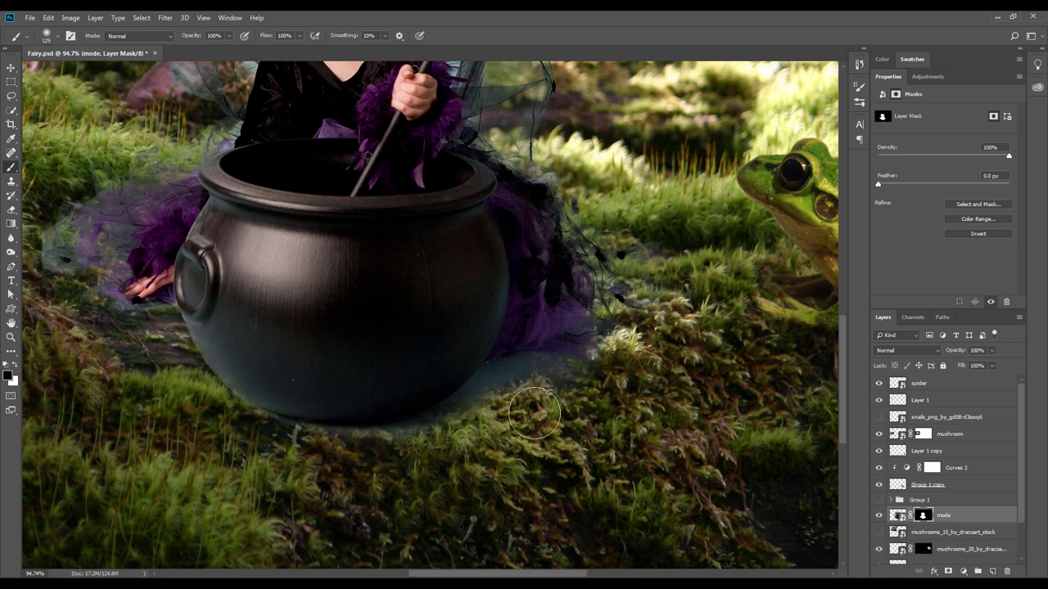
{"action": "left_click_drag", "start_coordinate": [534, 415], "coordinate": [631, 366]}
{"action": "left_click", "coordinate": [11, 95]}
Lasso the bluish shadow around the cauldron's base and add a Hue/Saturation adjustment layer.
{"action": "key", "text": "ctrl+2"}
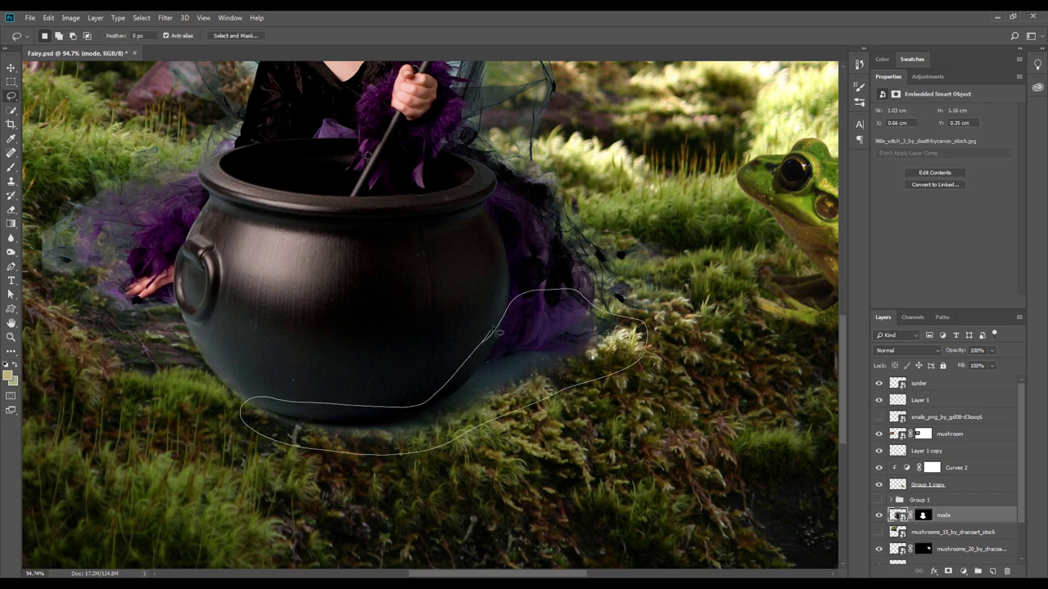
{"action": "left_click_drag", "start_coordinate": [495, 331], "coordinate": [499, 328]}
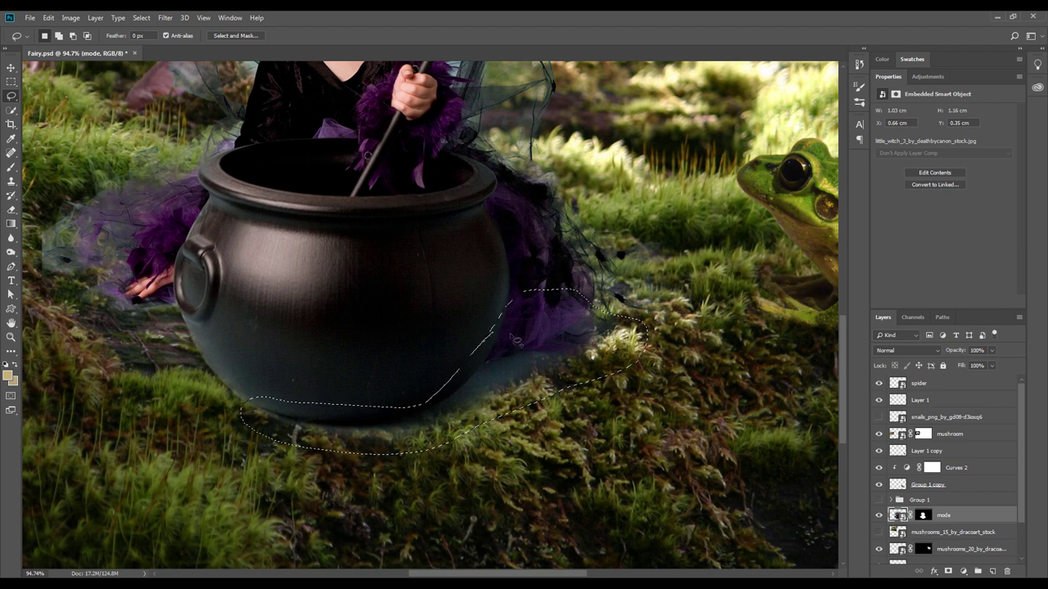
{"action": "left_click", "coordinate": [962, 571]}
{"action": "left_click", "coordinate": [977, 467]}
Reduce Blues and Cyans, then set Master Saturation -17 and Lightness -13.
{"action": "left_click", "coordinate": [950, 126]}
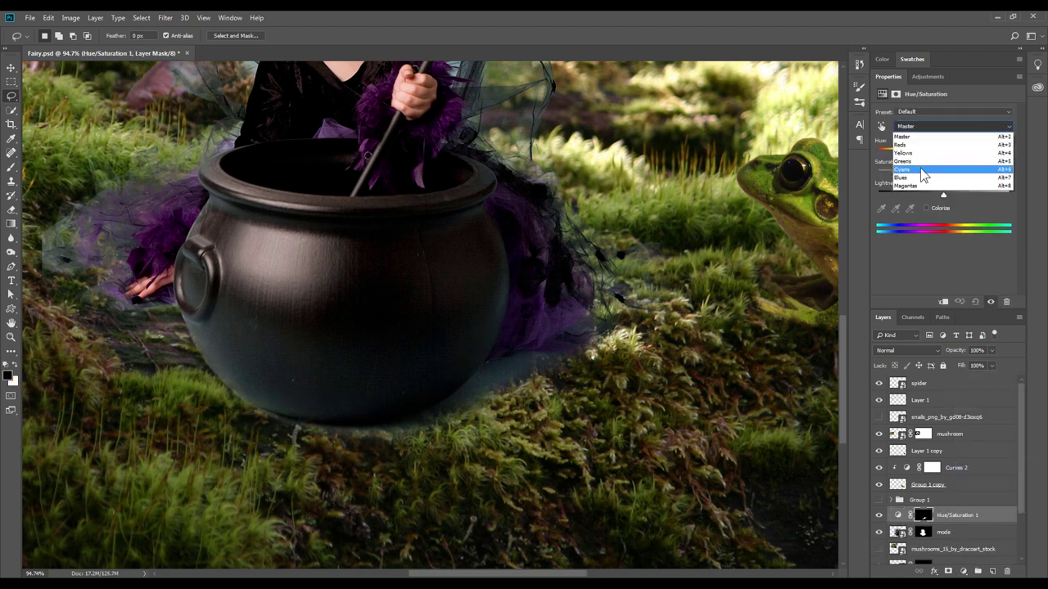
{"action": "left_click", "coordinate": [924, 178]}
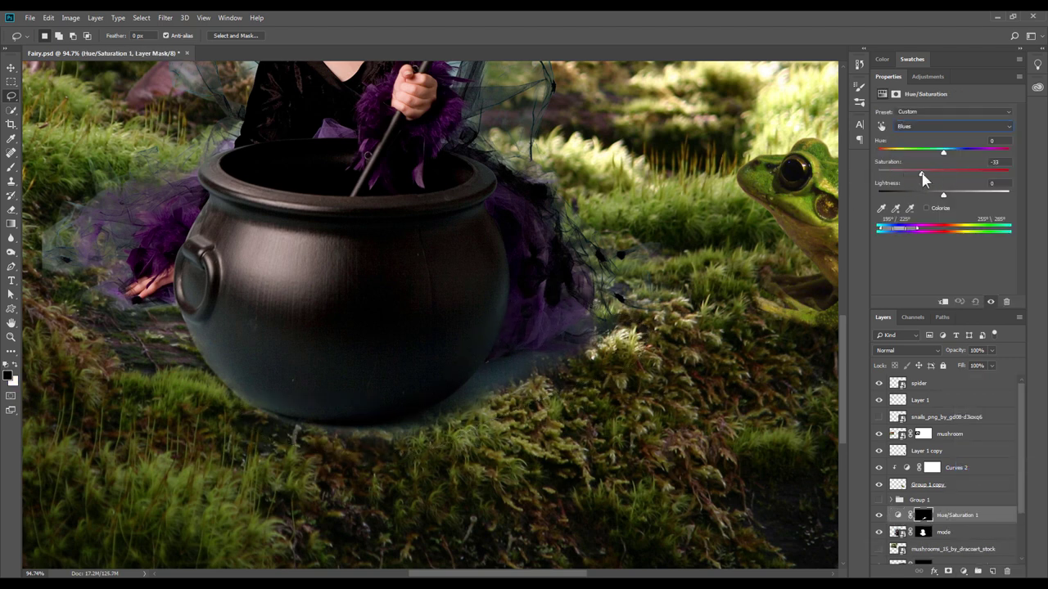
{"action": "left_click", "coordinate": [947, 128]}
{"action": "left_click", "coordinate": [942, 170]}
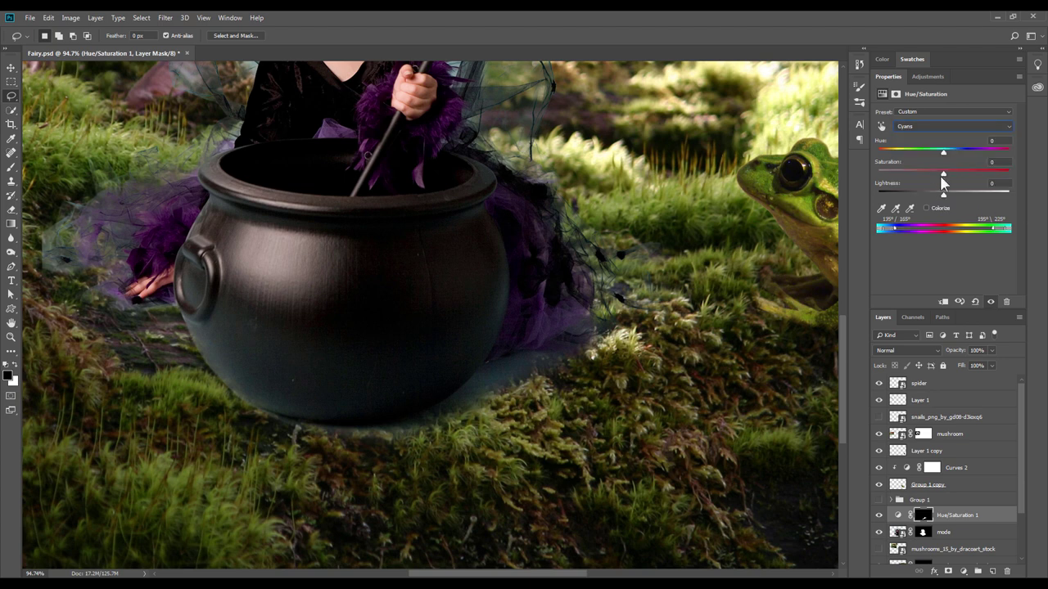
{"action": "left_click", "coordinate": [931, 131]}
{"action": "left_click", "coordinate": [933, 136]}
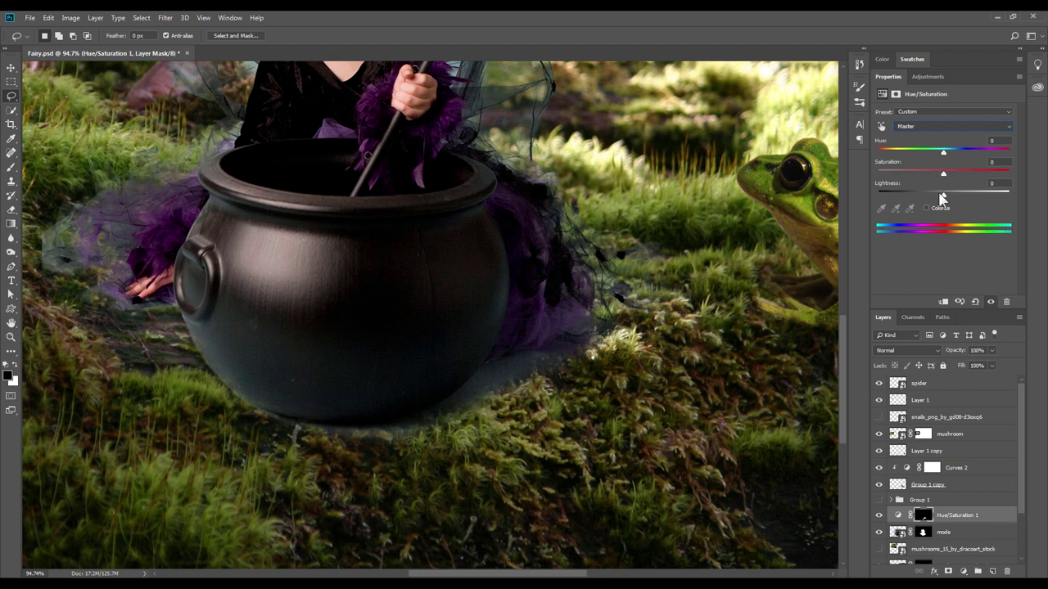
{"action": "mouse_move", "coordinate": [943, 195]}
{"action": "left_mouse_down"}
{"action": "mouse_move", "coordinate": [926, 197]}
{"action": "mouse_move", "coordinate": [936, 199]}
{"action": "left_mouse_up"}
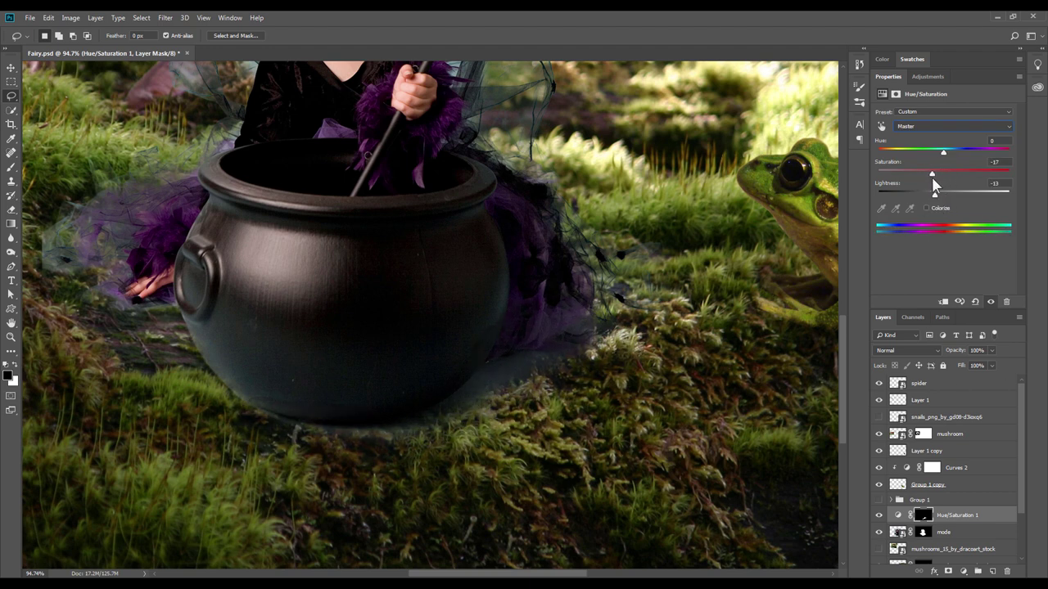
Target the mode layer's mask with a 24 px white brush for the cauldron's lower edge.
{"action": "left_click", "coordinate": [923, 515]}
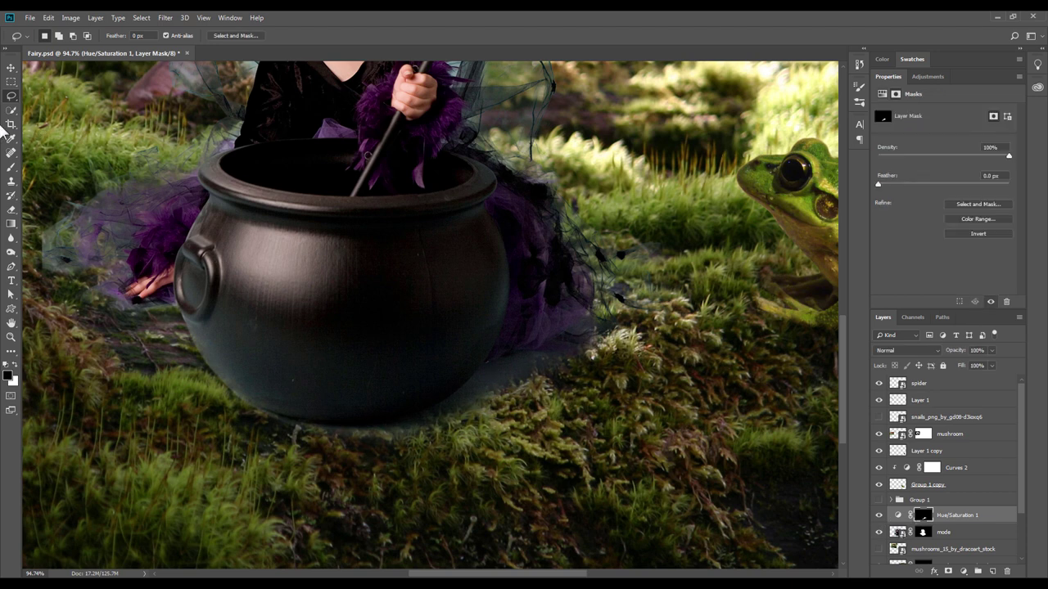
{"action": "key", "text": "b"}
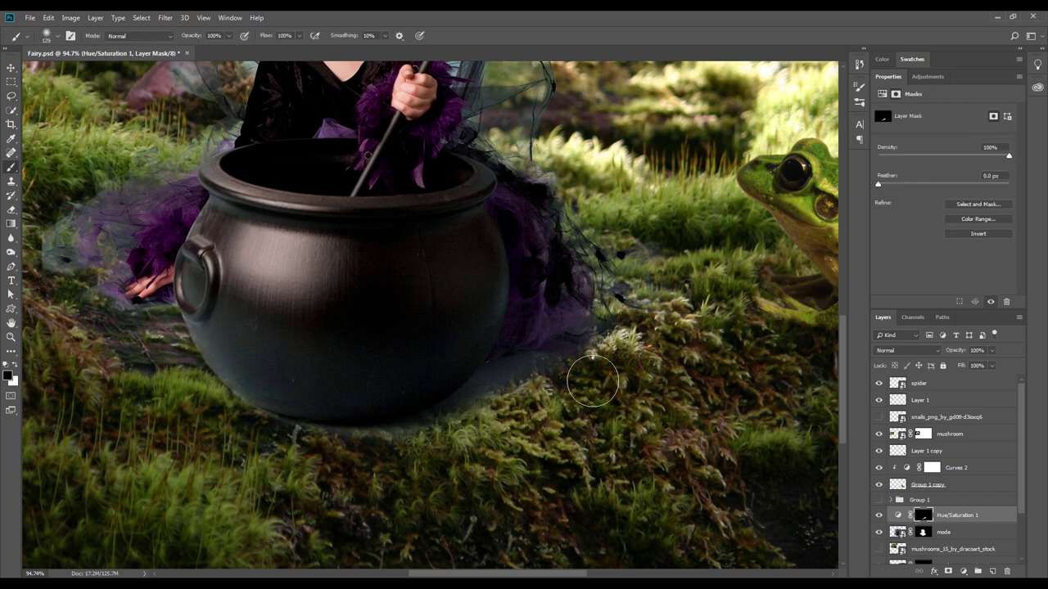
{"action": "left_click", "coordinate": [922, 532]}
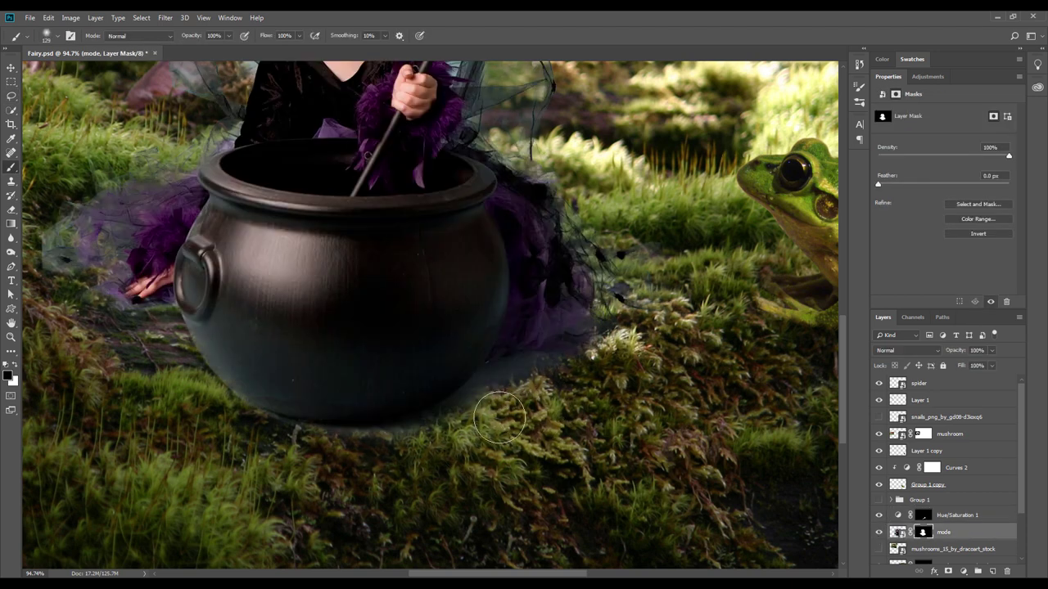
{"action": "scroll", "coordinate": [326, 463], "scroll_direction": "up", "scroll_amount": 3}
{"action": "key", "text": "bracketleft"}
{"action": "key", "text": "bracketleft"}
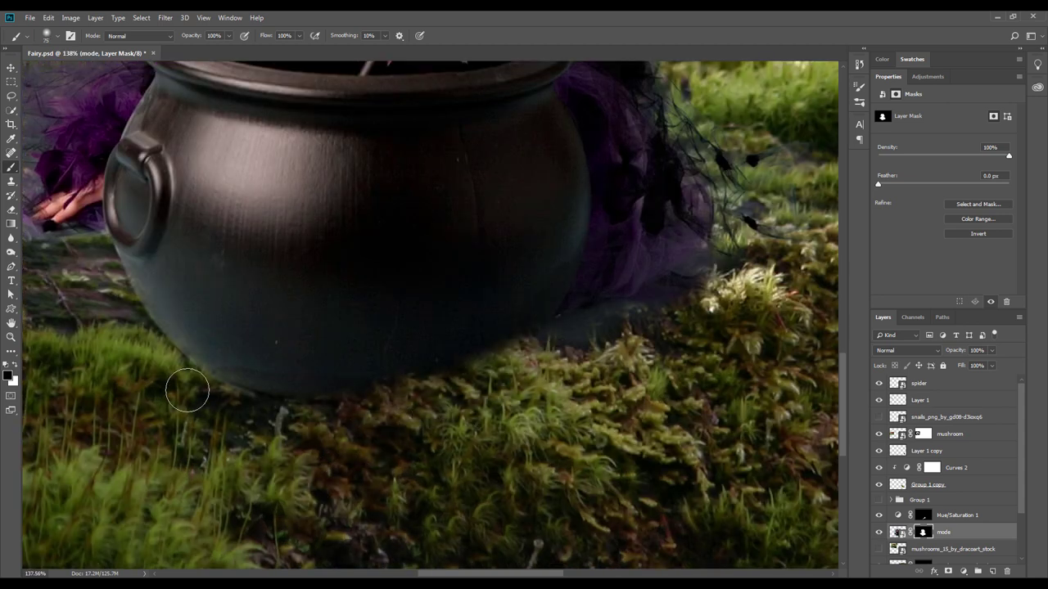
{"action": "left_click_drag", "start_coordinate": [502, 402], "coordinate": [462, 378]}
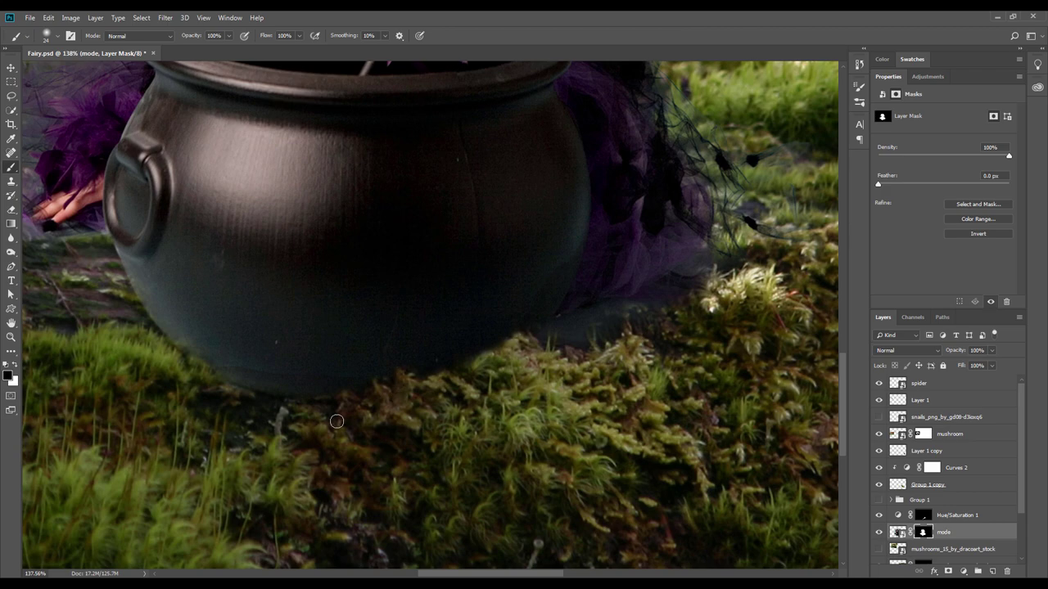
{"action": "key", "text": "x"}
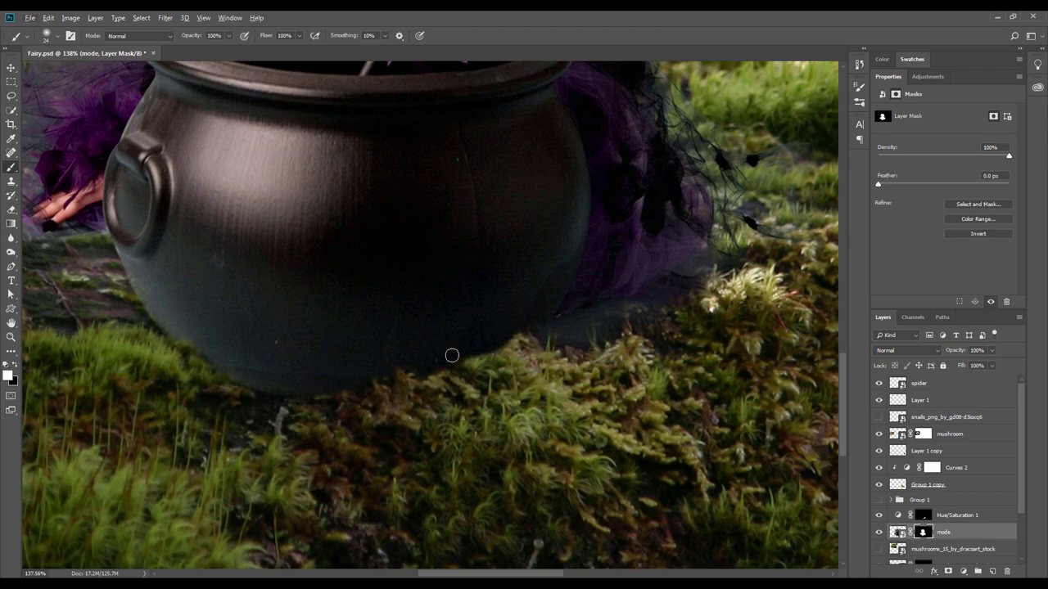
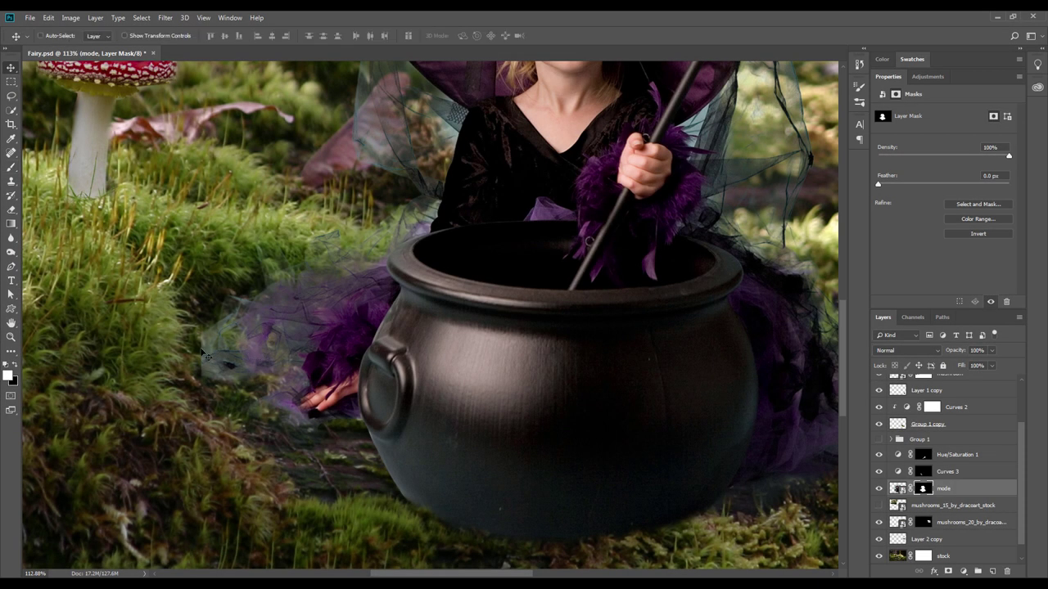
Lasso the purple feathers on the witch image, feather the selection and copy it to a new layer.
{"action": "key", "text": "b"}
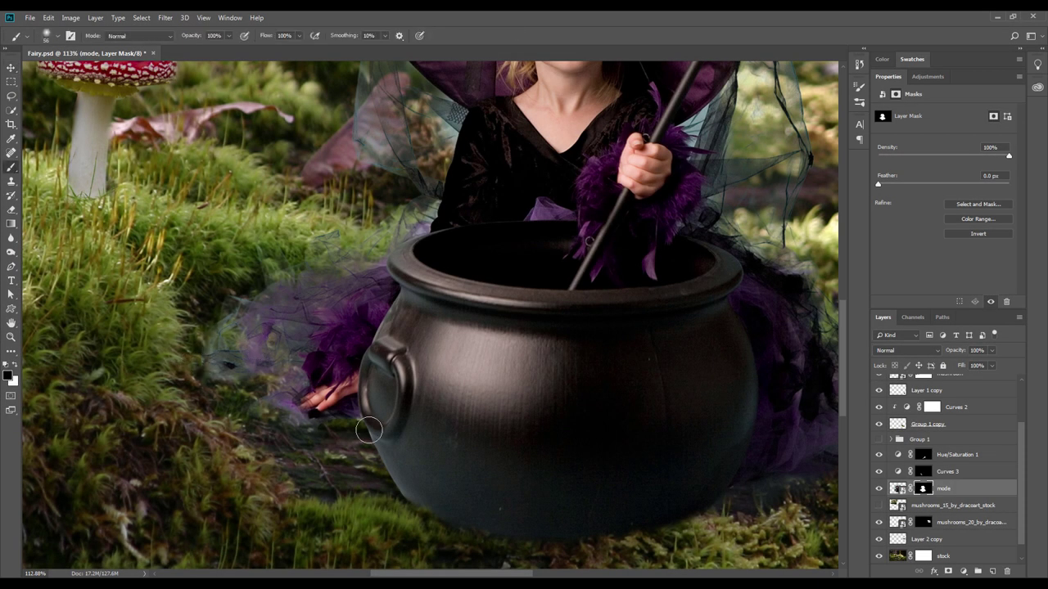
{"action": "scroll", "coordinate": [368, 430], "scroll_direction": "up", "scroll_amount": 3}
{"action": "left_click", "coordinate": [897, 489]}
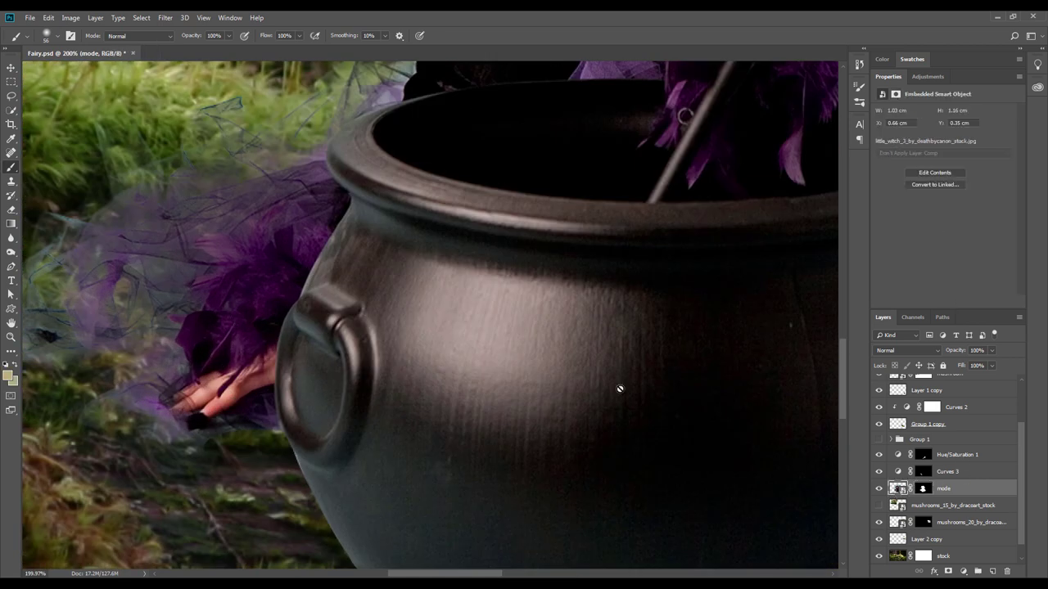
{"action": "left_click", "coordinate": [11, 96]}
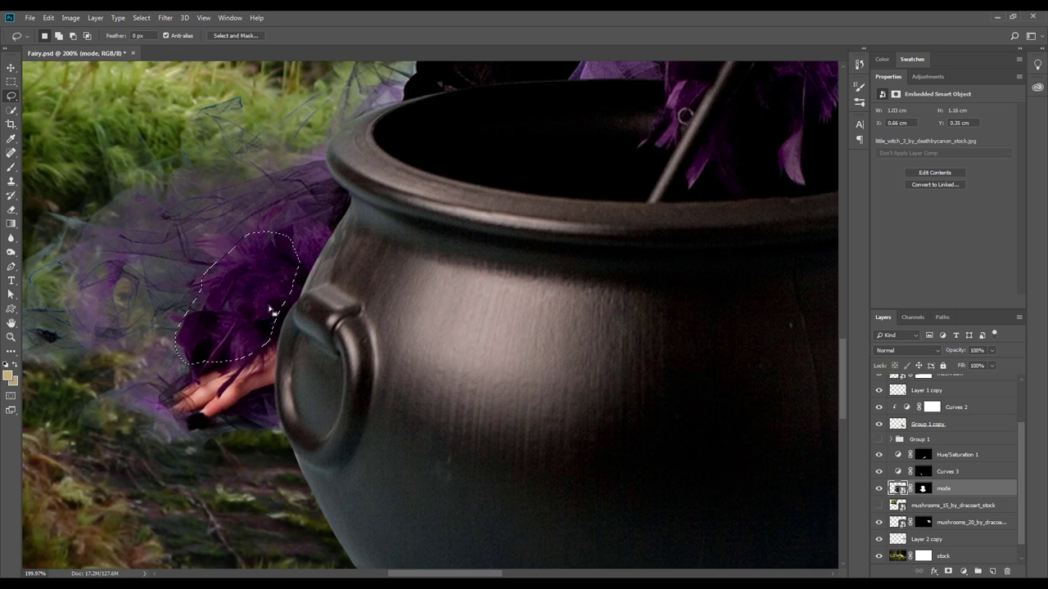
{"action": "key", "text": "shift+F6"}
{"action": "key", "text": "Return"}
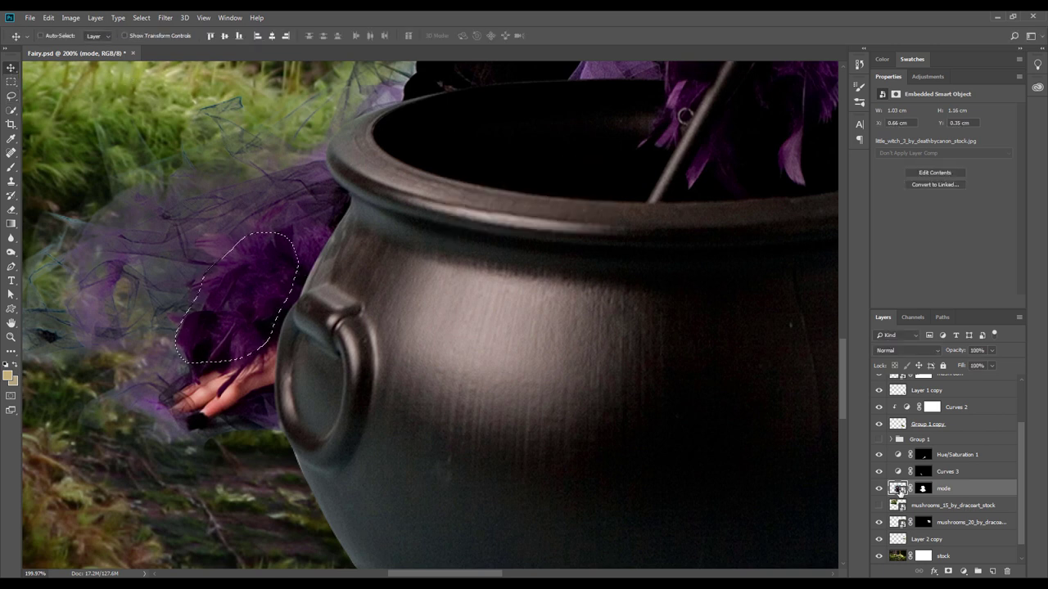
{"action": "key", "text": "ctrl+j"}
Move the copied feathers down-left and warp them to extend the skirt beside the cauldron.
{"action": "key", "text": "ctrl+t"}
{"action": "left_click_drag", "start_coordinate": [237, 298], "coordinate": [221, 390]}
{"action": "right_click", "coordinate": [275, 361]}
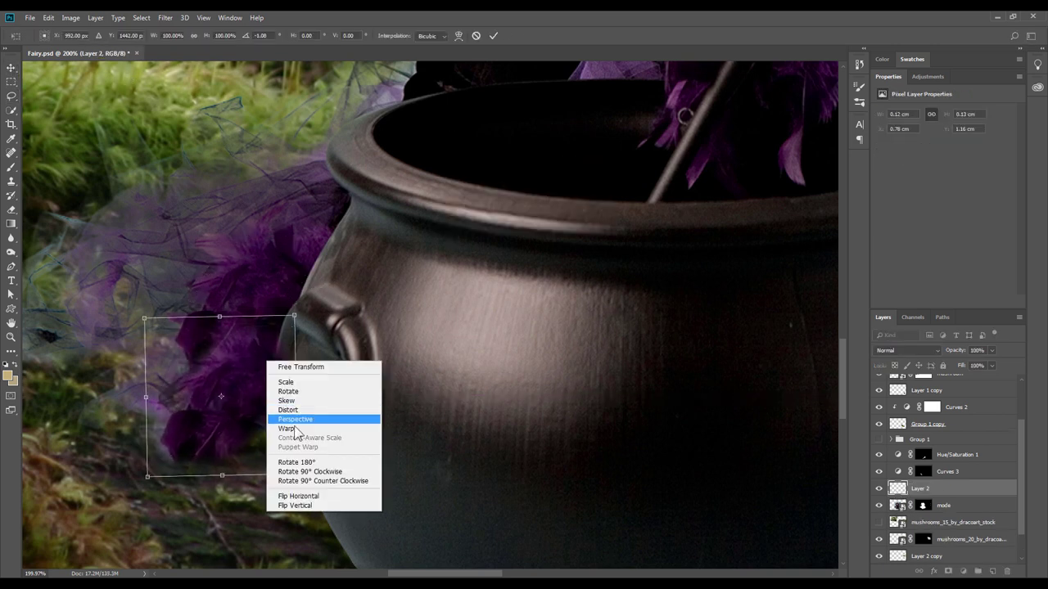
{"action": "left_click", "coordinate": [327, 418]}
{"action": "mouse_move", "coordinate": [219, 464]}
{"action": "left_mouse_down"}
{"action": "mouse_move", "coordinate": [221, 491]}
{"action": "mouse_move", "coordinate": [215, 483]}
{"action": "left_mouse_up"}
{"action": "right_click", "coordinate": [219, 323]}
{"action": "key", "text": "Return"}
{"action": "scroll", "coordinate": [243, 360], "scroll_direction": "down", "scroll_amount": 3}
{"action": "scroll", "coordinate": [243, 360], "scroll_direction": "down", "scroll_amount": 3}
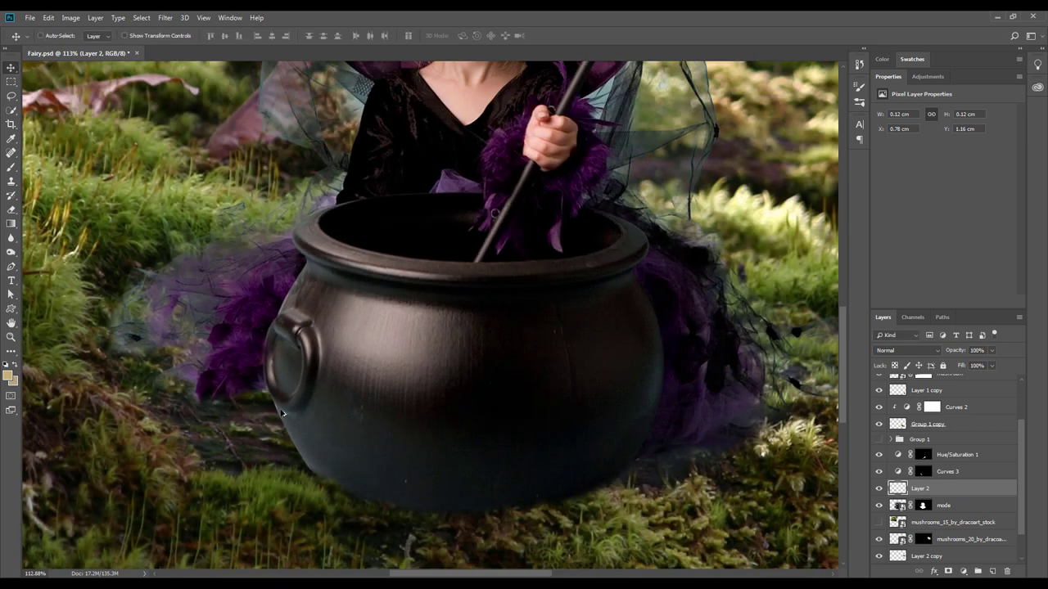
{"action": "scroll", "coordinate": [352, 401], "scroll_direction": "down", "scroll_amount": 2}
{"action": "scroll", "coordinate": [459, 436], "scroll_direction": "down", "scroll_amount": 2}
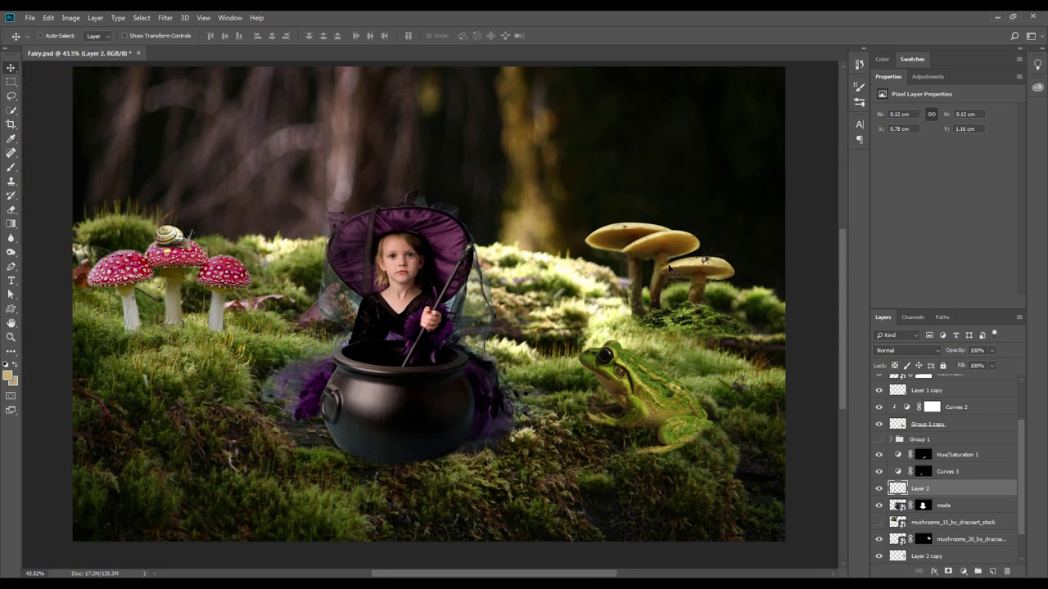
Lasso a moss patch on the stock background layer, feather it and copy it to Layer 3.
{"action": "left_click", "coordinate": [957, 540]}
{"action": "scroll", "coordinate": [940, 492], "scroll_direction": "down", "scroll_amount": 1}
{"action": "left_click", "coordinate": [943, 471]}
{"action": "scroll", "coordinate": [491, 327], "scroll_direction": "up", "scroll_amount": 4}
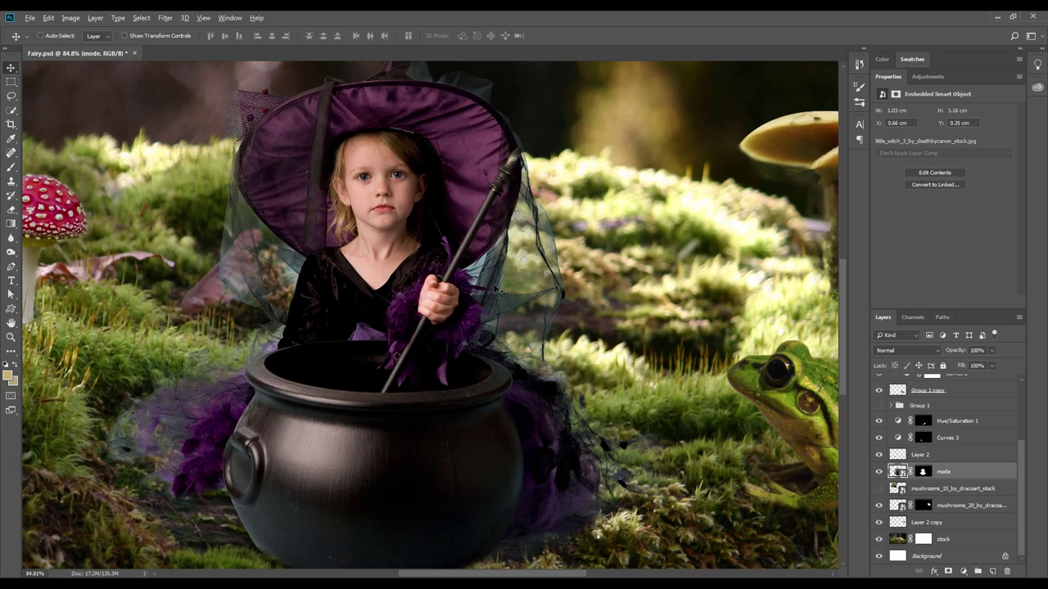
{"action": "scroll", "coordinate": [491, 327], "scroll_direction": "down", "scroll_amount": 3}
{"action": "scroll", "coordinate": [543, 396], "scroll_direction": "up", "scroll_amount": 2}
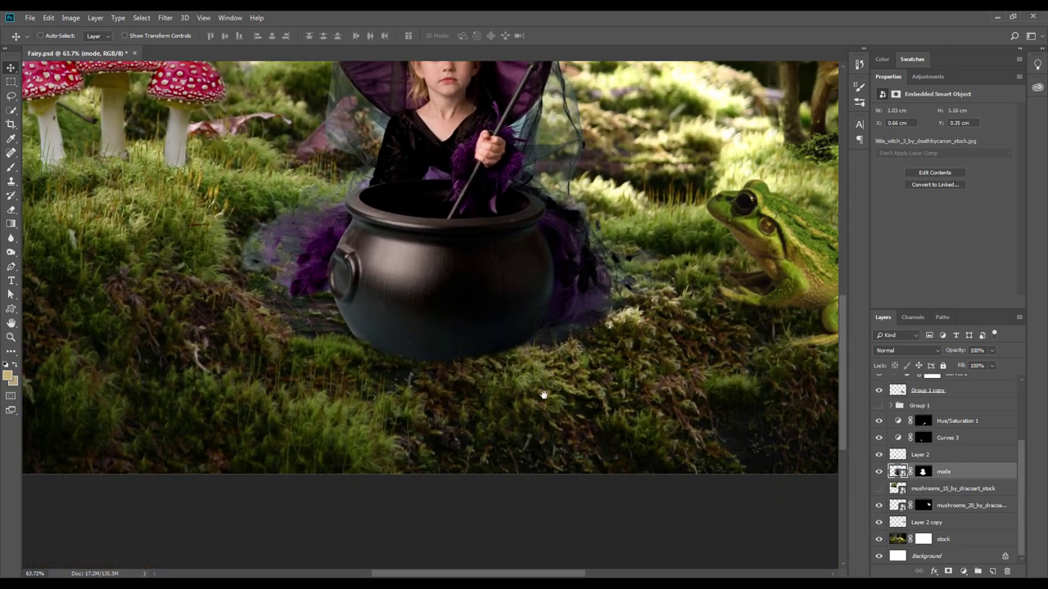
{"action": "scroll", "coordinate": [404, 399], "scroll_direction": "up", "scroll_amount": 2}
{"action": "left_click", "coordinate": [410, 376], "text": "ctrl"}
{"action": "key", "text": "l"}
{"action": "scroll", "coordinate": [418, 360], "scroll_direction": "up", "scroll_amount": 1}
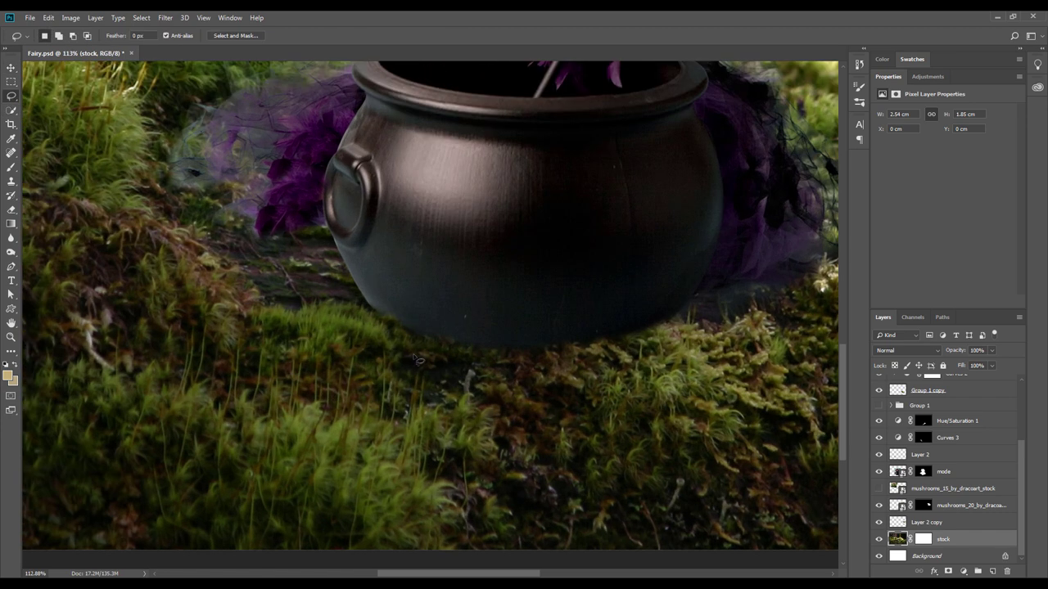
{"action": "left_click_drag", "start_coordinate": [449, 360], "coordinate": [448, 360]}
{"action": "left_click", "coordinate": [141, 17]}
{"action": "mouse_move", "coordinate": [151, 172]}
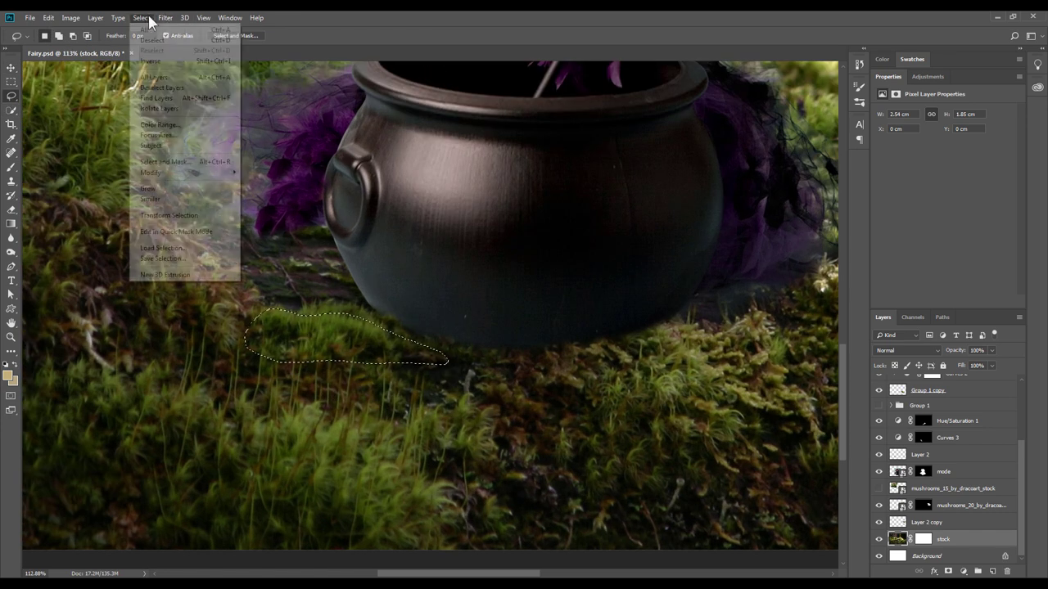
{"action": "left_click", "coordinate": [275, 187]}
{"action": "key", "text": "Return"}
{"action": "key", "text": "ctrl+j"}
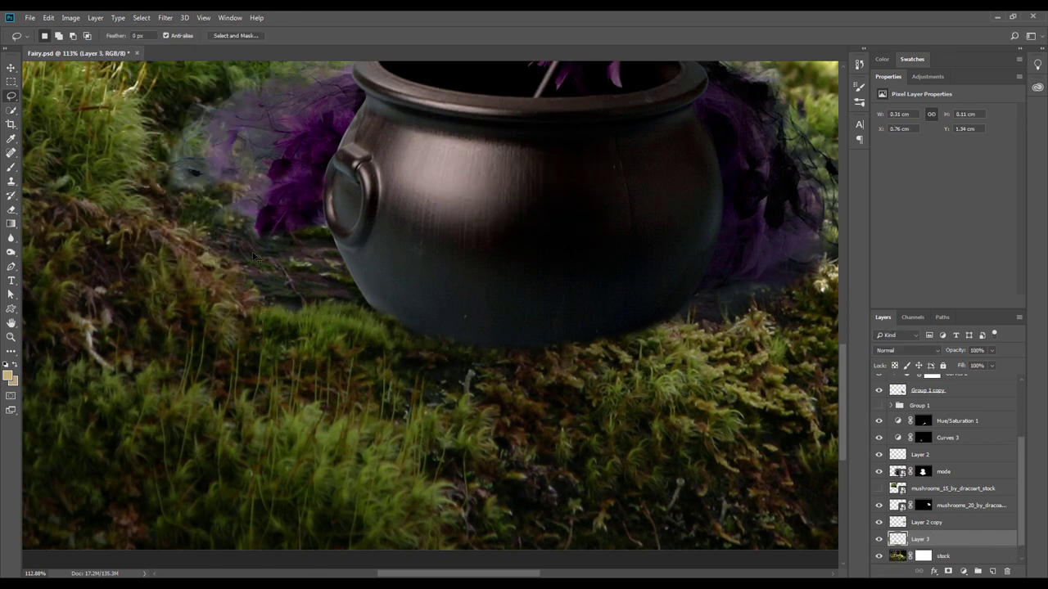
Raise the moss layer above the witch layer, nudge it right and Alt-drag a copy rightward.
{"action": "key", "text": "v"}
{"action": "key", "text": "ctrl+bracketright"}
{"action": "key", "text": "ctrl+bracketright"}
{"action": "left_click_drag", "start_coordinate": [347, 362], "coordinate": [479, 364]}
{"action": "key", "text": "ctrl+bracketright"}
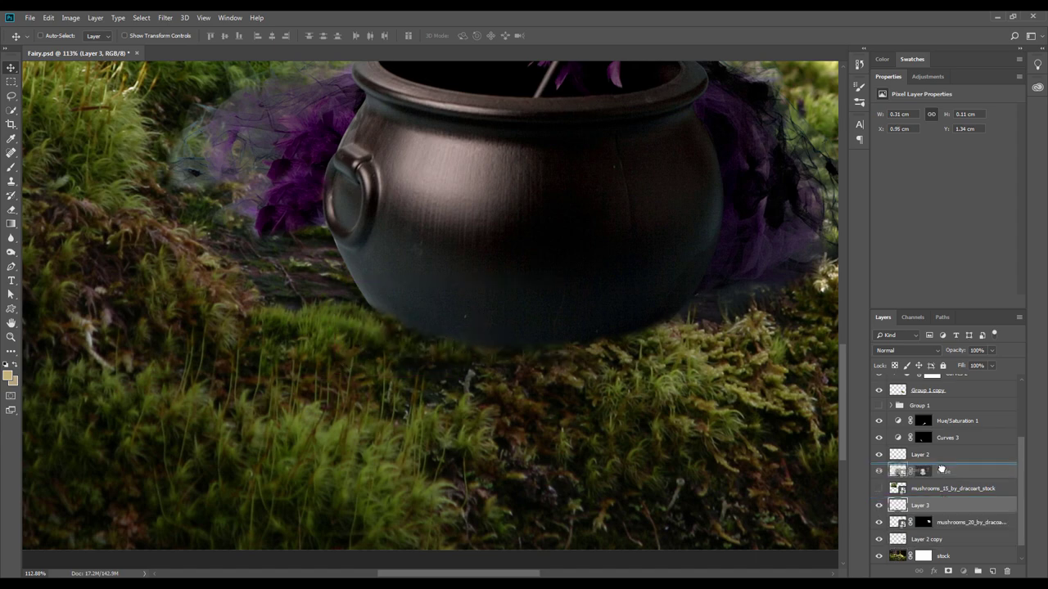
{"action": "left_click_drag", "start_coordinate": [426, 331], "coordinate": [494, 327]}
{"action": "scroll", "coordinate": [524, 336], "scroll_direction": "down", "scroll_amount": 5}
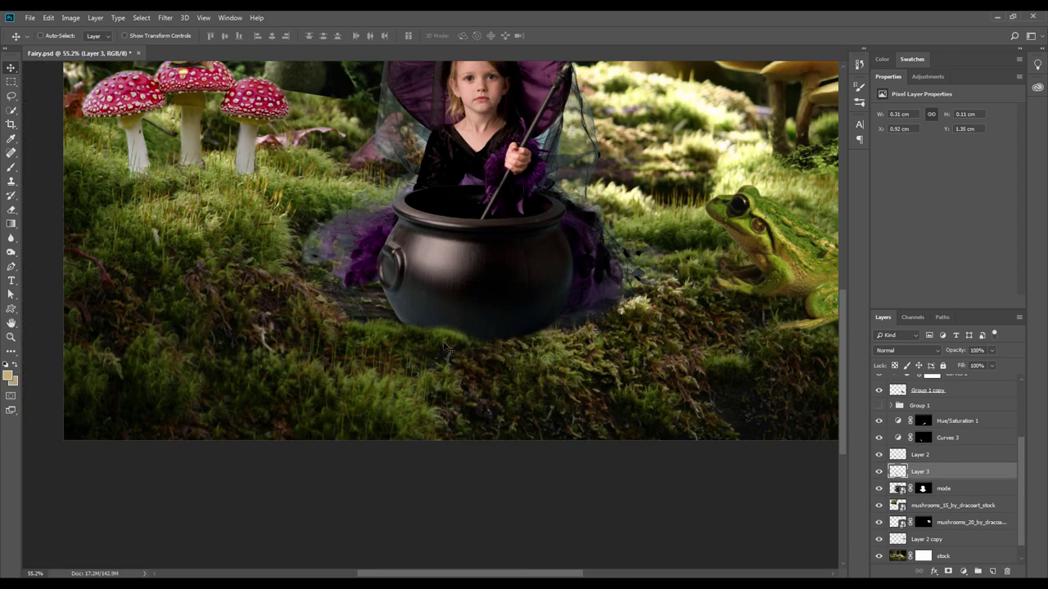
{"action": "scroll", "coordinate": [554, 351], "scroll_direction": "up", "scroll_amount": 3}
Shrink the moss copy and fit it under the cauldron's right side.
{"action": "key", "text": "ctrl+t"}
{"action": "left_click_drag", "start_coordinate": [668, 302], "coordinate": [622, 273]}
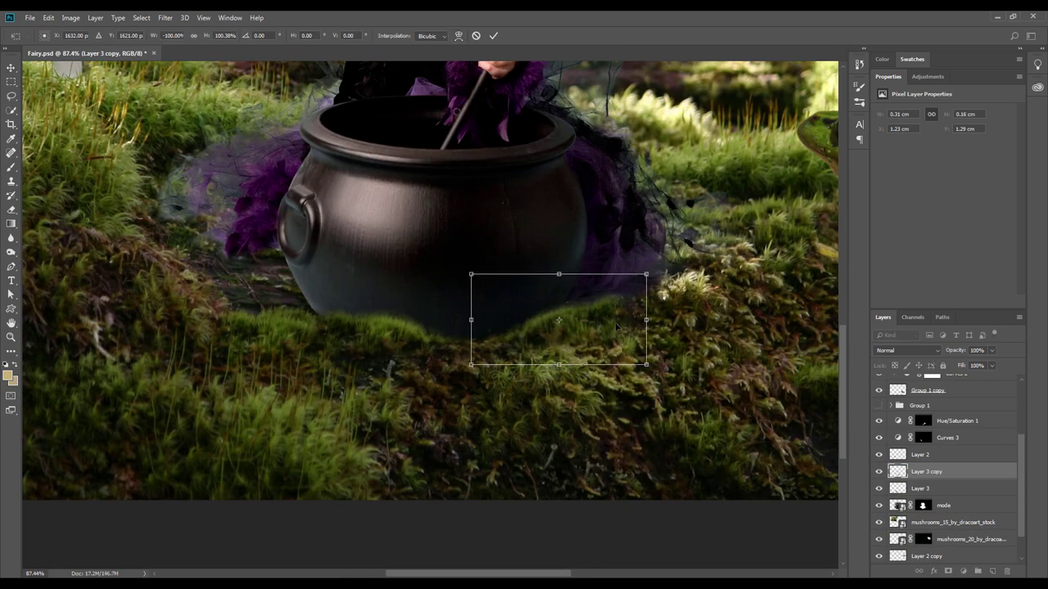
{"action": "left_click_drag", "start_coordinate": [603, 355], "coordinate": [585, 353]}
{"action": "key", "text": "Return"}
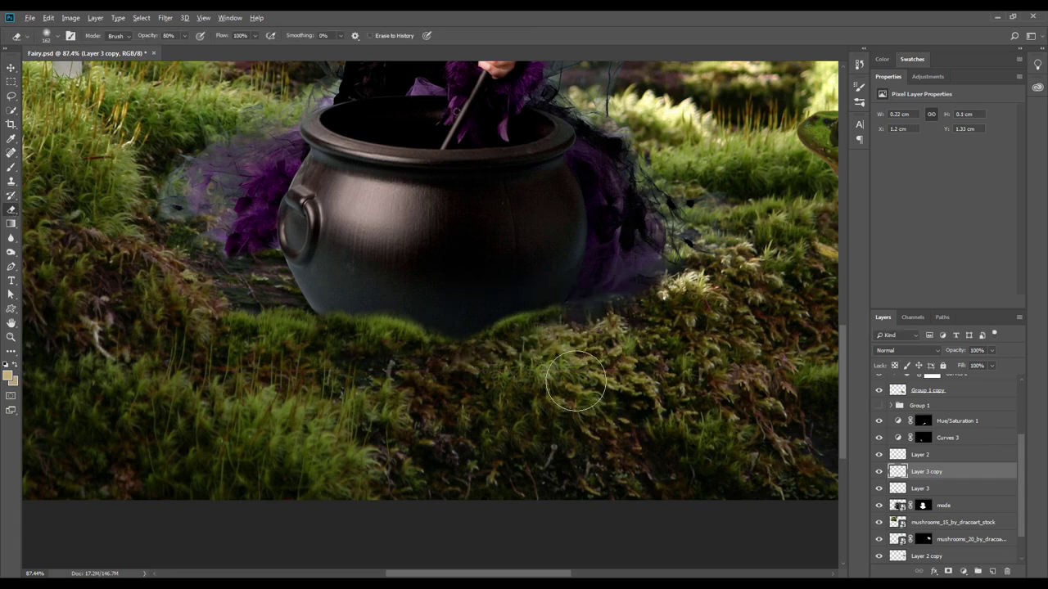
{"action": "key", "text": "ctrl+0"}
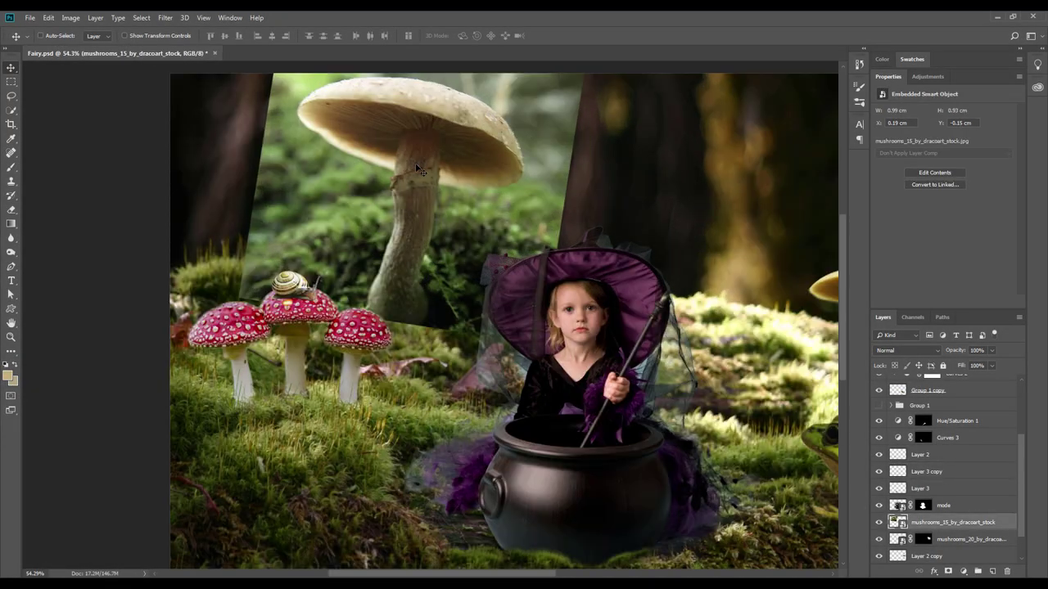
Quick-select the large pale mushroom to isolate it from its photo background.
{"action": "key", "text": "p"}
{"action": "scroll", "coordinate": [369, 362], "scroll_direction": "up", "scroll_amount": 2}
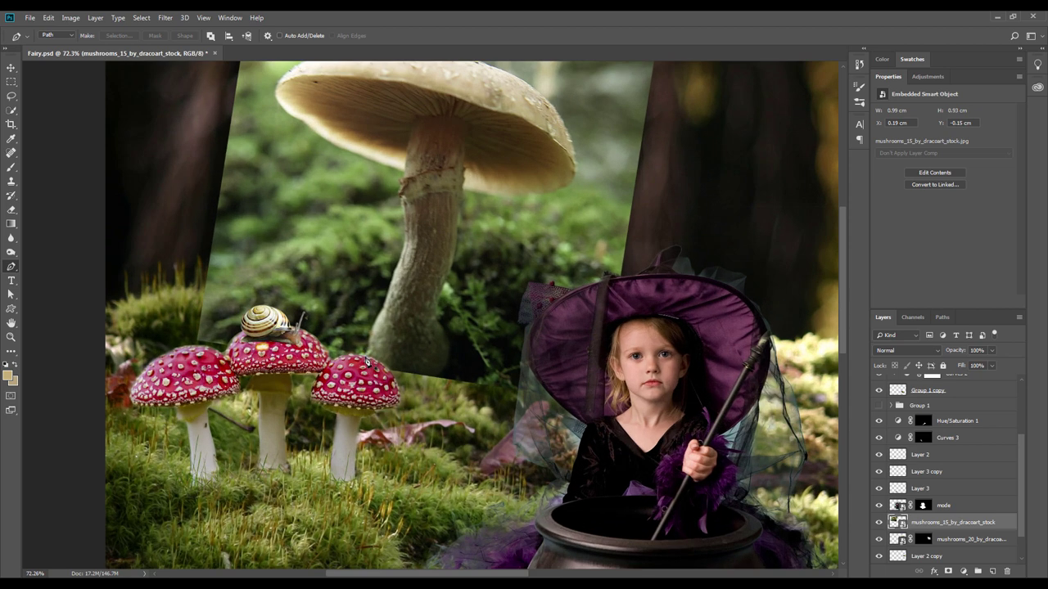
{"action": "left_click", "coordinate": [11, 110]}
{"action": "mouse_move", "coordinate": [480, 122]}
{"action": "left_mouse_down"}
{"action": "mouse_move", "coordinate": [425, 189]}
{"action": "mouse_move", "coordinate": [456, 351]}
{"action": "mouse_move", "coordinate": [498, 213]}
{"action": "left_mouse_up"}
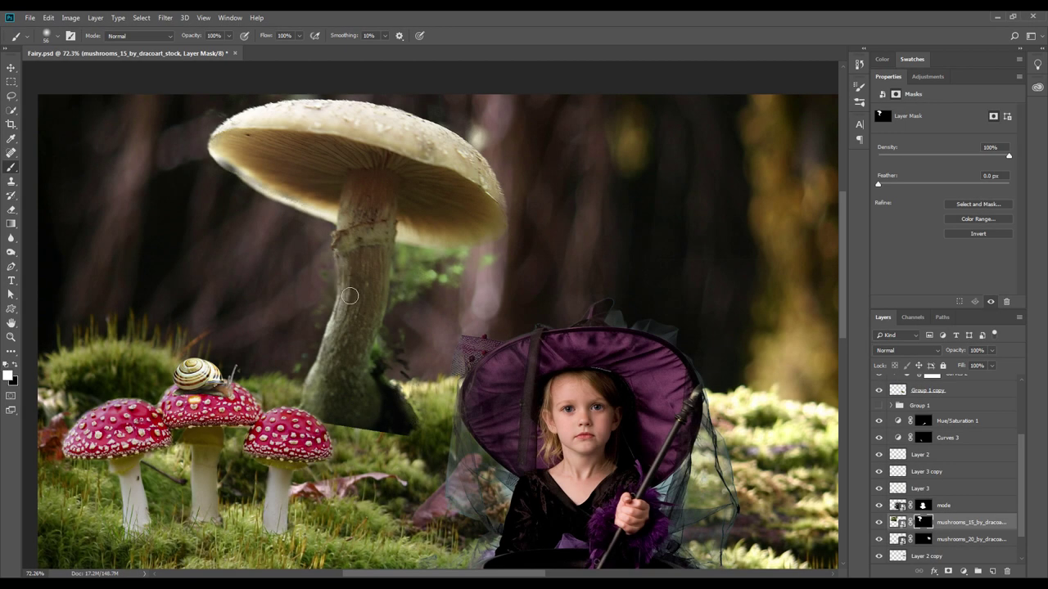
Paint black on the mask with an enlarged brush to hide the mushroom's dark stem base.
{"action": "key", "text": "x"}
{"action": "key", "text": "bracketright"}
{"action": "key", "text": "bracketright"}
{"action": "key", "text": "bracketright"}
{"action": "mouse_move", "coordinate": [360, 430]}
{"action": "left_mouse_down"}
{"action": "mouse_move", "coordinate": [409, 422]}
{"action": "mouse_move", "coordinate": [369, 417]}
{"action": "mouse_move", "coordinate": [357, 433]}
{"action": "mouse_move", "coordinate": [393, 417]}
{"action": "mouse_move", "coordinate": [344, 409]}
{"action": "mouse_move", "coordinate": [385, 401]}
{"action": "mouse_move", "coordinate": [325, 419]}
{"action": "left_mouse_up"}
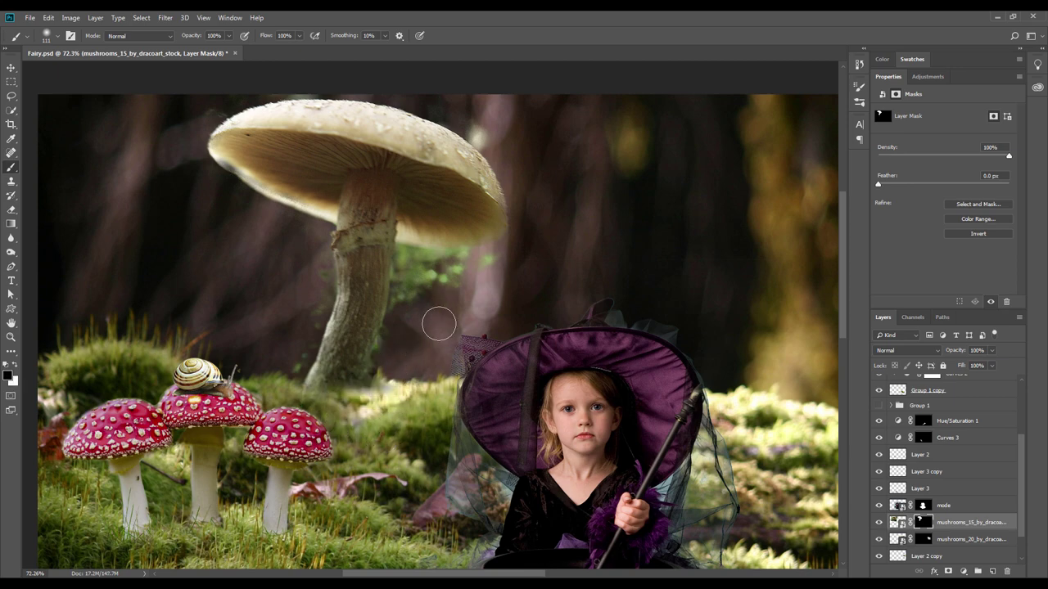
{"action": "scroll", "coordinate": [434, 320], "scroll_direction": "up", "scroll_amount": 1}
{"action": "scroll", "coordinate": [442, 327], "scroll_direction": "up", "scroll_amount": 2}
{"action": "scroll", "coordinate": [562, 346], "scroll_direction": "down", "scroll_amount": 1}
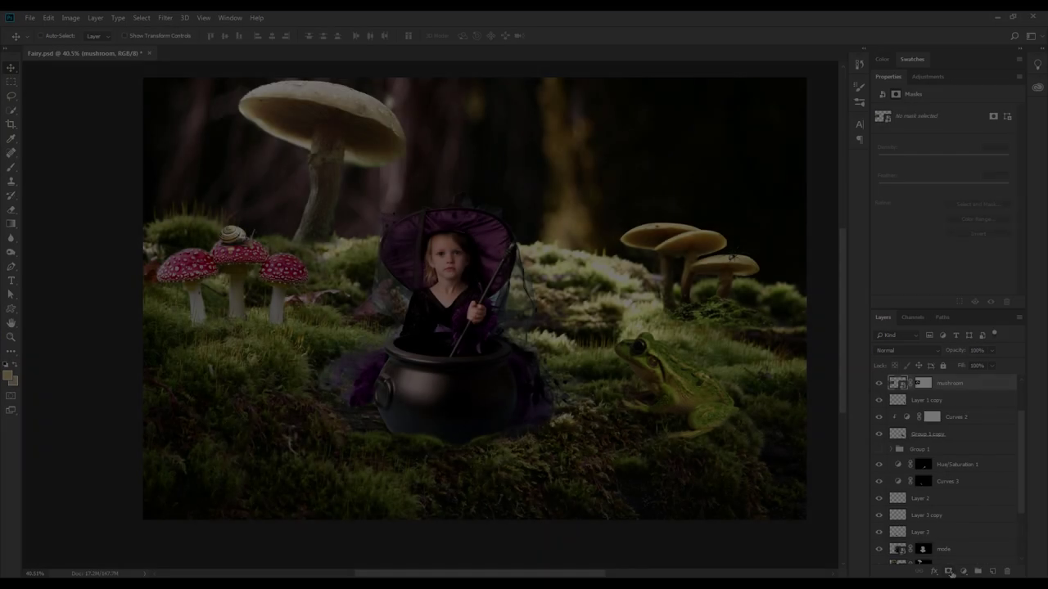
Add a Hue/Saturation adjustment that shifts the mushroom's hue and darkens it slightly.
{"action": "left_click", "coordinate": [951, 572]}
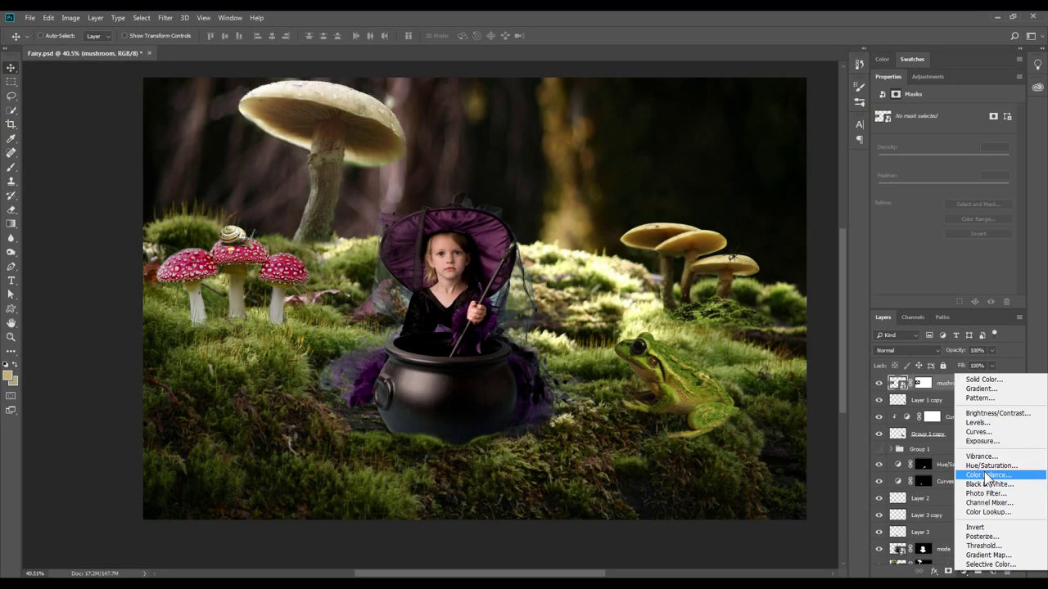
{"action": "left_click", "coordinate": [982, 469]}
{"action": "mouse_move", "coordinate": [943, 149]}
{"action": "left_mouse_down"}
{"action": "mouse_move", "coordinate": [977, 151]}
{"action": "mouse_move", "coordinate": [900, 156]}
{"action": "mouse_move", "coordinate": [946, 155]}
{"action": "left_mouse_up"}
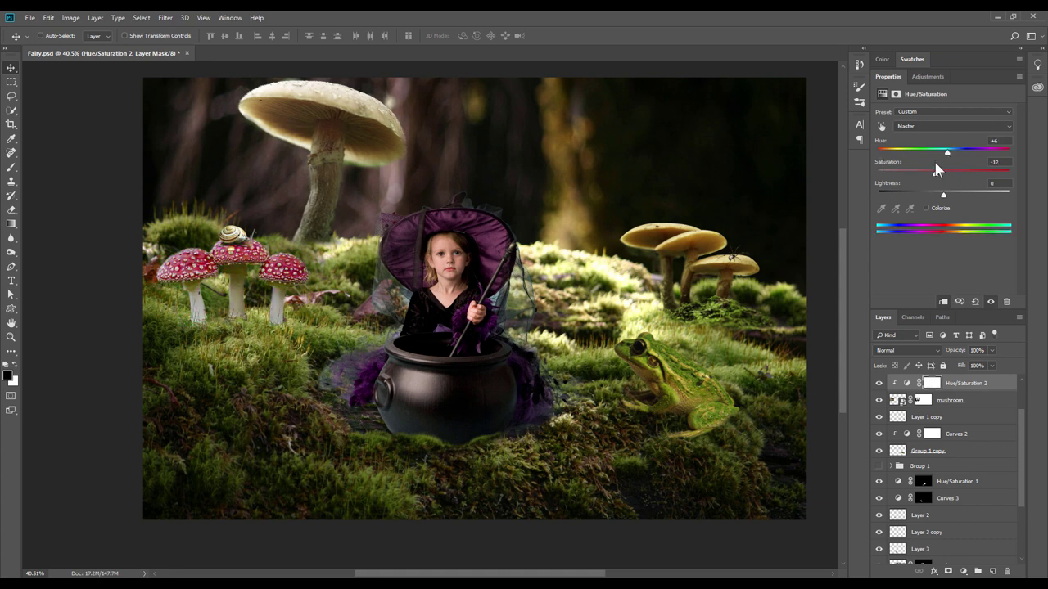
{"action": "left_click_drag", "start_coordinate": [943, 194], "coordinate": [940, 196]}
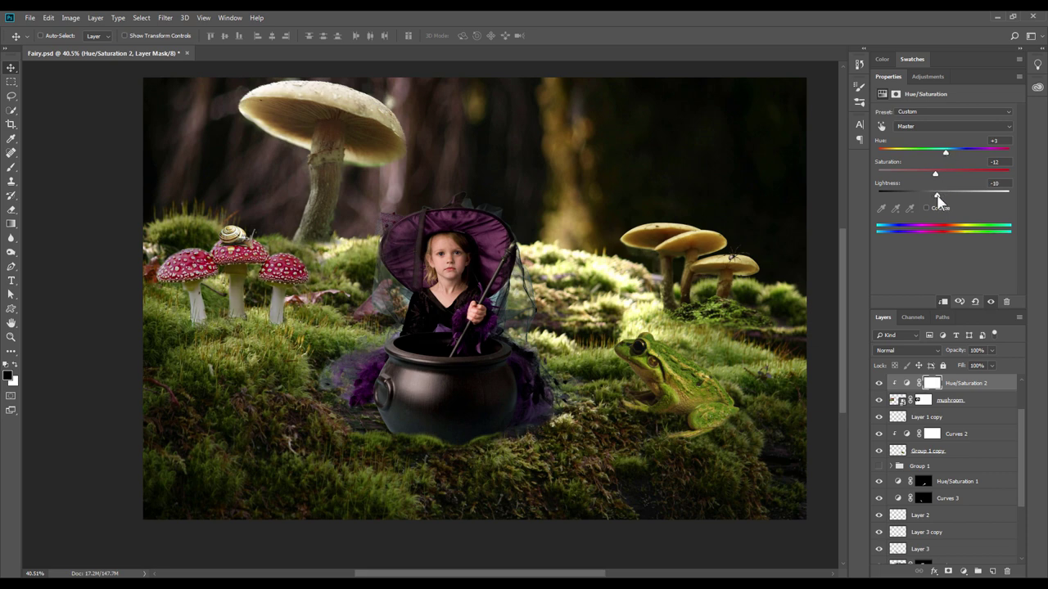
{"action": "scroll", "coordinate": [221, 319], "scroll_direction": "up", "scroll_amount": 3}
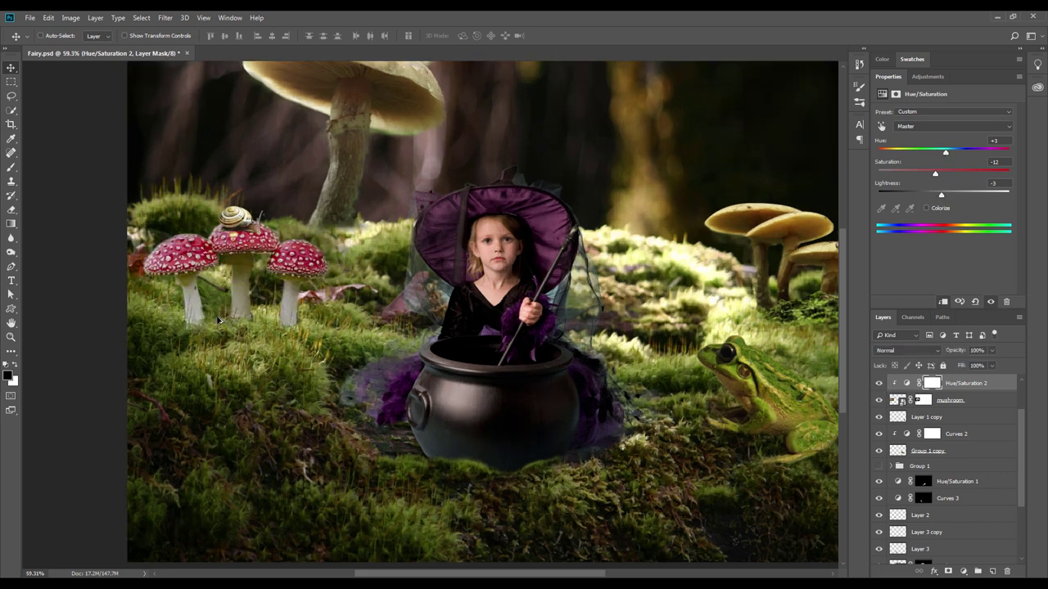
{"action": "scroll", "coordinate": [320, 336], "scroll_direction": "down", "scroll_amount": 1}
Apply a Gaussian Blur with a very low radius to the mushroom layer.
{"action": "left_click", "coordinate": [901, 403]}
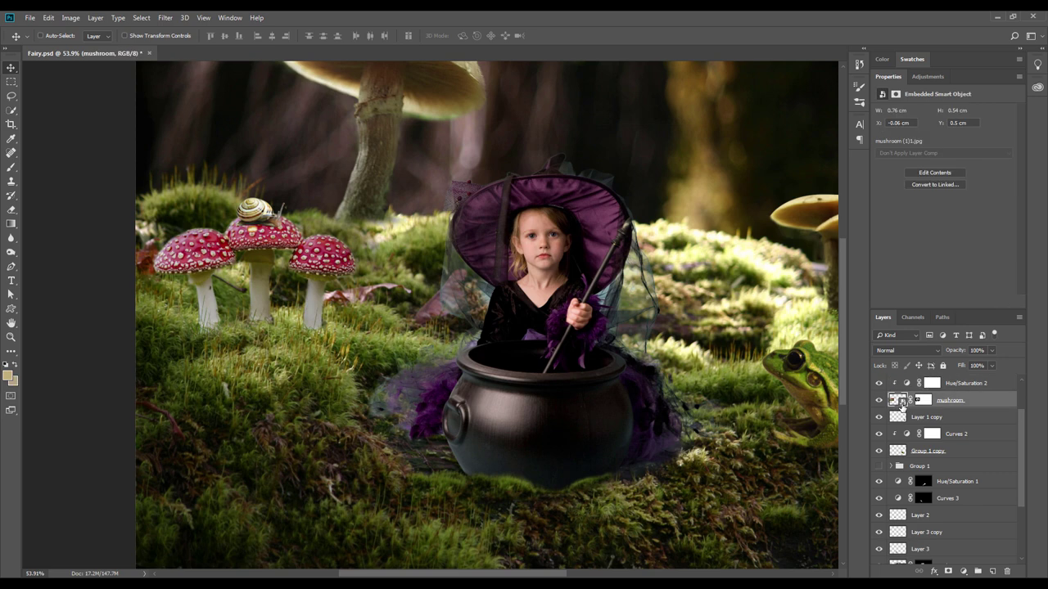
{"action": "left_click", "coordinate": [165, 17]}
{"action": "mouse_move", "coordinate": [171, 141]}
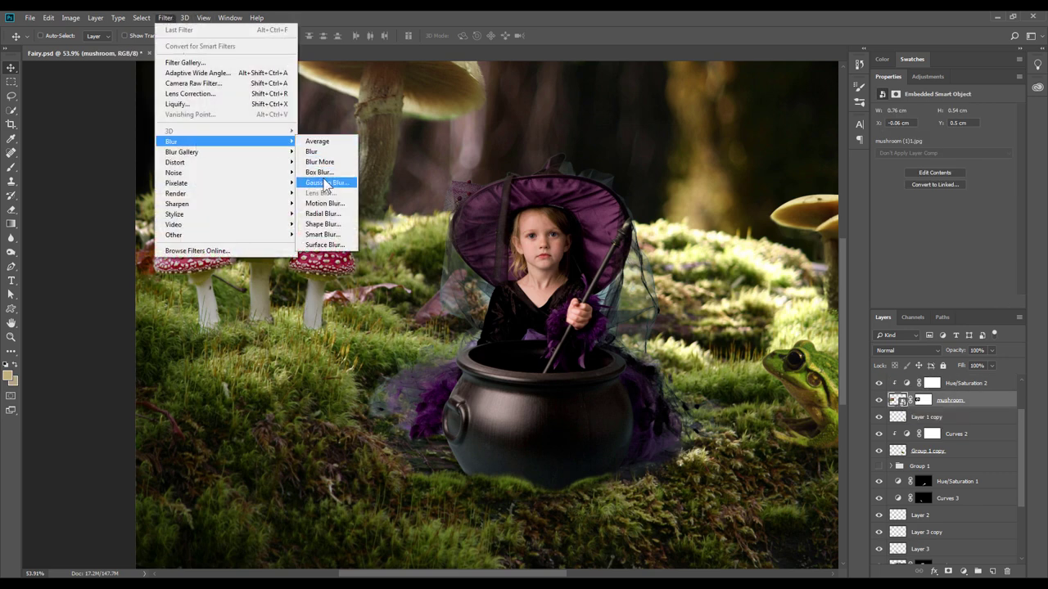
{"action": "left_click", "coordinate": [326, 183]}
{"action": "left_click_drag", "start_coordinate": [444, 239], "coordinate": [413, 239]}
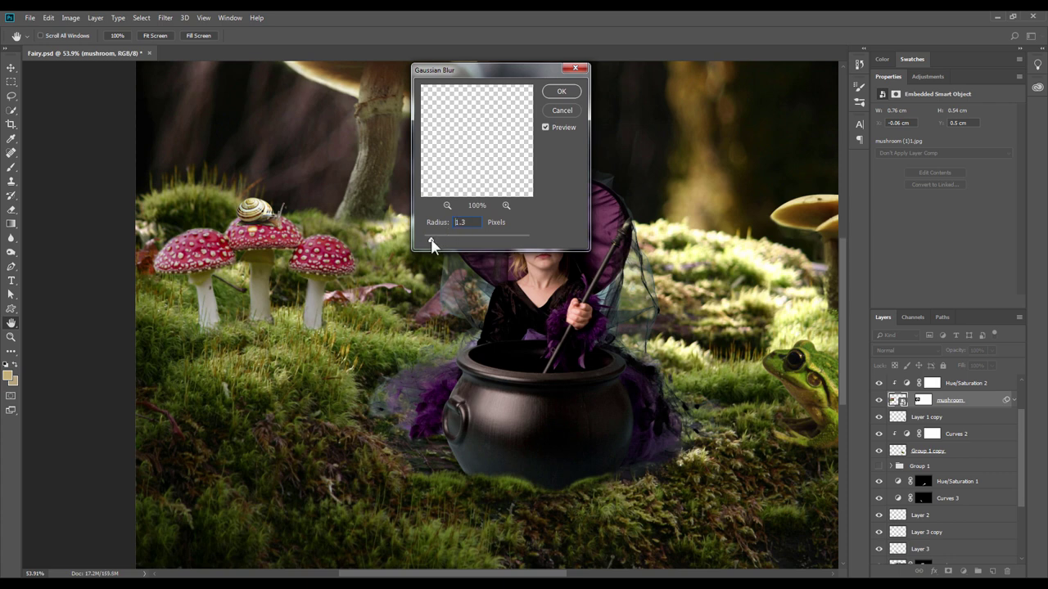
{"action": "left_click", "coordinate": [564, 95]}
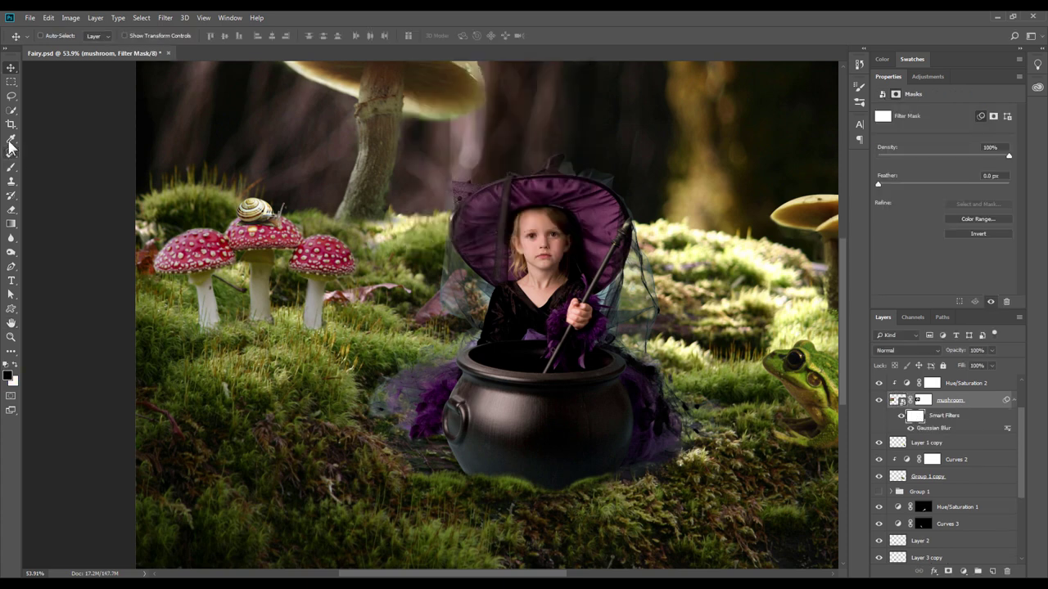
{"action": "key", "text": "b"}
{"action": "scroll", "coordinate": [237, 250], "scroll_direction": "up", "scroll_amount": 3}
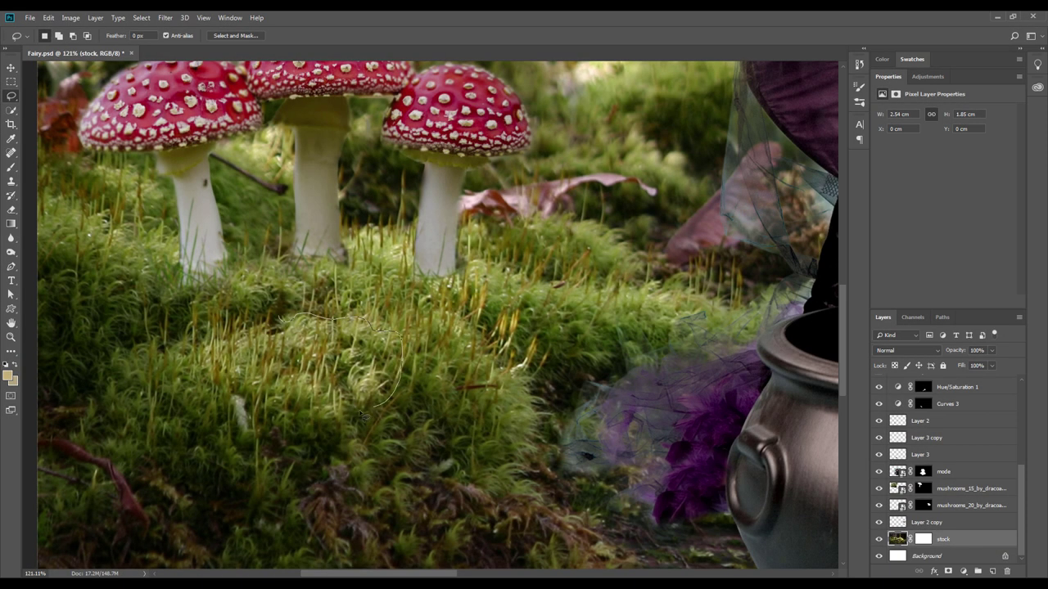
Feather the moss selection, copy it to Layer 4, raise it and move it onto the stem bases.
{"action": "key", "text": "shift+F6"}
{"action": "key", "text": "Return"}
{"action": "key", "text": "ctrl+j"}
{"action": "key", "text": "v"}
{"action": "key", "text": "ctrl+bracketright"}
{"action": "key", "text": "ctrl+bracketright"}
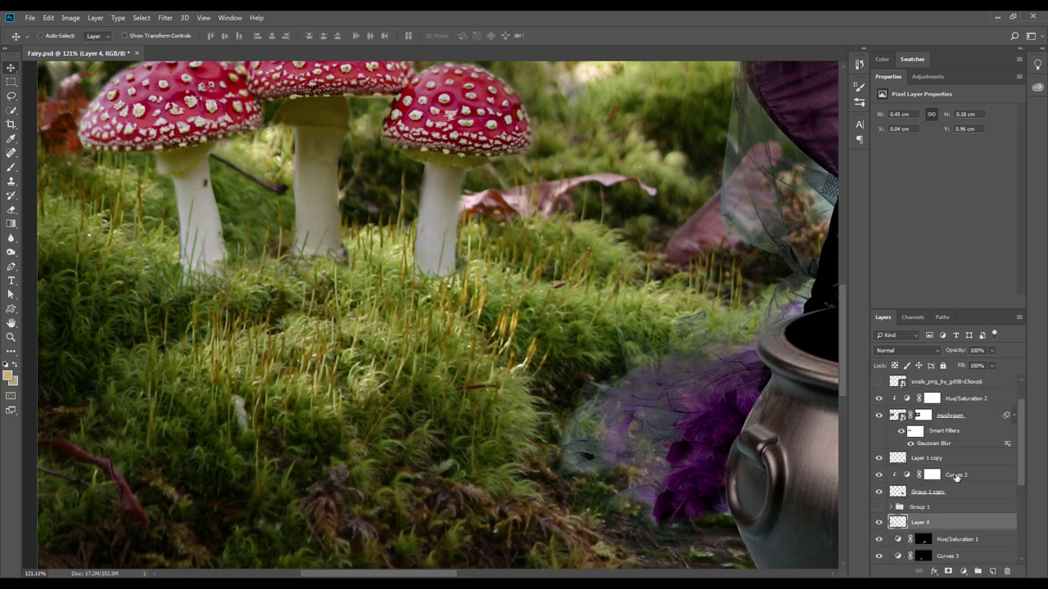
{"action": "key", "text": "ctrl+bracketright"}
{"action": "key", "text": "ctrl+bracketright"}
{"action": "key", "text": "ctrl+bracketright"}
{"action": "left_click_drag", "start_coordinate": [260, 265], "coordinate": [260, 267]}
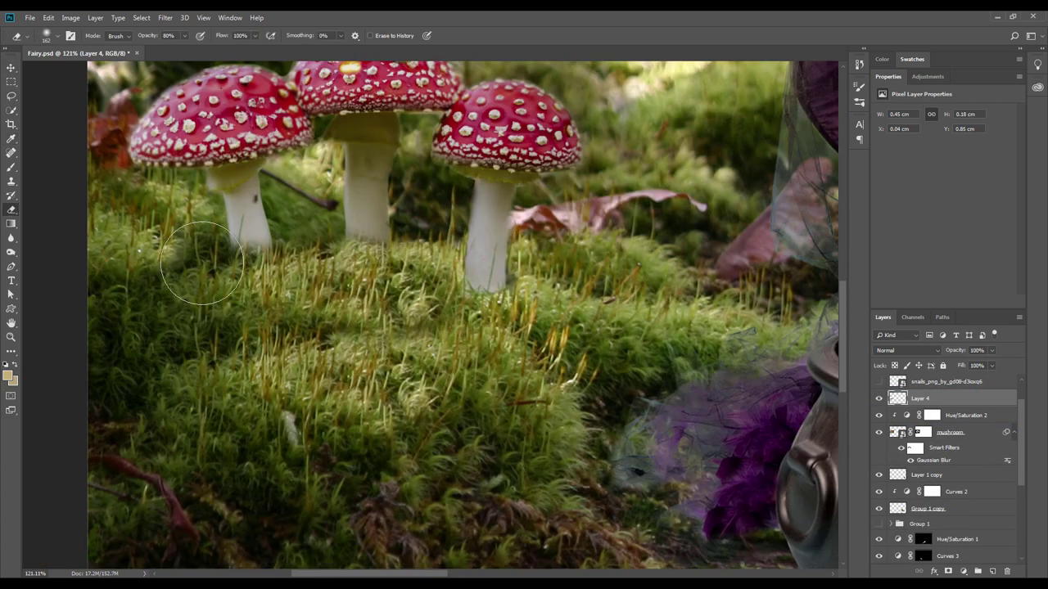
Duplicate the moss patch layer and erase its edges to blend it in.
{"action": "key", "text": "ctrl+j"}
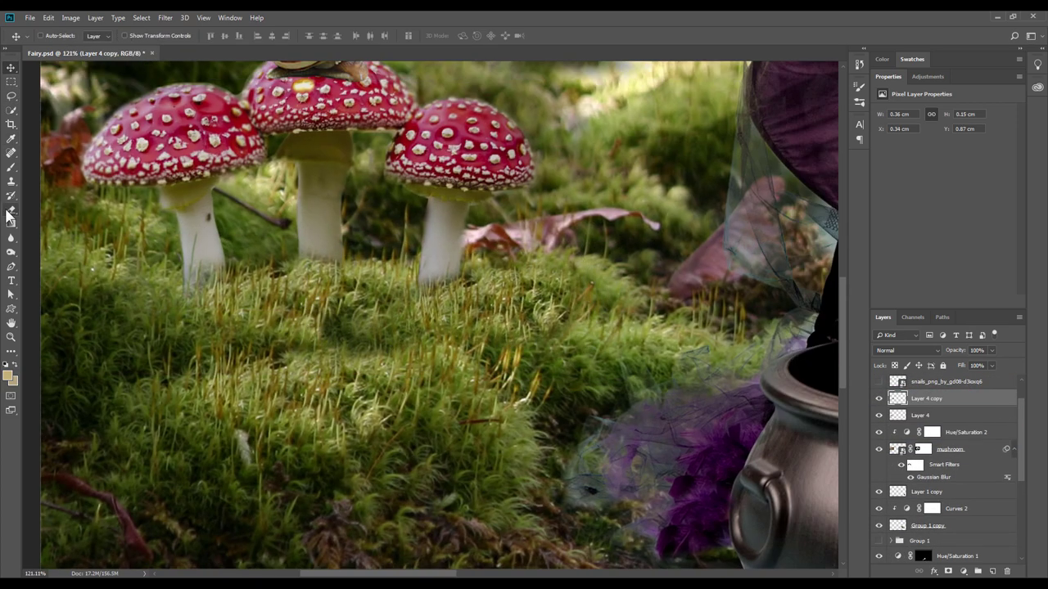
{"action": "left_click", "coordinate": [11, 211]}
{"action": "scroll", "coordinate": [511, 361], "scroll_direction": "down", "scroll_amount": 3}
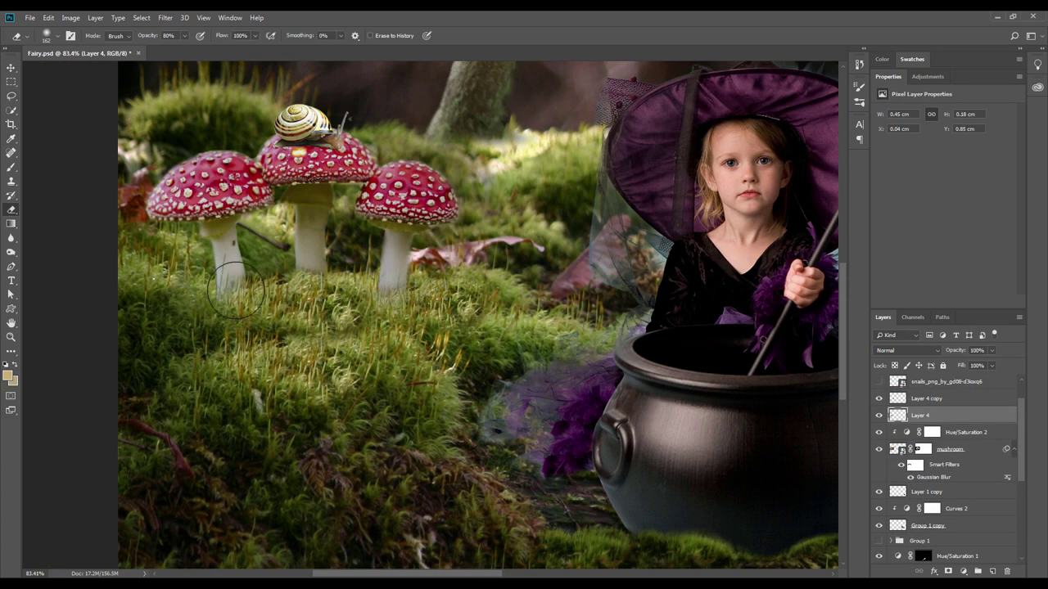
{"action": "scroll", "coordinate": [511, 360], "scroll_direction": "down", "scroll_amount": 1}
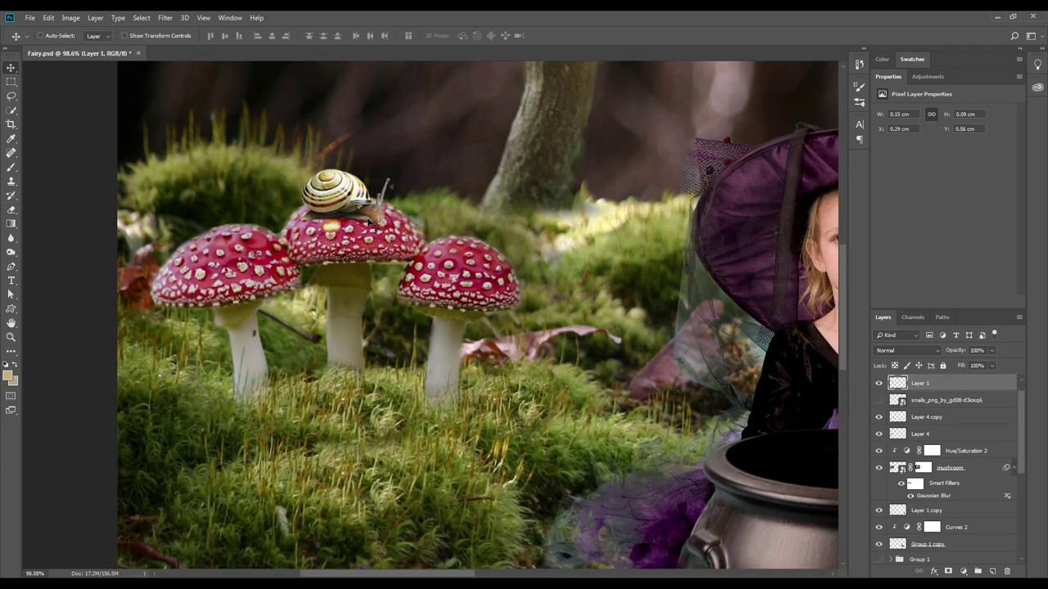
{"action": "scroll", "coordinate": [342, 221], "scroll_direction": "up", "scroll_amount": 2}
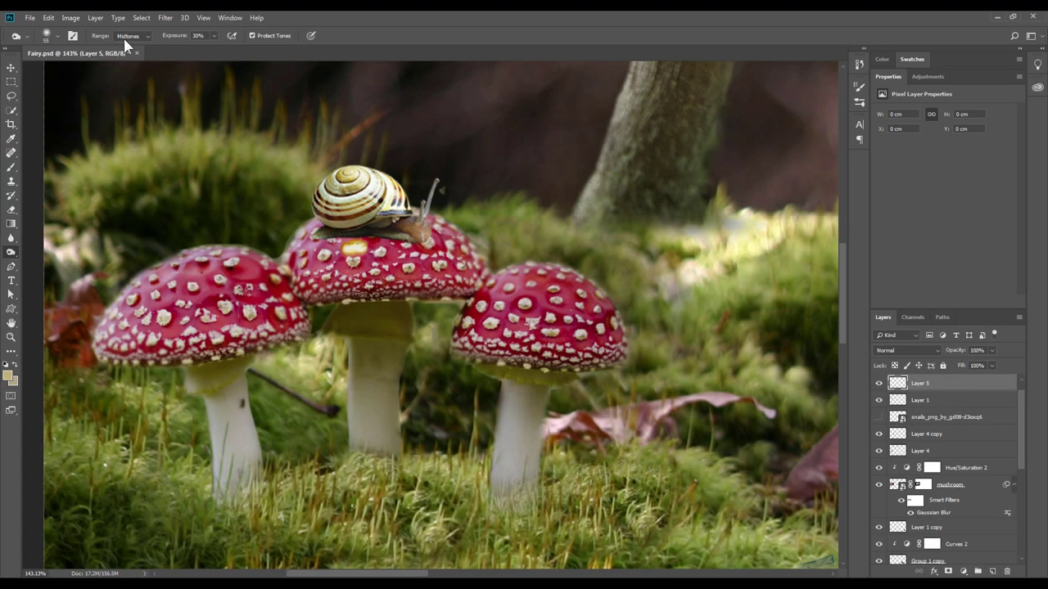
Fill Layer 5 with 50% Gray contents in Normal blend mode using Edit > Fill.
{"action": "left_click", "coordinate": [49, 17]}
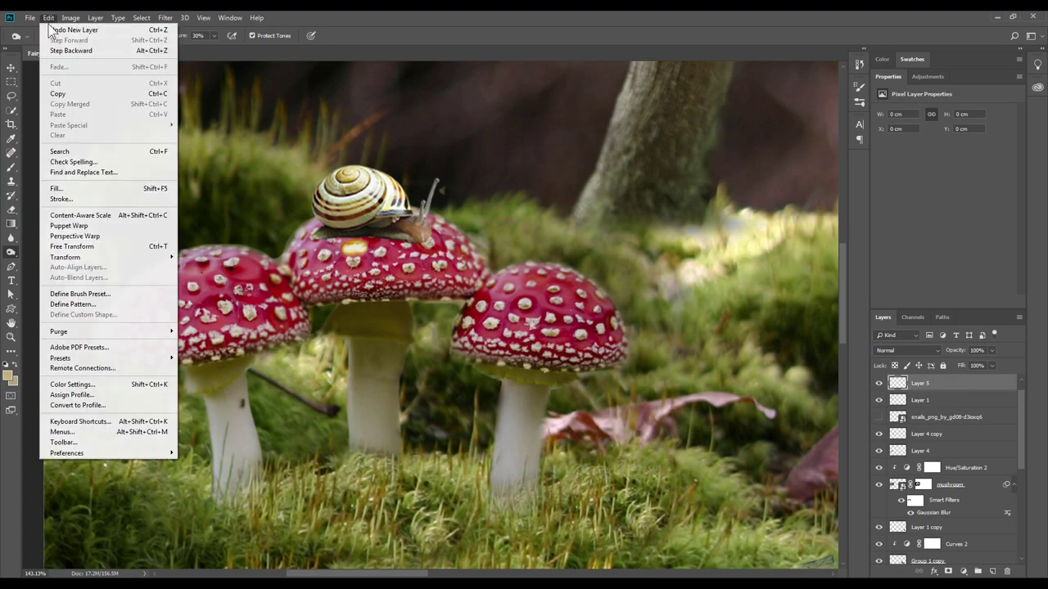
{"action": "left_click", "coordinate": [74, 187]}
{"action": "left_click", "coordinate": [529, 163]}
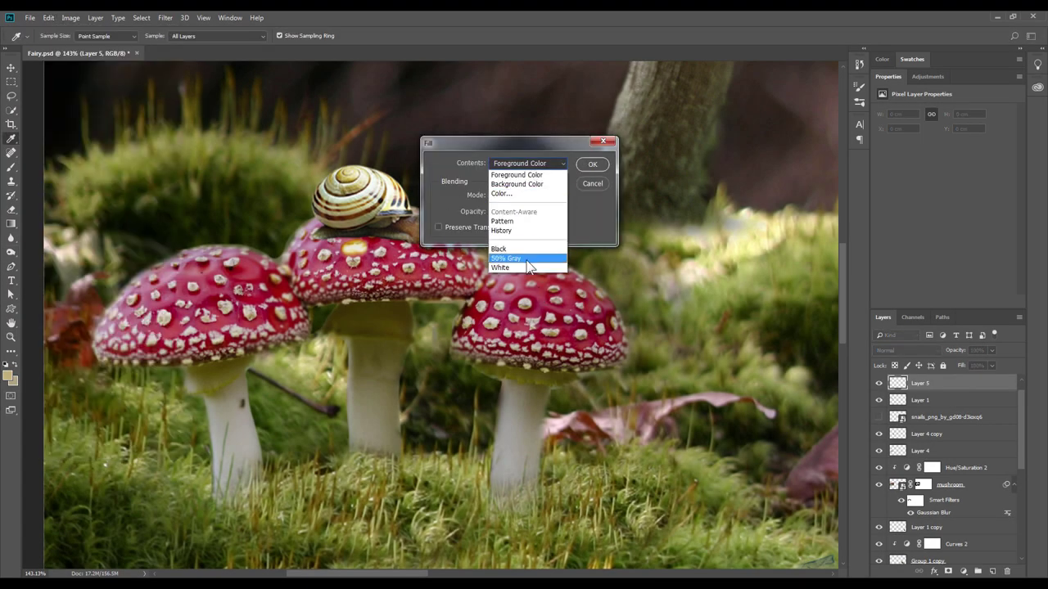
{"action": "left_click", "coordinate": [527, 260]}
{"action": "left_click", "coordinate": [516, 194]}
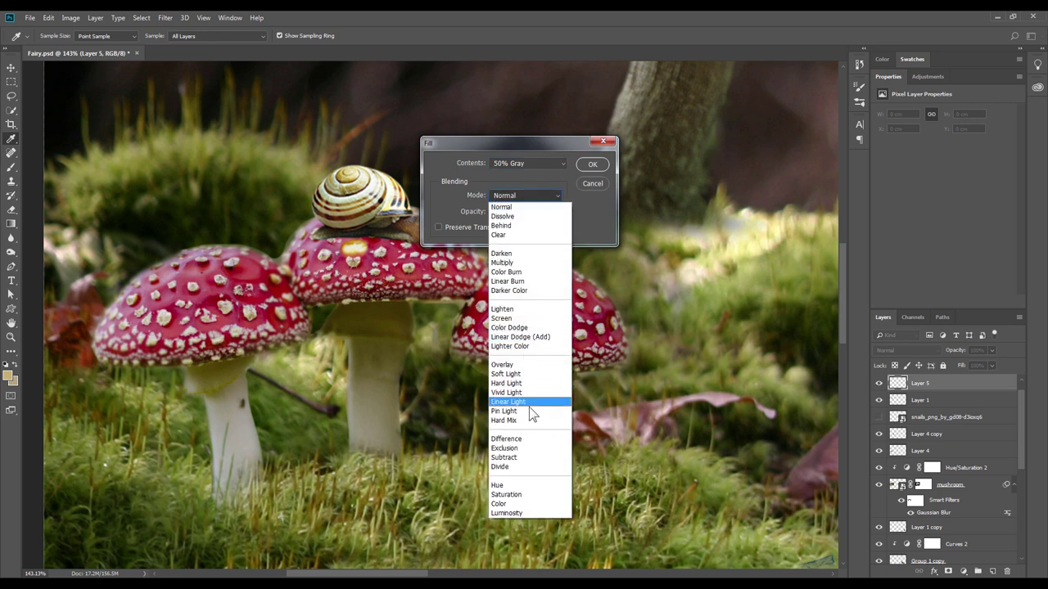
{"action": "left_click", "coordinate": [530, 455]}
{"action": "left_click", "coordinate": [589, 164]}
{"action": "key", "text": "o"}
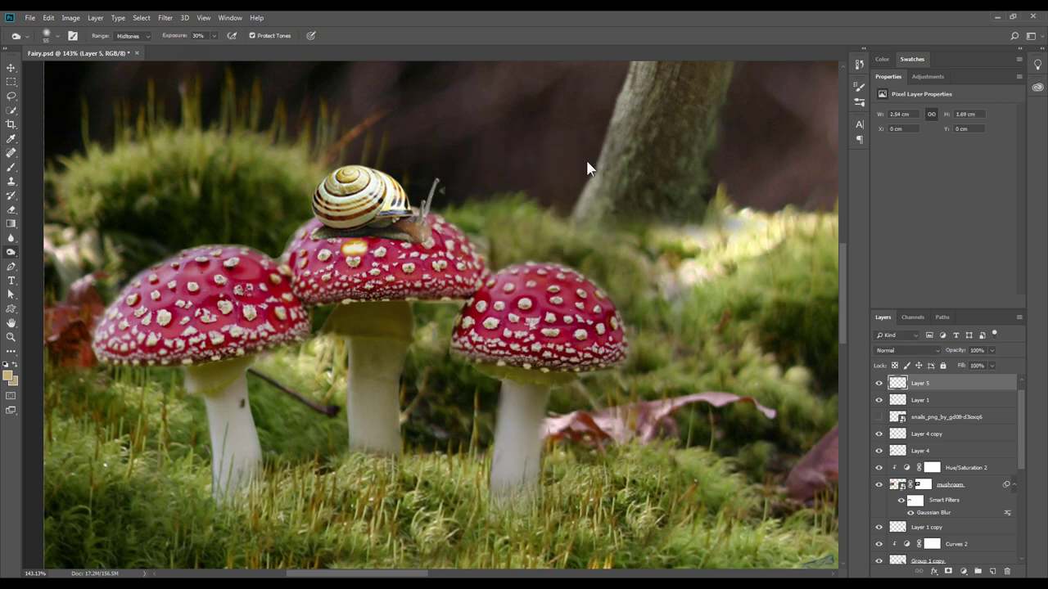
{"action": "left_click", "coordinate": [11, 67]}
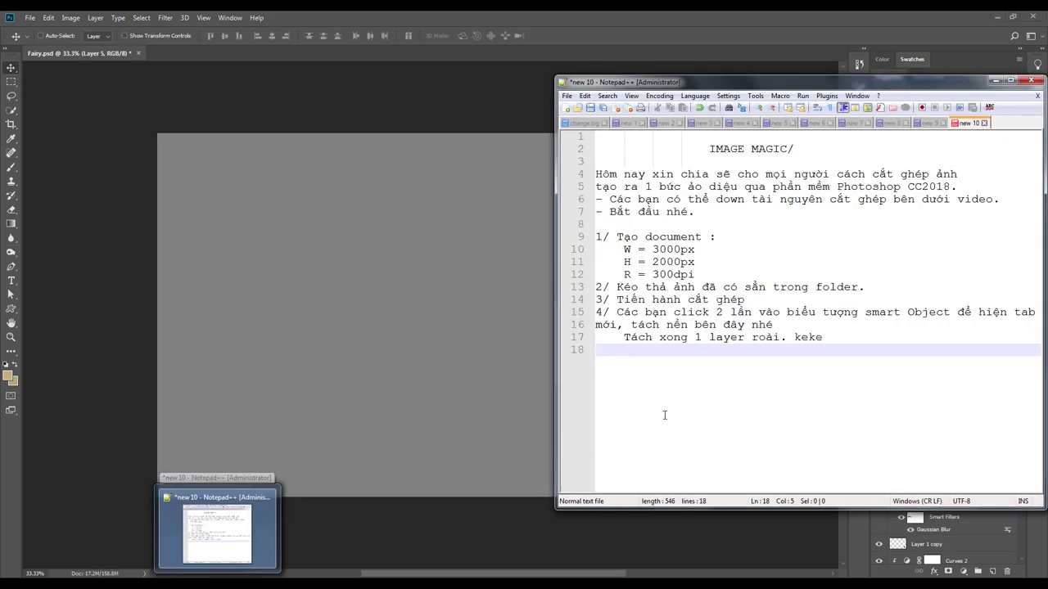
Complete note line 18 with 'chỗ cắt ghép' in Notepad++ and start a new line.
{"action": "left_click", "coordinate": [221, 528]}
{"action": "type", "text": "5/ Đánh khối đen & trắng để đẹp hơn"}
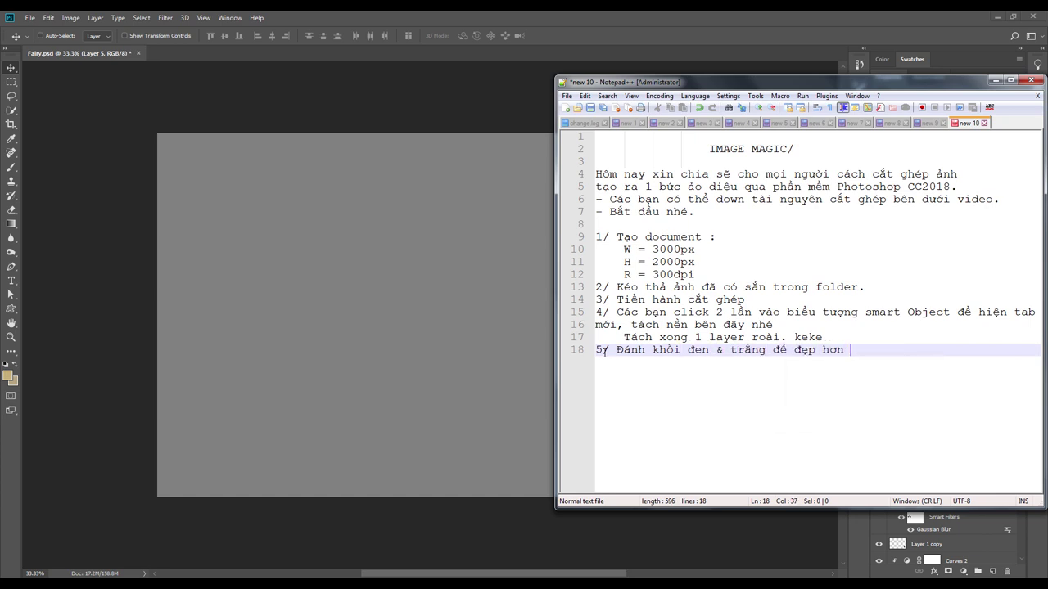
{"action": "type", "text": "chỗ cắt gh"}
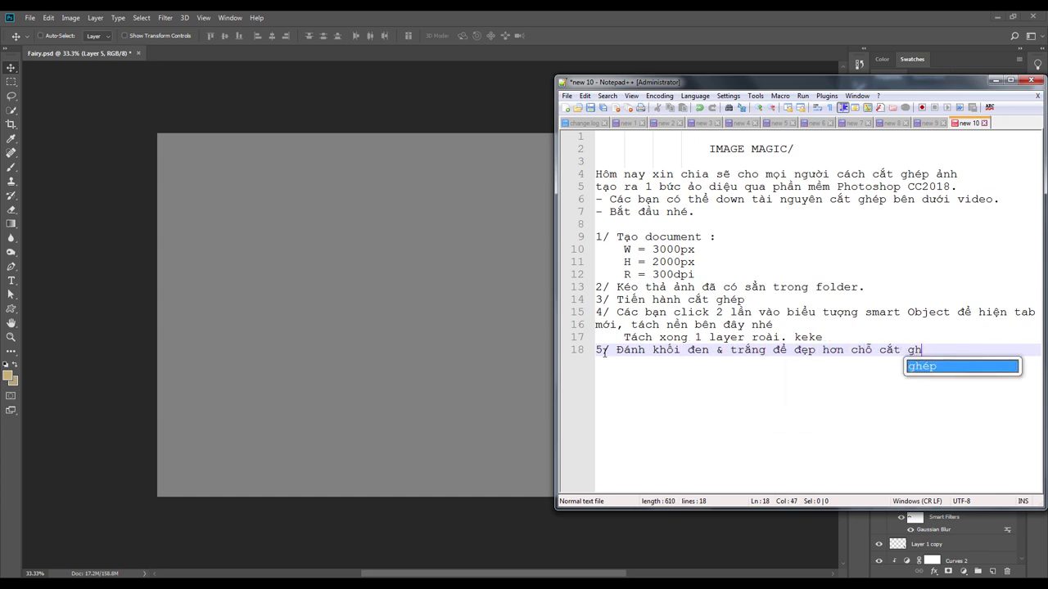
{"action": "type", "text": "ép"}
{"action": "key", "text": "Return"}
Name the gray layer B and duplicate it as a layer named D.
{"action": "left_click", "coordinate": [994, 81]}
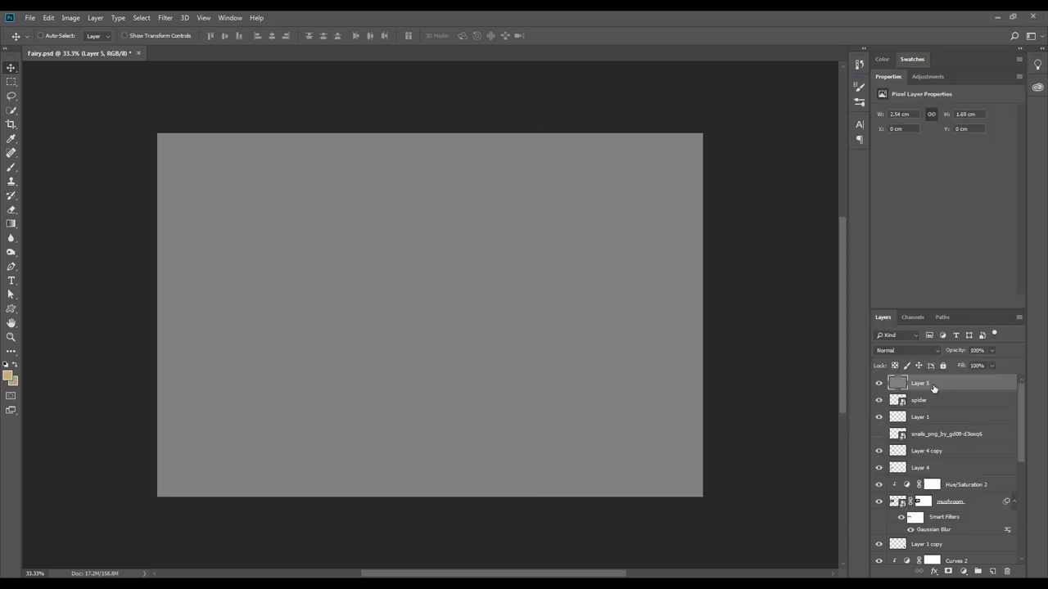
{"action": "key", "text": "Return"}
{"action": "key", "text": "ctrl+j"}
{"action": "double_click", "coordinate": [917, 385]}
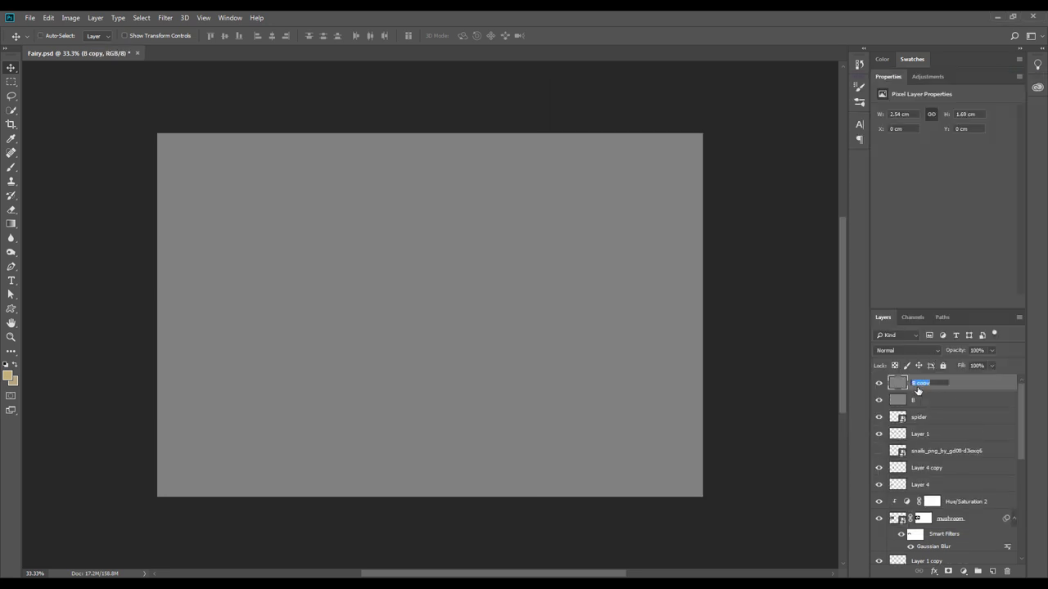
{"action": "left_click", "coordinate": [11, 252]}
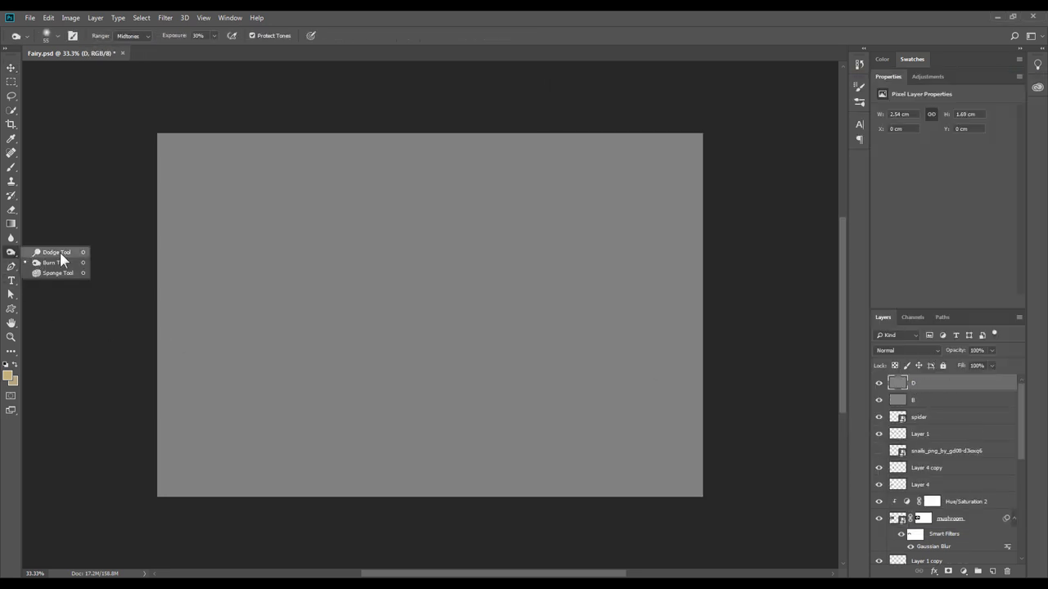
Hide layer D, set layer B to Soft Light and zoom in on the cauldron.
{"action": "left_click", "coordinate": [942, 401]}
{"action": "left_click", "coordinate": [878, 383]}
{"action": "left_click", "coordinate": [906, 350]}
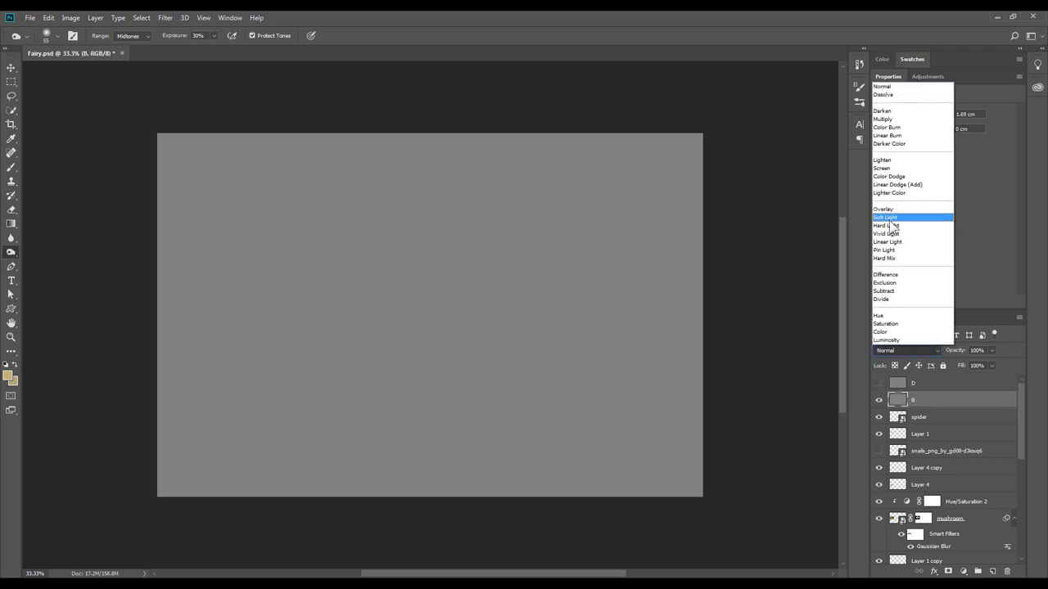
{"action": "left_click", "coordinate": [912, 215]}
{"action": "key", "text": "z"}
{"action": "mouse_move", "coordinate": [332, 426]}
{"action": "left_mouse_down"}
{"action": "mouse_move", "coordinate": [491, 379]}
{"action": "mouse_move", "coordinate": [561, 416]}
{"action": "left_mouse_up"}
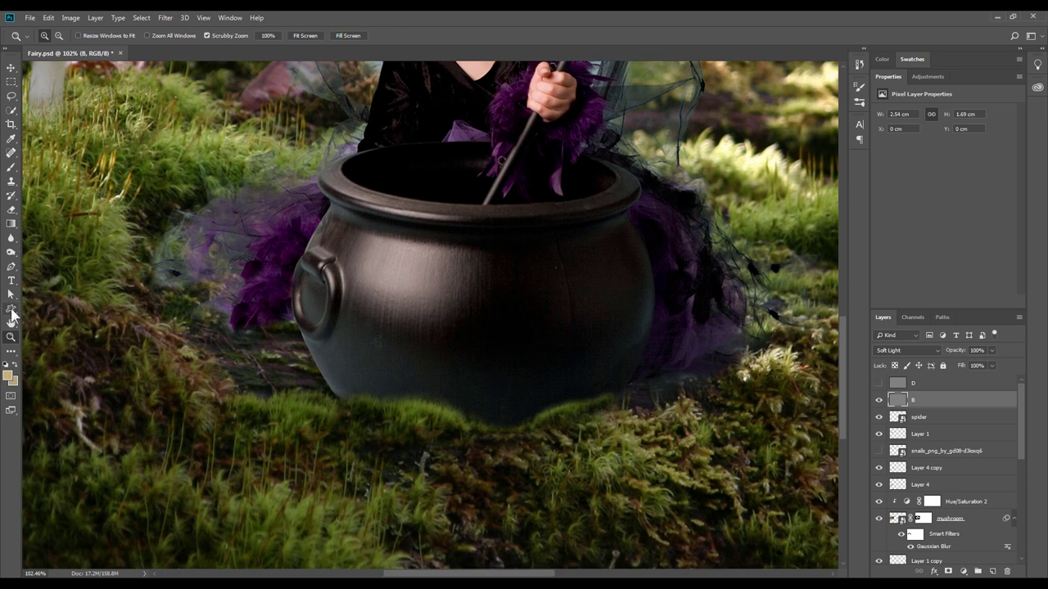
Burn-darken the cauldron's lower-left edge, the tutu and the grass left of it.
{"action": "key", "text": "o"}
{"action": "left_click", "coordinate": [47, 35]}
{"action": "left_click", "coordinate": [109, 84]}
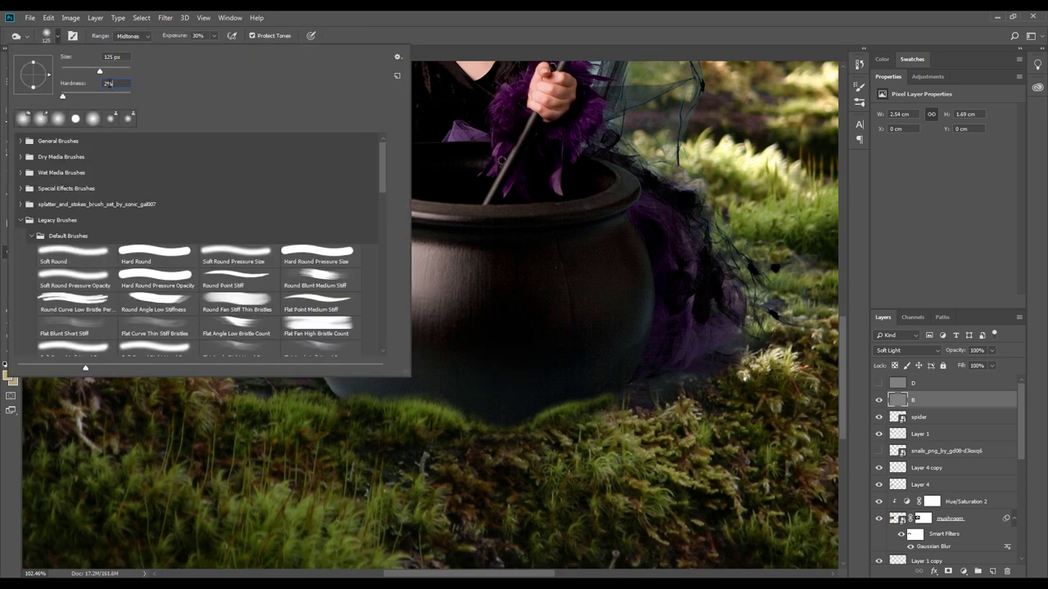
{"action": "key", "text": "Return"}
{"action": "scroll", "coordinate": [573, 401], "scroll_direction": "right", "scroll_amount": 2}
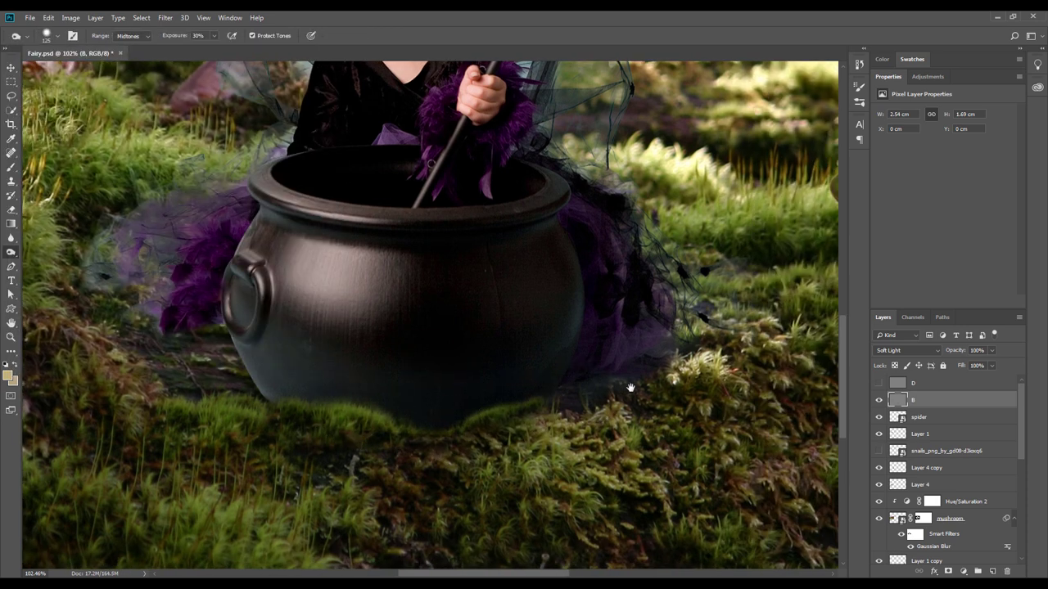
{"action": "left_click_drag", "start_coordinate": [237, 375], "coordinate": [240, 387]}
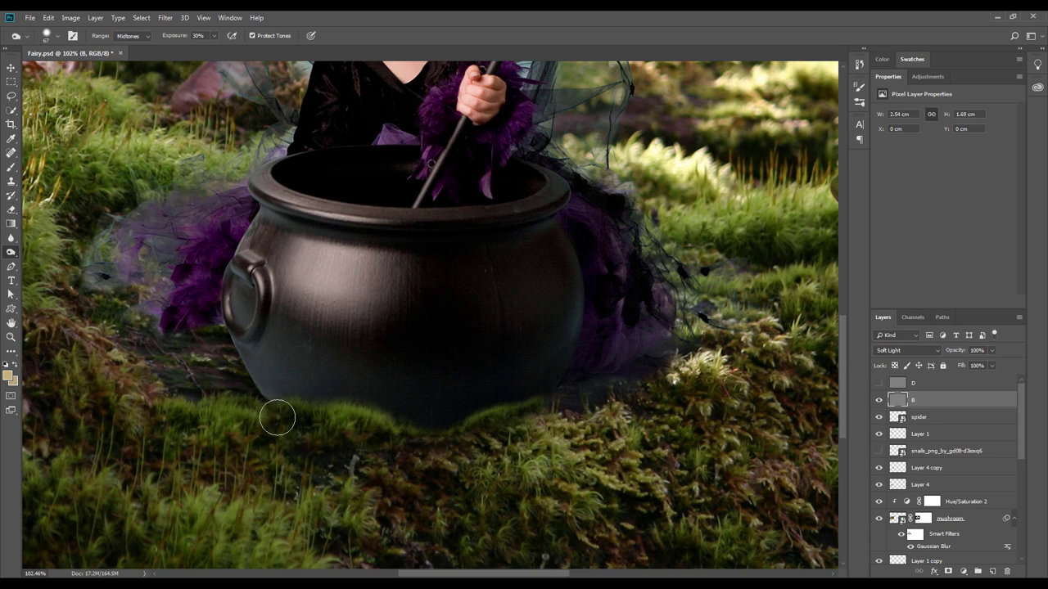
{"action": "left_click_drag", "start_coordinate": [175, 319], "coordinate": [66, 259]}
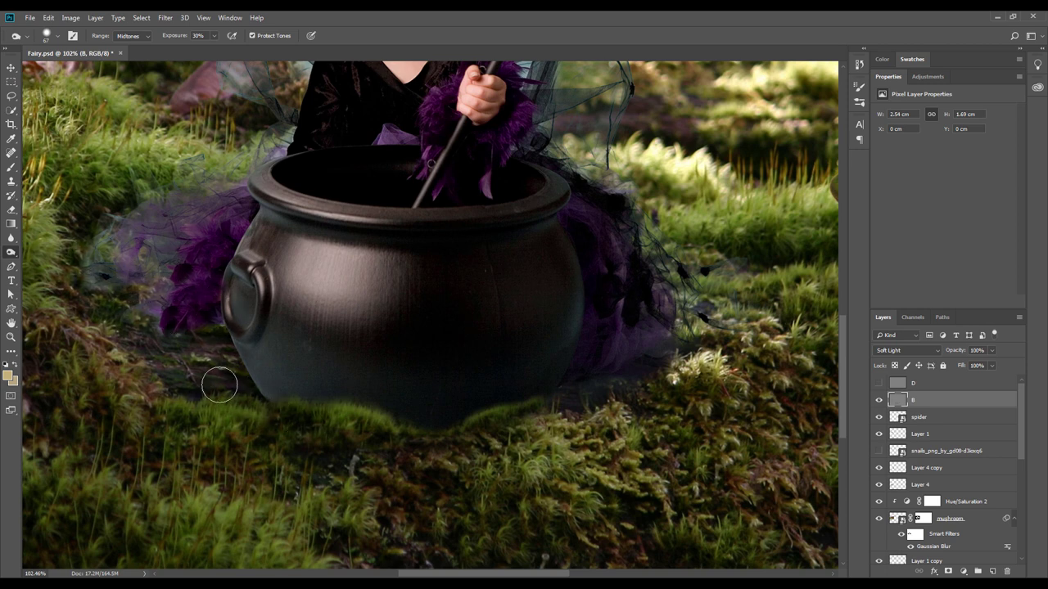
{"action": "right_click", "coordinate": [347, 265]}
{"action": "key", "text": "Return"}
{"action": "scroll", "coordinate": [520, 400], "scroll_direction": "down", "scroll_amount": 3}
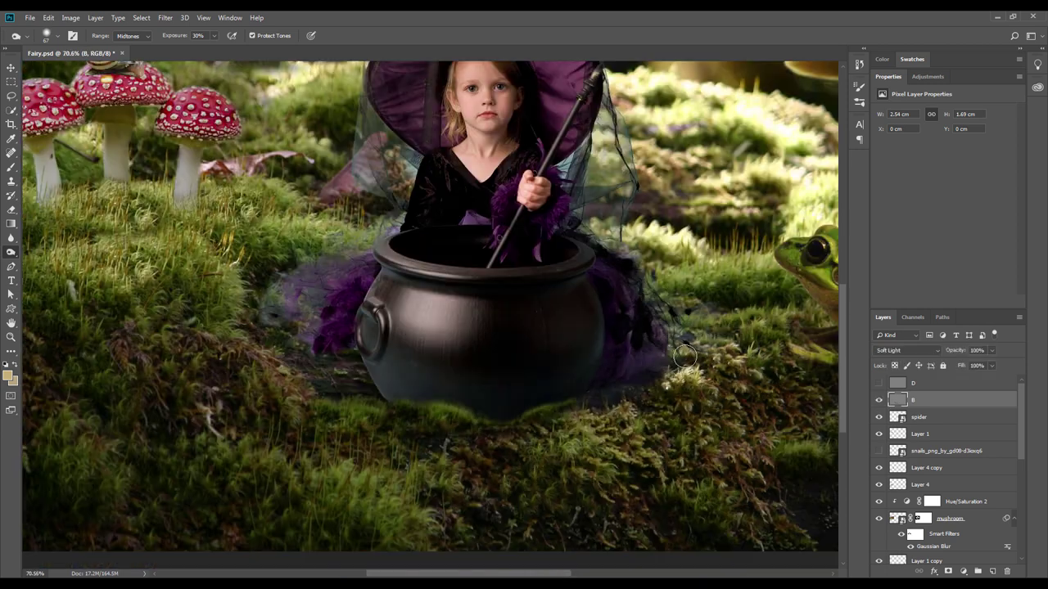
{"action": "scroll", "coordinate": [340, 413], "scroll_direction": "right", "scroll_amount": 2}
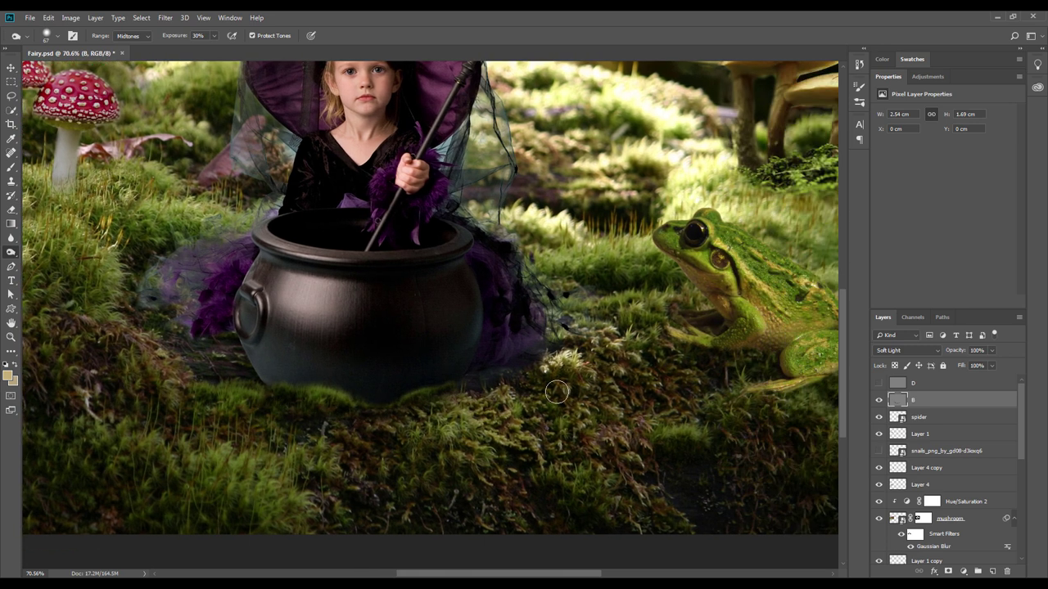
Add the note line 'chỗ nào cần tối thì đánh Burn' in Notepad++ and start another line.
{"action": "key", "text": "alt+Tab"}
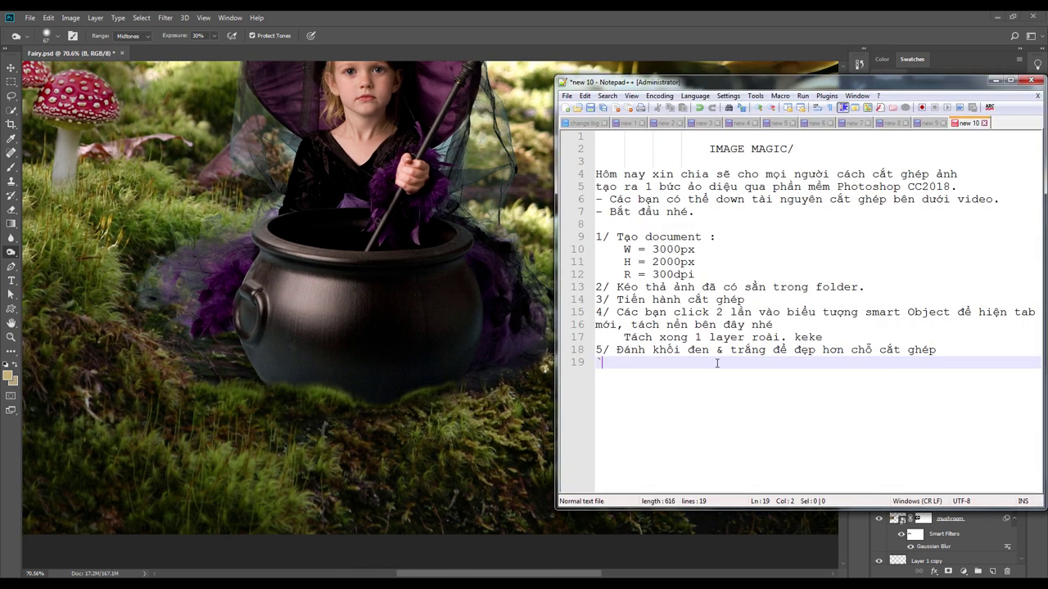
{"action": "type", "text": "chỗ nào cần tô"}
{"action": "type", "text": "rn"}
{"action": "key", "text": "Return"}
Begin the Dodge note line, then pan Photoshop's view to the frog and red mushrooms.
{"action": "type", "text": "chỗ nào "}
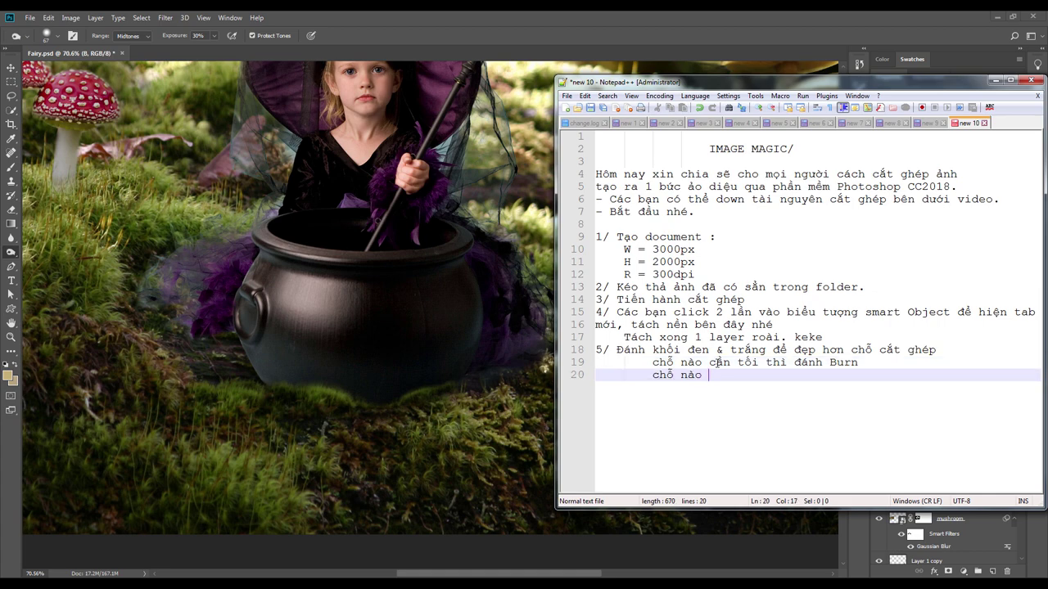
{"action": "type", "text": "odge"}
{"action": "left_click", "coordinate": [11, 253]}
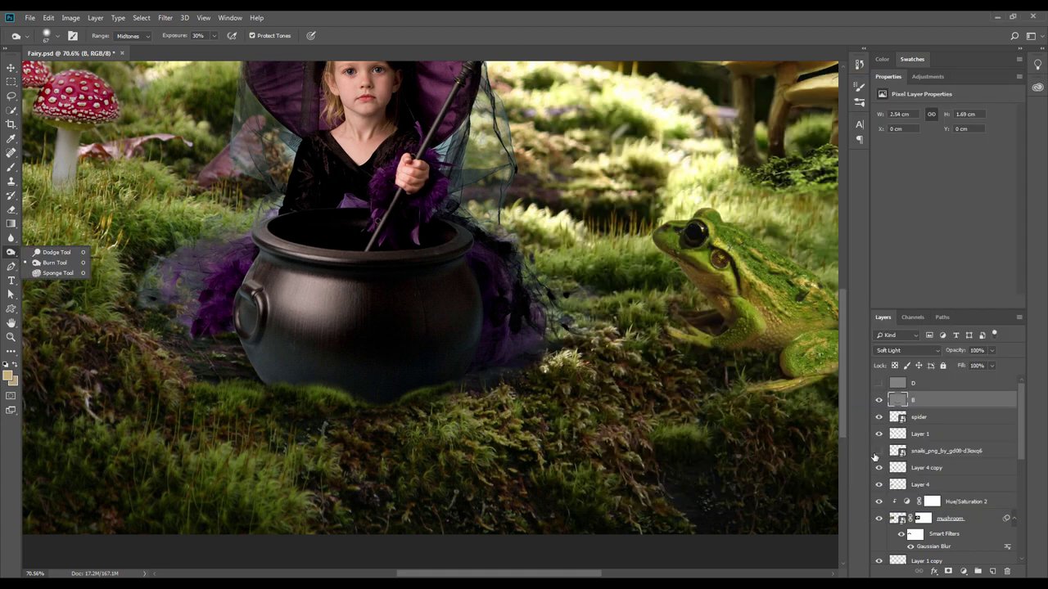
{"action": "left_click_drag", "start_coordinate": [778, 391], "coordinate": [622, 378]}
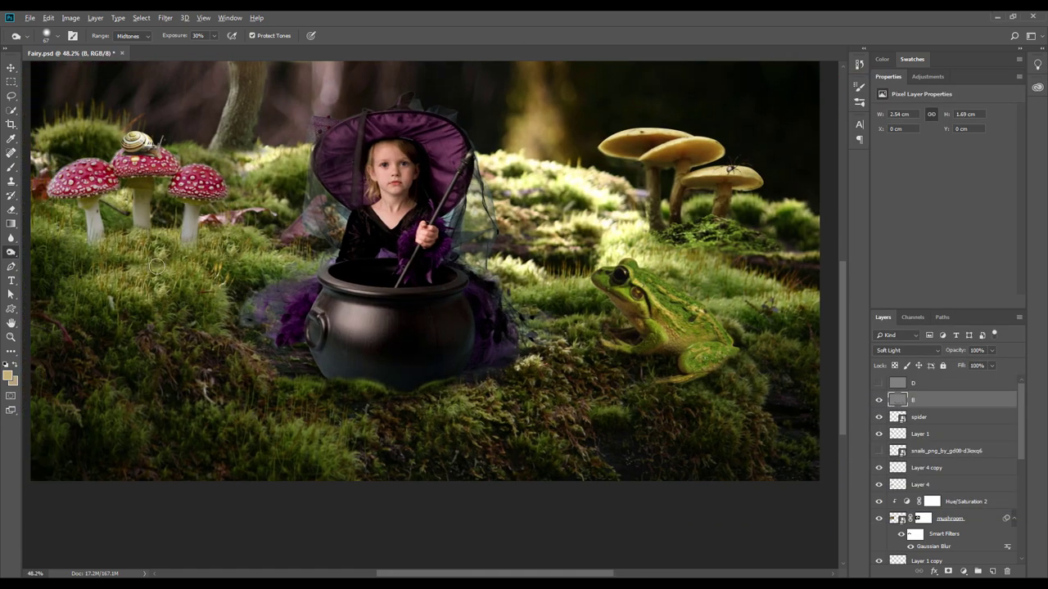
{"action": "scroll", "coordinate": [581, 396], "scroll_direction": "up", "scroll_amount": 2}
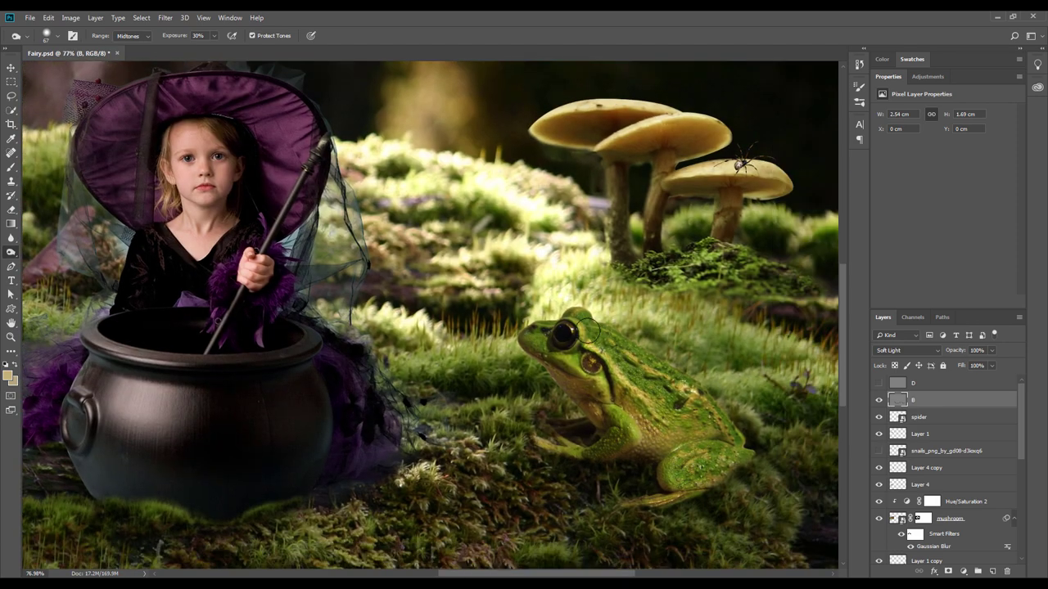
{"action": "left_click_drag", "start_coordinate": [581, 397], "coordinate": [565, 327]}
Zoom back out to view the whole forest scene with its shading.
{"action": "scroll", "coordinate": [389, 260], "scroll_direction": "up", "scroll_amount": 2}
{"action": "scroll", "coordinate": [389, 261], "scroll_direction": "left", "scroll_amount": 3}
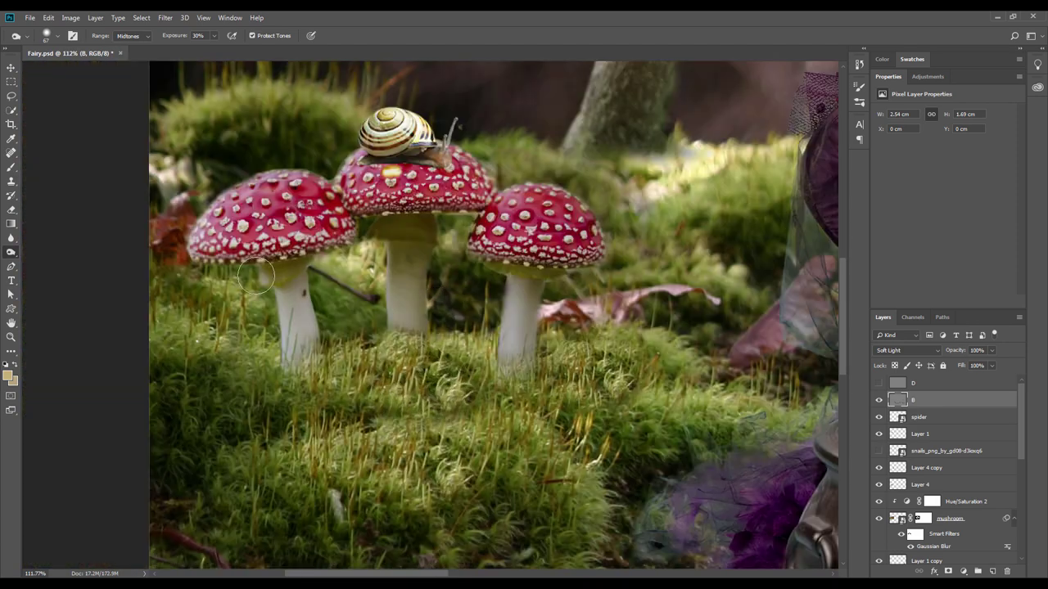
{"action": "scroll", "coordinate": [438, 194], "scroll_direction": "up", "scroll_amount": 1}
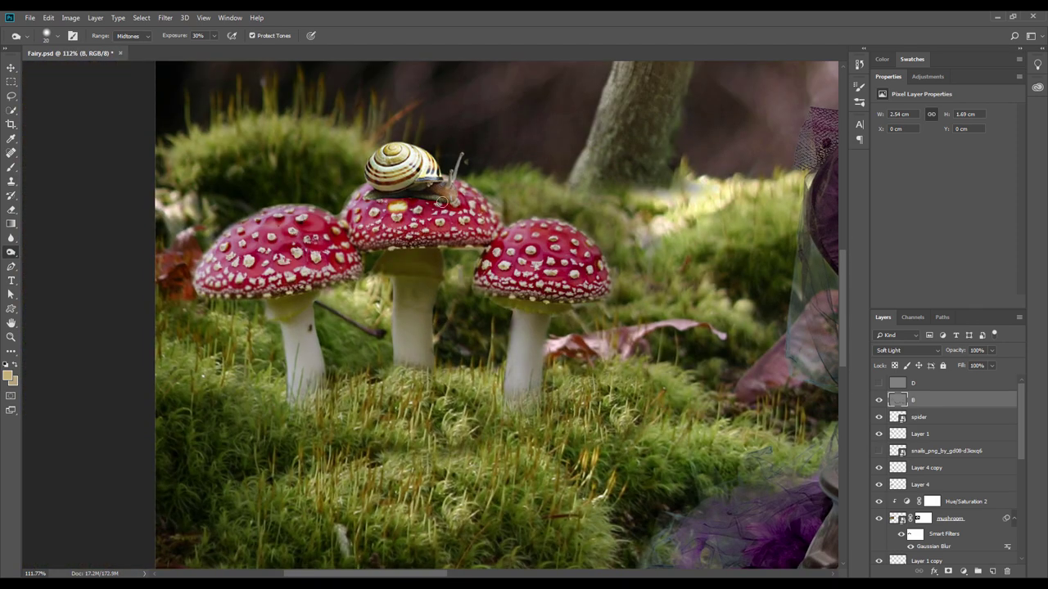
{"action": "scroll", "coordinate": [448, 202], "scroll_direction": "down", "scroll_amount": 2}
{"action": "scroll", "coordinate": [448, 202], "scroll_direction": "up", "scroll_amount": 2}
{"action": "scroll", "coordinate": [721, 353], "scroll_direction": "down", "scroll_amount": 3}
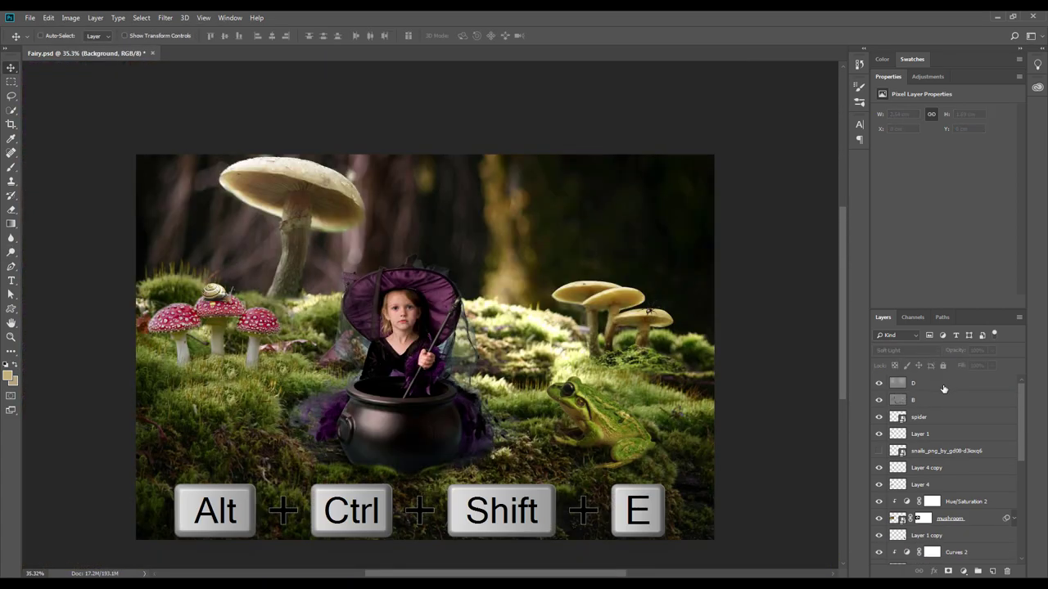
Stamp all visible layers into a merged Layer 5 and group the layers beneath it.
{"action": "left_click", "coordinate": [943, 389], "text": "shift"}
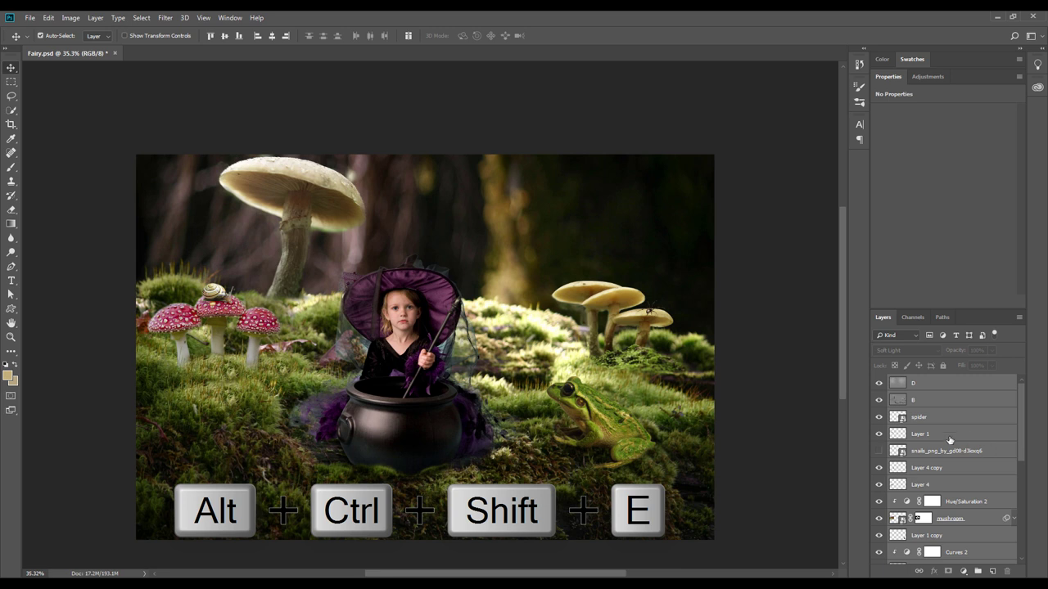
{"action": "key", "text": "ctrl+alt+shift+e"}
{"action": "left_click", "coordinate": [925, 400]}
{"action": "scroll", "coordinate": [949, 442], "scroll_direction": "down", "scroll_amount": 2}
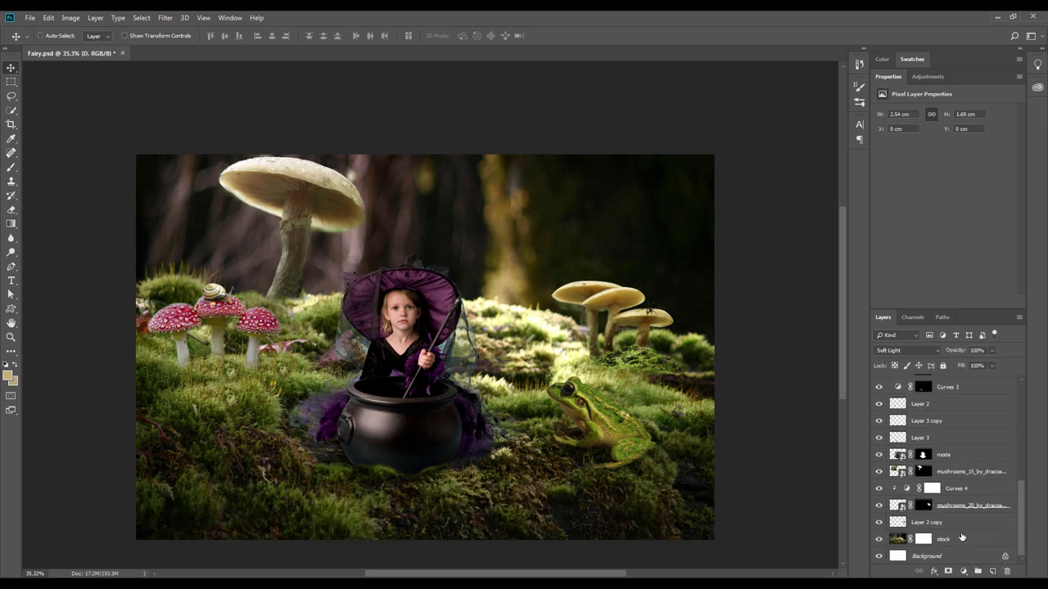
{"action": "left_click", "coordinate": [933, 540], "text": "shift"}
{"action": "key", "text": "ctrl+g"}
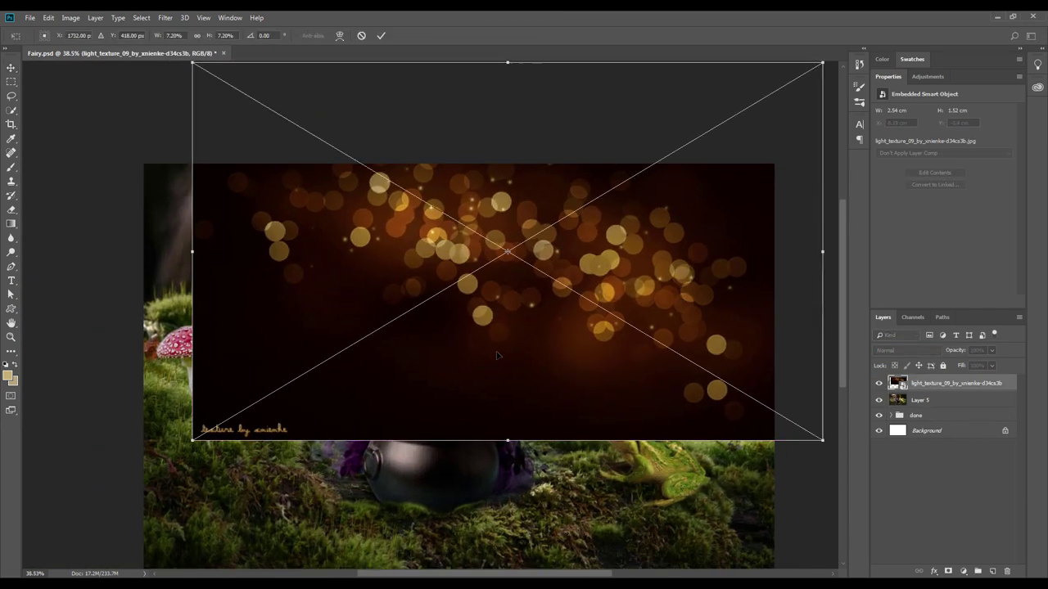
Shrink the placed light texture and commit its placement.
{"action": "left_click_drag", "start_coordinate": [191, 434], "coordinate": [276, 388]}
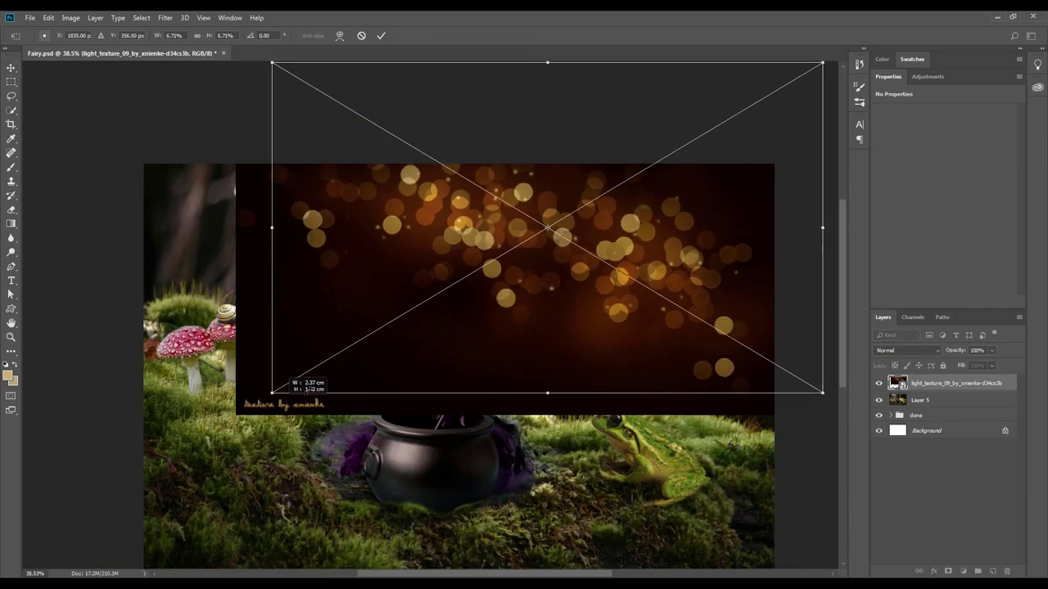
{"action": "key", "text": "Return"}
{"action": "scroll", "coordinate": [798, 331], "scroll_direction": "up", "scroll_amount": 2}
{"action": "scroll", "coordinate": [572, 328], "scroll_direction": "down", "scroll_amount": 3}
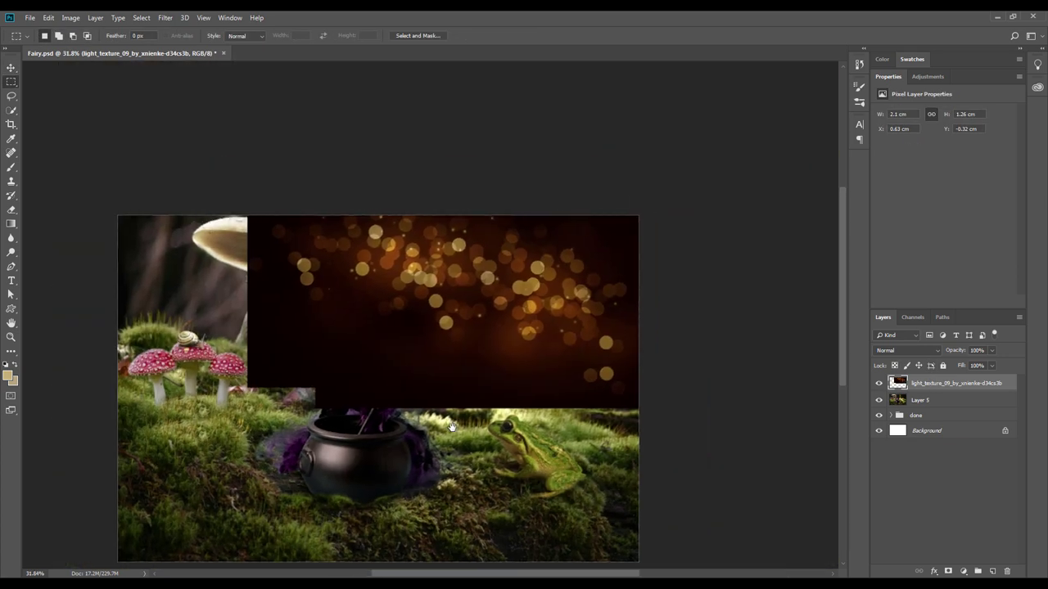
Set the light texture to Screen blend mode and scale it over the upper forest.
{"action": "key", "text": "shift+alt+s"}
{"action": "scroll", "coordinate": [587, 309], "scroll_direction": "up", "scroll_amount": 2}
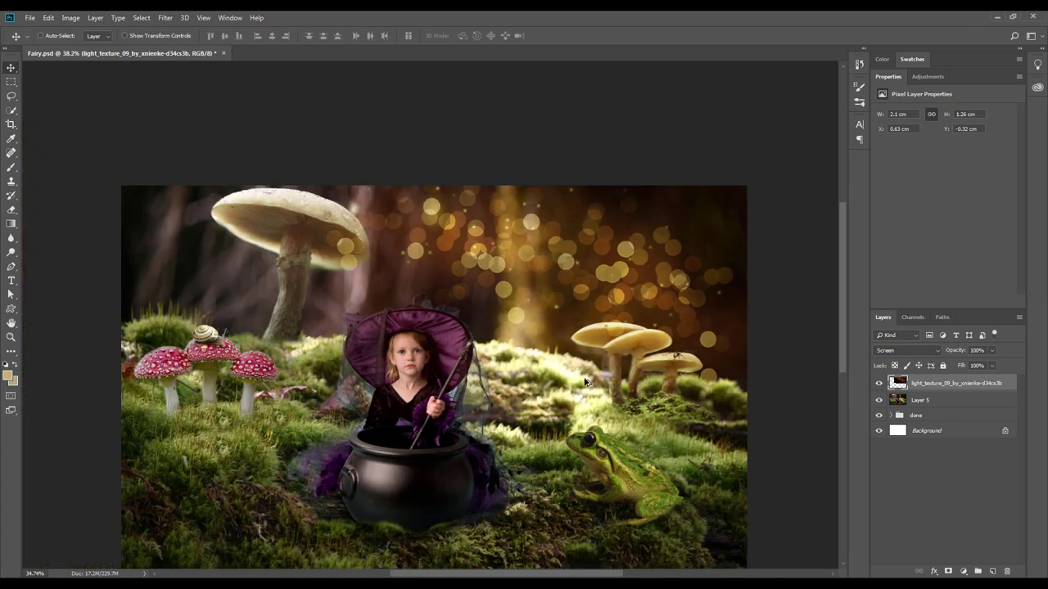
{"action": "scroll", "coordinate": [587, 309], "scroll_direction": "down", "scroll_amount": 1}
{"action": "key", "text": "ctrl+t"}
{"action": "left_click_drag", "start_coordinate": [308, 416], "coordinate": [347, 393]}
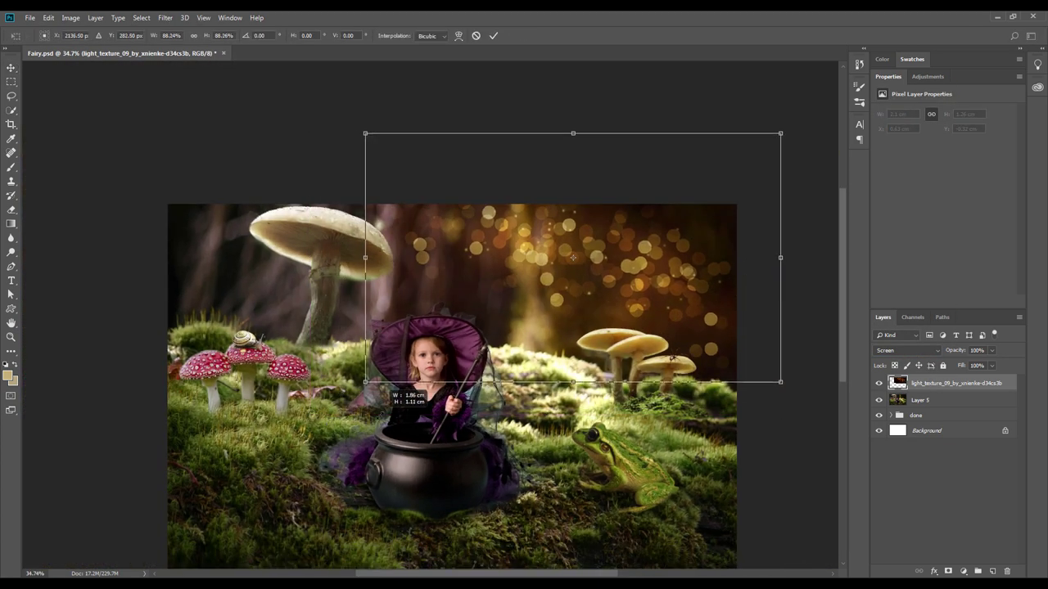
{"action": "key", "text": "Return"}
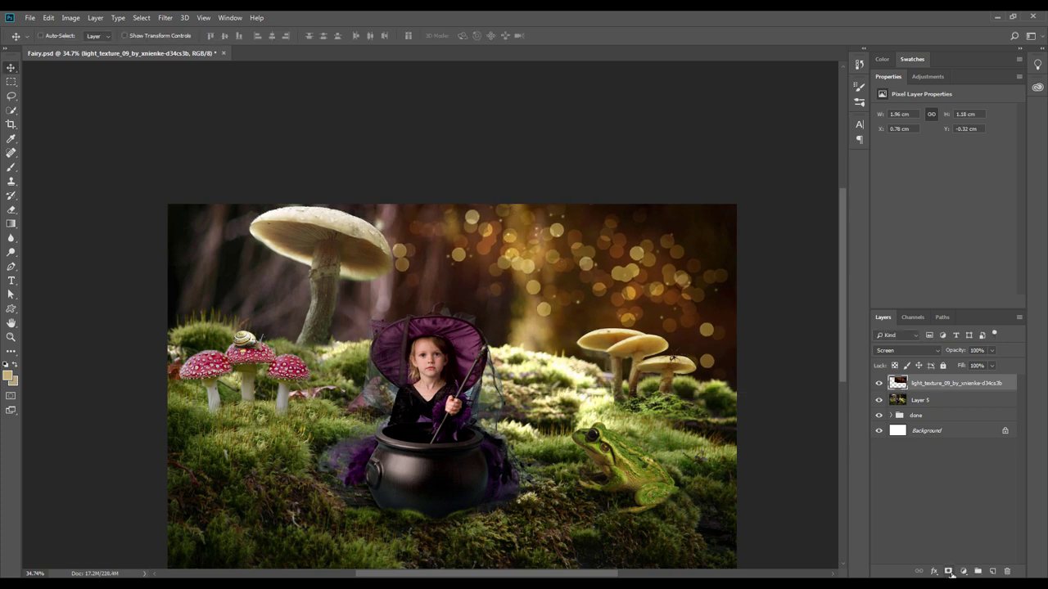
Add a layer mask to the light texture and paint away its left and bottom edges.
{"action": "left_click", "coordinate": [948, 572]}
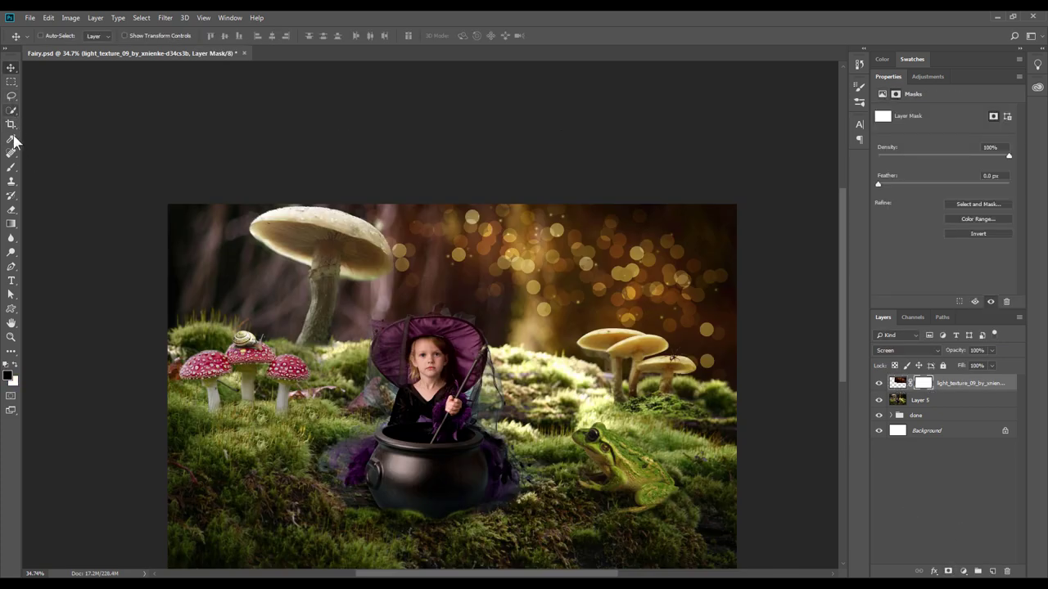
{"action": "left_click", "coordinate": [898, 382], "text": "ctrl"}
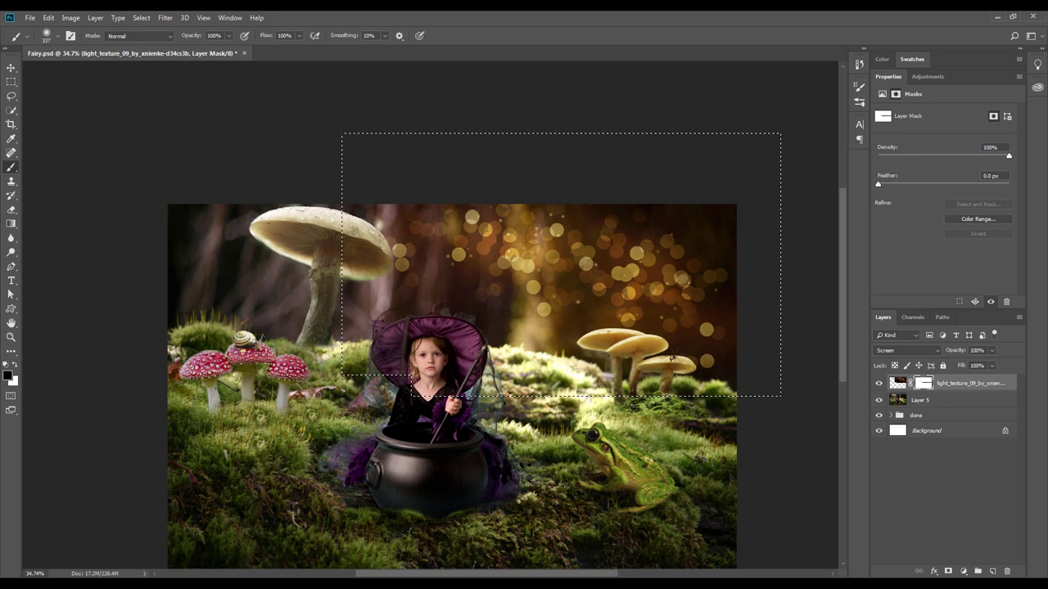
{"action": "left_click", "coordinate": [922, 382], "text": "alt"}
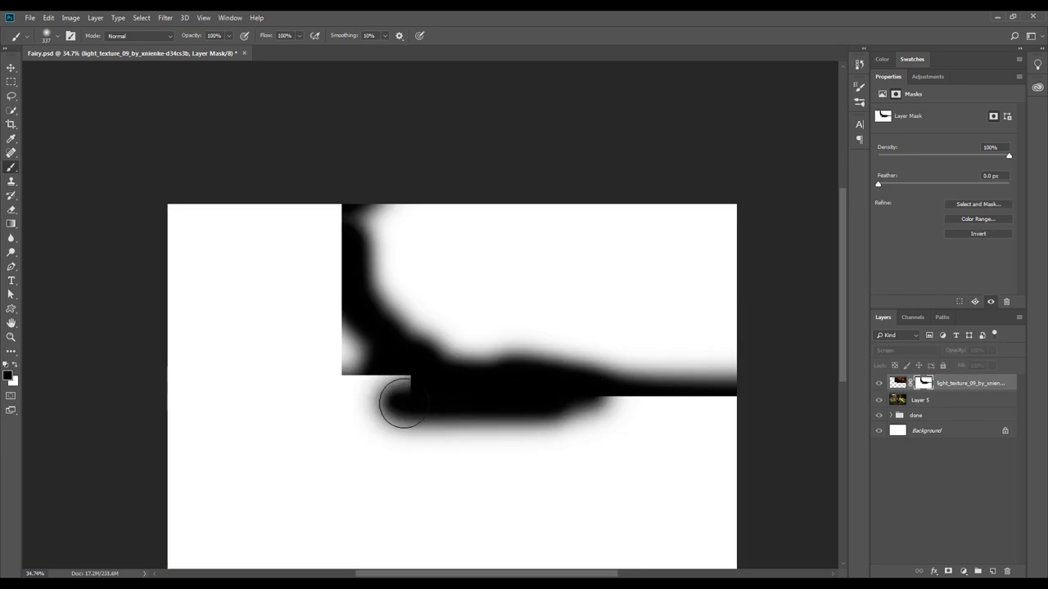
{"action": "mouse_move", "coordinate": [398, 409]}
{"action": "left_mouse_down"}
{"action": "mouse_move", "coordinate": [353, 374]}
{"action": "mouse_move", "coordinate": [334, 201]}
{"action": "mouse_move", "coordinate": [614, 416]}
{"action": "left_mouse_up"}
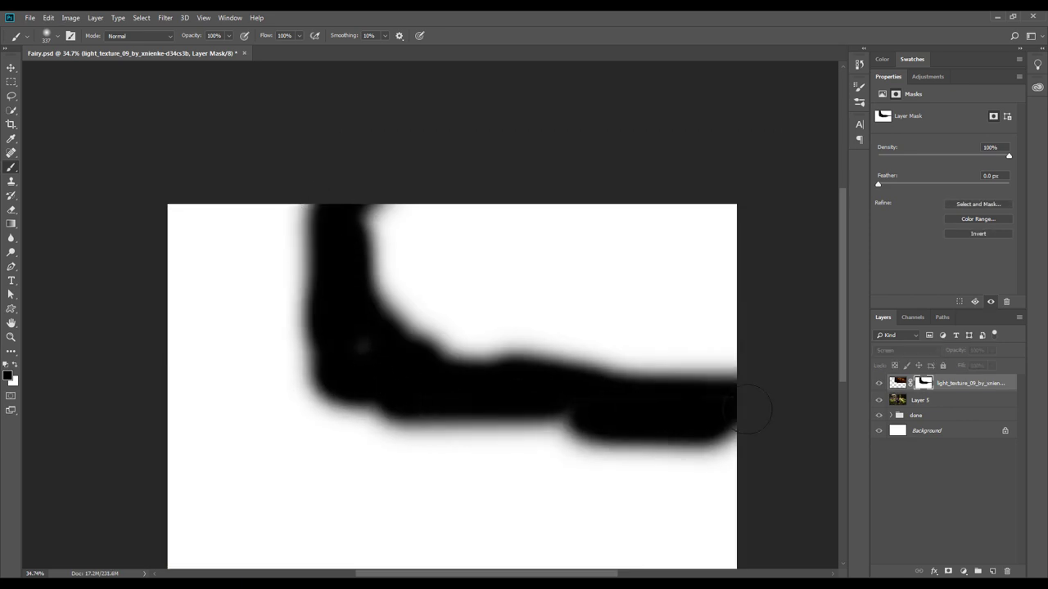
{"action": "left_click", "coordinate": [898, 382]}
Switch back to the Move tool and bring up the Filter menu.
{"action": "right_click", "coordinate": [900, 384]}
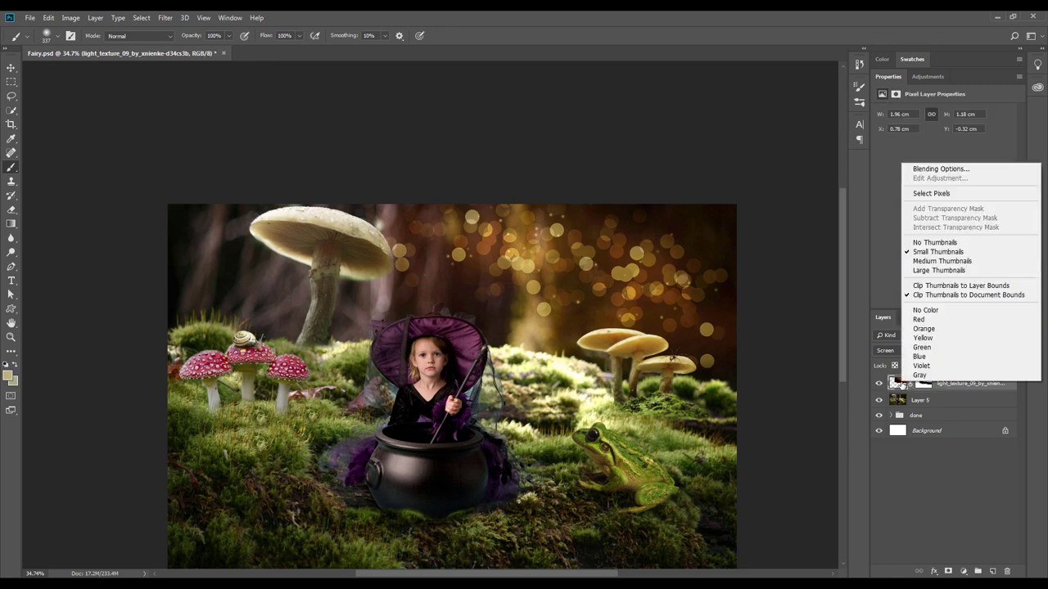
{"action": "key", "text": "Escape"}
{"action": "key", "text": "v"}
{"action": "scroll", "coordinate": [532, 327], "scroll_direction": "up", "scroll_amount": 2}
{"action": "left_click", "coordinate": [140, 17]}
{"action": "mouse_move", "coordinate": [181, 152]}
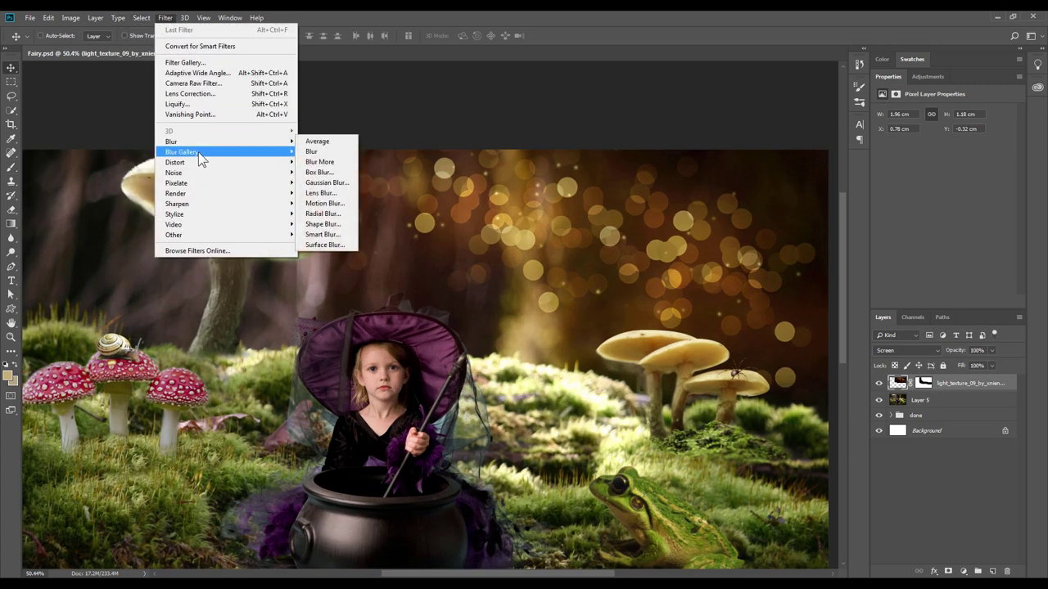
Apply a 24 px Iris Blur with a wide elliptical area to the bokeh texture.
{"action": "left_click", "coordinate": [320, 162]}
{"action": "left_click", "coordinate": [653, 247]}
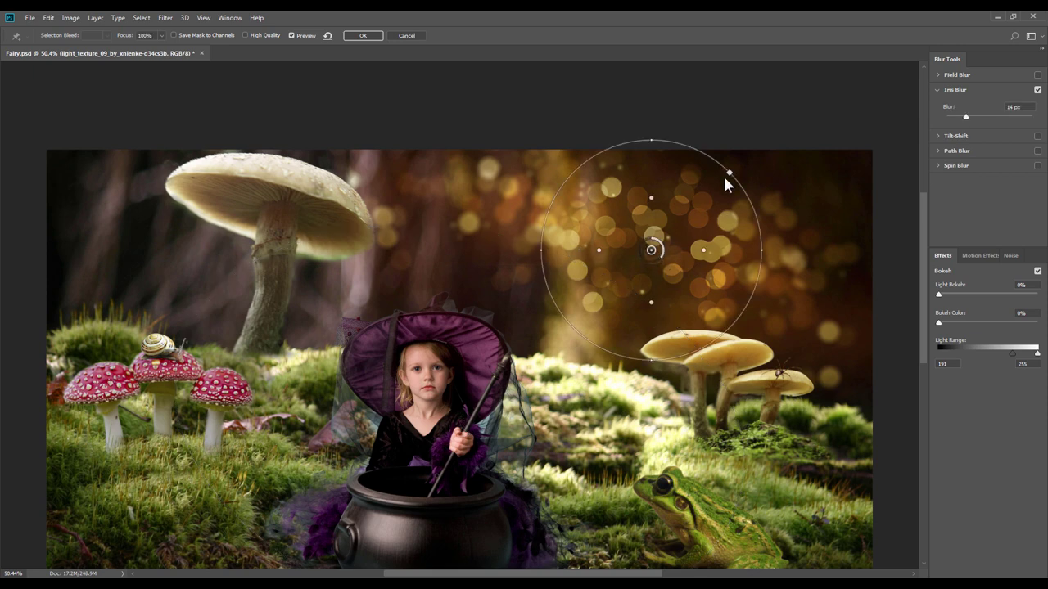
{"action": "left_click_drag", "start_coordinate": [727, 174], "coordinate": [730, 201]}
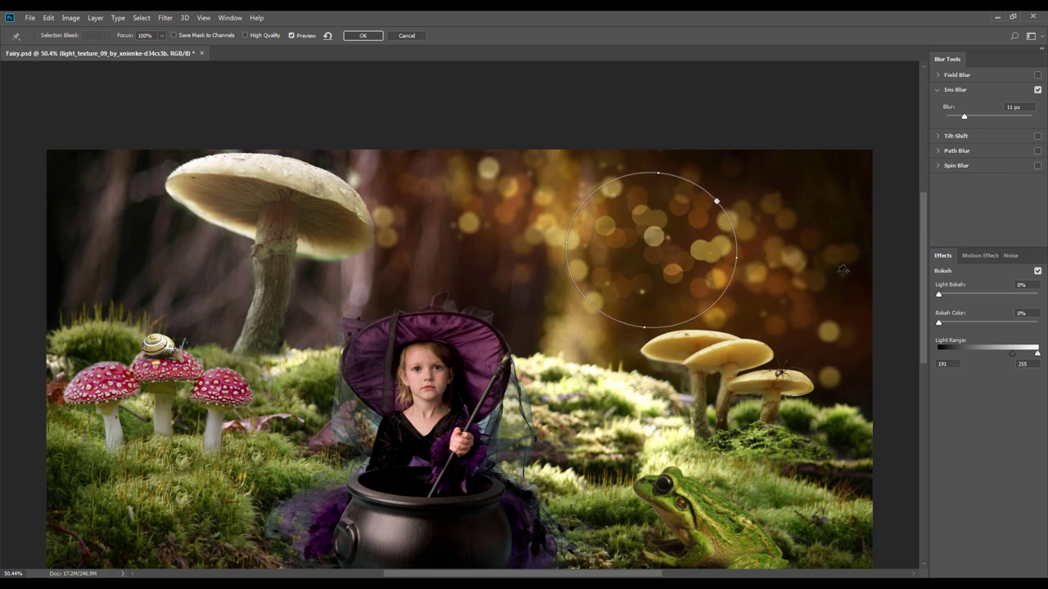
{"action": "mouse_move", "coordinate": [814, 248]}
{"action": "left_mouse_down"}
{"action": "mouse_move", "coordinate": [802, 263]}
{"action": "mouse_move", "coordinate": [805, 308]}
{"action": "left_mouse_up"}
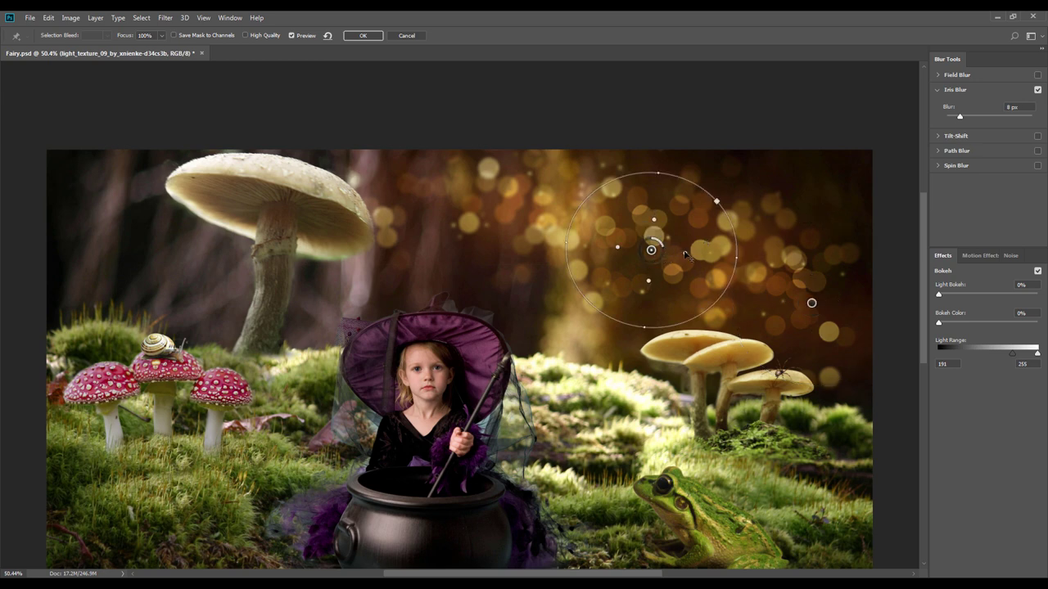
{"action": "left_click", "coordinate": [362, 35]}
Free-transform the light texture layer and commit the resize.
{"action": "scroll", "coordinate": [627, 268], "scroll_direction": "down", "scroll_amount": 2}
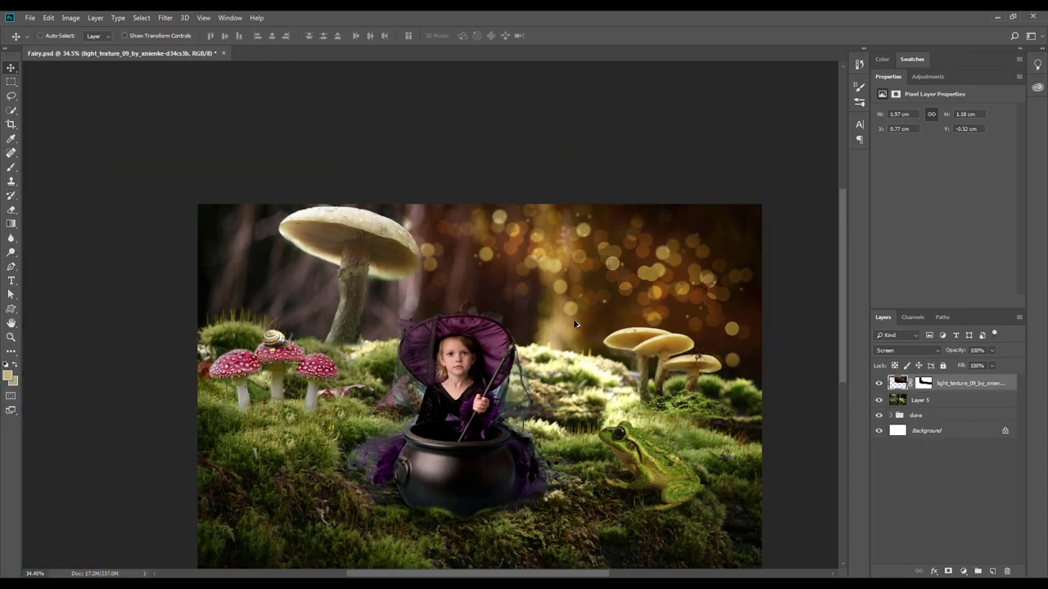
{"action": "key", "text": "ctrl+t"}
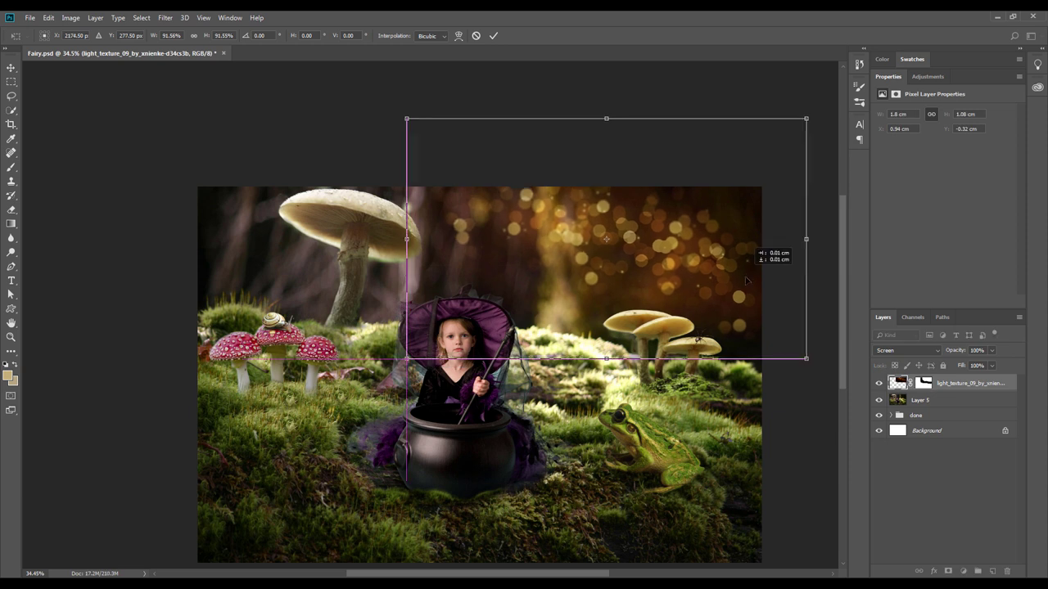
{"action": "key", "text": "Return"}
Add a clipped Hue/Saturation layer set to Hue -24, Saturation -5, Lightness -15.
{"action": "left_click", "coordinate": [962, 571]}
{"action": "left_click", "coordinate": [958, 461]}
{"action": "left_click", "coordinate": [907, 389], "text": "alt"}
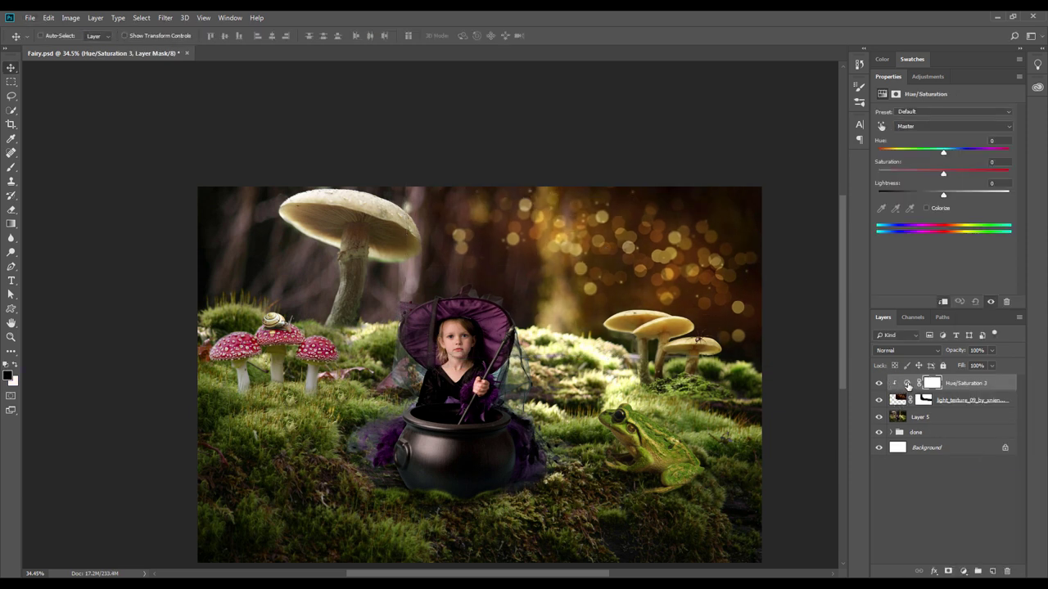
{"action": "left_click_drag", "start_coordinate": [943, 152], "coordinate": [925, 153]}
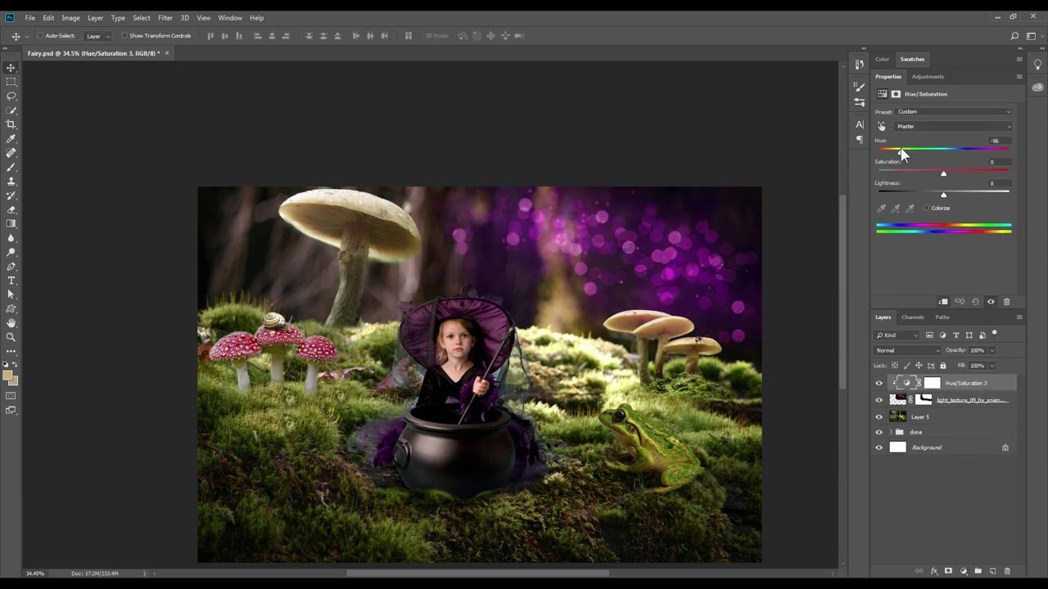
{"action": "mouse_move", "coordinate": [901, 148]}
{"action": "left_mouse_down"}
{"action": "mouse_move", "coordinate": [1013, 163]}
{"action": "mouse_move", "coordinate": [937, 152]}
{"action": "left_mouse_up"}
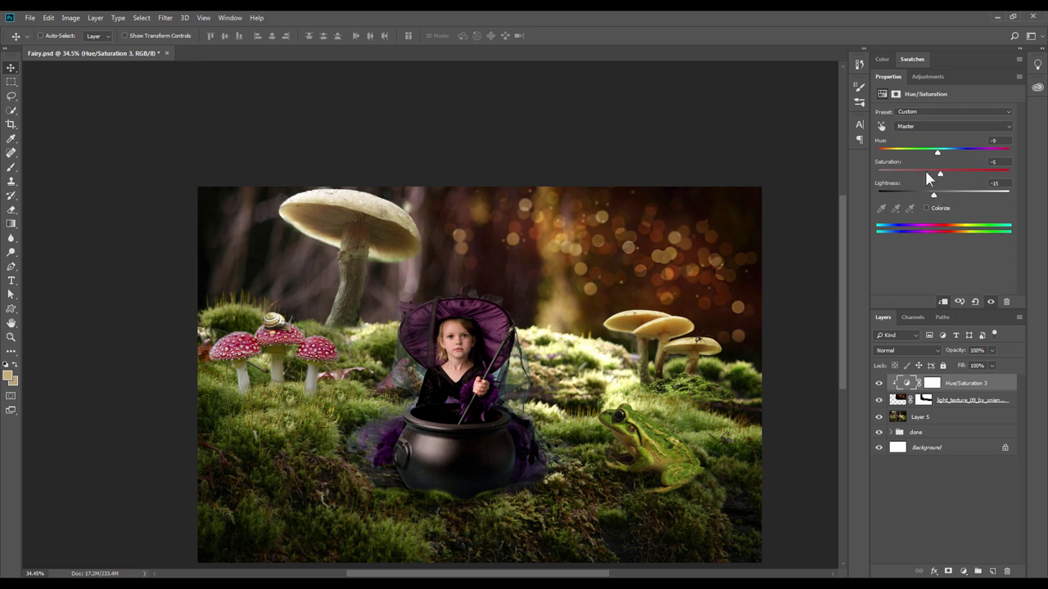
{"action": "mouse_move", "coordinate": [938, 157]}
{"action": "left_mouse_down"}
{"action": "mouse_move", "coordinate": [976, 162]}
{"action": "mouse_move", "coordinate": [928, 156]}
{"action": "left_mouse_up"}
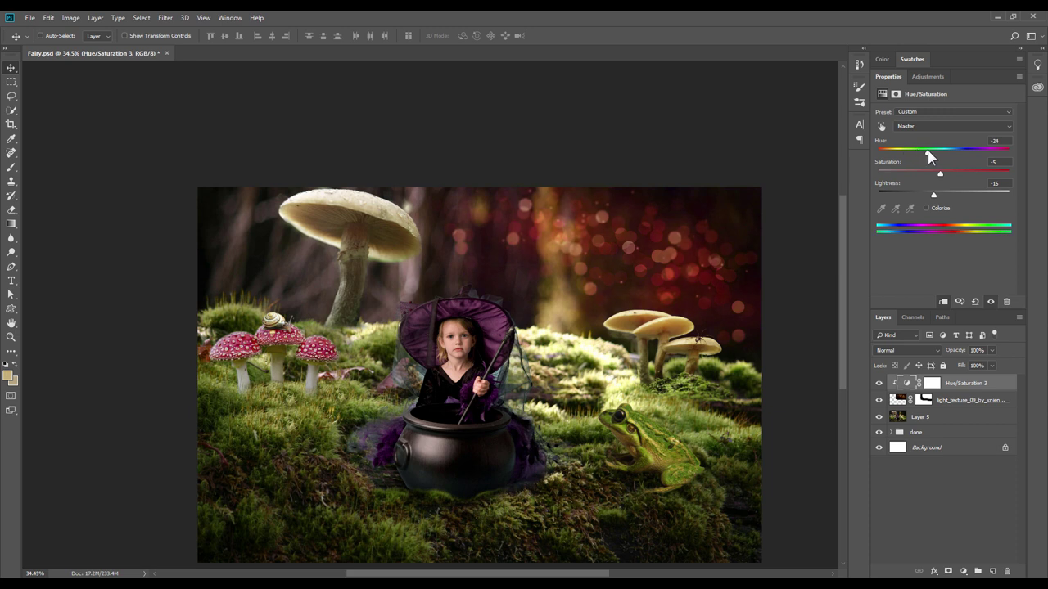
Group the light texture and its adjustment together as Group 2.
{"action": "left_click", "coordinate": [925, 401], "text": "shift"}
{"action": "key", "text": "ctrl+g"}
{"action": "double_click", "coordinate": [919, 382]}
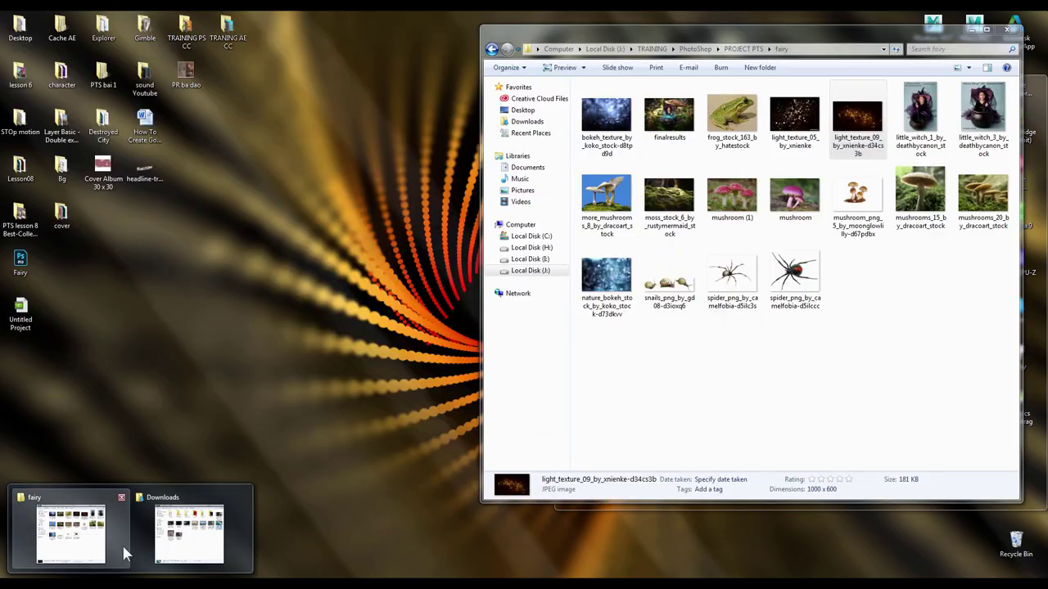
Place light_texture_05, flip it horizontally, and scale it over the left mushrooms.
{"action": "left_click", "coordinate": [114, 545]}
{"action": "left_click", "coordinate": [620, 294]}
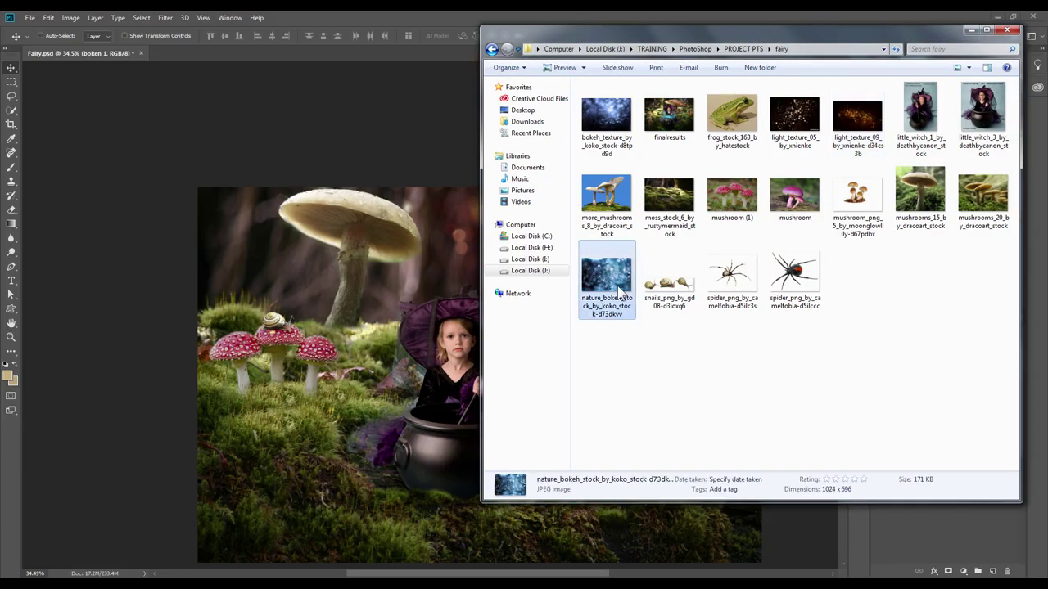
{"action": "left_click_drag", "start_coordinate": [794, 114], "coordinate": [491, 369]}
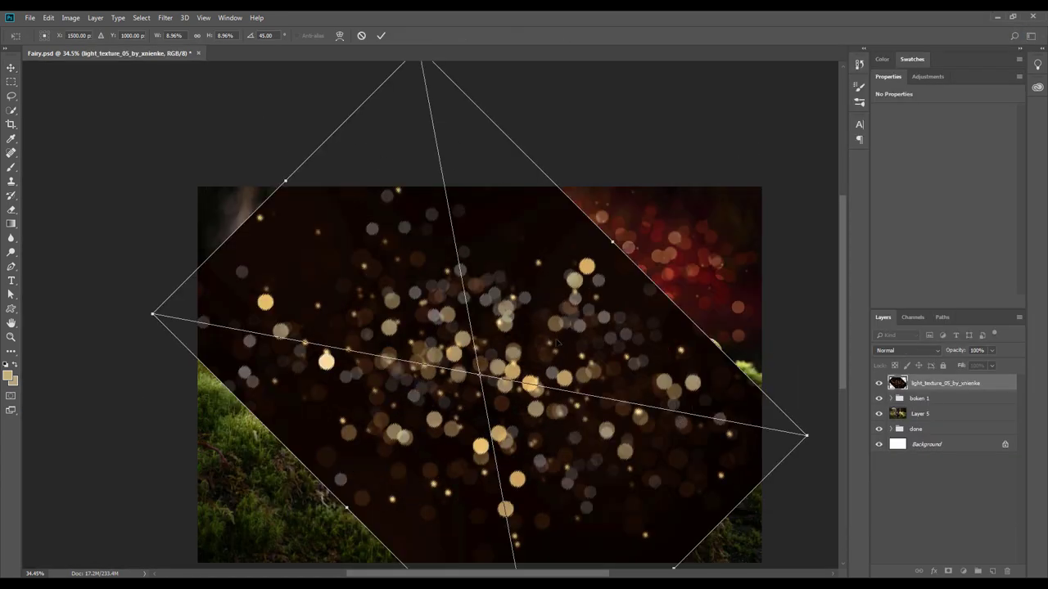
{"action": "right_click", "coordinate": [641, 345]}
{"action": "left_click", "coordinate": [673, 470]}
{"action": "left_click_drag", "start_coordinate": [754, 187], "coordinate": [503, 357]}
{"action": "left_click_drag", "start_coordinate": [352, 458], "coordinate": [294, 422]}
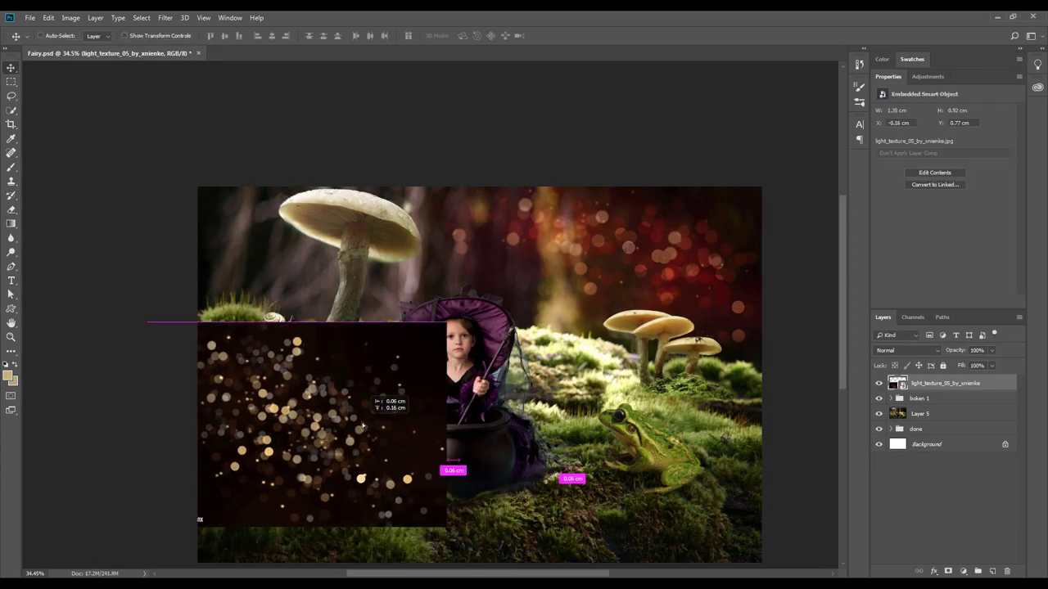
{"action": "left_click_drag", "start_coordinate": [448, 321], "coordinate": [370, 374]}
{"action": "key", "text": "Return"}
{"action": "left_click_drag", "start_coordinate": [352, 458], "coordinate": [401, 383]}
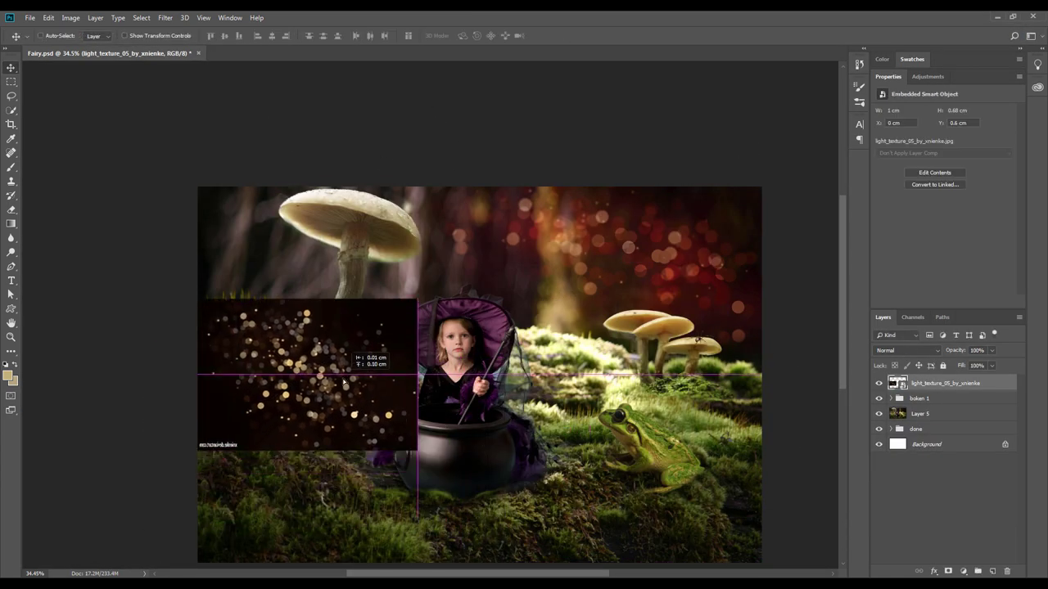
Rasterize the texture, set it to Screen, and scale it to about 69%.
{"action": "right_click", "coordinate": [938, 383]}
{"action": "left_click", "coordinate": [843, 307]}
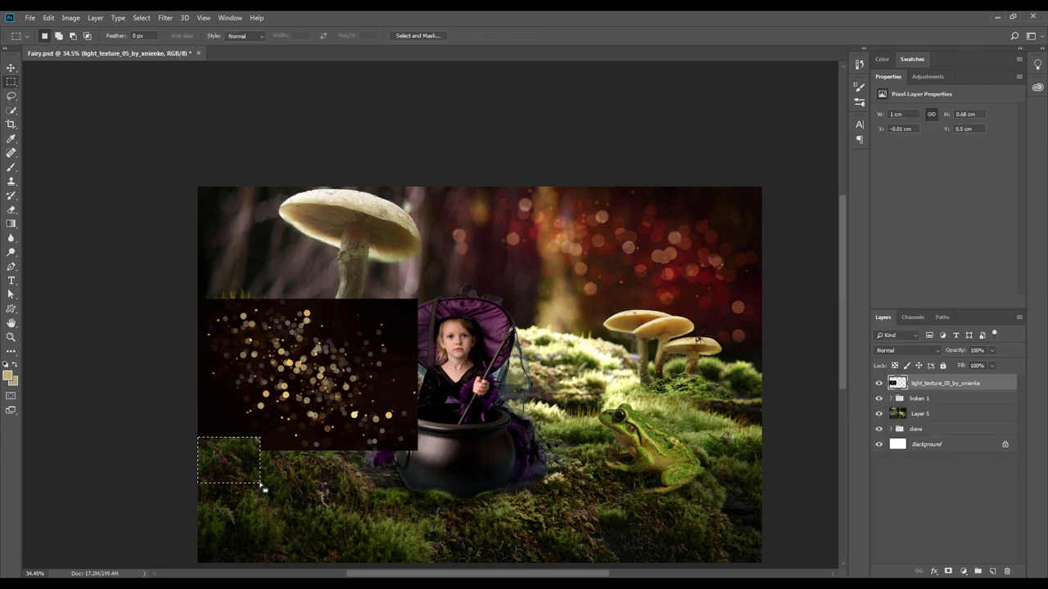
{"action": "left_click", "coordinate": [907, 350]}
{"action": "left_click", "coordinate": [901, 167]}
{"action": "key", "text": "ctrl+t"}
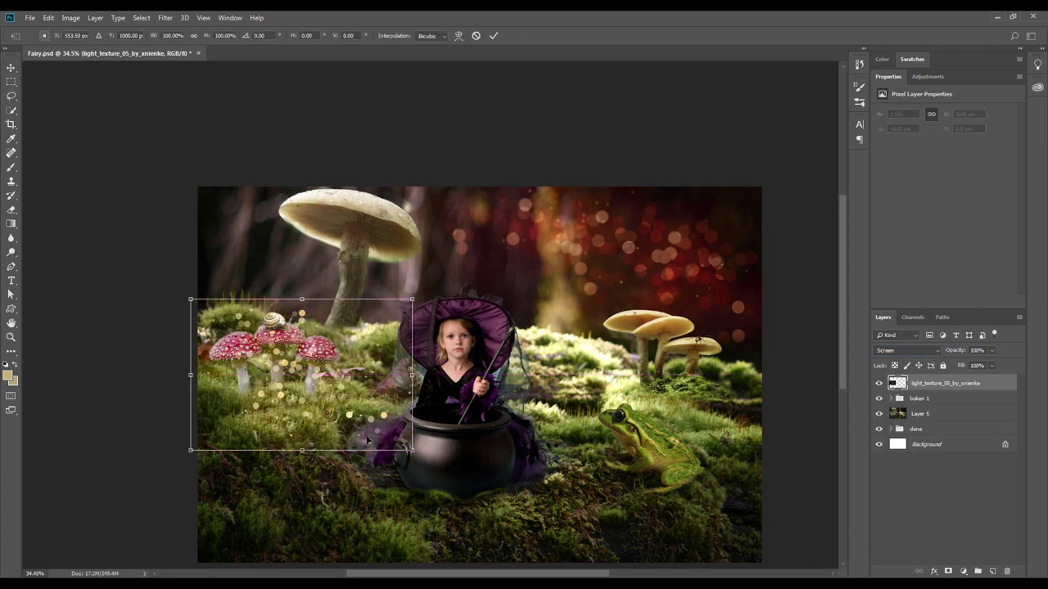
{"action": "left_click_drag", "start_coordinate": [413, 450], "coordinate": [344, 403]}
{"action": "key", "text": "Return"}
{"action": "scroll", "coordinate": [288, 348], "scroll_direction": "up", "scroll_amount": 3}
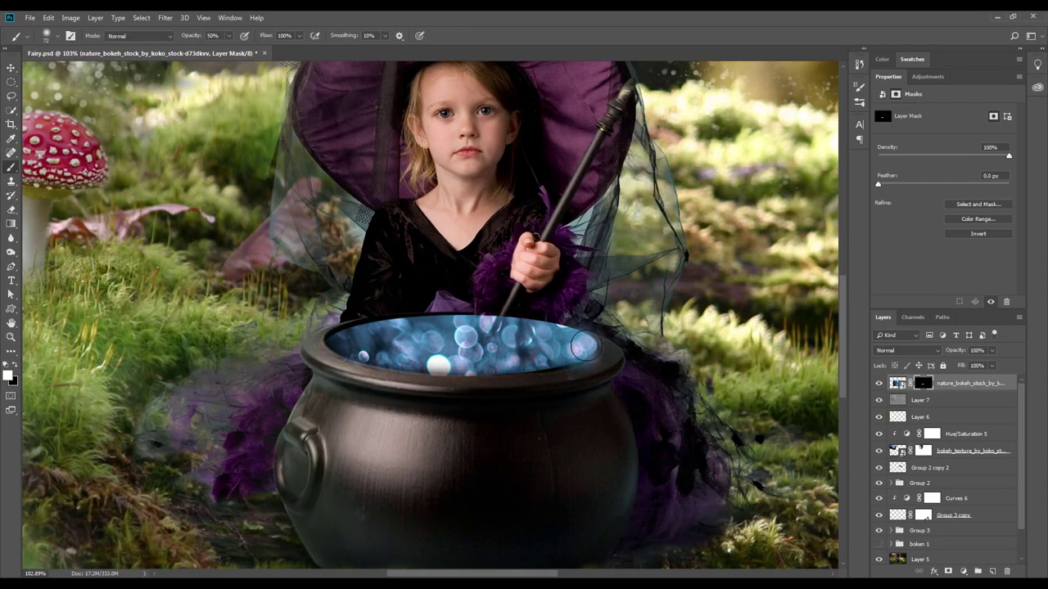
Reveal blue bokeh above the cauldron through the layer mask.
{"action": "left_click_drag", "start_coordinate": [584, 347], "coordinate": [538, 255]}
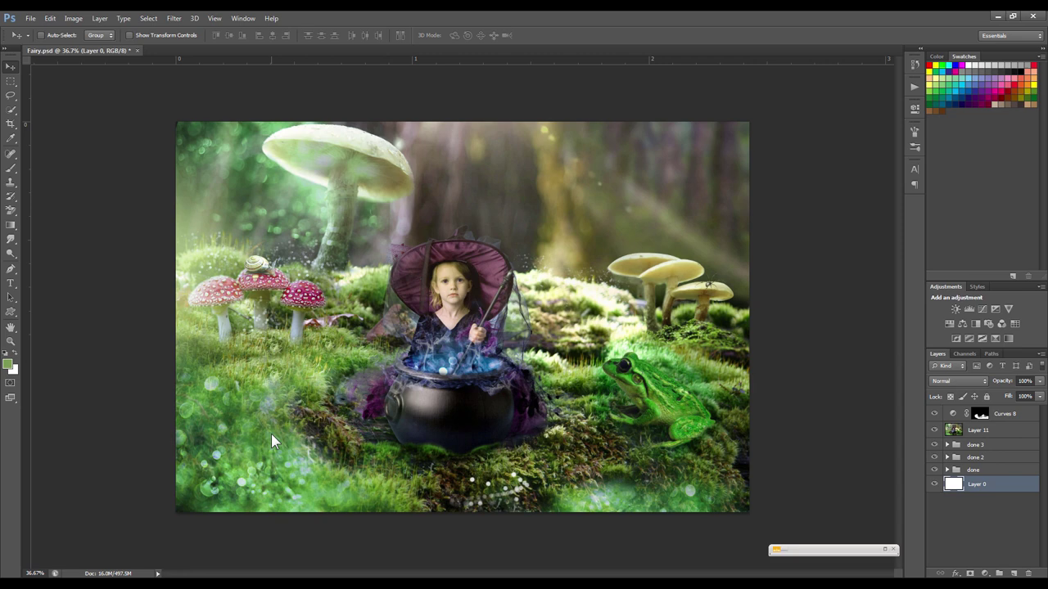
Save the composite as Fairy.jpg at maximum quality, then close Fairy.psd saving changes.
{"action": "left_click", "coordinate": [30, 18]}
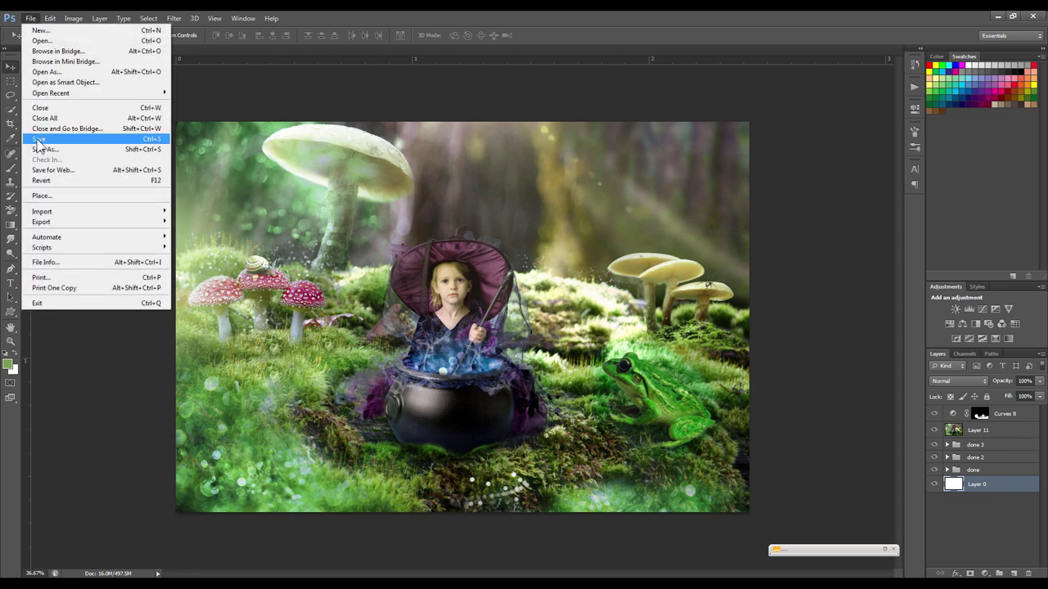
{"action": "left_click", "coordinate": [50, 134]}
{"action": "left_click", "coordinate": [491, 330]}
{"action": "left_click", "coordinate": [474, 392]}
{"action": "left_click", "coordinate": [716, 307]}
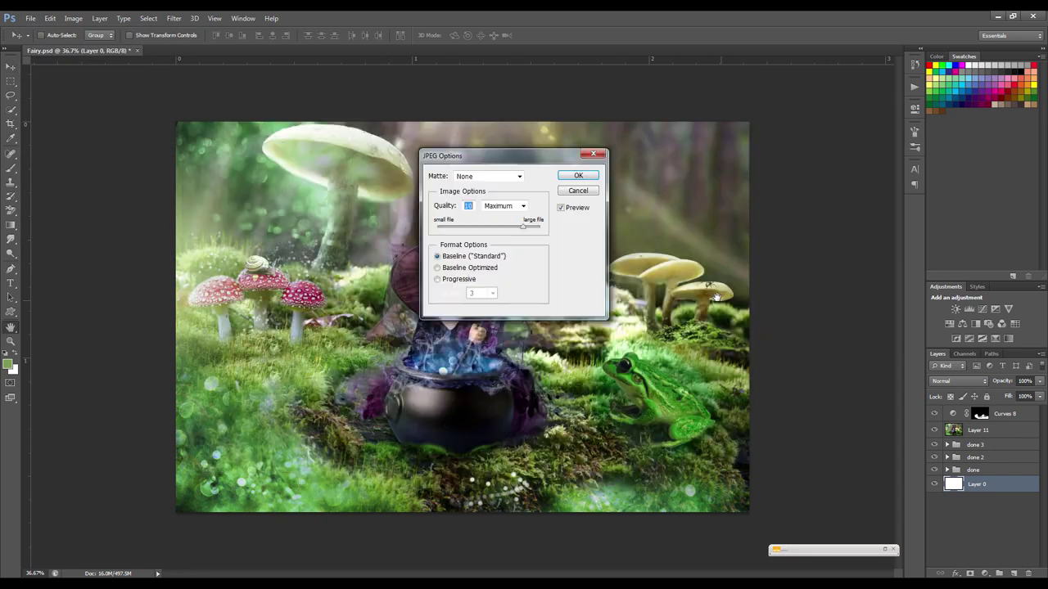
{"action": "left_click", "coordinate": [578, 176]}
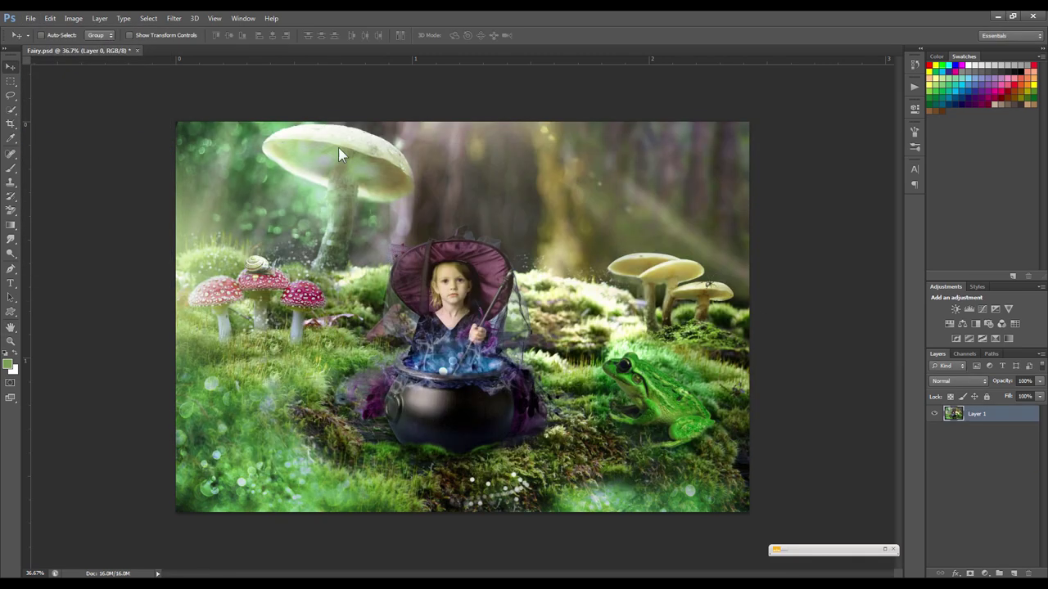
{"action": "left_click", "coordinate": [137, 51]}
{"action": "left_click", "coordinate": [496, 228]}
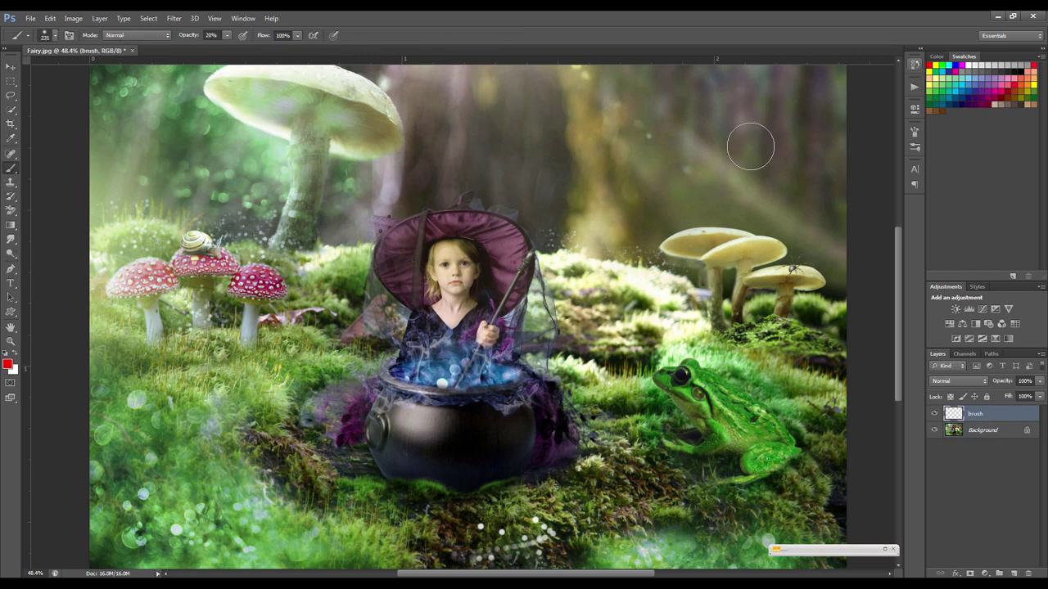
Set up a large soft round brush at 100% opacity, undoing stray red dabs.
{"action": "right_click", "coordinate": [345, 215]}
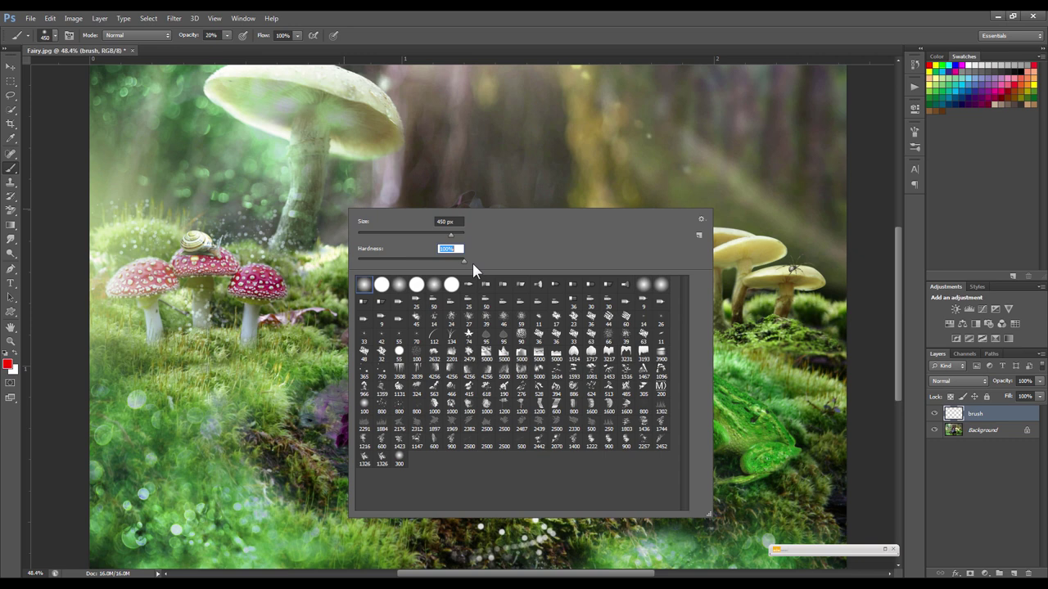
{"action": "left_click", "coordinate": [221, 36]}
{"action": "type", "text": "100"}
{"action": "left_click", "coordinate": [465, 283]}
{"action": "key", "text": "ctrl+z"}
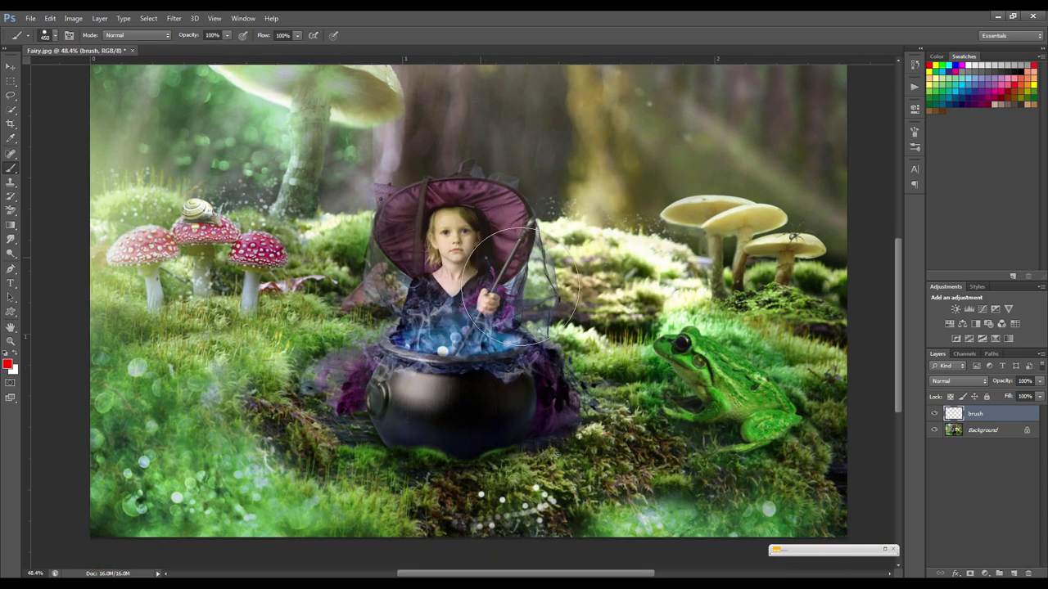
{"action": "right_click", "coordinate": [530, 314]}
{"action": "key", "text": "Return"}
{"action": "left_click", "coordinate": [351, 260]}
{"action": "key", "text": "ctrl+z"}
Paint red over the cauldron base, mushrooms and left grass, then show the Actions panel.
{"action": "mouse_move", "coordinate": [556, 397]}
{"action": "left_mouse_down"}
{"action": "mouse_move", "coordinate": [314, 381]}
{"action": "mouse_move", "coordinate": [666, 416]}
{"action": "mouse_move", "coordinate": [270, 381]}
{"action": "left_mouse_up"}
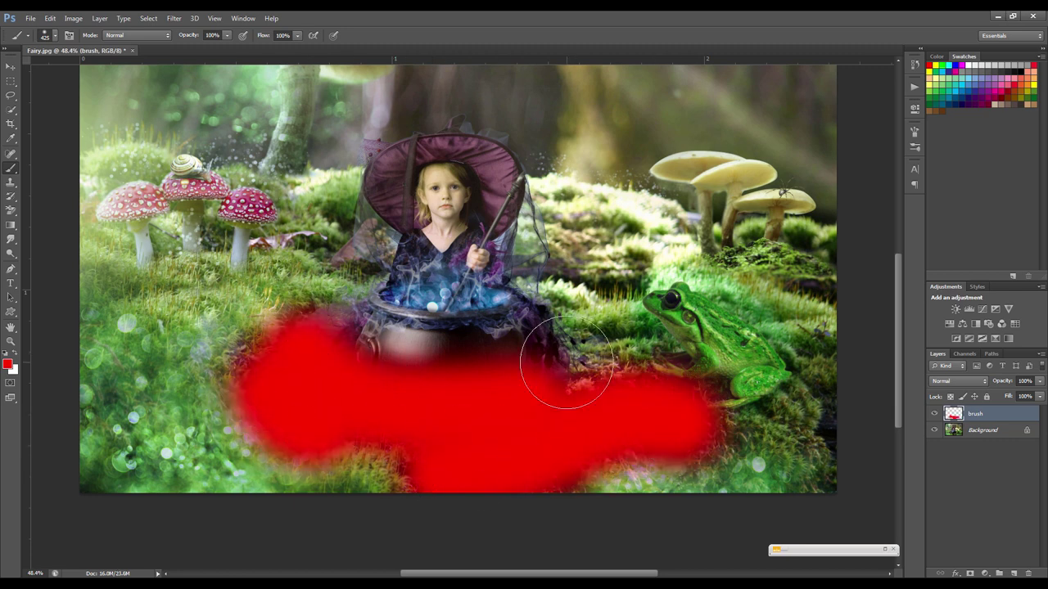
{"action": "scroll", "coordinate": [557, 374], "scroll_direction": "down", "scroll_amount": 1}
{"action": "left_click", "coordinate": [676, 235]}
{"action": "left_click_drag", "start_coordinate": [630, 254], "coordinate": [720, 263]}
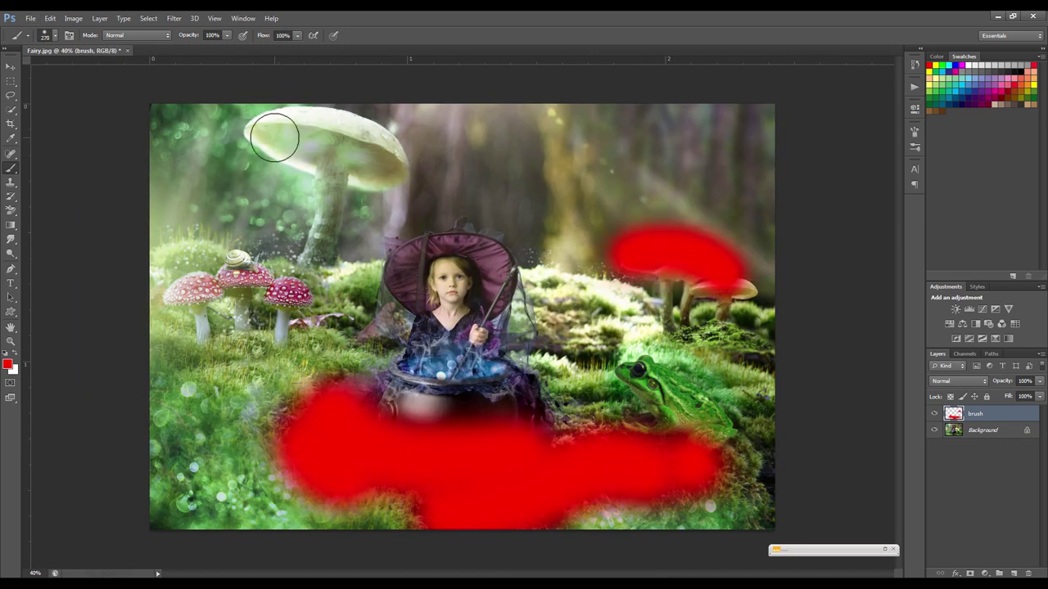
{"action": "left_click_drag", "start_coordinate": [280, 135], "coordinate": [246, 214]}
{"action": "left_click_drag", "start_coordinate": [301, 159], "coordinate": [289, 238]}
{"action": "mouse_move", "coordinate": [344, 172]}
{"action": "left_mouse_down"}
{"action": "mouse_move", "coordinate": [340, 228]}
{"action": "mouse_move", "coordinate": [365, 283]}
{"action": "left_mouse_up"}
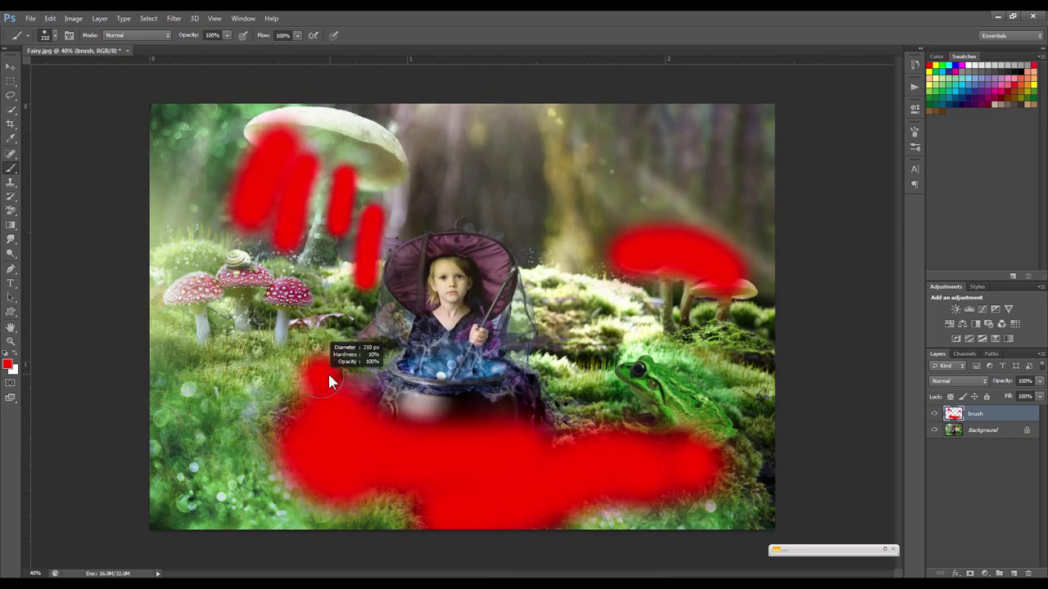
{"action": "left_click_drag", "start_coordinate": [487, 369], "coordinate": [412, 385]}
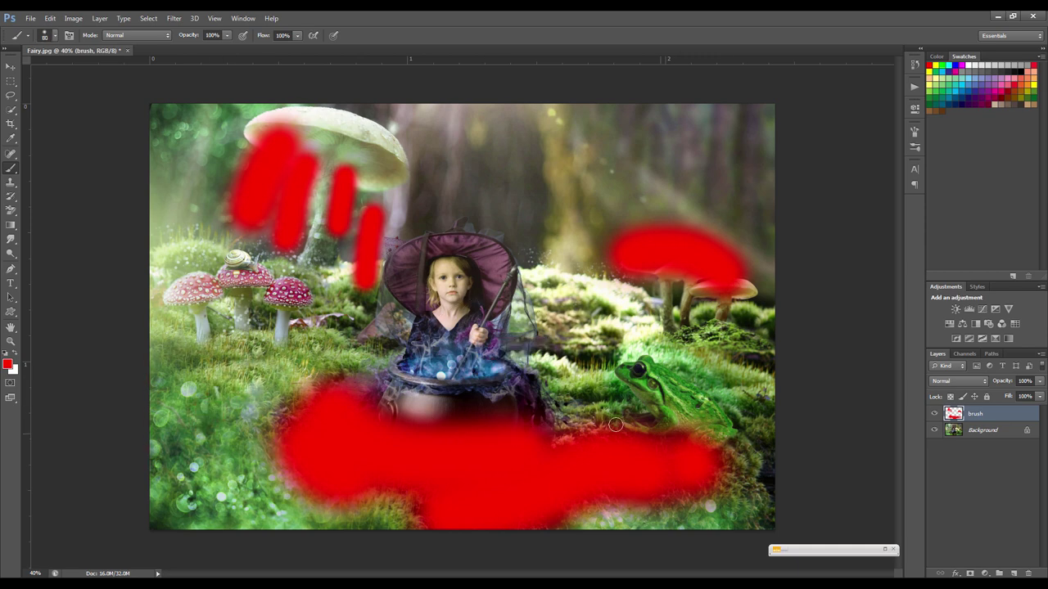
{"action": "left_click_drag", "start_coordinate": [283, 288], "coordinate": [331, 304]}
{"action": "left_click_drag", "start_coordinate": [170, 394], "coordinate": [268, 370]}
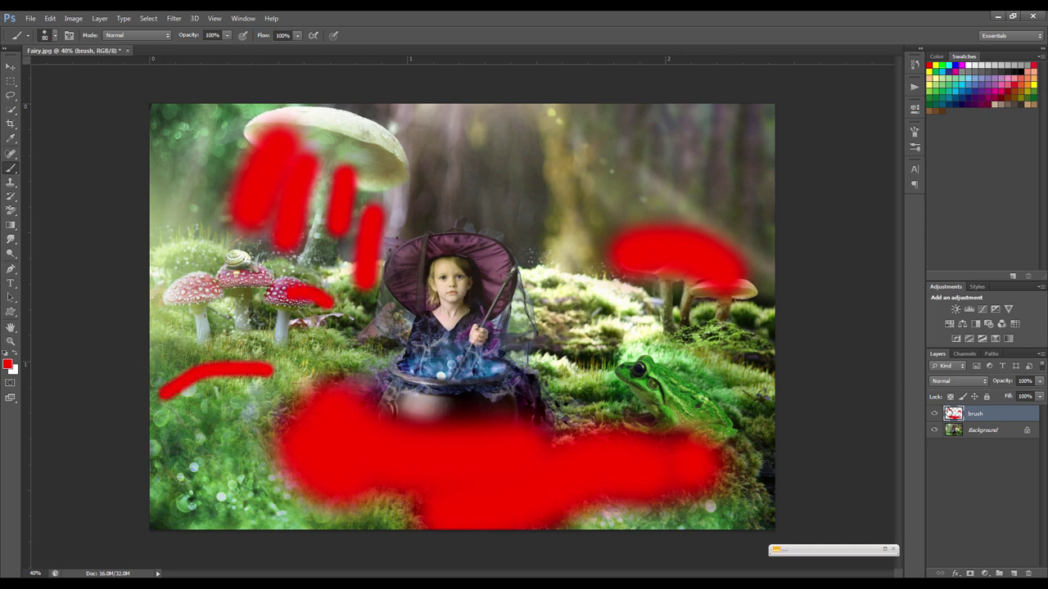
{"action": "left_click", "coordinate": [242, 18]}
{"action": "left_click", "coordinate": [245, 80]}
Load the Sparkle action file from J:\TRAINING\PhotoShop\Action PS.
{"action": "left_click", "coordinate": [721, 91]}
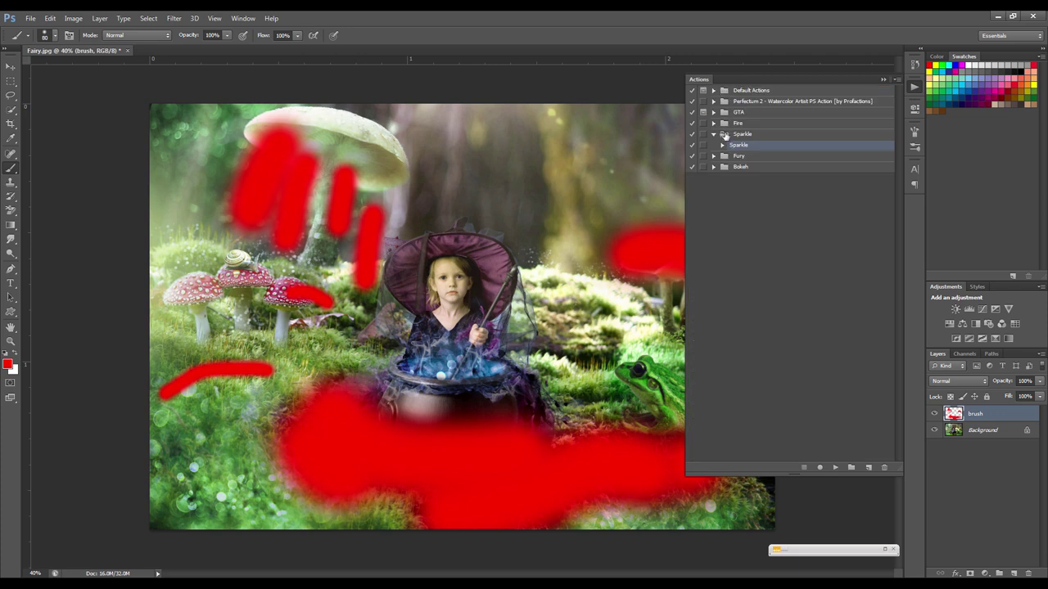
{"action": "left_click", "coordinate": [714, 135]}
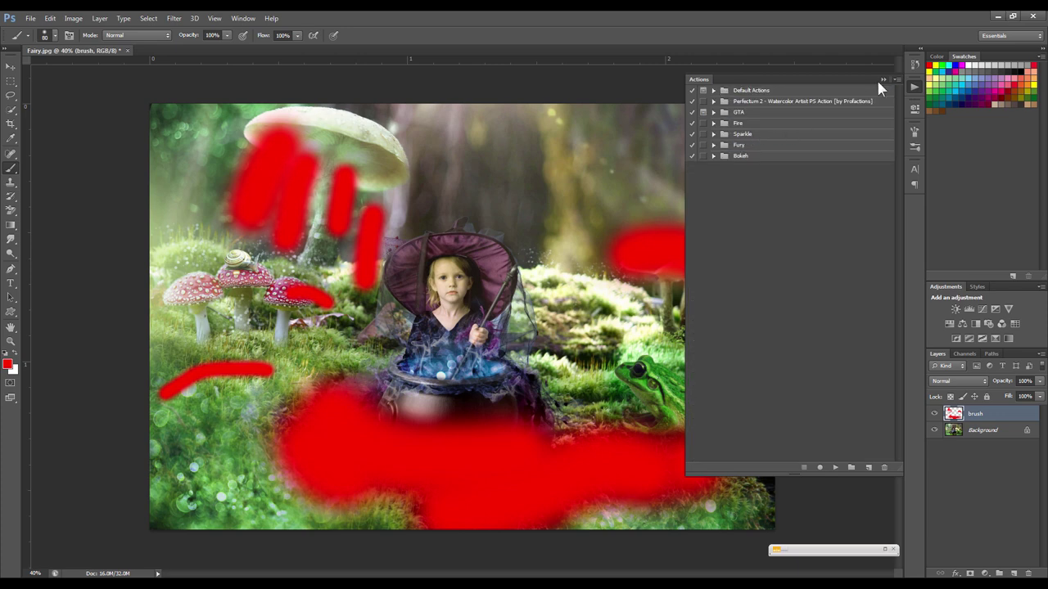
{"action": "left_click", "coordinate": [894, 80]}
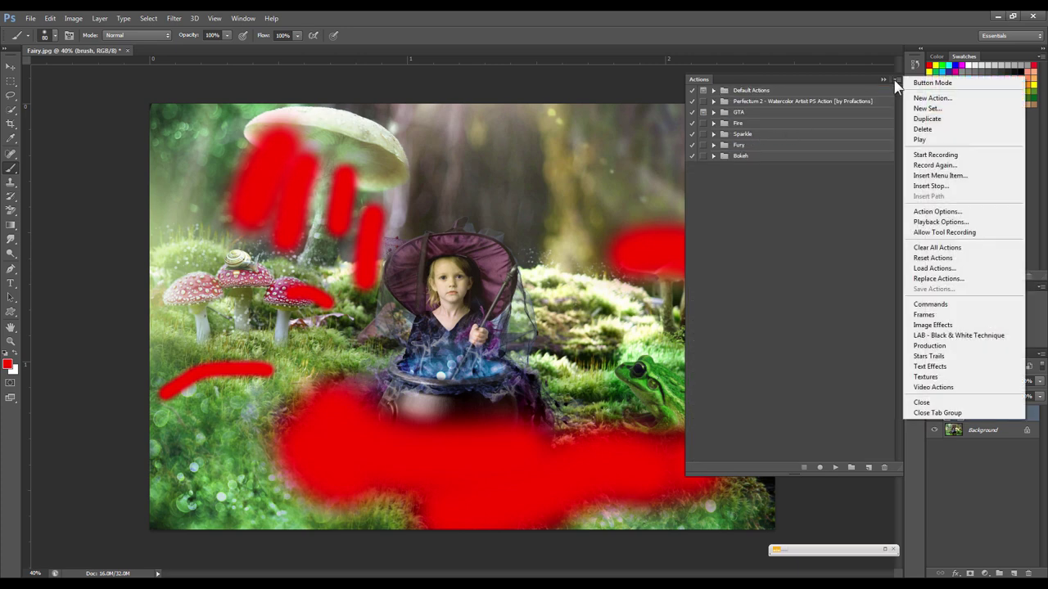
{"action": "left_click", "coordinate": [940, 273]}
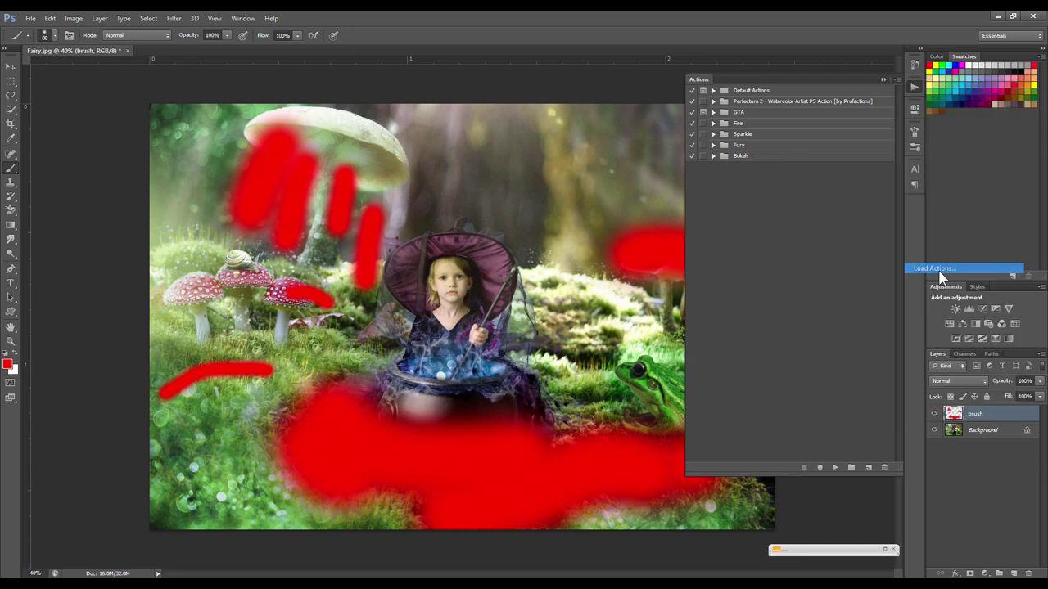
{"action": "left_click", "coordinate": [218, 232]}
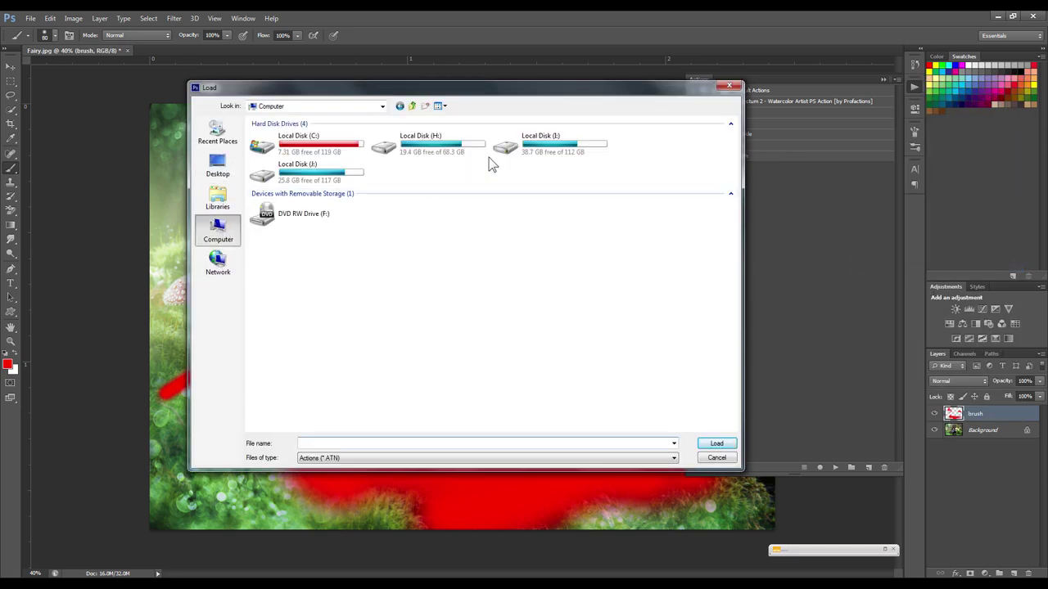
{"action": "double_click", "coordinate": [298, 167]}
{"action": "double_click", "coordinate": [275, 270]}
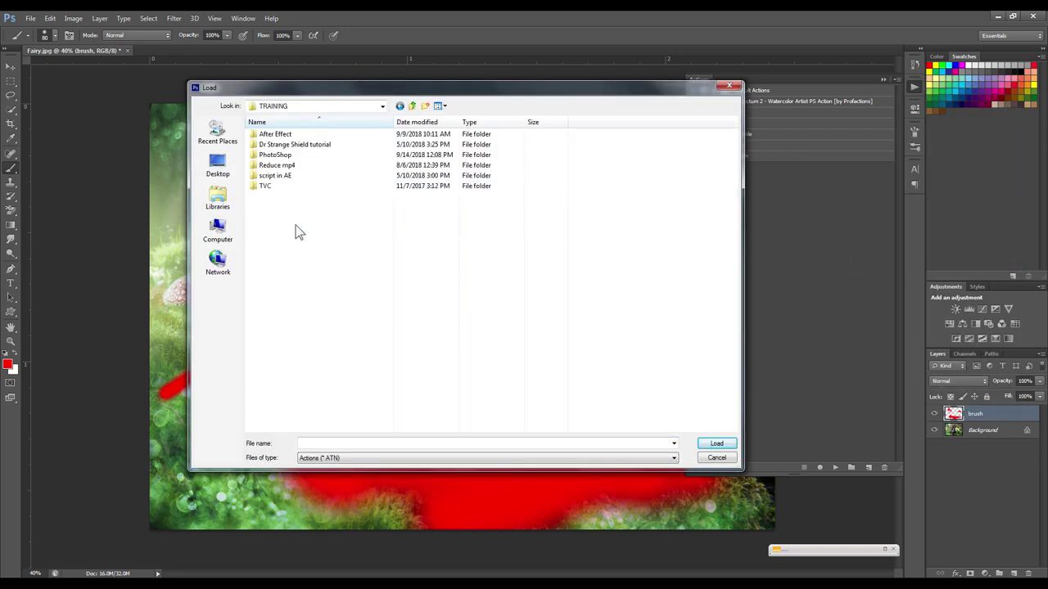
{"action": "double_click", "coordinate": [282, 156]}
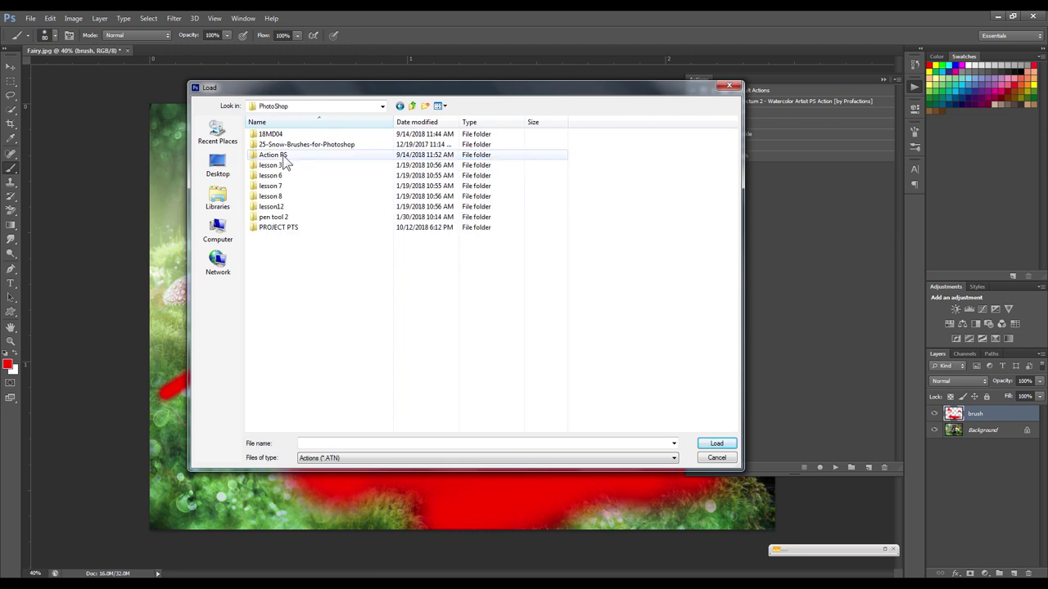
{"action": "double_click", "coordinate": [282, 157]}
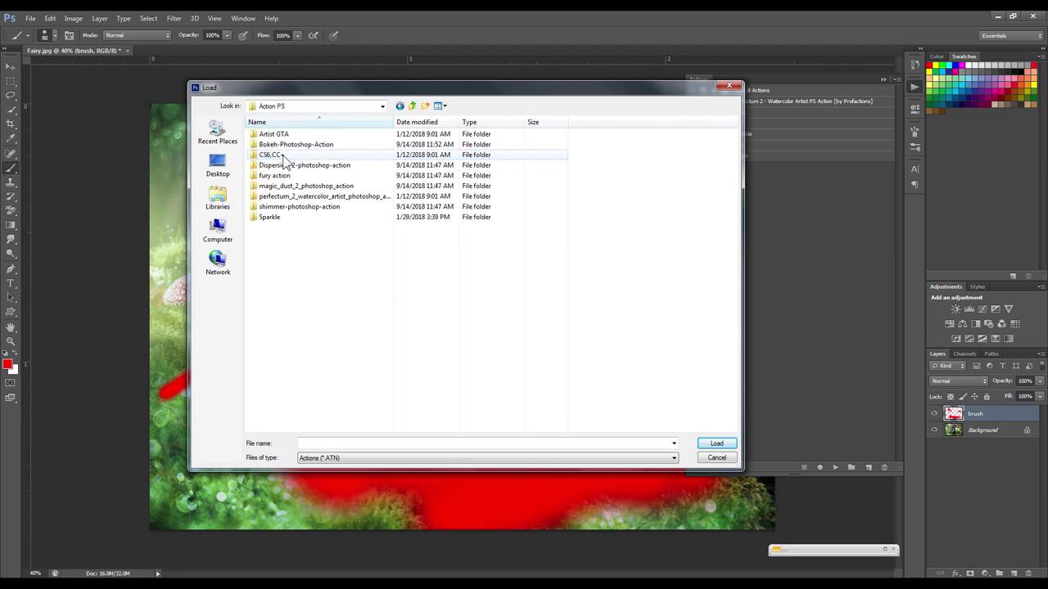
{"action": "left_click", "coordinate": [270, 217]}
{"action": "left_click", "coordinate": [719, 444]}
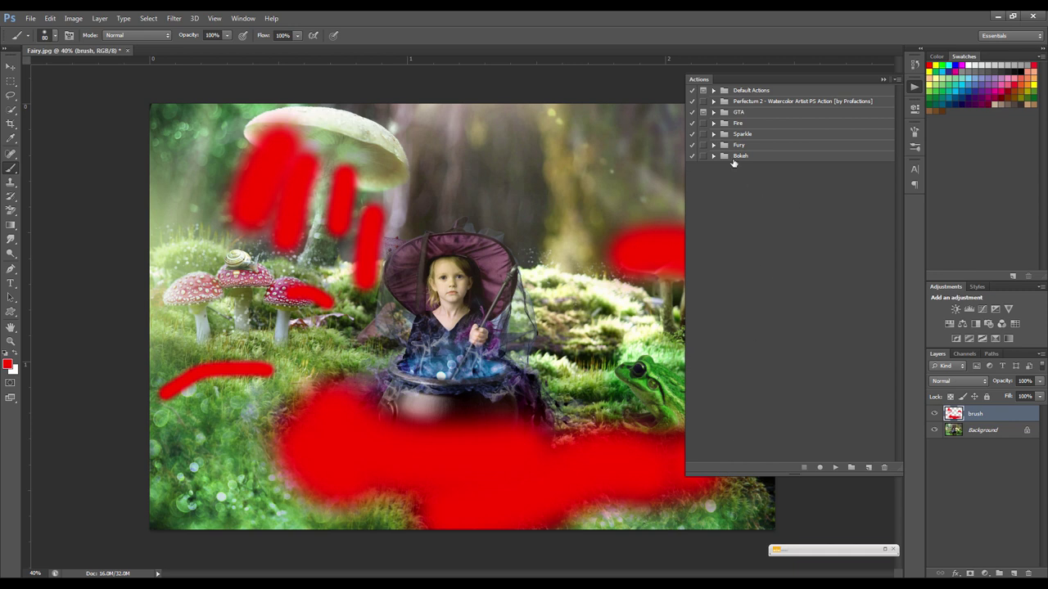
Expand the Sparkle set and select its Sparkle action.
{"action": "left_click", "coordinate": [748, 136]}
{"action": "left_click", "coordinate": [713, 133]}
{"action": "left_click", "coordinate": [745, 145]}
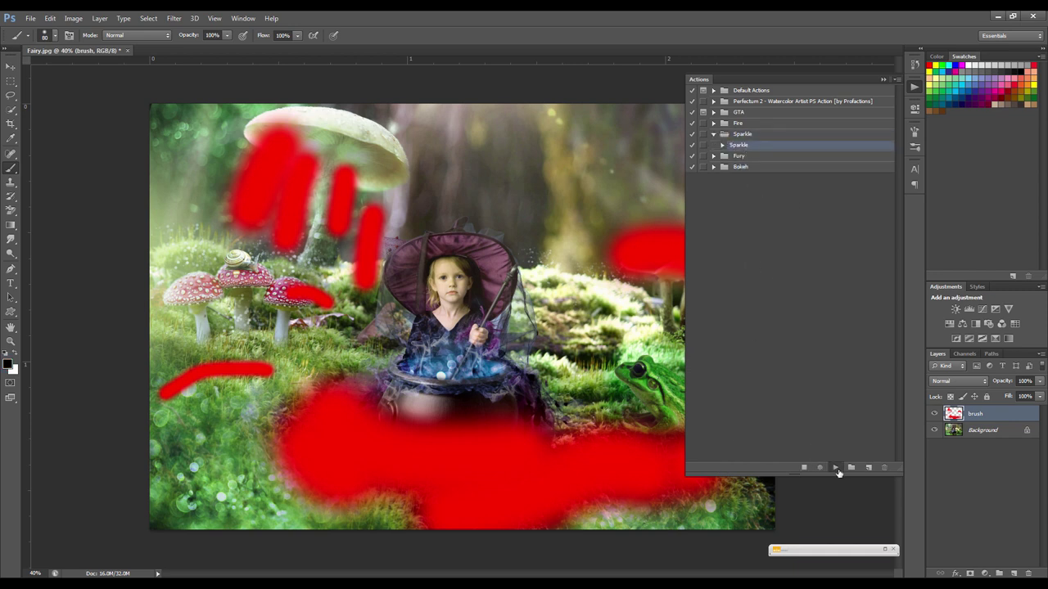
Run the Sparkle action, then toggle the Sparkles group's visibility to compare.
{"action": "left_click", "coordinate": [836, 468]}
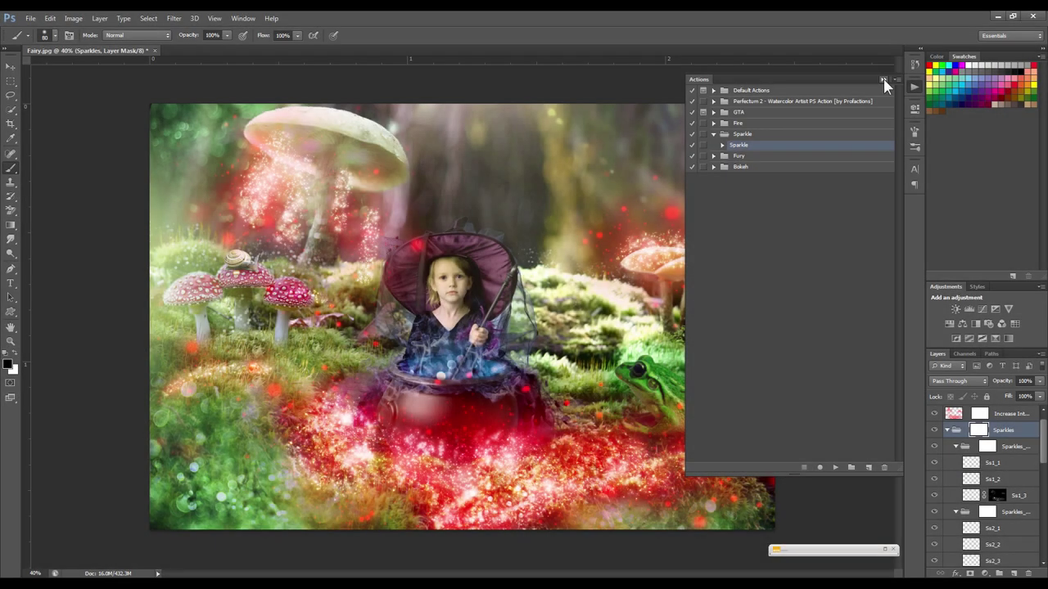
{"action": "left_click", "coordinate": [882, 79]}
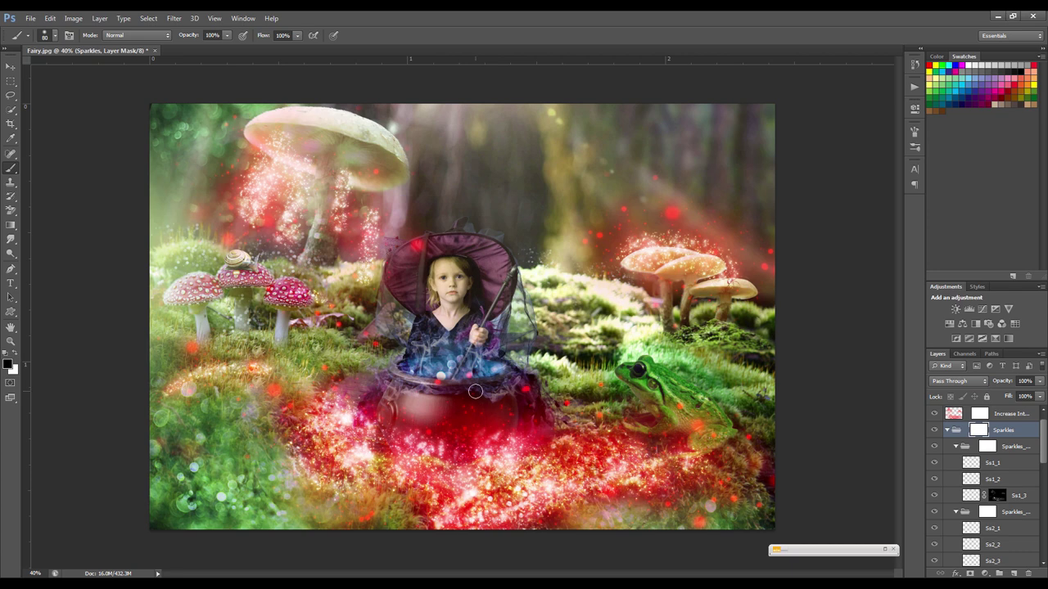
{"action": "left_click", "coordinate": [947, 446]}
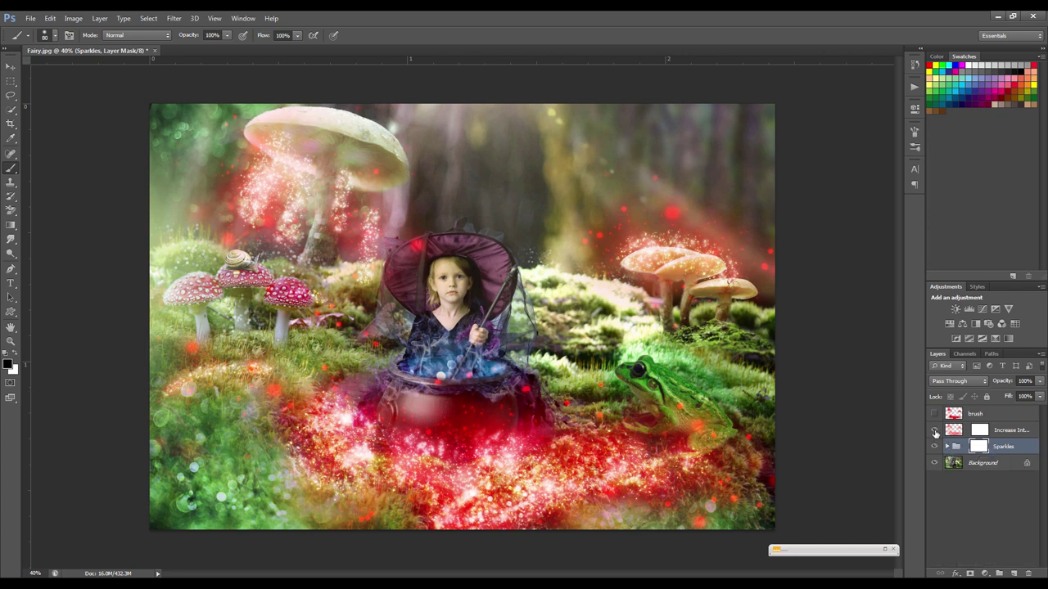
{"action": "left_click", "coordinate": [937, 447]}
{"action": "left_click", "coordinate": [937, 446]}
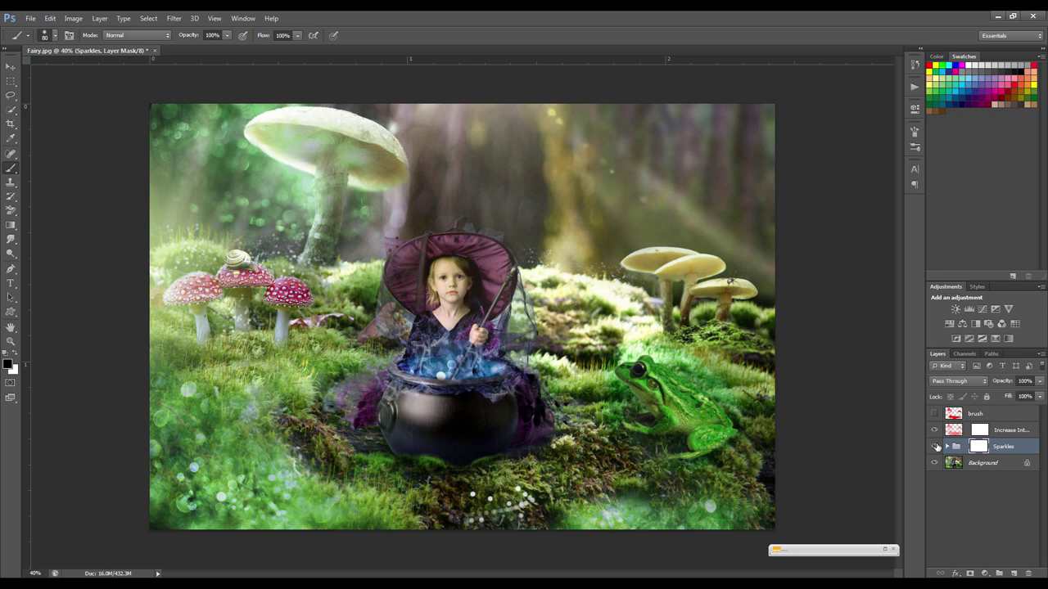
Raise the Increase Intensity layer's opacity above the Sparkles group.
{"action": "left_click", "coordinate": [1000, 447]}
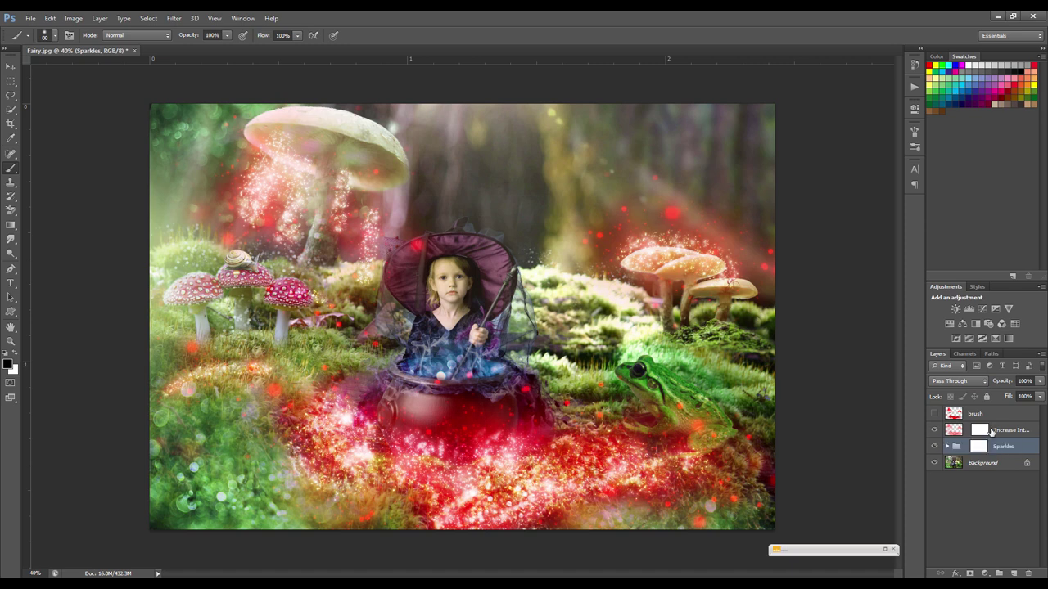
{"action": "left_click", "coordinate": [992, 431]}
{"action": "left_click", "coordinate": [1039, 381]}
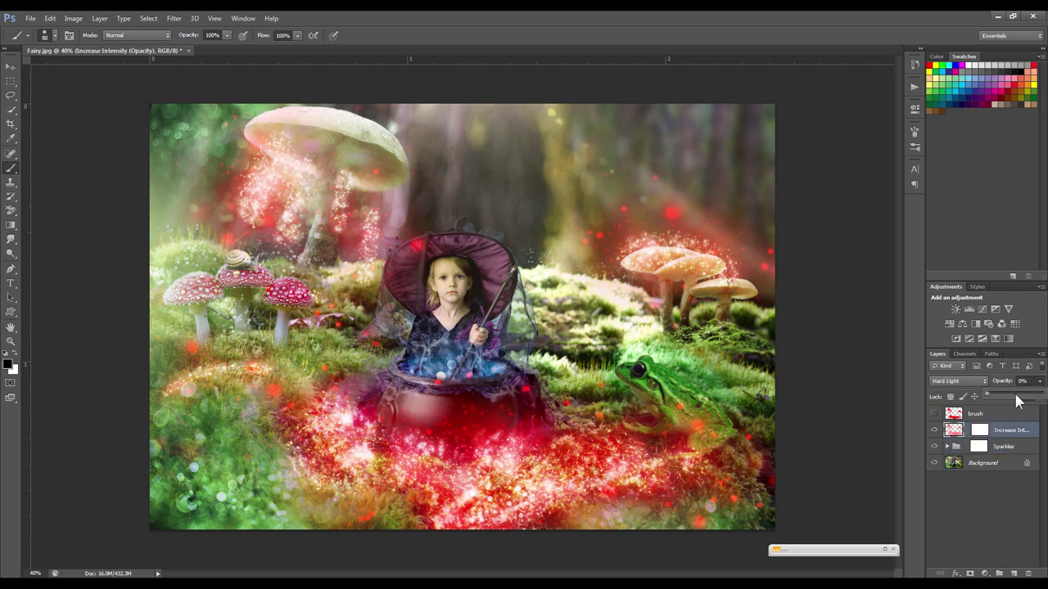
{"action": "mouse_move", "coordinate": [999, 393]}
{"action": "left_mouse_down"}
{"action": "mouse_move", "coordinate": [1041, 393]}
{"action": "mouse_move", "coordinate": [986, 393]}
{"action": "left_mouse_up"}
{"action": "left_click", "coordinate": [1013, 447]}
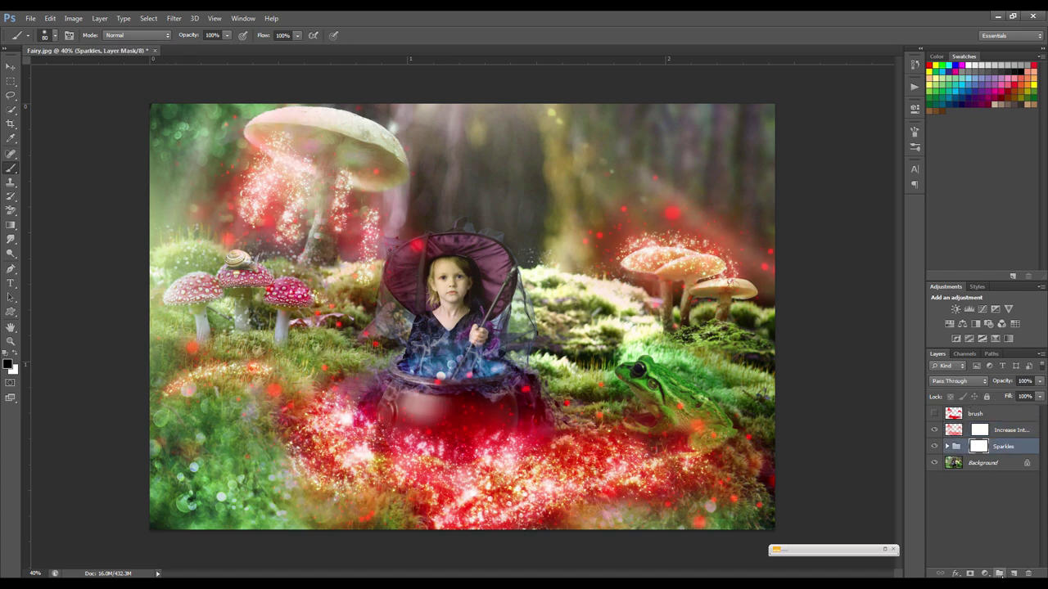
Add a colorized Hue/Saturation adjustment tinting the sparkles yellow-green.
{"action": "left_click", "coordinate": [984, 573]}
{"action": "left_click", "coordinate": [998, 443]}
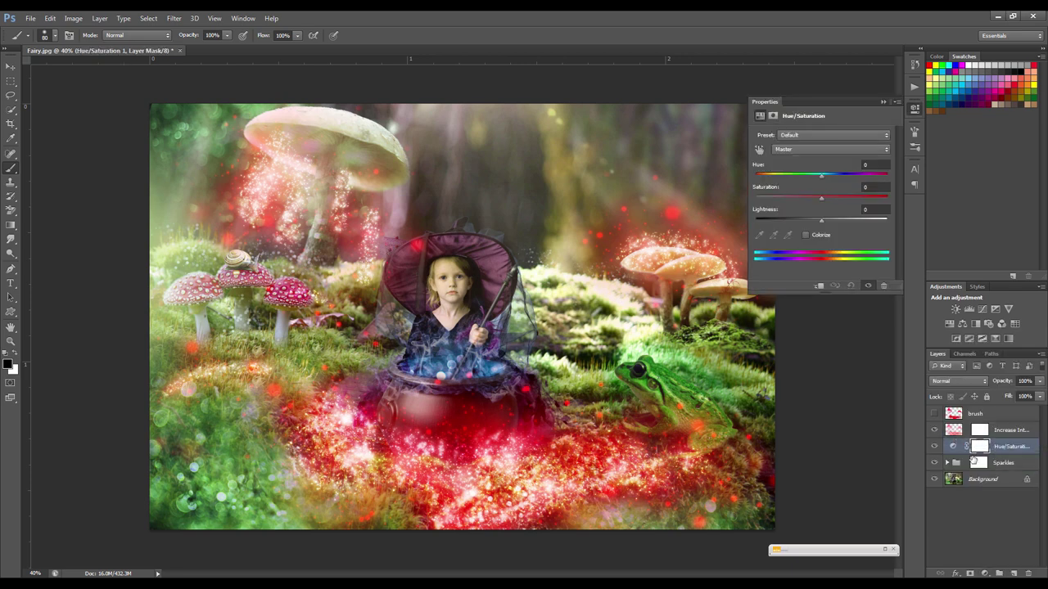
{"action": "left_click", "coordinate": [959, 446]}
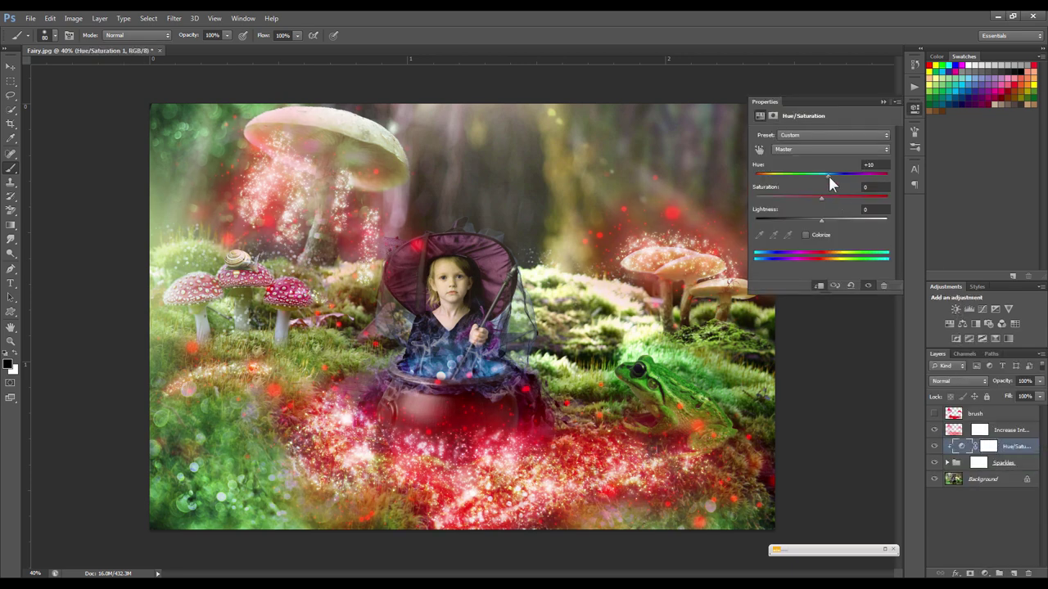
{"action": "left_click", "coordinate": [806, 235]}
{"action": "mouse_move", "coordinate": [787, 197]}
{"action": "left_mouse_down"}
{"action": "mouse_move", "coordinate": [818, 198]}
{"action": "mouse_move", "coordinate": [780, 174]}
{"action": "left_mouse_up"}
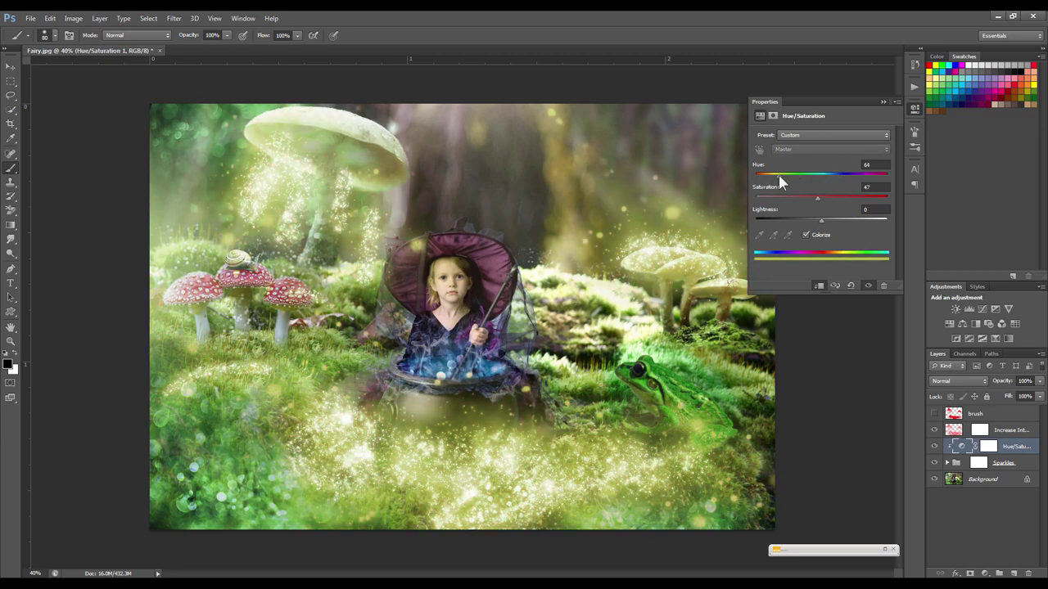
Duplicate the adjustment, shift the copy toward orange, and colorize the lower one at hue 80, saturation 51.
{"action": "left_click_drag", "start_coordinate": [1015, 446], "coordinate": [1015, 425]}
{"action": "left_click_drag", "start_coordinate": [817, 198], "coordinate": [754, 197]}
{"action": "mouse_move", "coordinate": [778, 174]}
{"action": "left_mouse_down"}
{"action": "mouse_move", "coordinate": [765, 175]}
{"action": "mouse_move", "coordinate": [881, 174]}
{"action": "left_mouse_up"}
{"action": "left_click", "coordinate": [1014, 446]}
{"action": "left_click", "coordinate": [805, 235]}
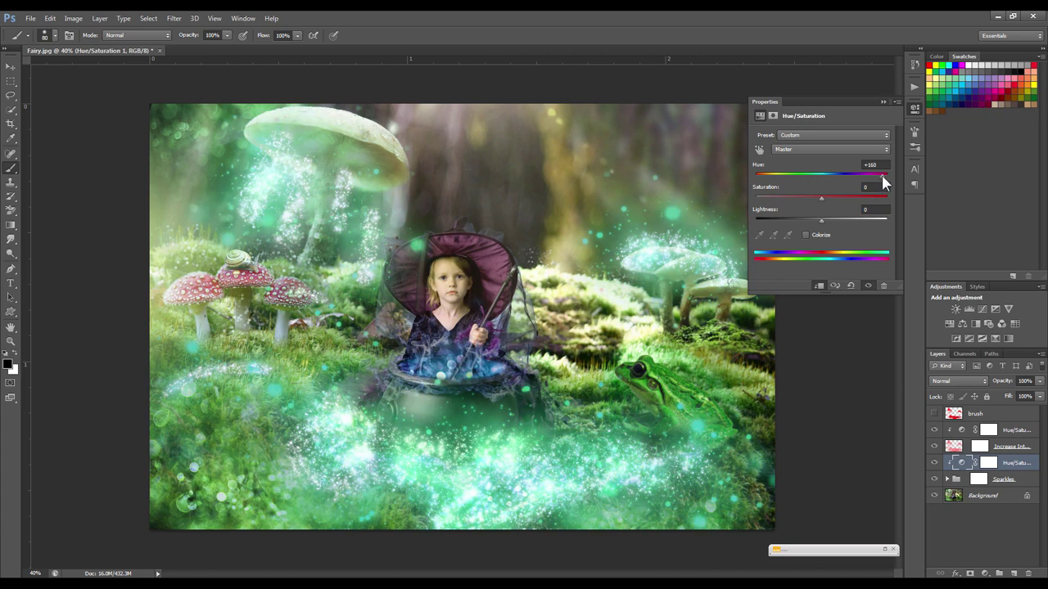
{"action": "left_click", "coordinate": [805, 235]}
{"action": "left_click_drag", "start_coordinate": [774, 175], "coordinate": [784, 174]}
Mask out sparkles around the cauldron and the large left mushroom at 30% brush strength.
{"action": "left_click", "coordinate": [978, 478]}
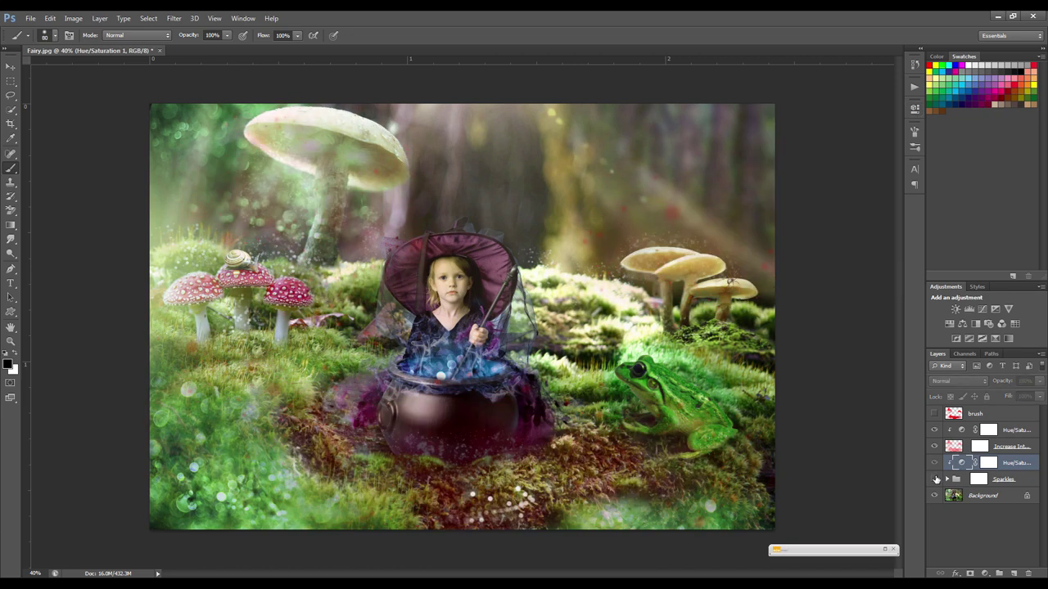
{"action": "key", "text": "3"}
{"action": "mouse_move", "coordinate": [451, 433]}
{"action": "left_mouse_down"}
{"action": "mouse_move", "coordinate": [601, 434]}
{"action": "mouse_move", "coordinate": [450, 450]}
{"action": "left_mouse_up"}
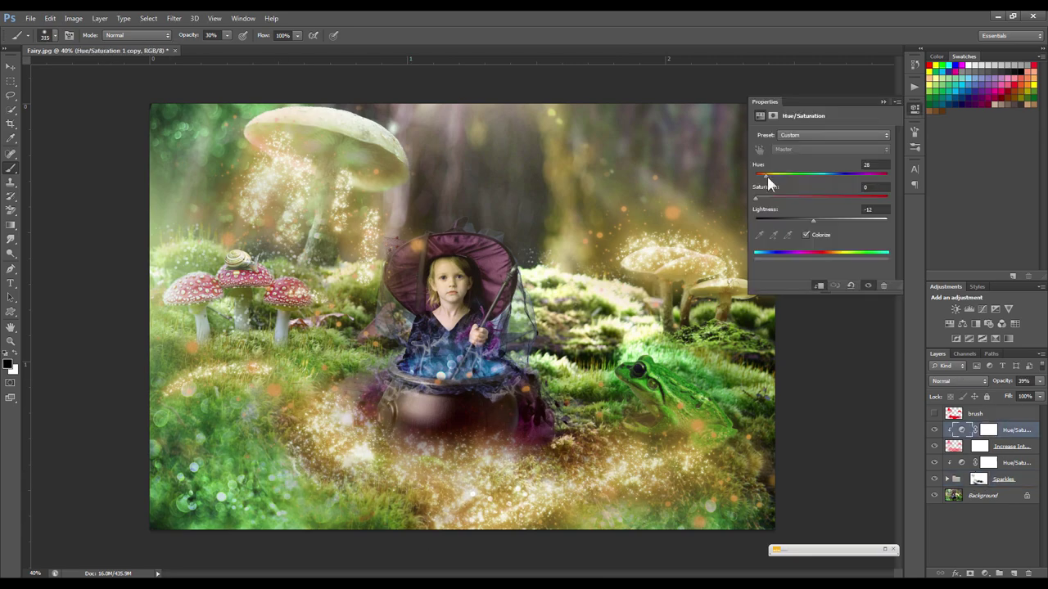
{"action": "left_click_drag", "start_coordinate": [257, 199], "coordinate": [294, 184]}
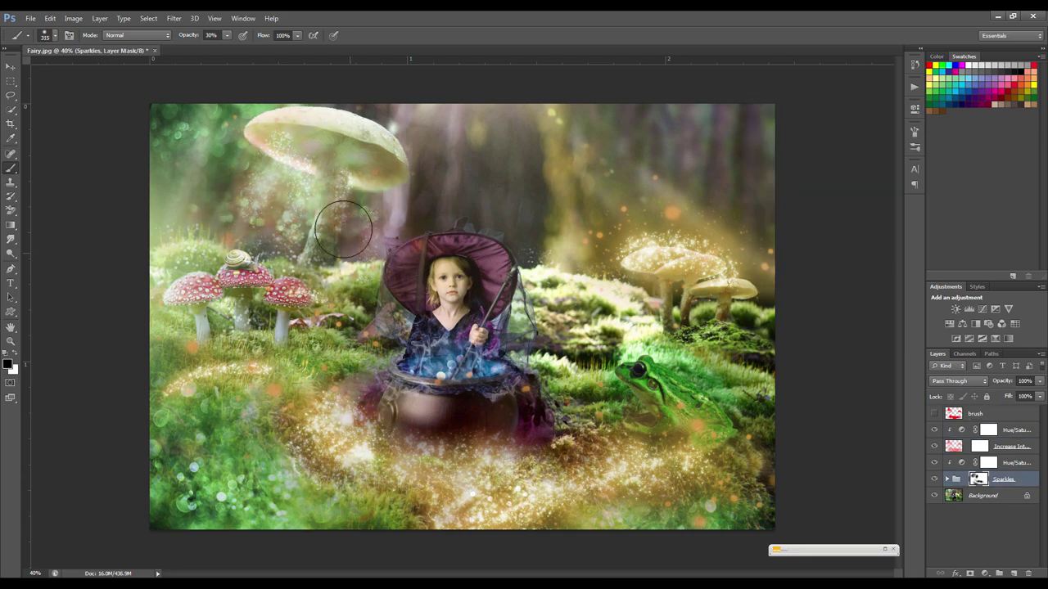